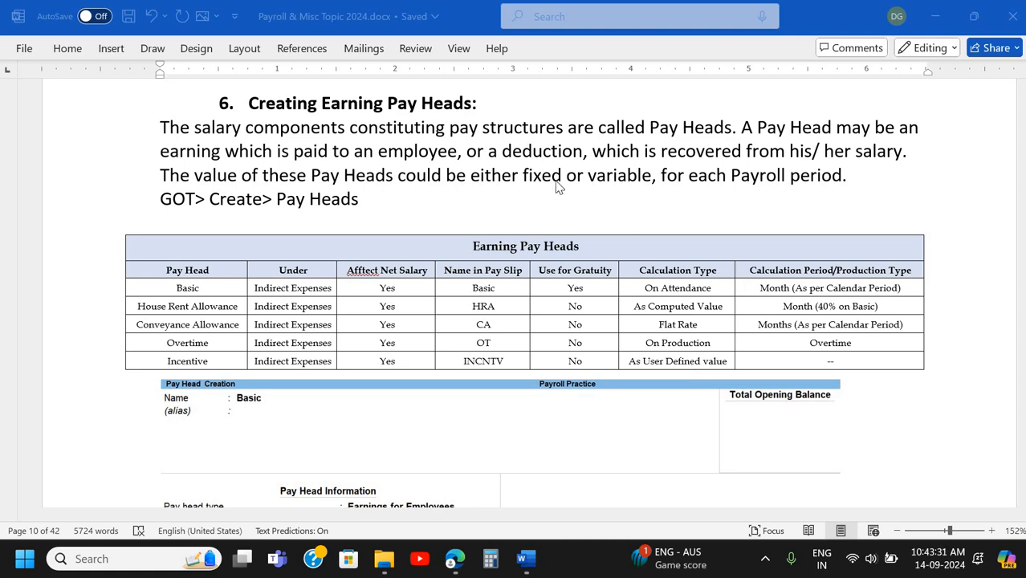
- Launch TallyPrime from the Windows search
key(super)
text(tally)
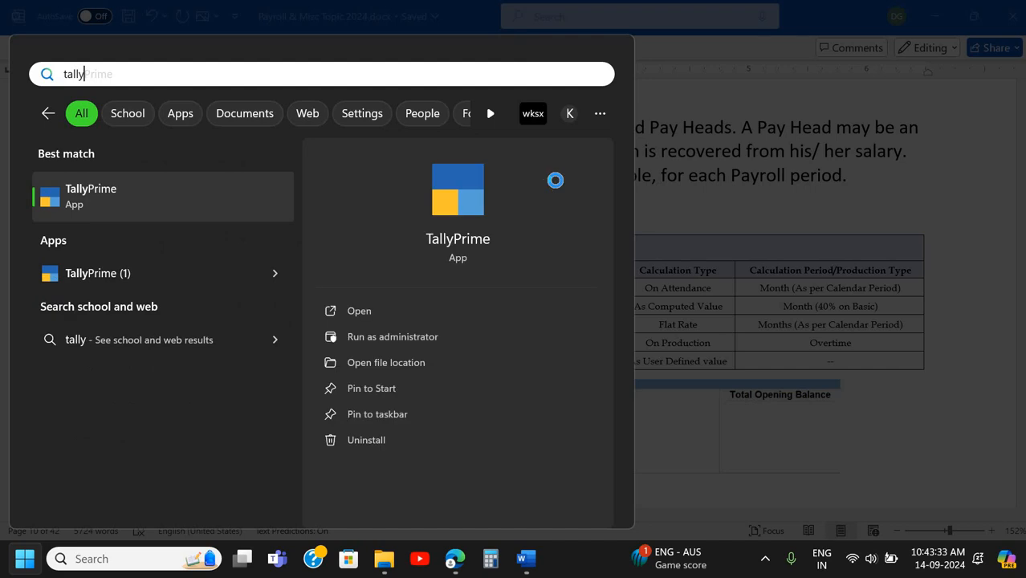
key(Return)
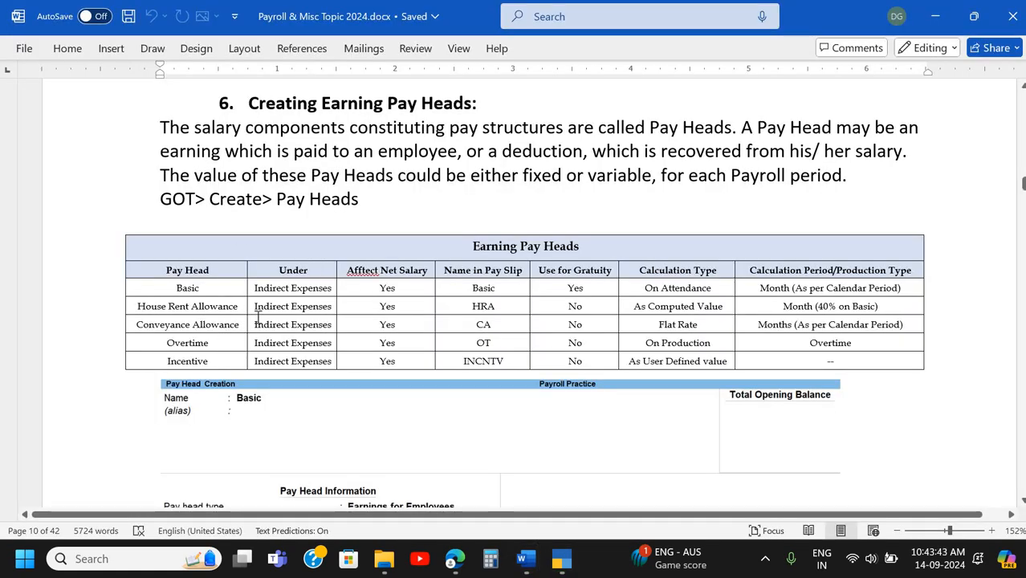
- Review the earning pay heads table in Word, then switch to TallyPrime and continue in Educational Mode
scroll(257, 317, down, 4)
ctrl+scroll(257, 317, up, 3)
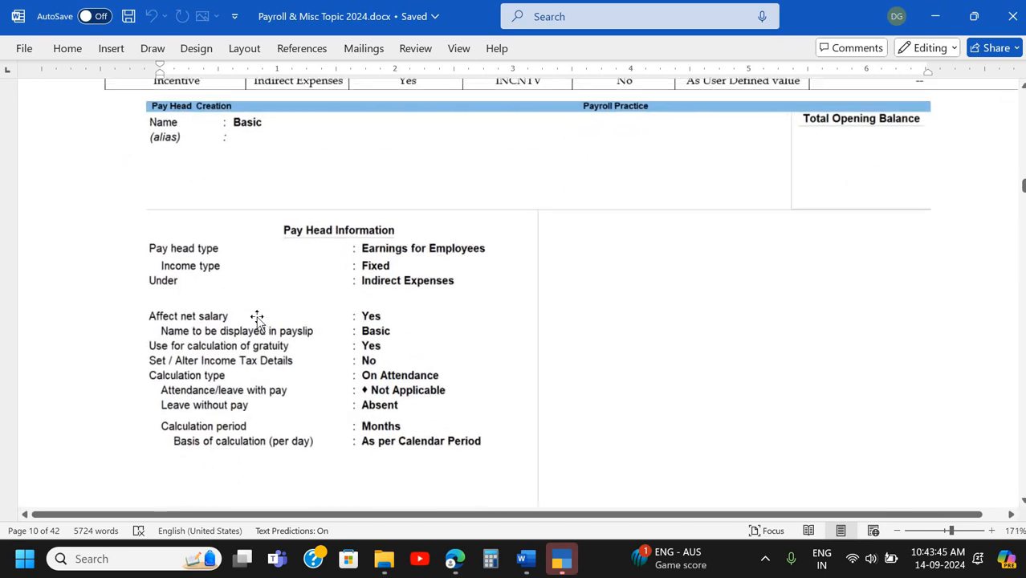
scroll(257, 319, up, 4)
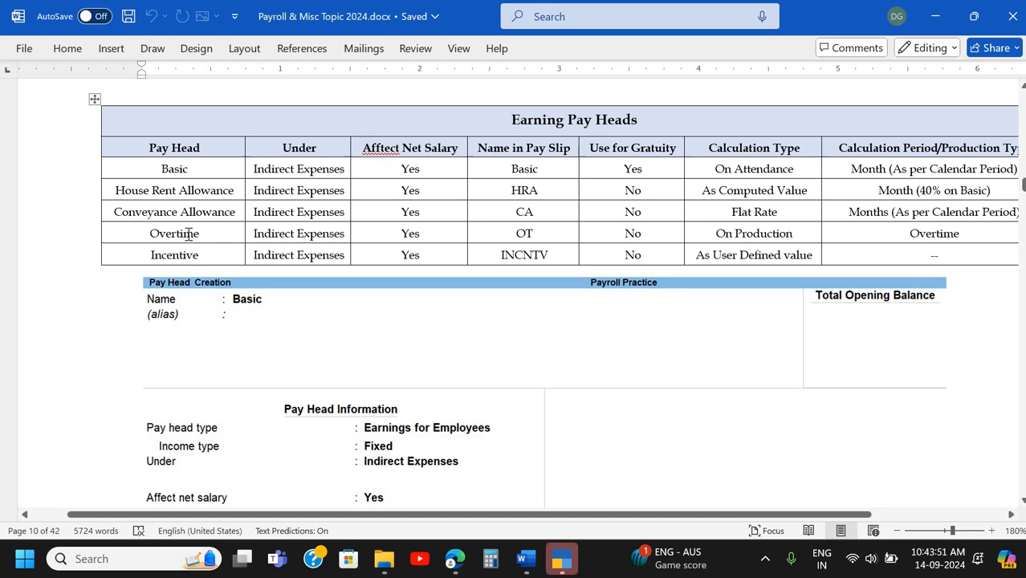
key(alt+Tab)
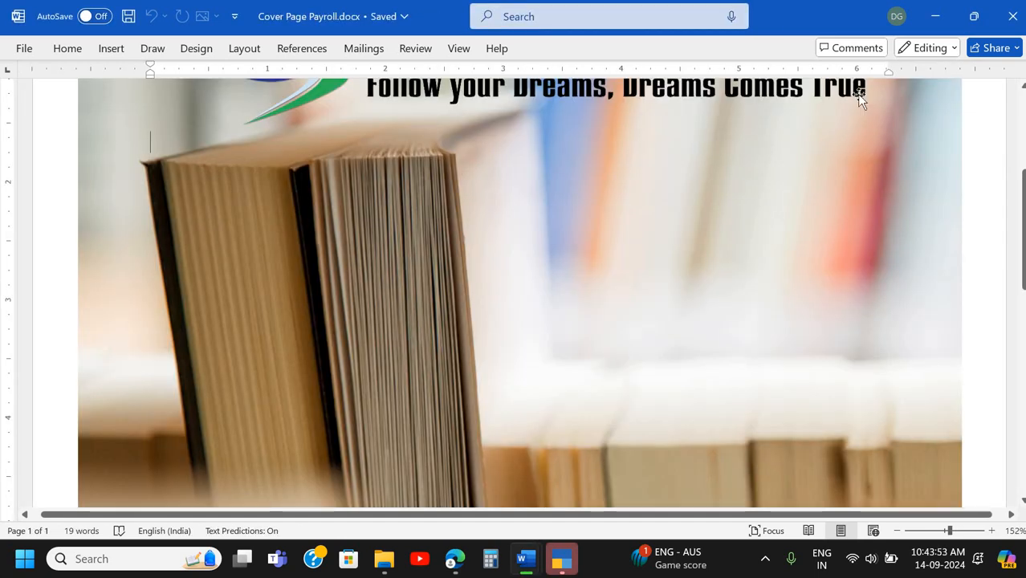
click(935, 16)
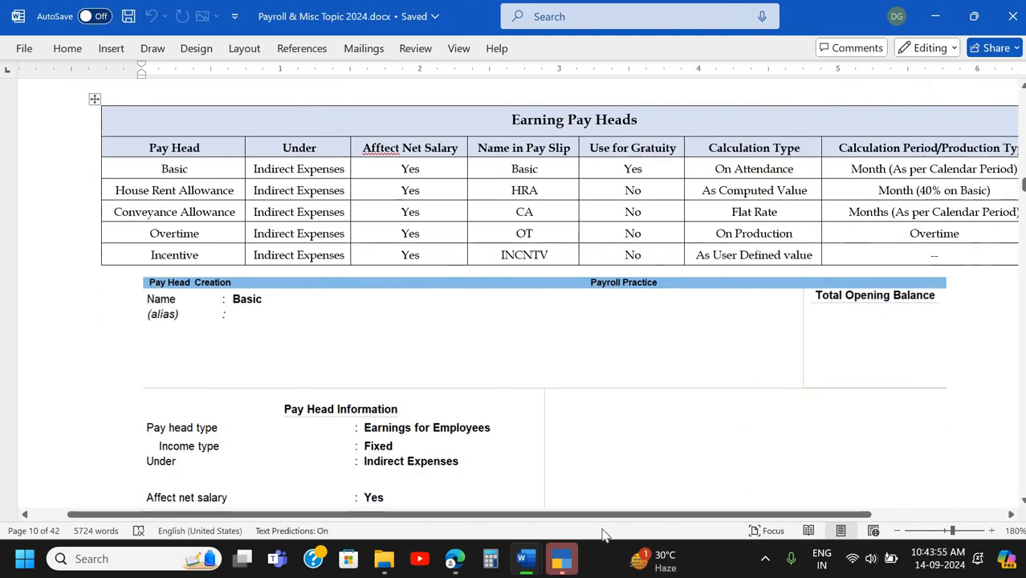
click(562, 564)
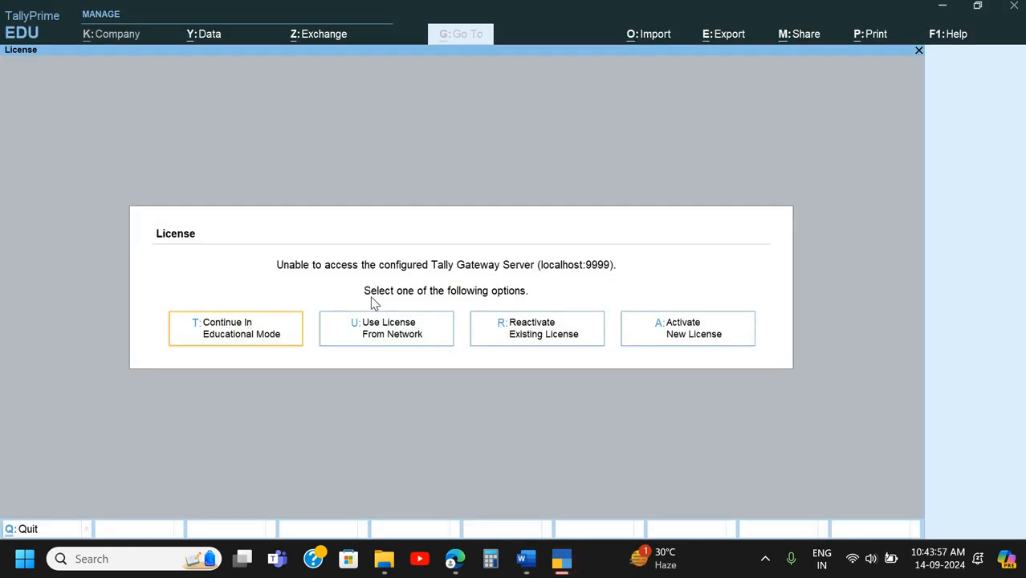
key(Return)
- Shut the currently loaded company
key(alt+k)
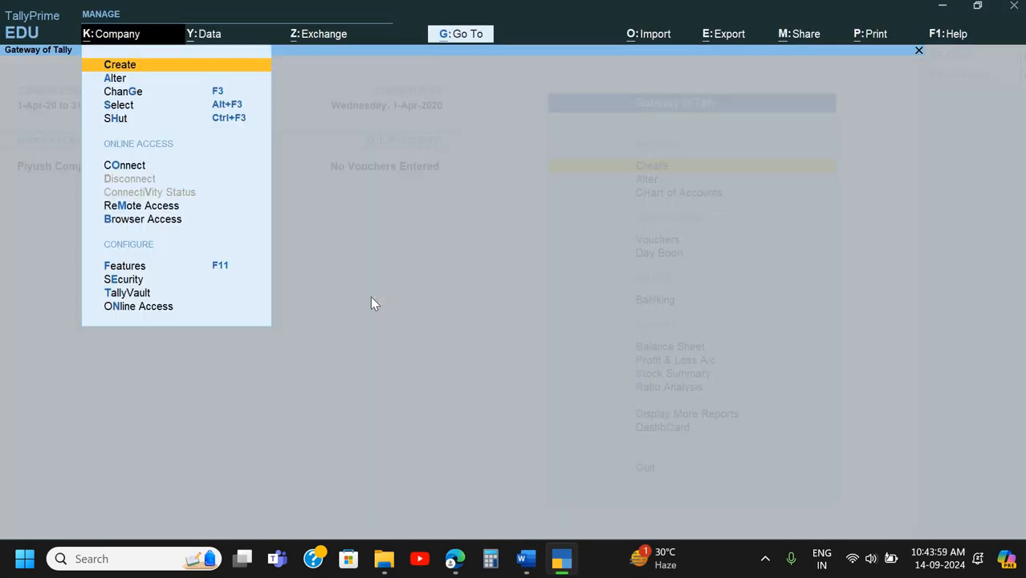
key(Down)
key(Down)
key(Down)
key(Down)
key(Return)
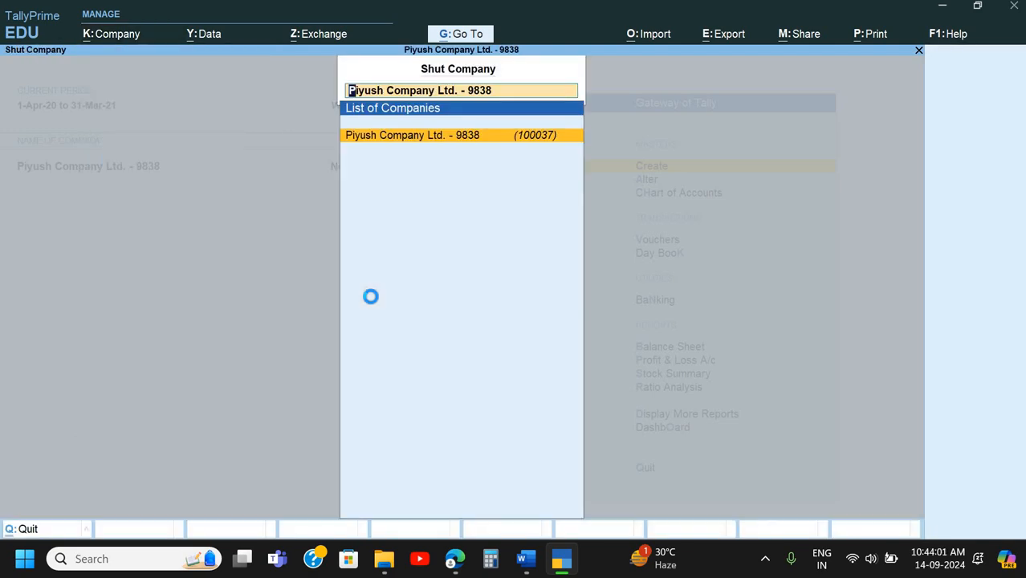
- Find the payroll company with the search text "pay" and load New Era Payroll
key(F3)
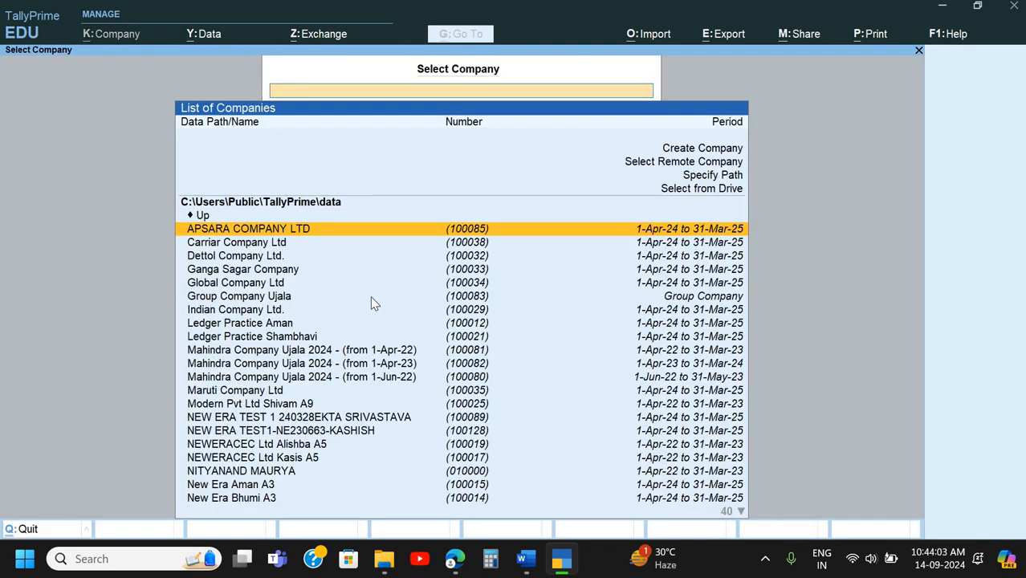
text(pay)
key(Return)
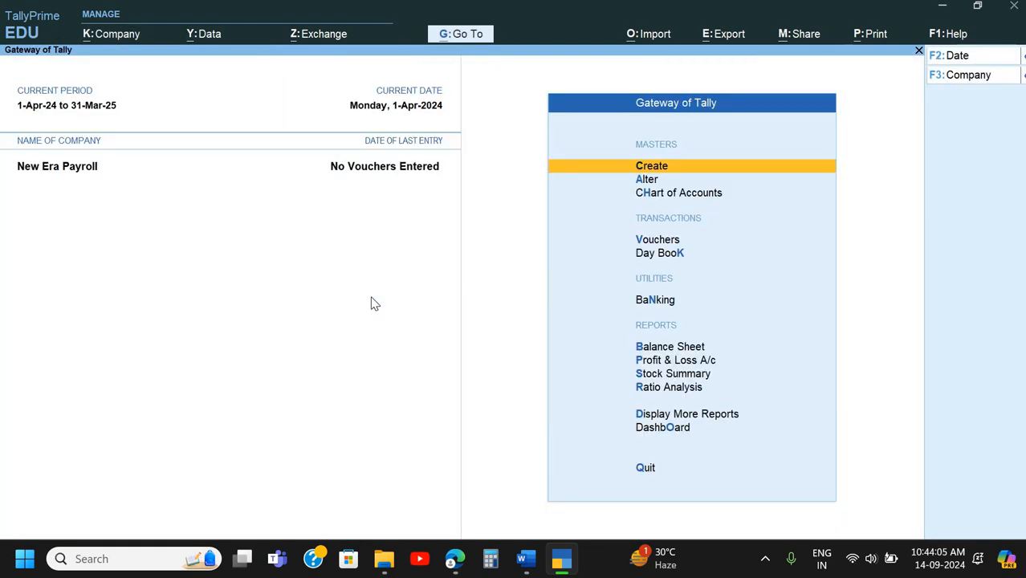
- Start creating a Pay Heads master from the Payroll Masters
key(Return)
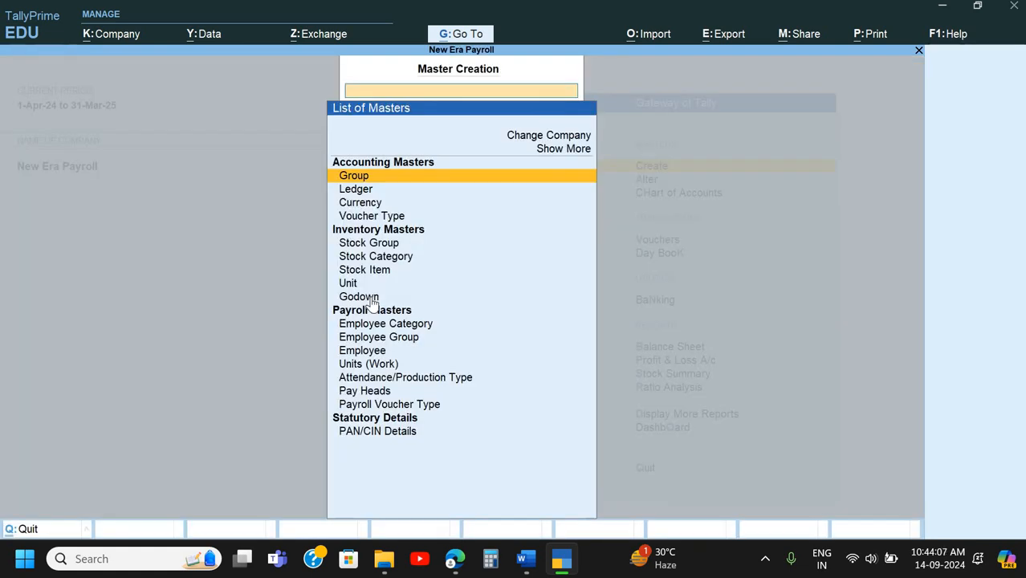
key(Down)
key(Down)
key(Down)
key(Down)
key(Down)
key(Down)
key(Down)
key(Down)
key(Down)
key(Down)
key(Down)
key(Down)
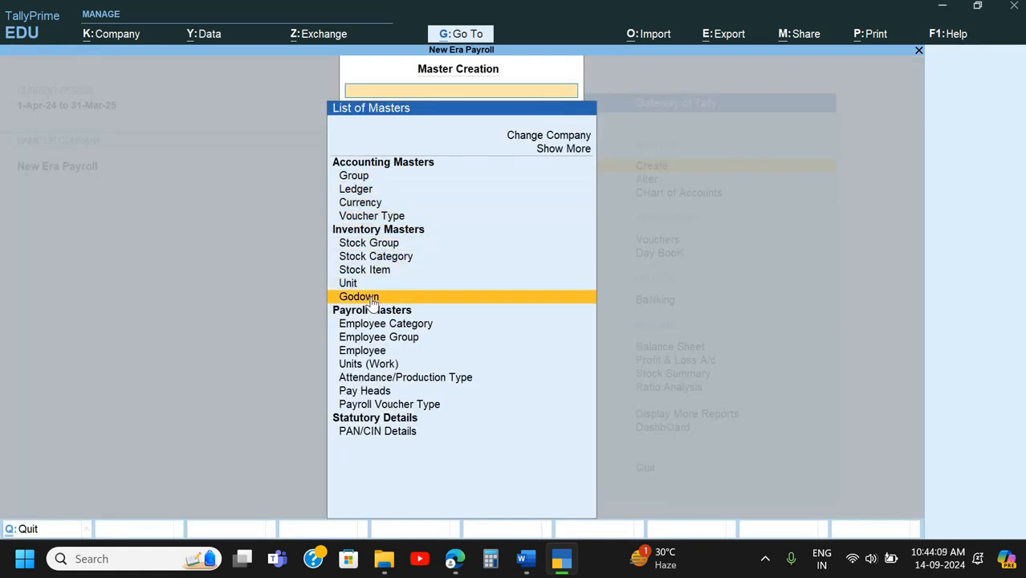
key(Up)
key(Up)
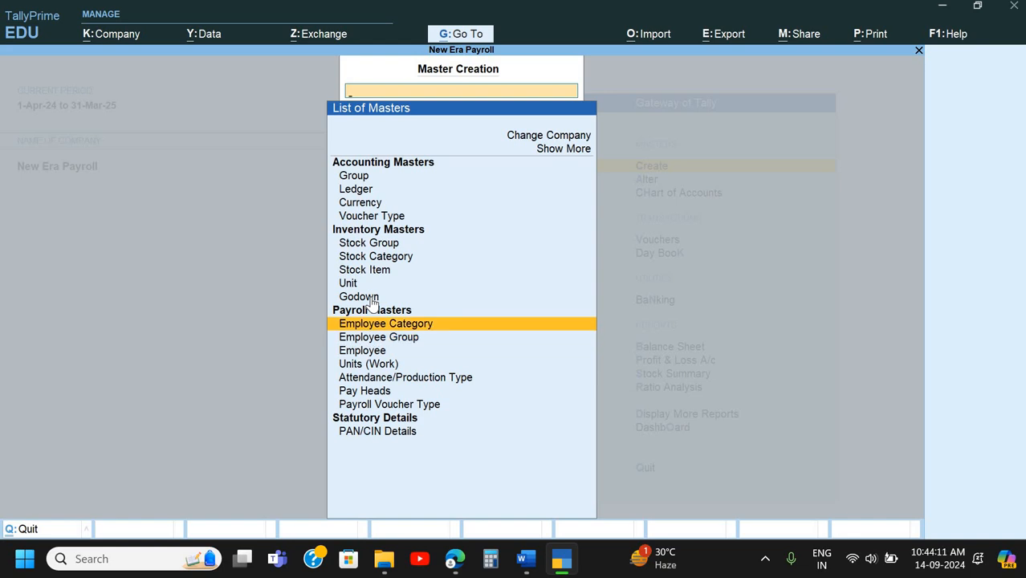
key(Down)
key(Down)
key(Down)
key(Down)
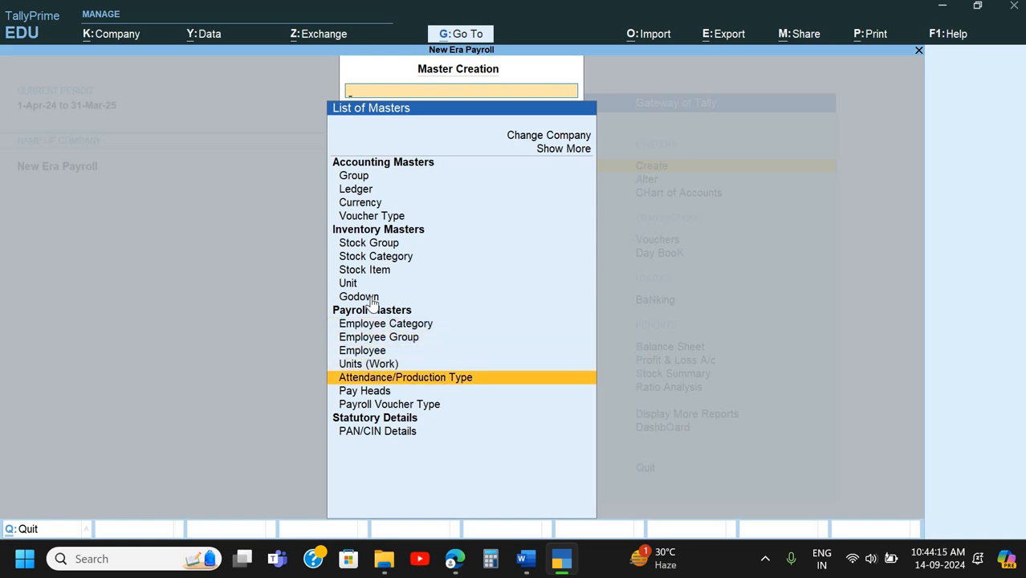
key(Down)
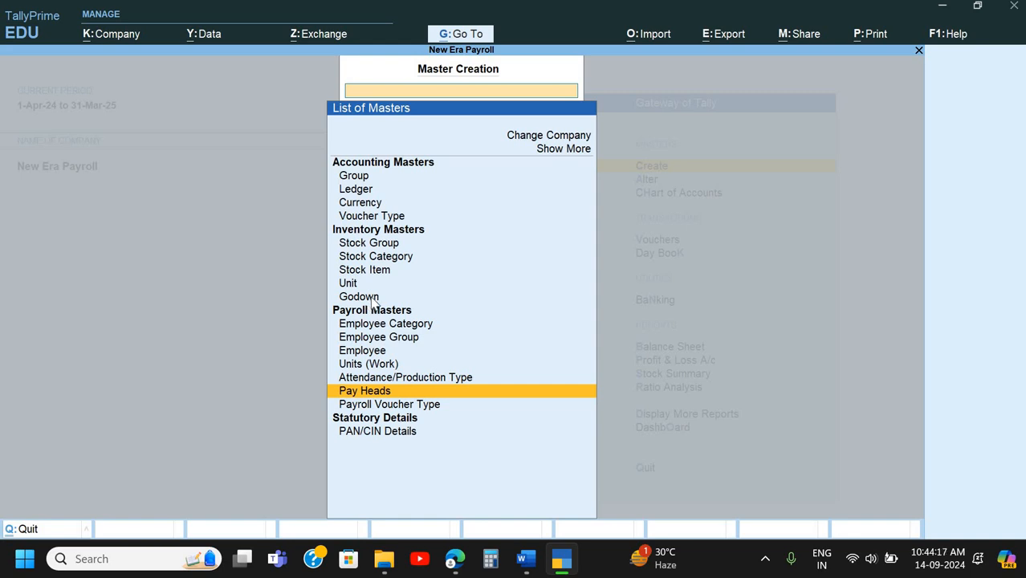
key(Return)
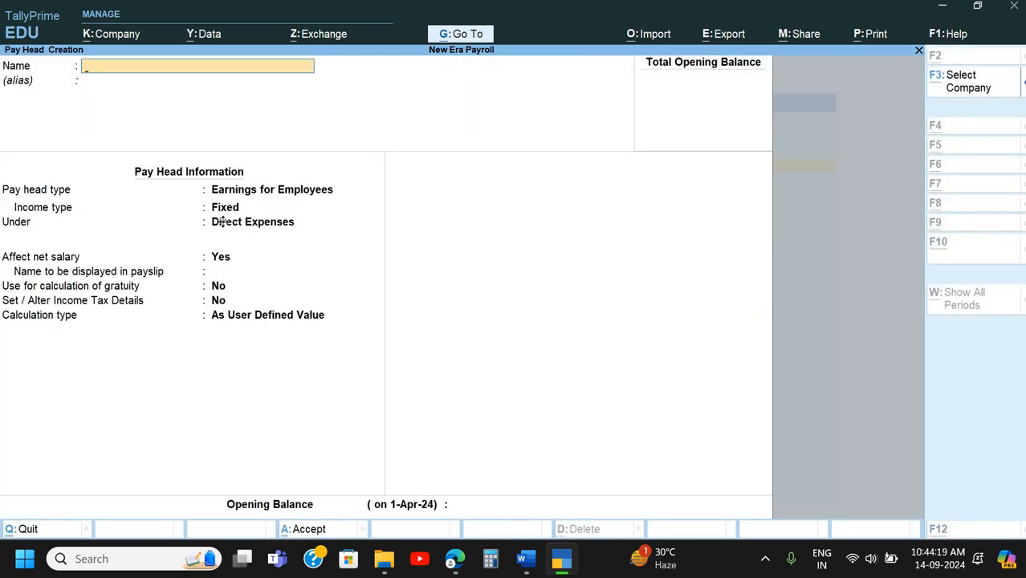
- Name the pay head Basic, with pay head type Earnings for Employees and income type Fixed
key(alt+Tab)
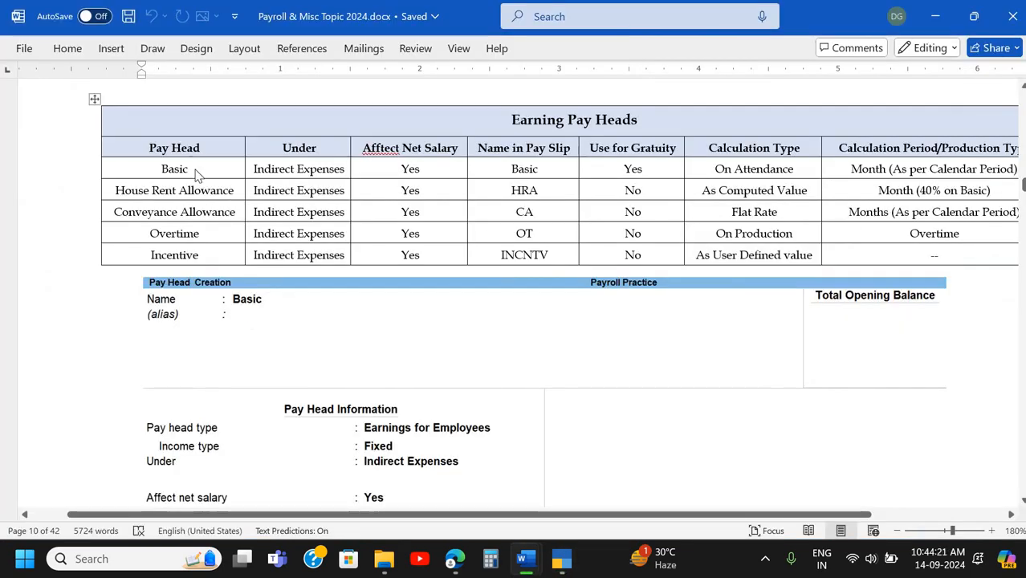
key(alt+Tab)
text(Basic)
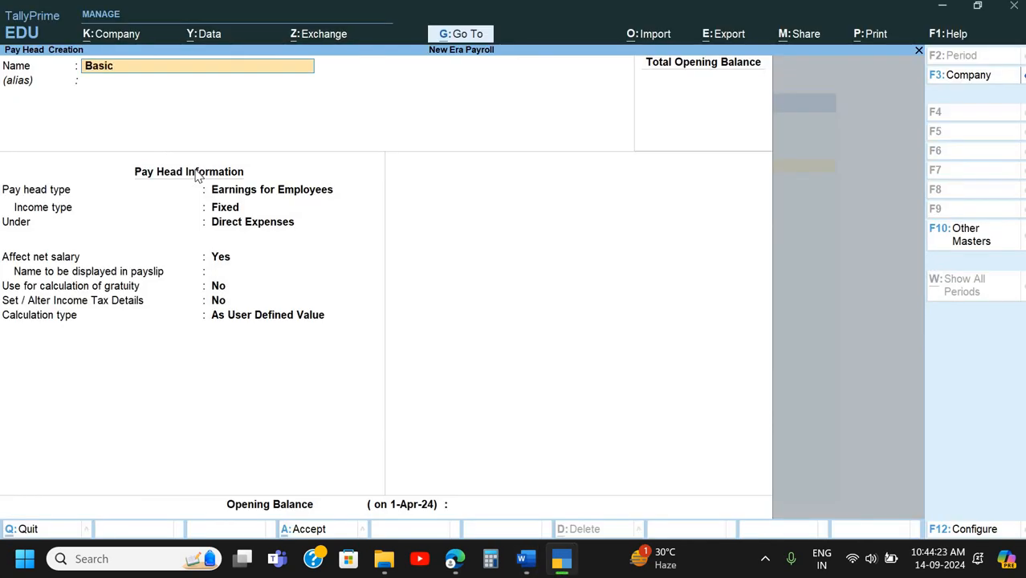
key(Return)
key(Return)
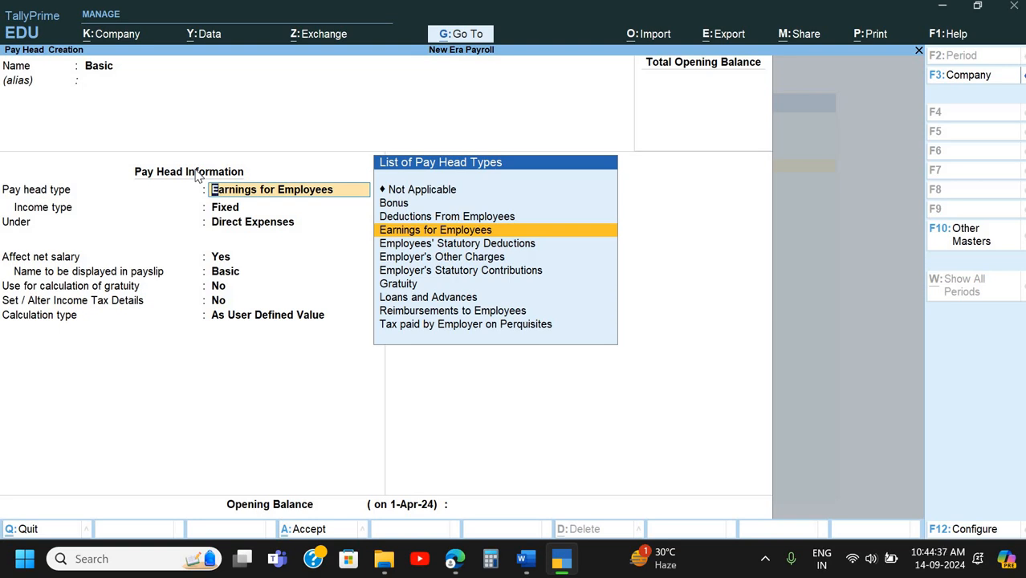
key(Return)
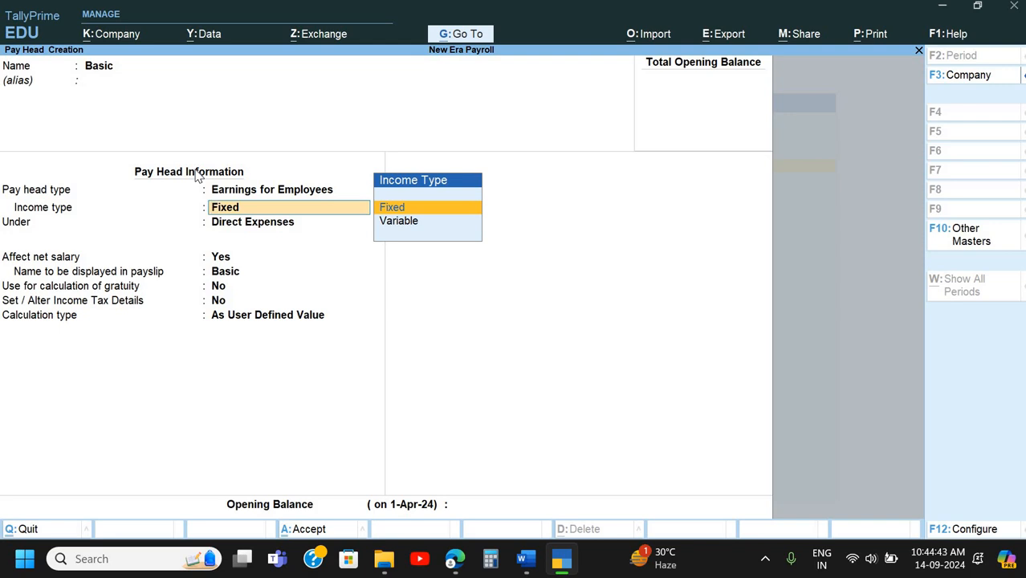
key(Return)
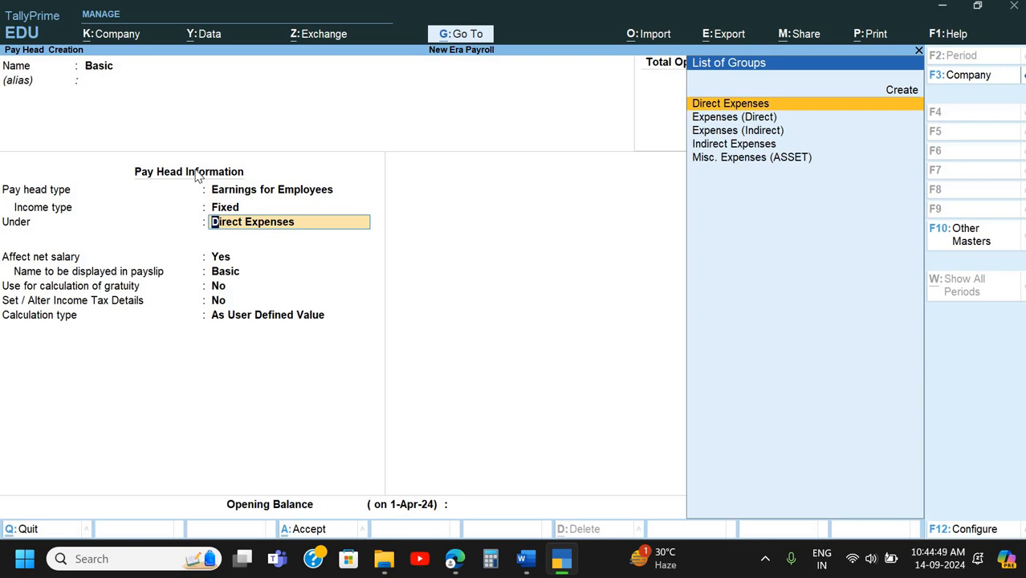
- Check the group for Basic in the Word table and place the pay head under Indirect Expenses
key(alt+Tab)
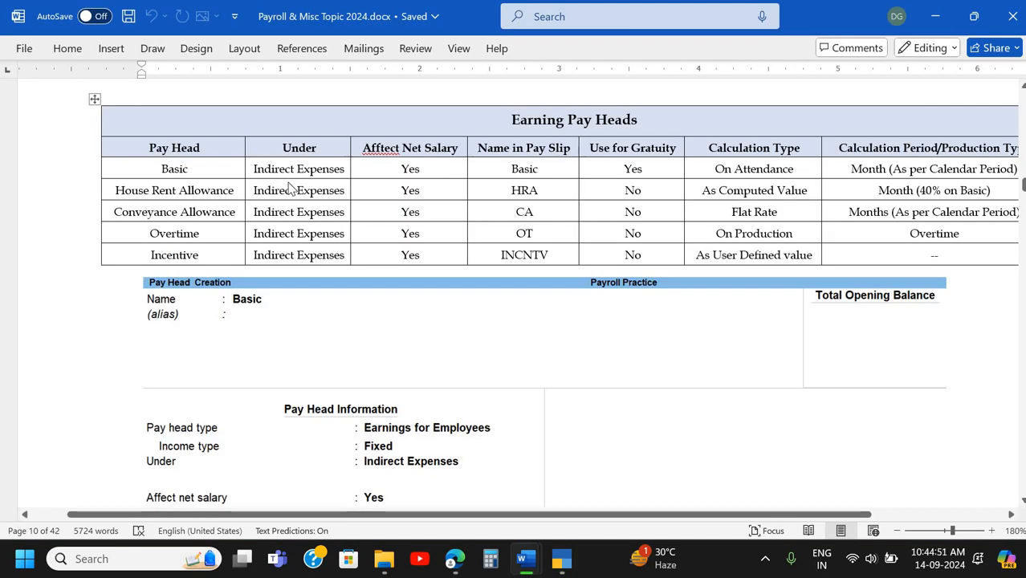
key(alt+Tab)
key(Down)
key(Down)
key(Down)
key(Return)
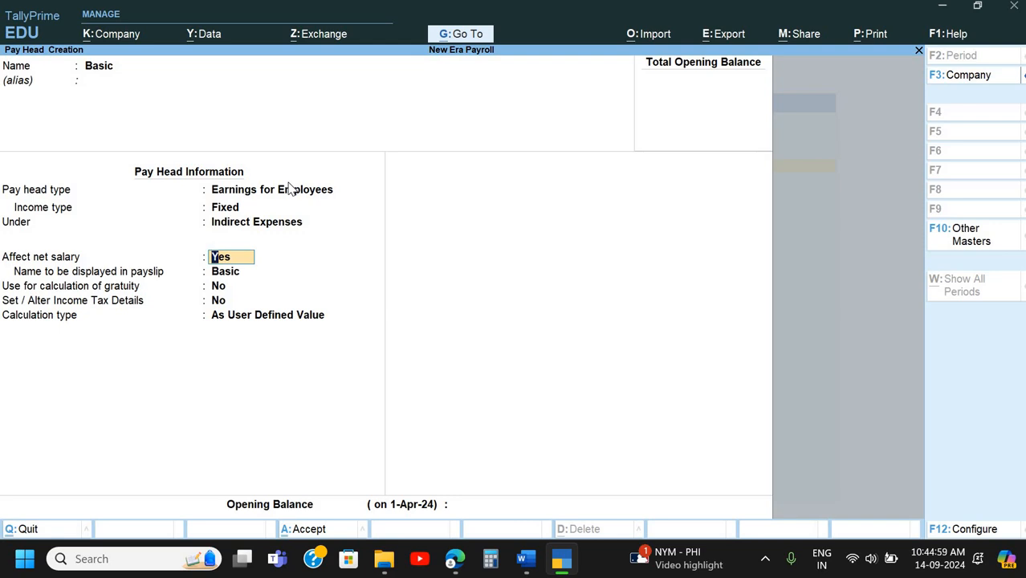
- Keep net salary affected and Basic as payslip name, set gratuity calculation to Yes, and leave income tax details at No
key(Return)
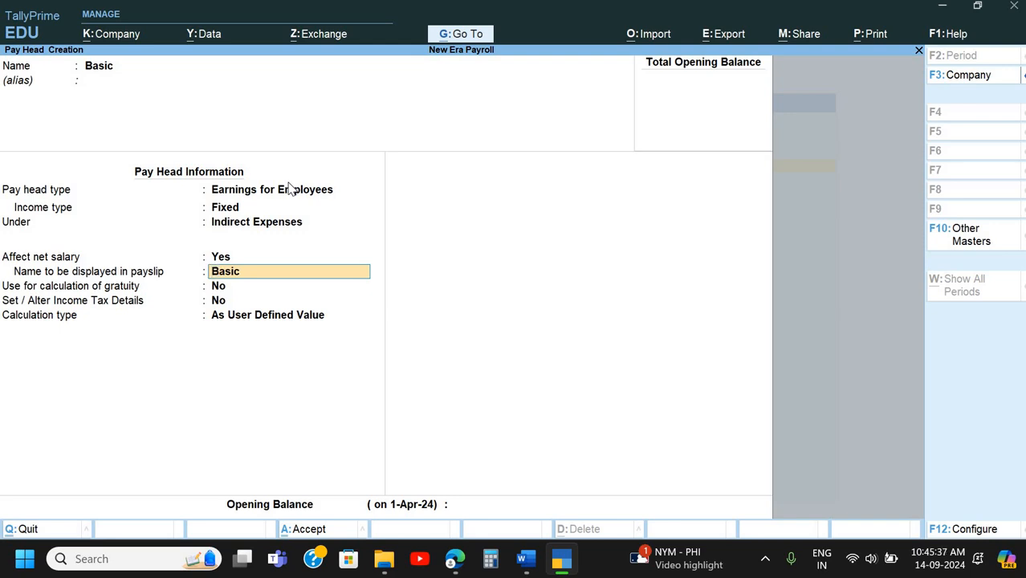
key(Return)
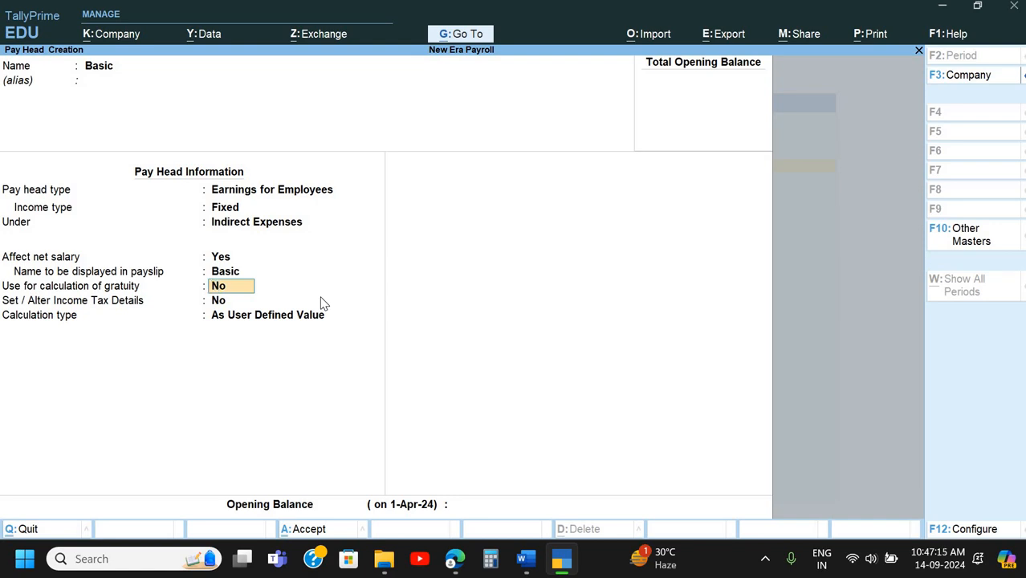
text(y)
key(Return)
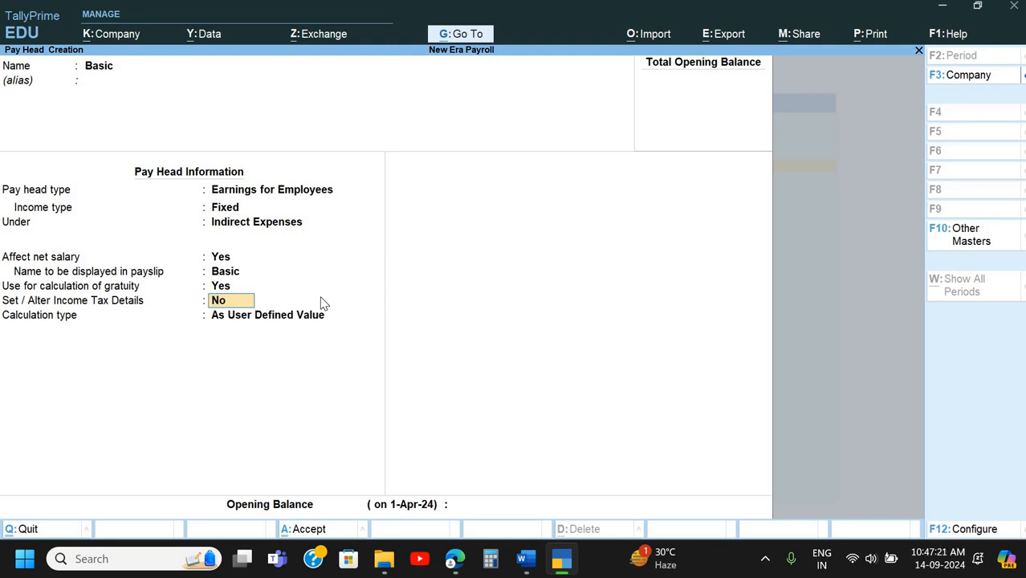
key(Return)
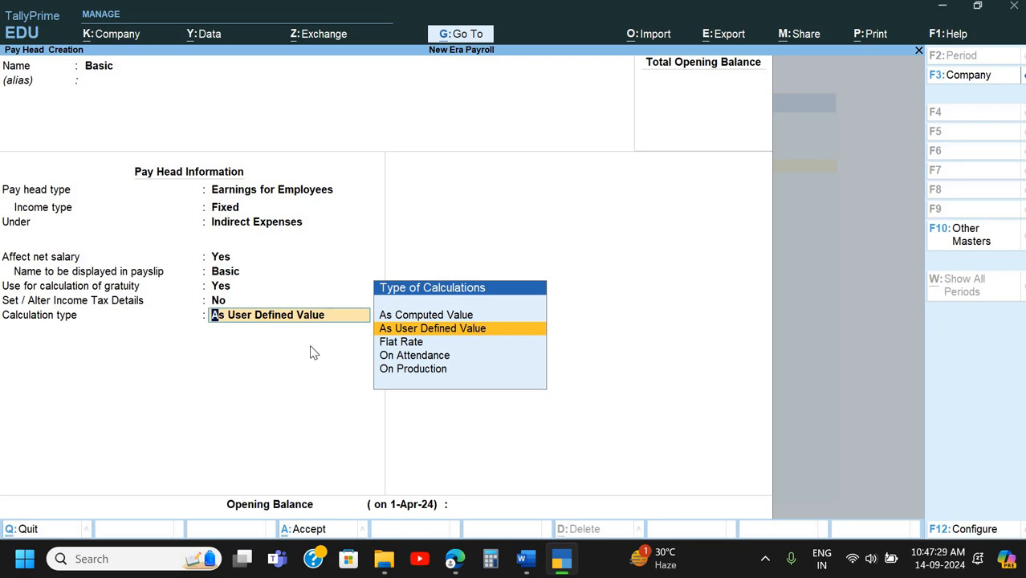
- Set the pay head's calculation type to On Attendance
key(Down)
key(Down)
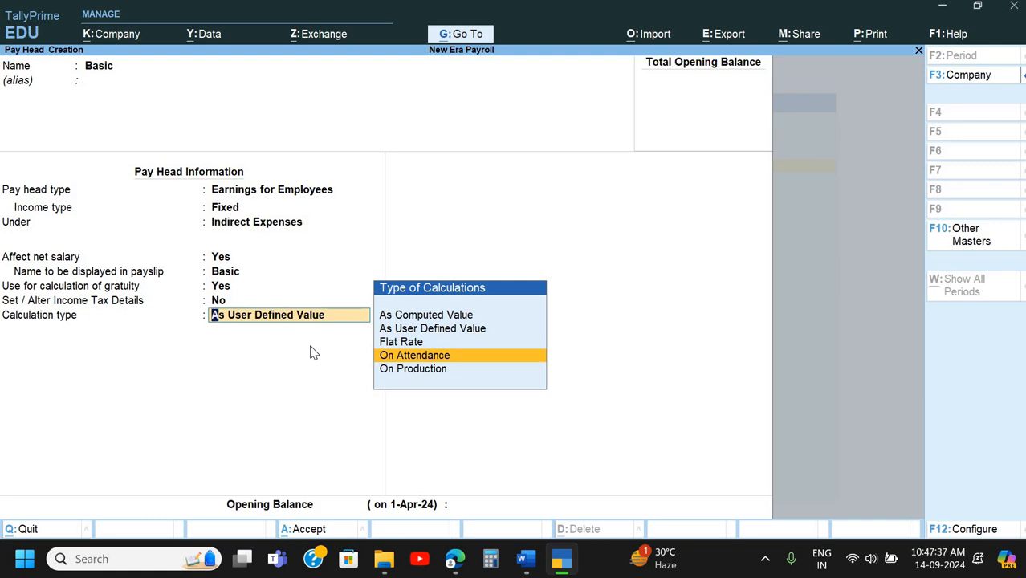
key(Return)
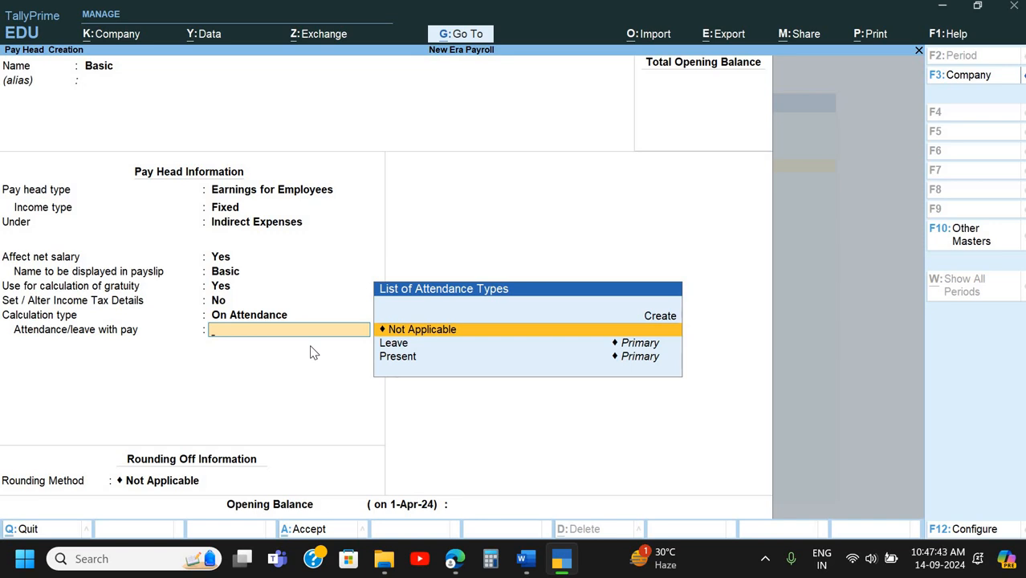
- Check the Basic example in the Word document and set attendance/leave with pay to Not Applicable and leave without pay to Absent
key(Down)
key(Down)
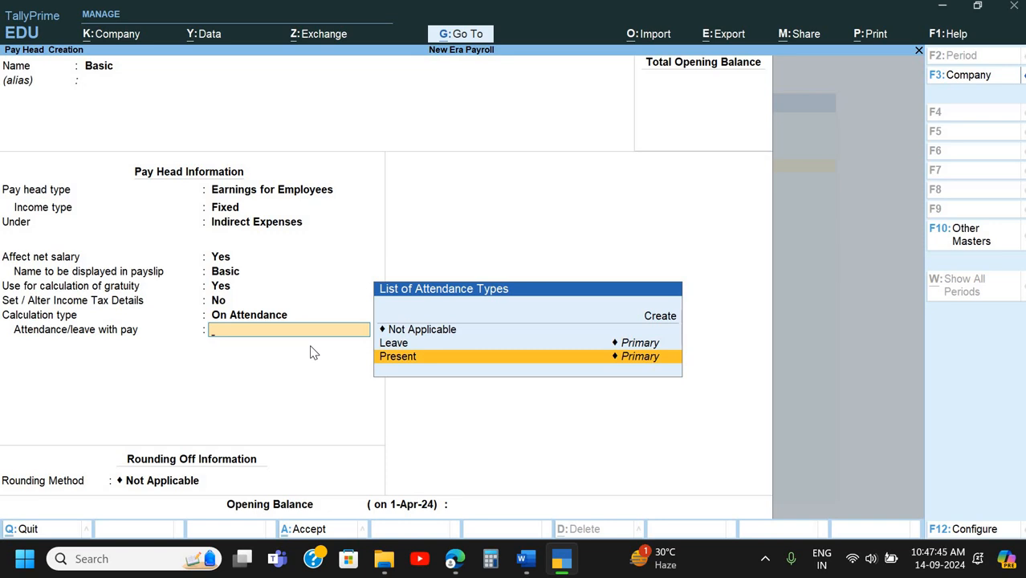
key(alt+Tab)
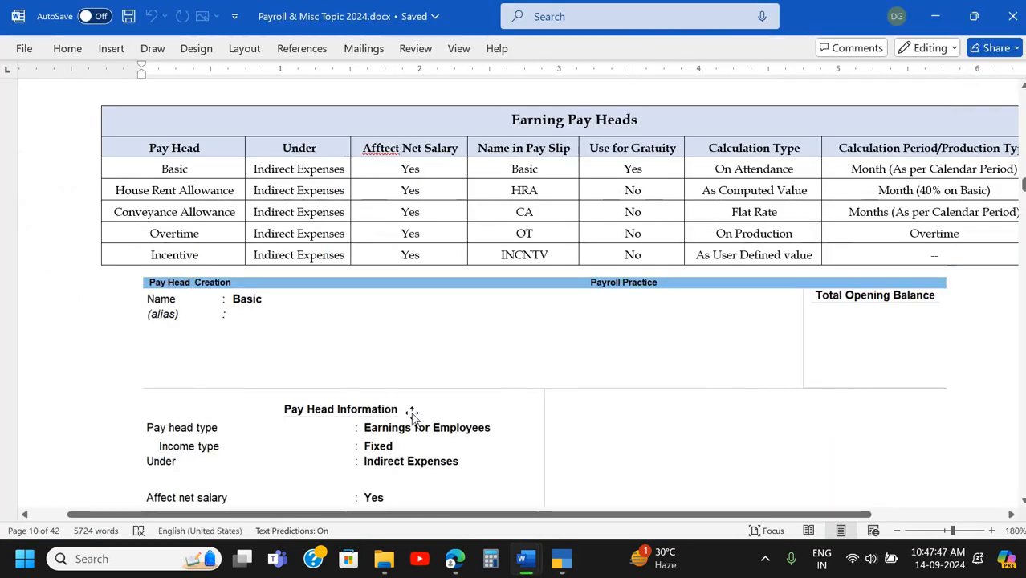
scroll(411, 414, down, 5)
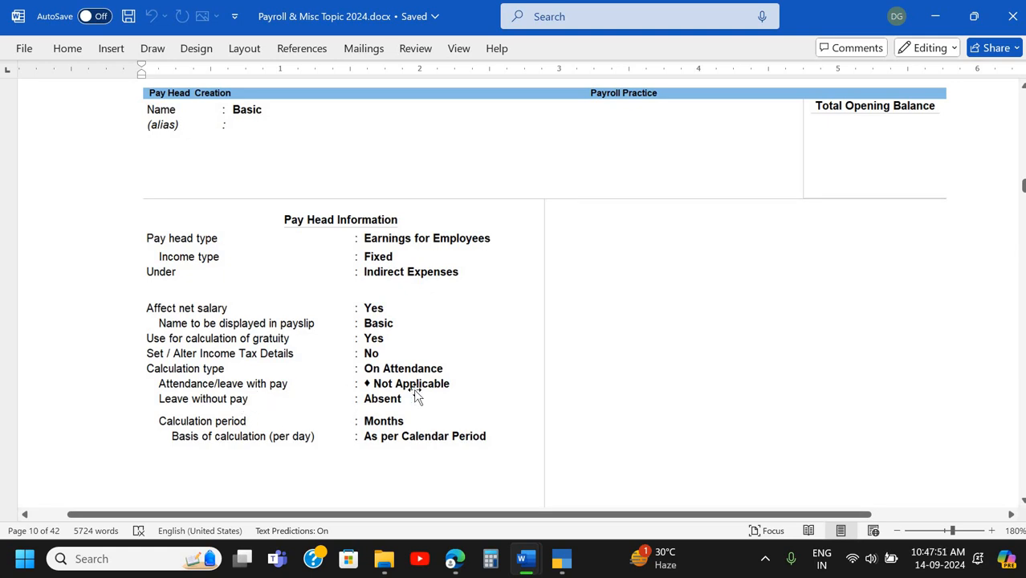
key(alt+Tab)
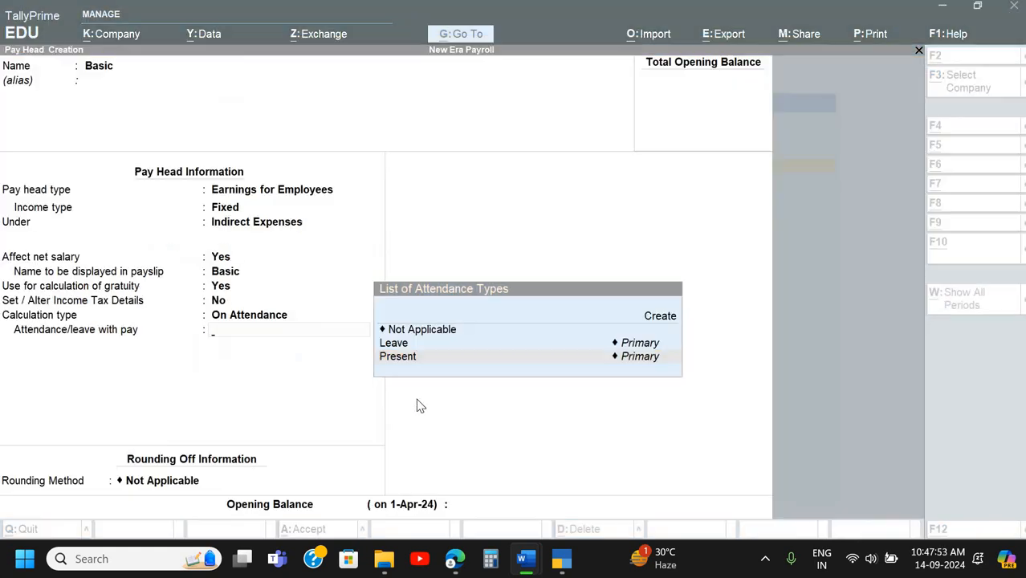
key(Up)
key(Up)
key(Up)
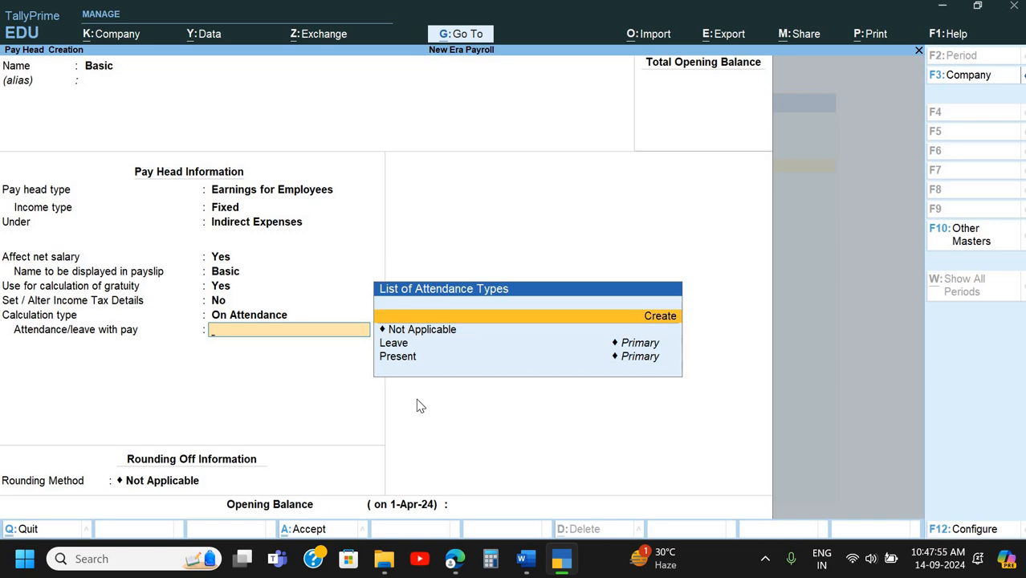
key(Down)
key(Return)
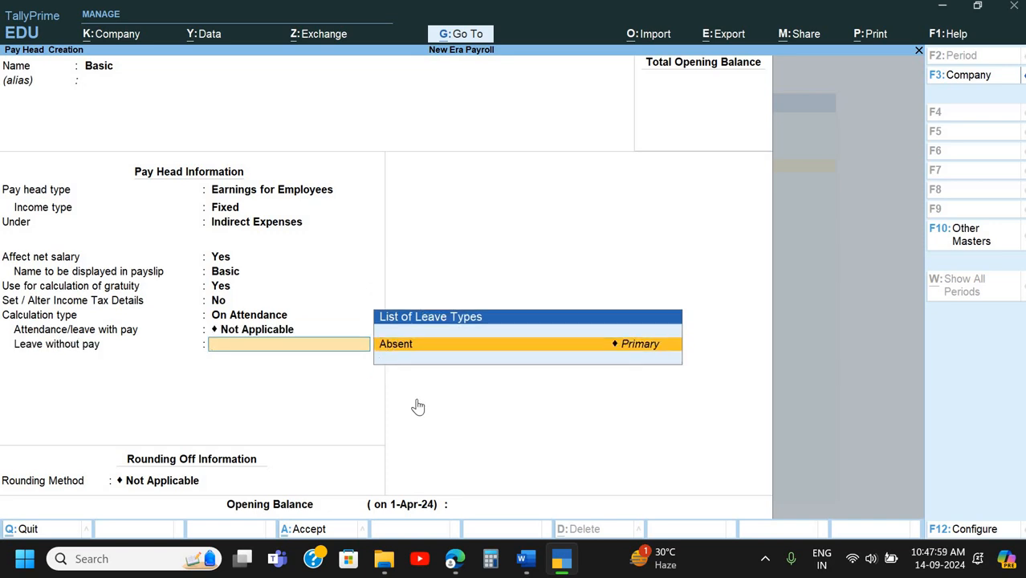
key(Return)
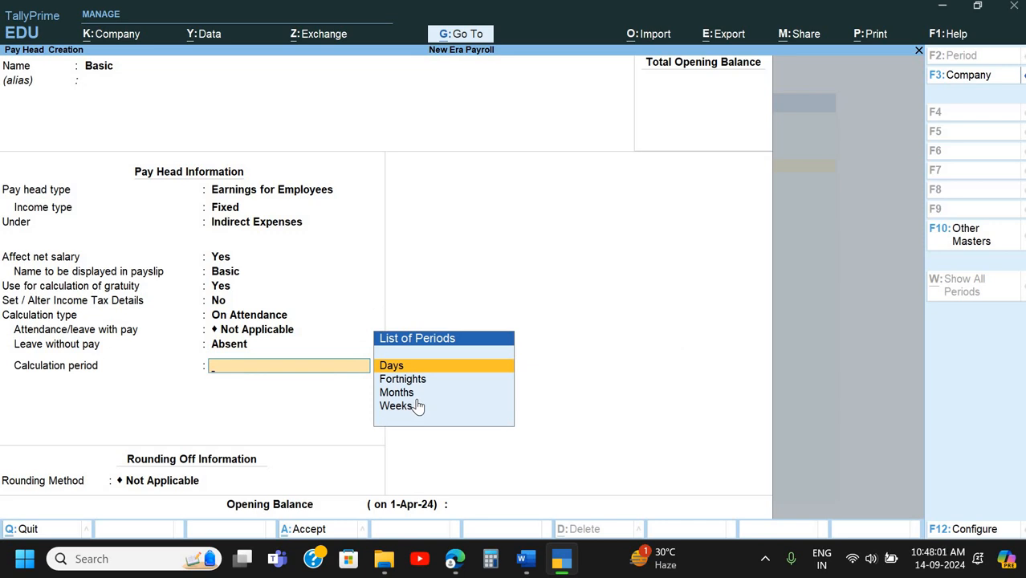
- Set the calculation period to Months with As per Calendar Period as daily basis, and compare the entries with the Word example
key(Down)
key(Down)
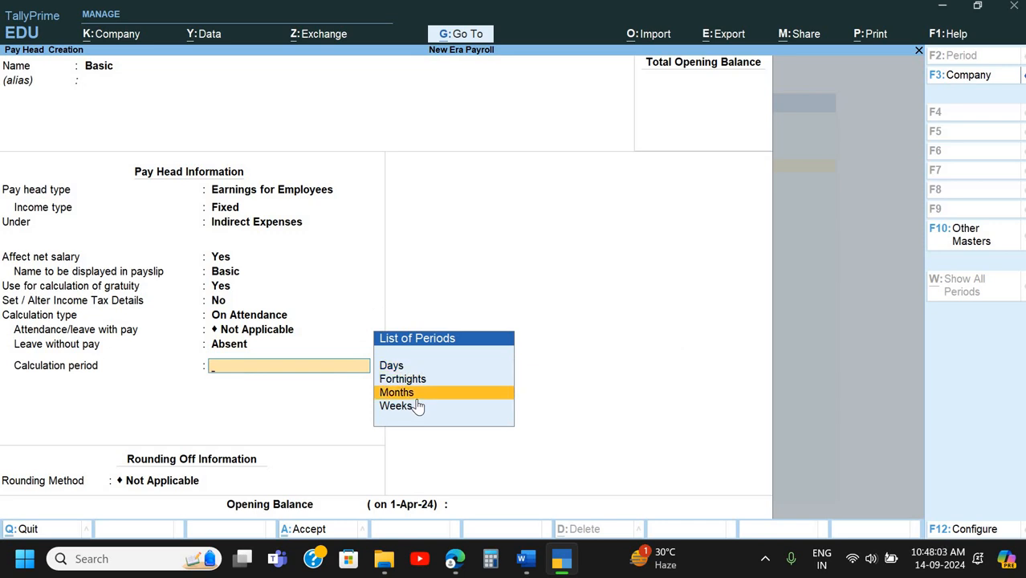
key(Return)
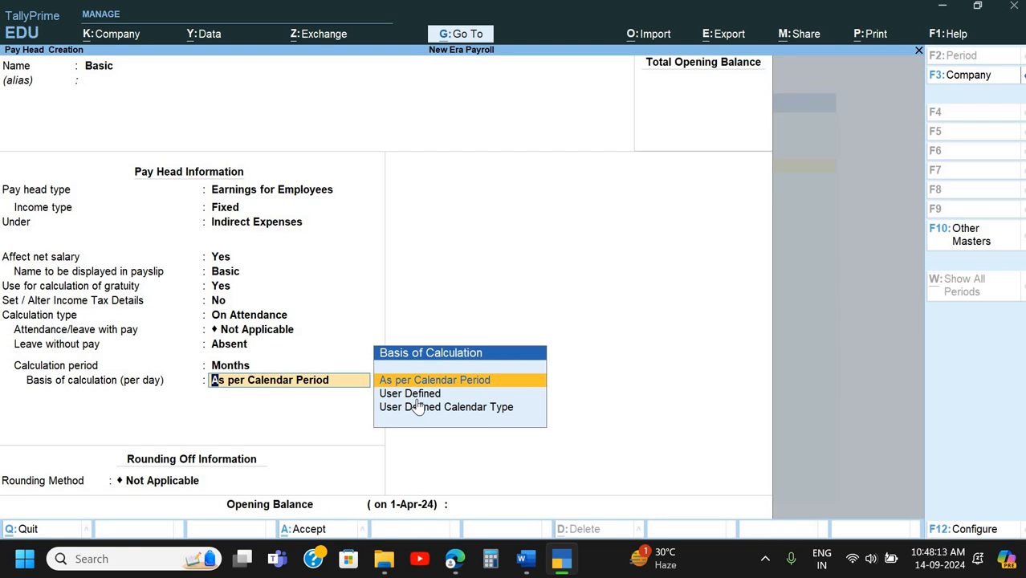
key(Return)
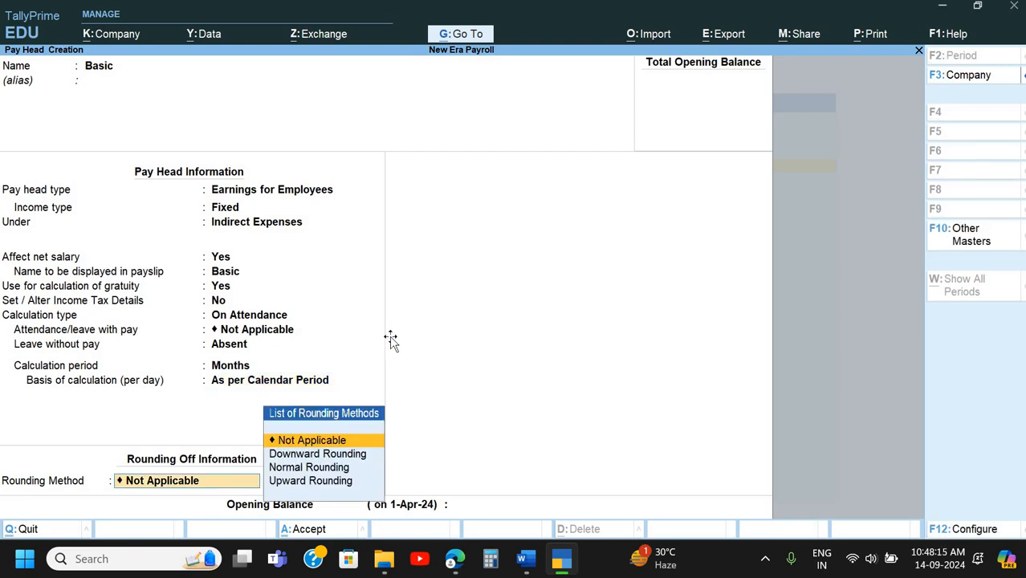
key(alt+Tab)
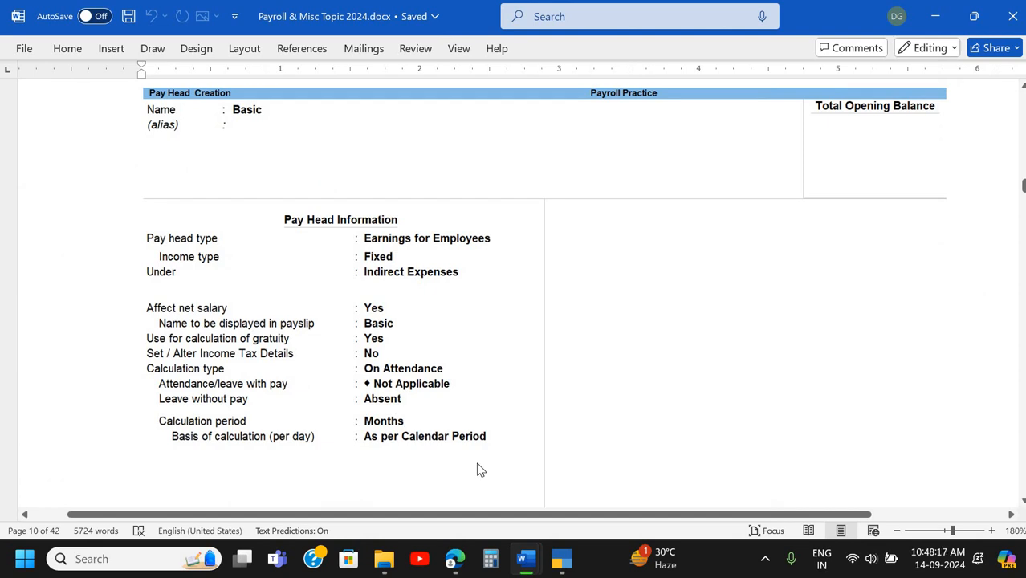
key(alt+Tab)
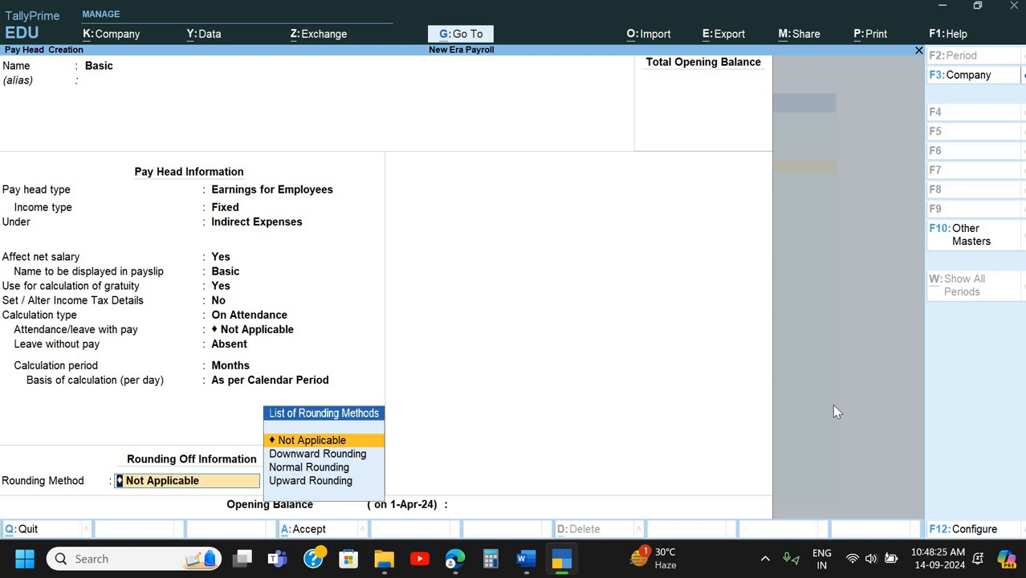
- Try Normal Rounding as the Basic pay head's rounding method
key(Down)
key(Down)
key(Return)
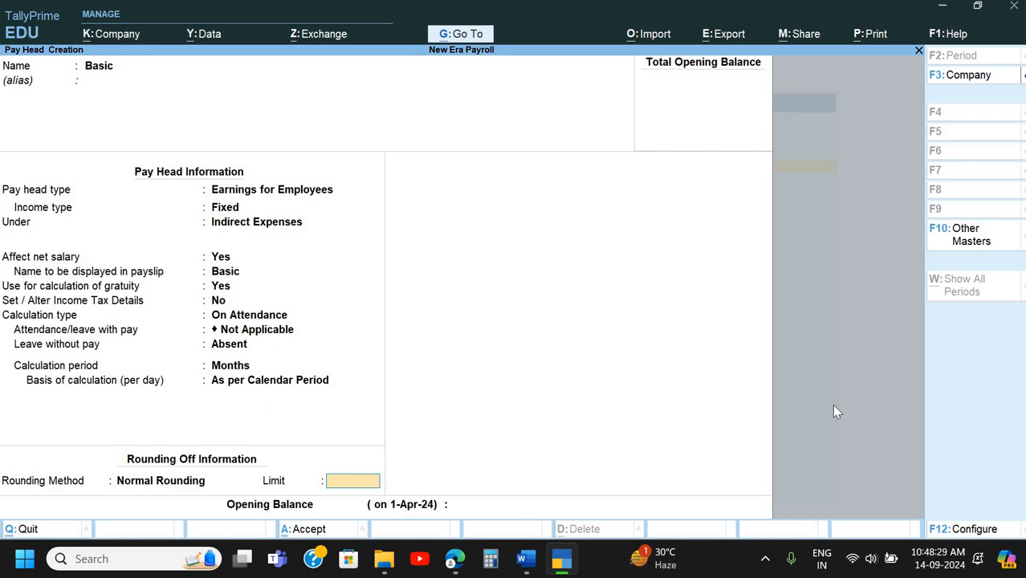
key(BackSpace)
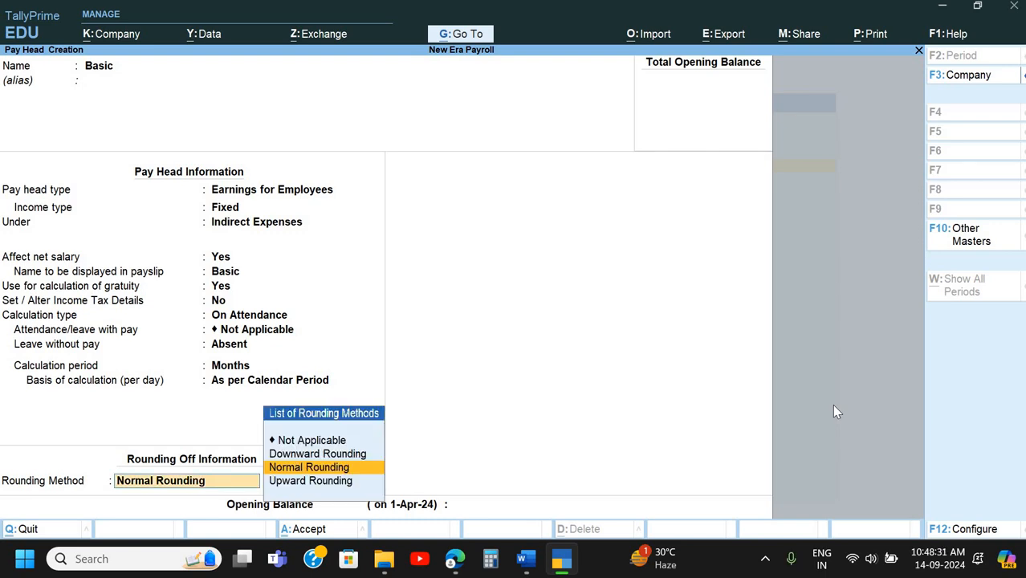
- Set the rounding method to Not Applicable as in the Word example and save the Basic pay head without an opening balance
key(Up)
key(Up)
key(Return)
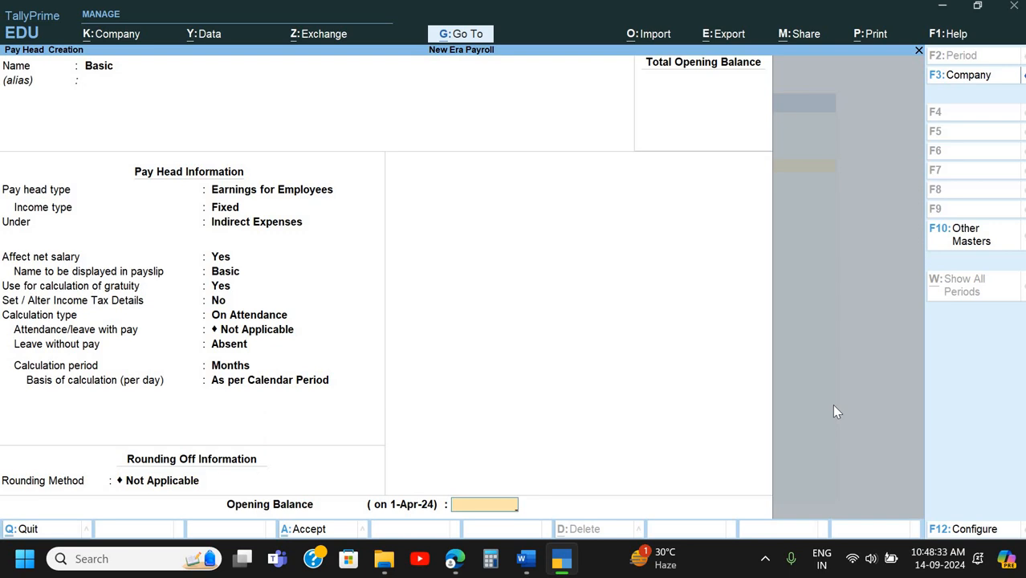
key(alt+Tab)
scroll(834, 408, down, 5)
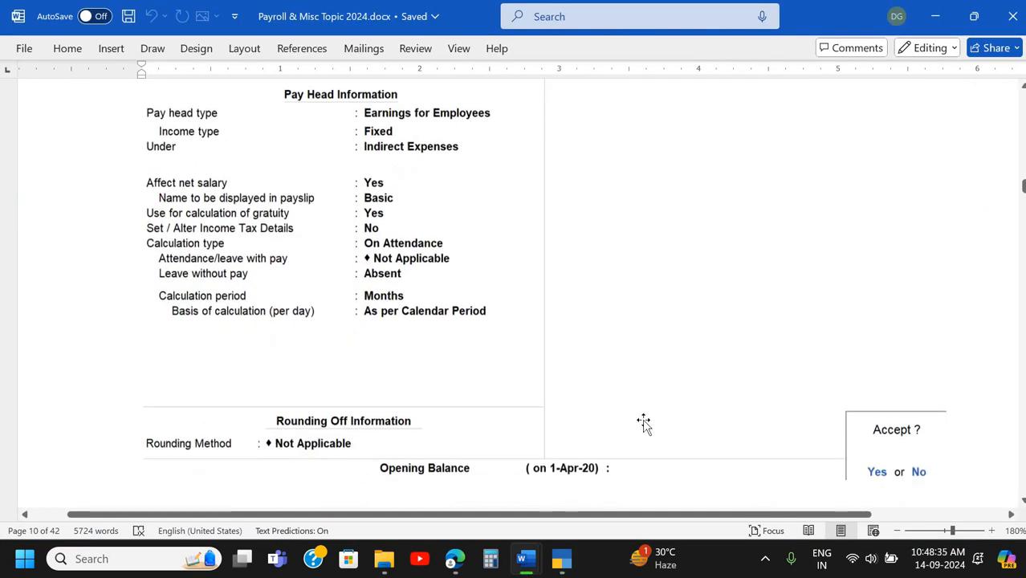
key(alt+Tab)
key(Return)
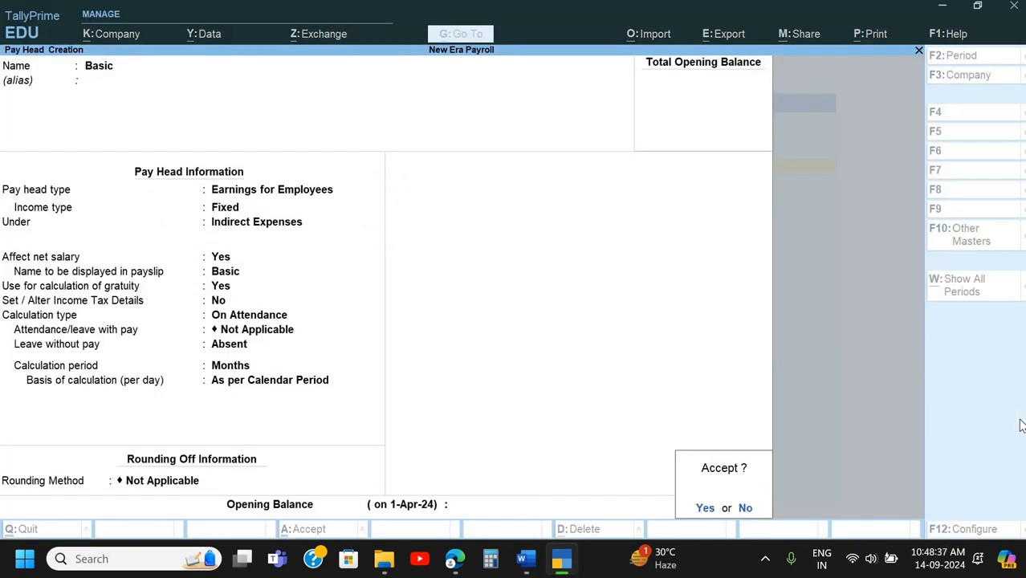
key(Return)
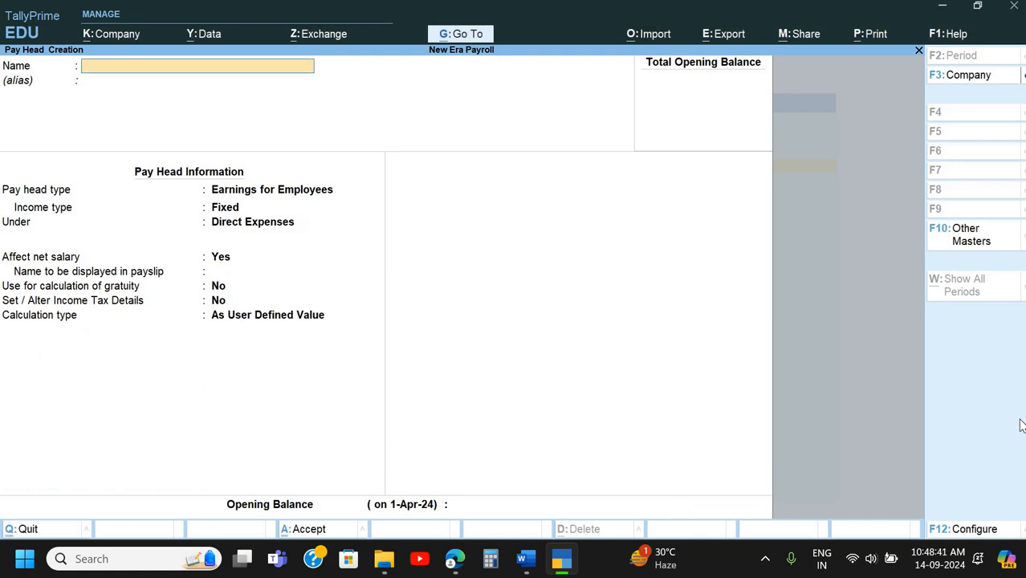
- Look up House Rent Allowance in the Word document's pay head table and example, undoing any accidental edit there
key(alt+Tab)
scroll(800, 371, up, 5)
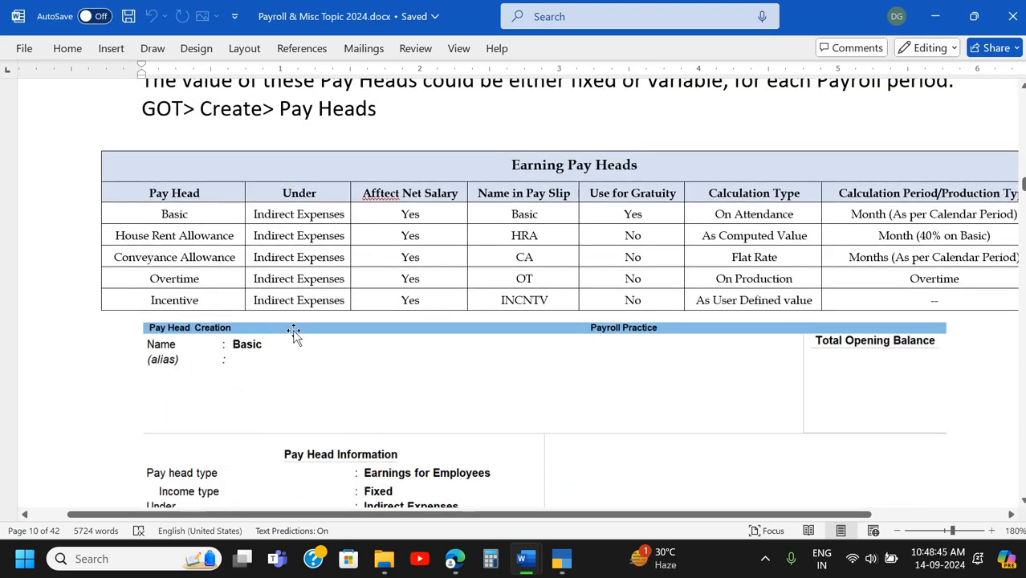
scroll(293, 335, down, 8)
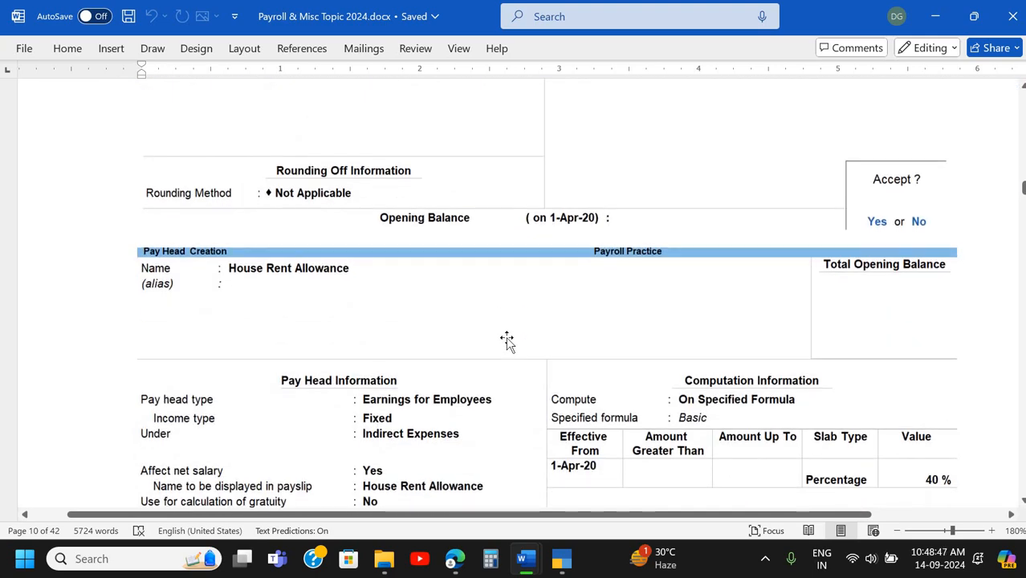
text(H & ESI)
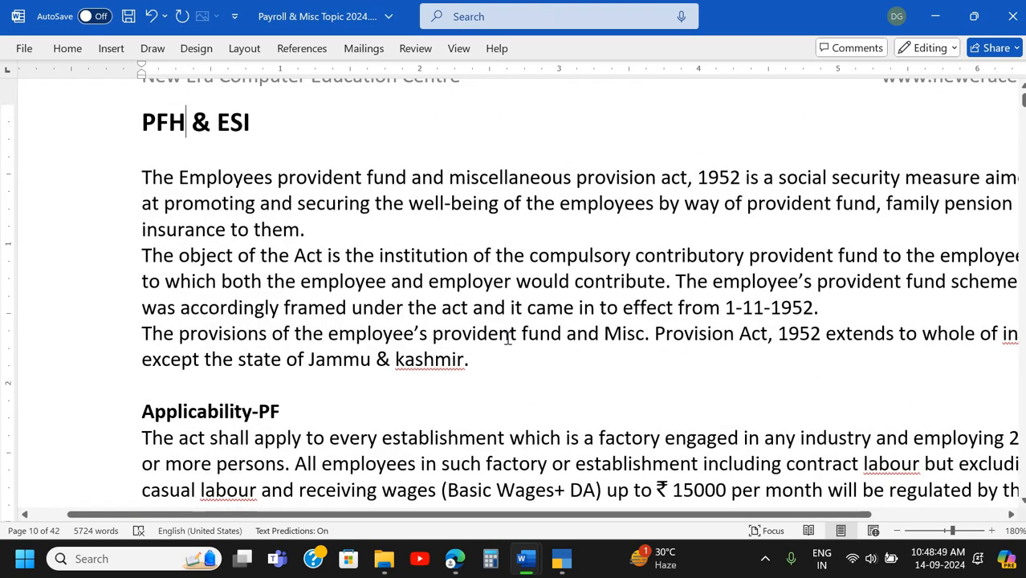
key(ctrl+z)
key(alt+Tab)
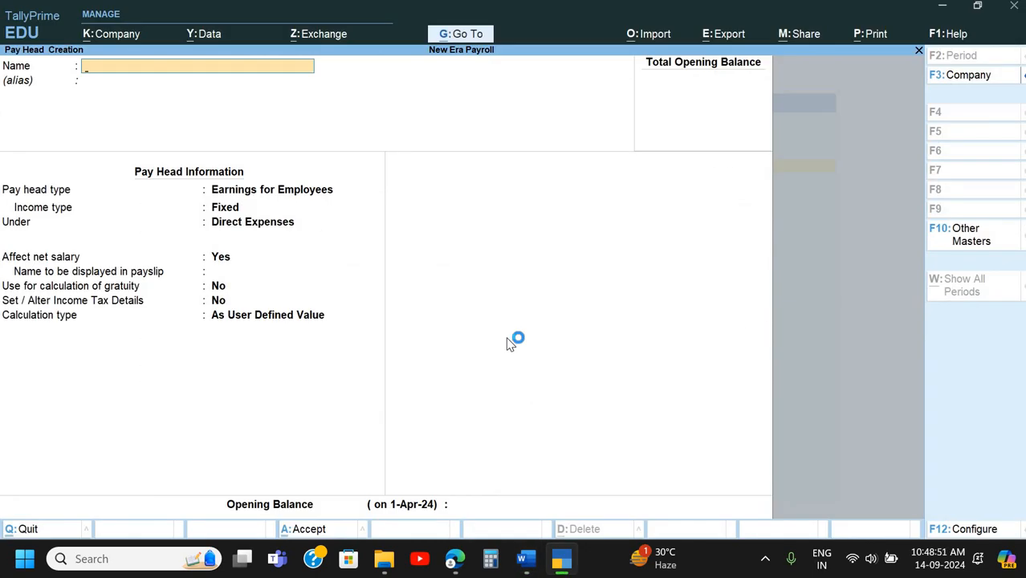
- Name the new pay head House Rent Allowance, with pay head type Earnings for Employees and income type Fixed
text(House Rent Allowance)
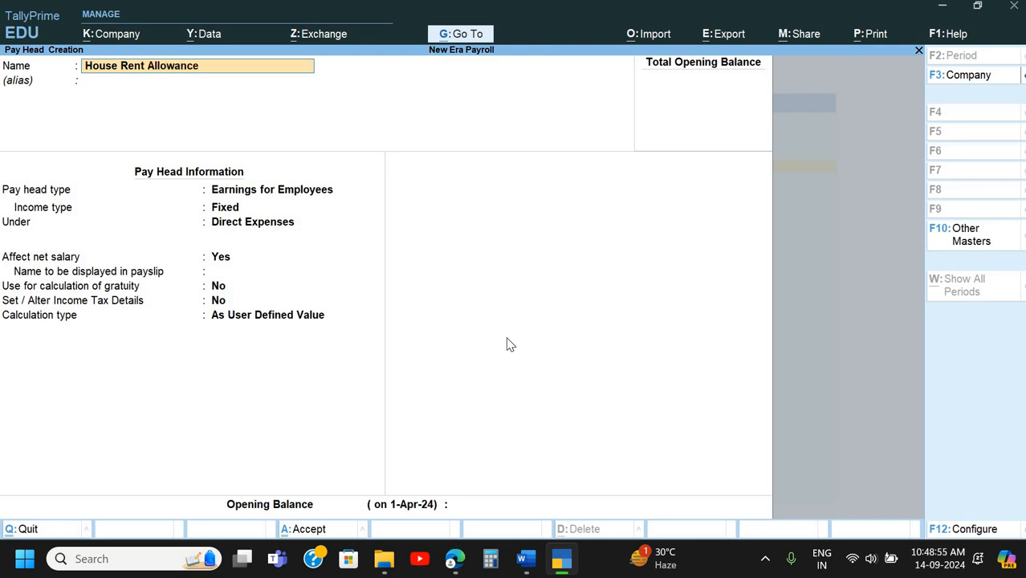
key(Return)
key(Return)
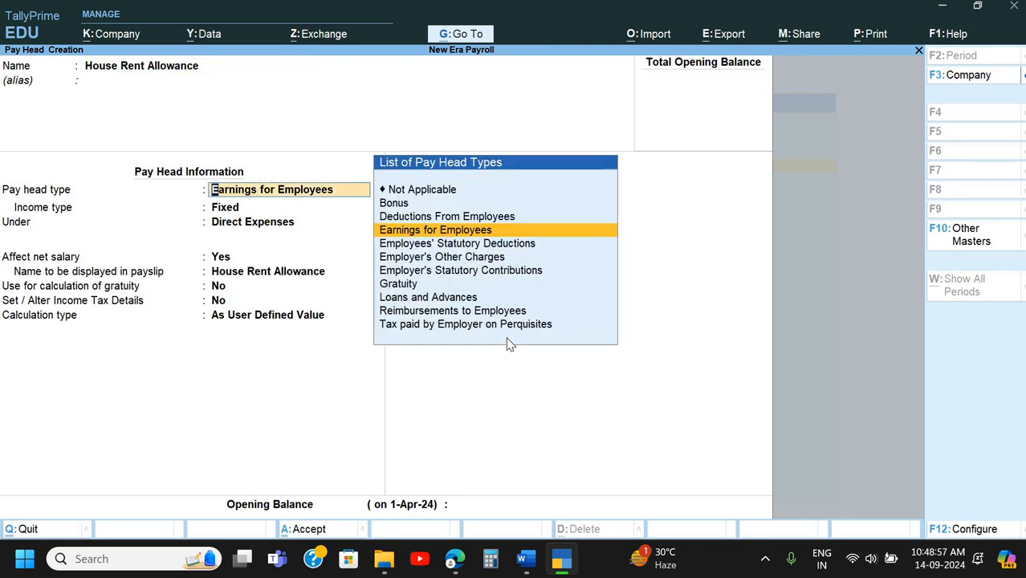
key(Return)
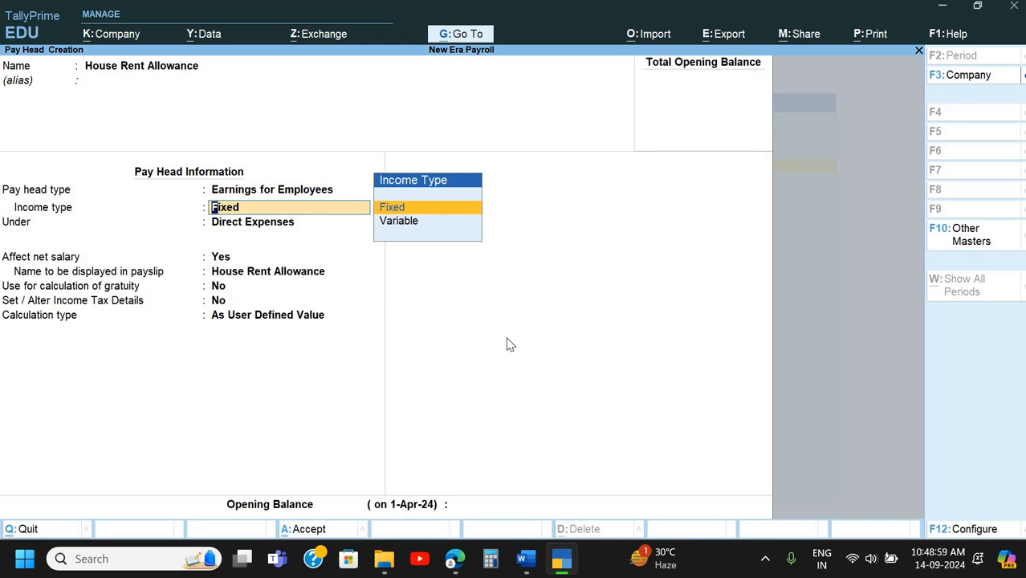
key(Return)
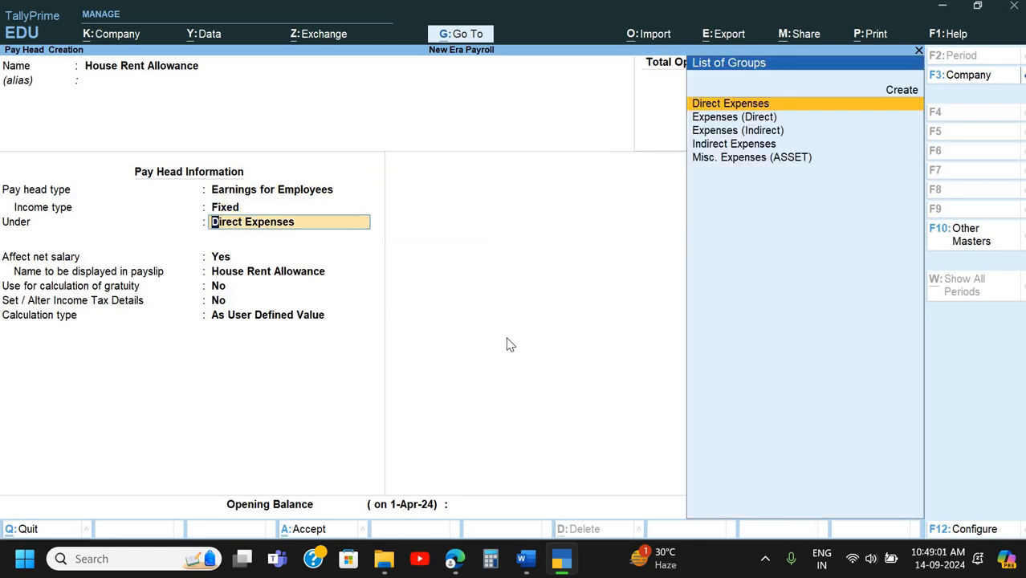
- Place the House Rent Allowance pay head under Indirect Expenses
key(Down)
key(Down)
key(Down)
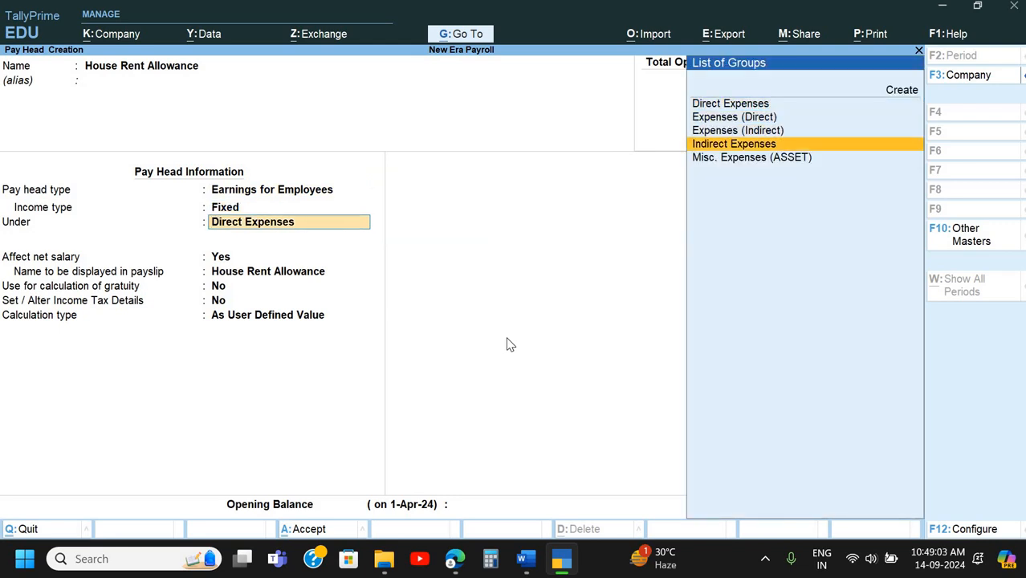
key(Return)
- Keep net salary affected, set the payslip name to HRA, and leave gratuity calculation and income tax details at No
key(Return)
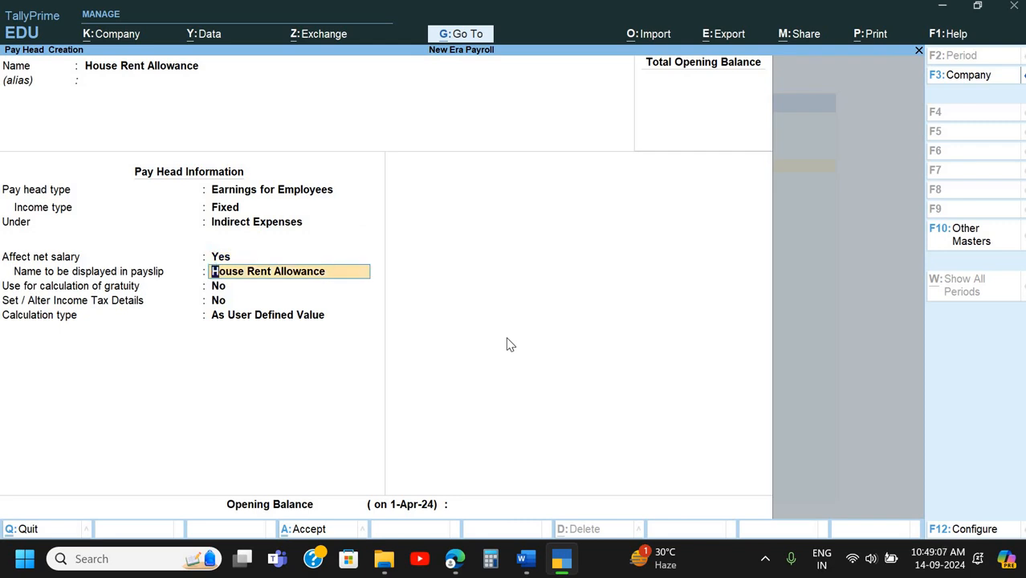
text(HRA)
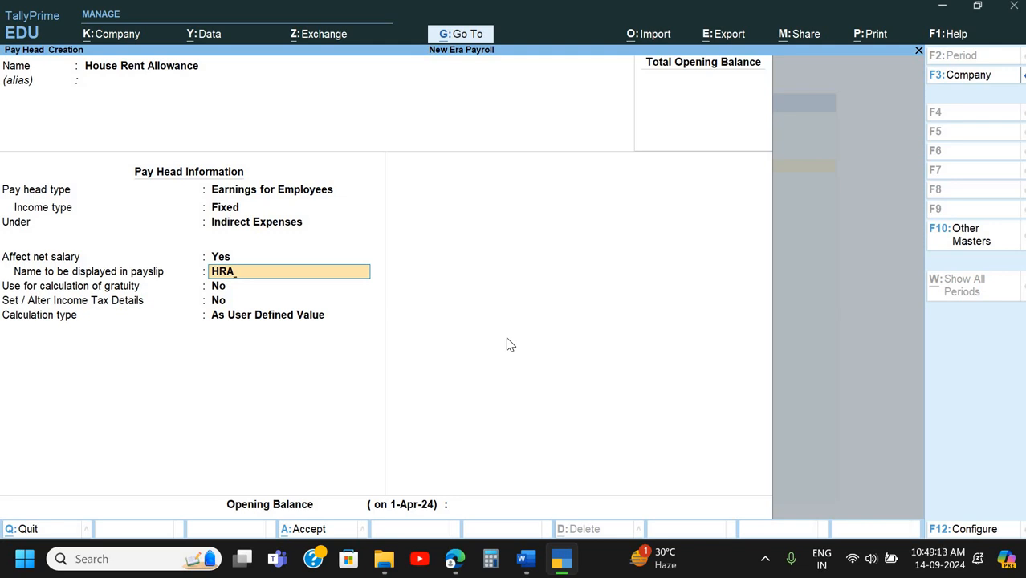
key(Return)
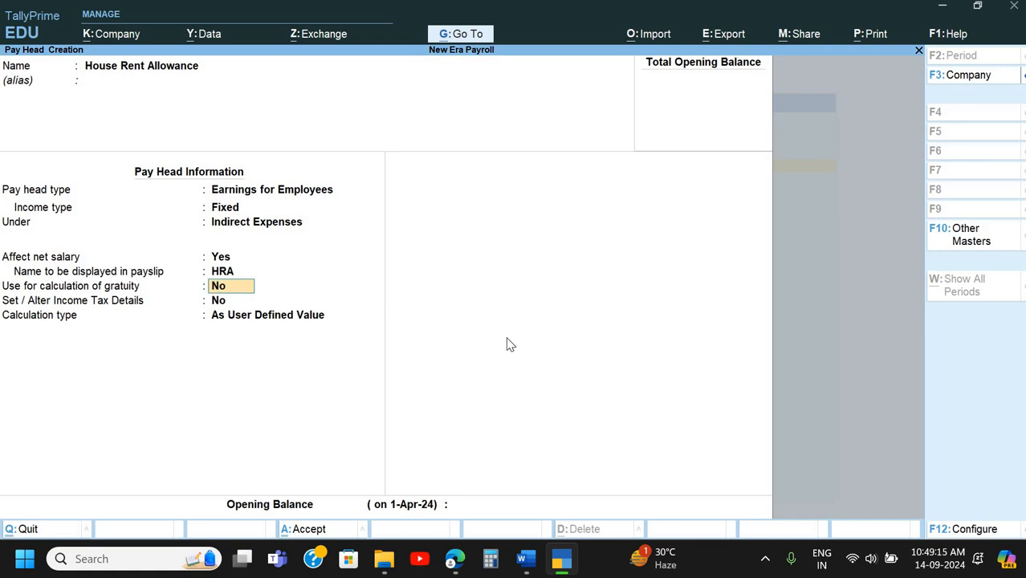
key(Return)
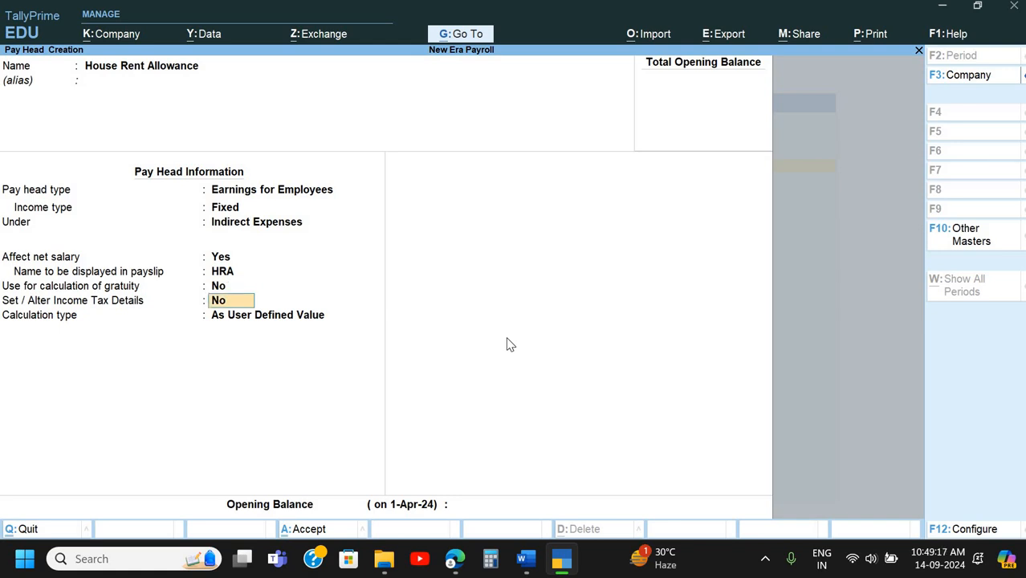
key(Return)
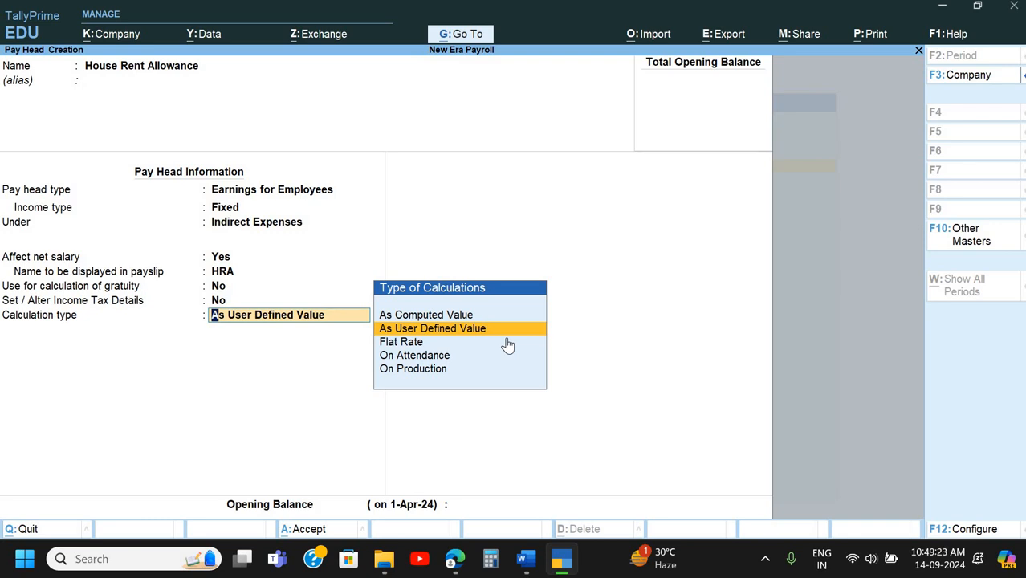
- Set the House Rent Allowance calculation type to As Computed Value and keep the rounding method Not Applicable
key(Down)
key(Down)
key(Down)
key(Up)
key(Up)
key(Up)
key(Up)
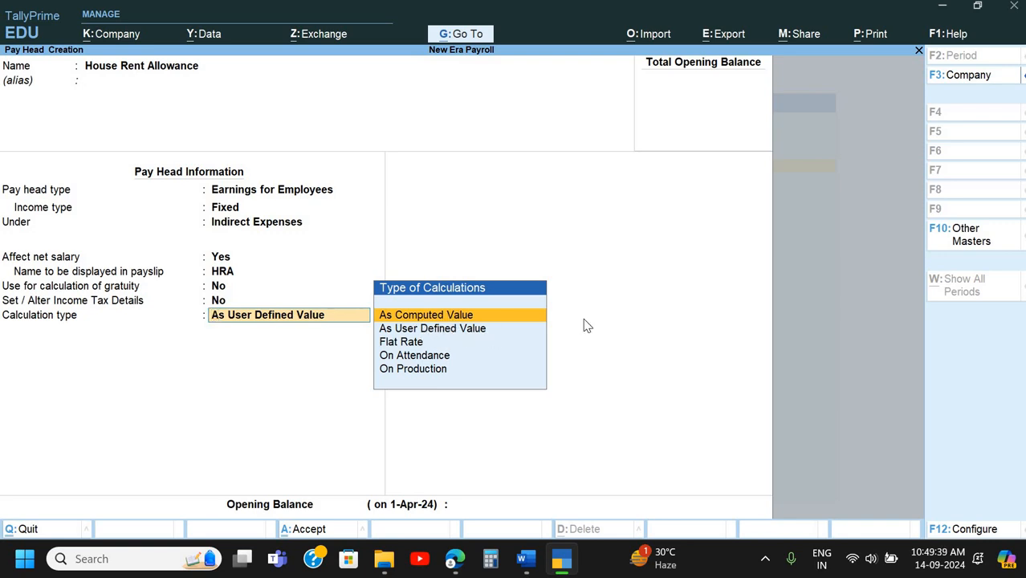
key(Return)
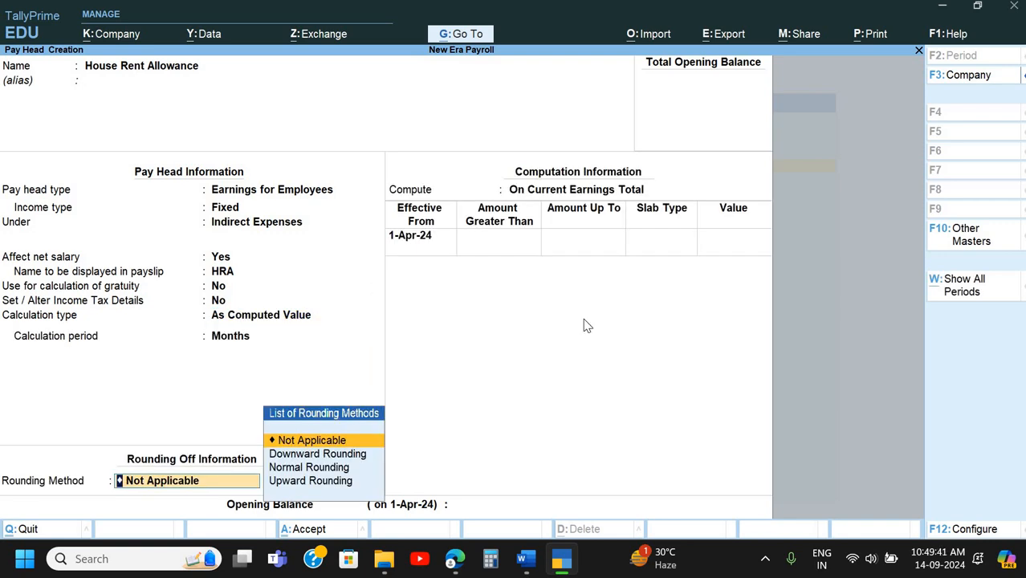
key(Return)
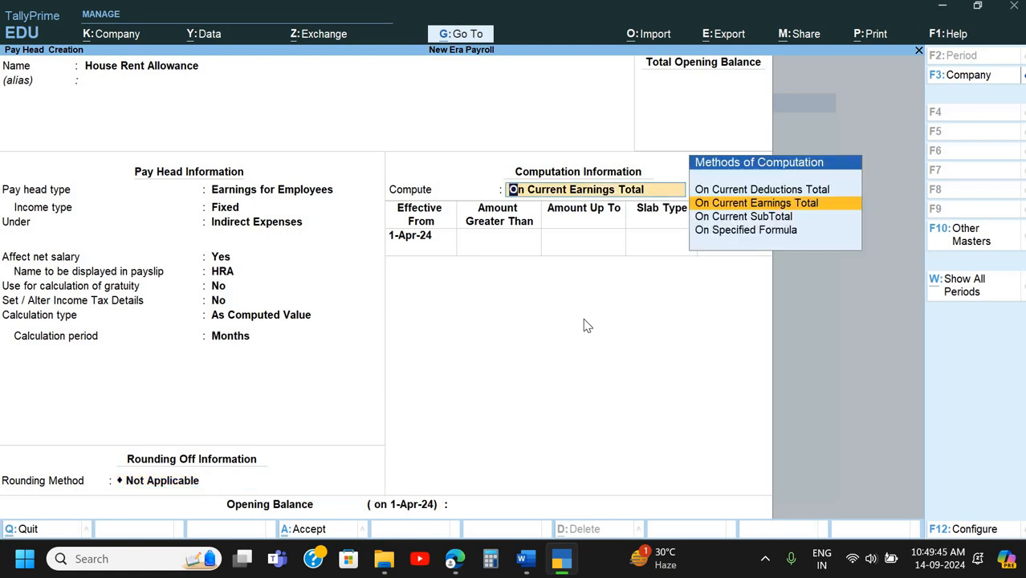
- Compute House Rent Allowance On Specified Formula, with Basic as the added pay head
key(Down)
key(Down)
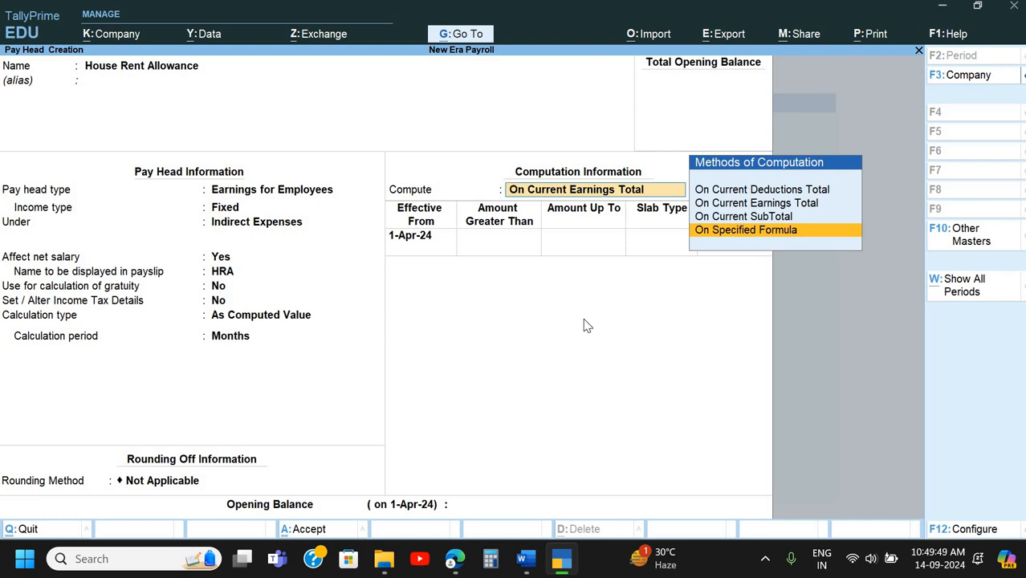
key(Return)
key(Return)
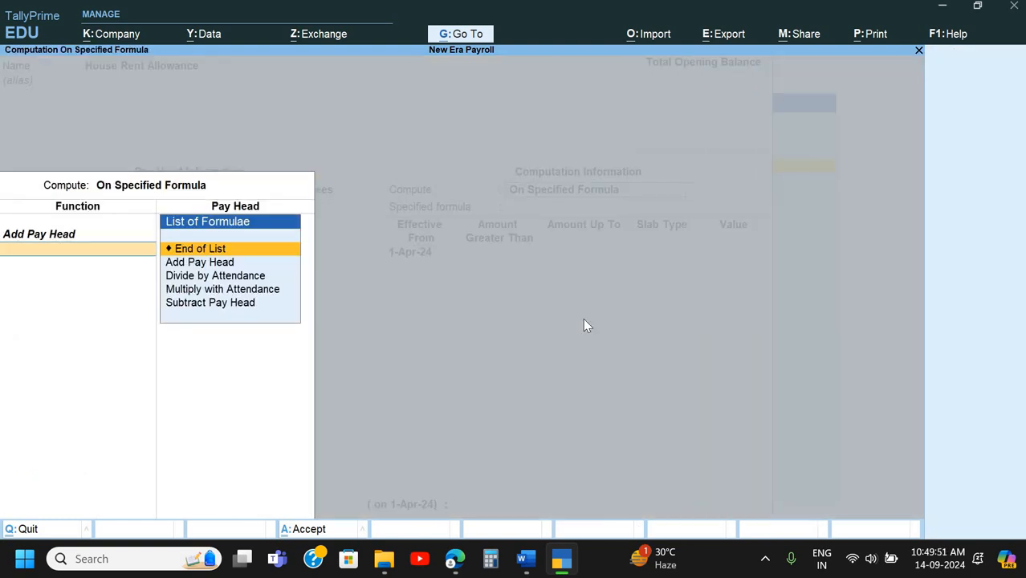
key(Return)
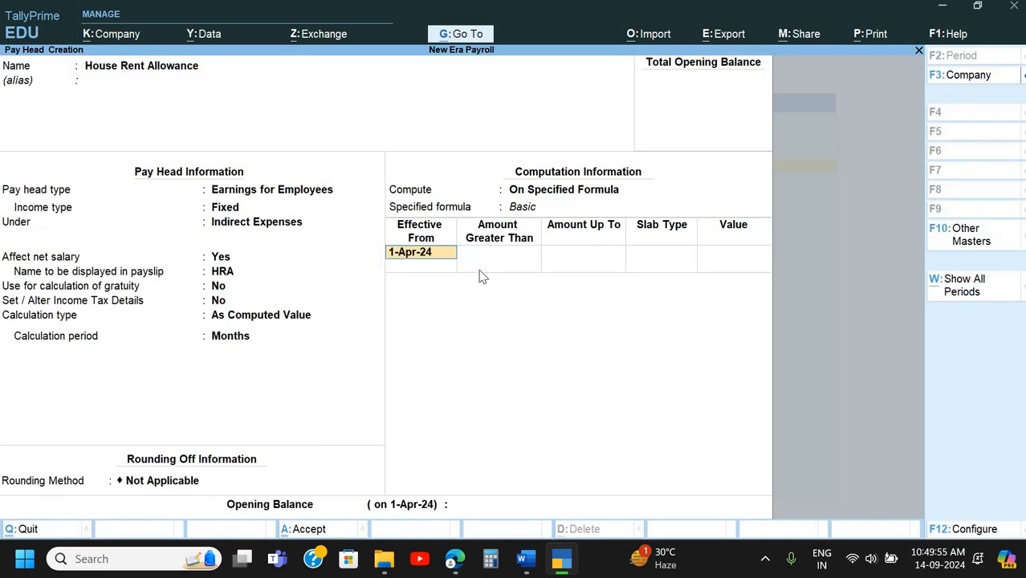
- Define the House Rent Allowance slab effective from 1-Apr-24 with slab type Percentage and a value of 40%
key(Return)
key(Return)
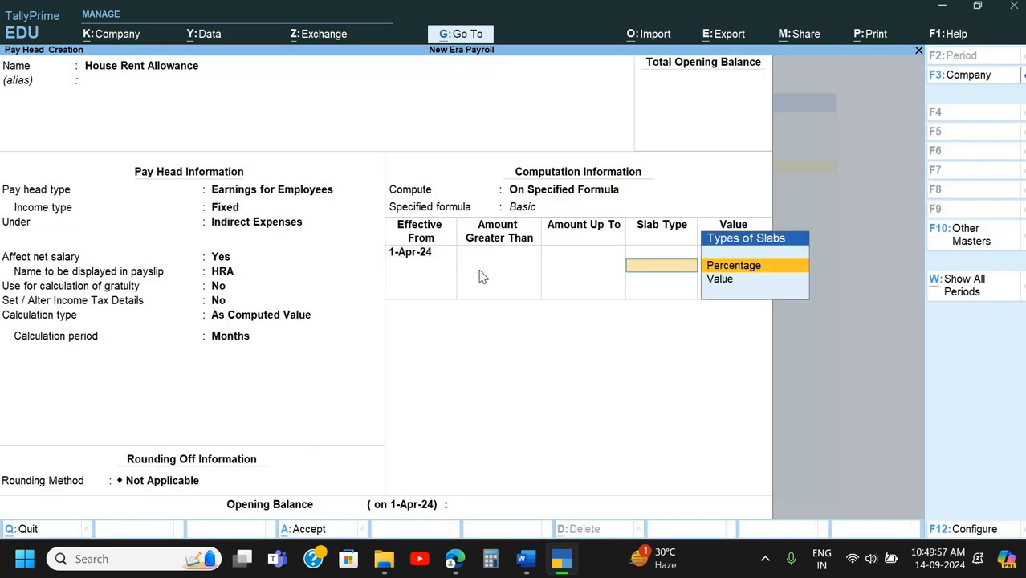
key(Down)
key(Up)
key(Return)
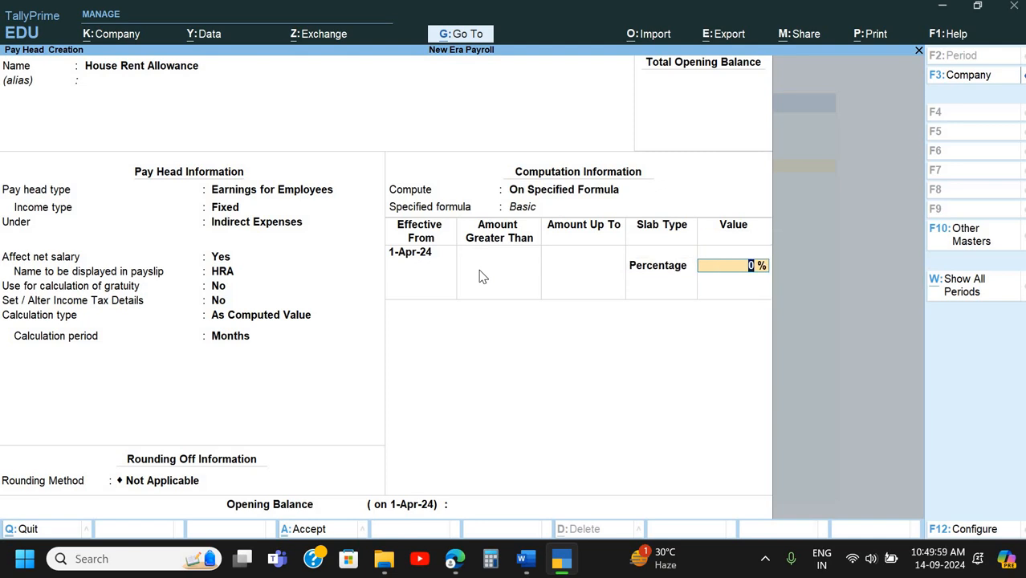
text(40)
key(Return)
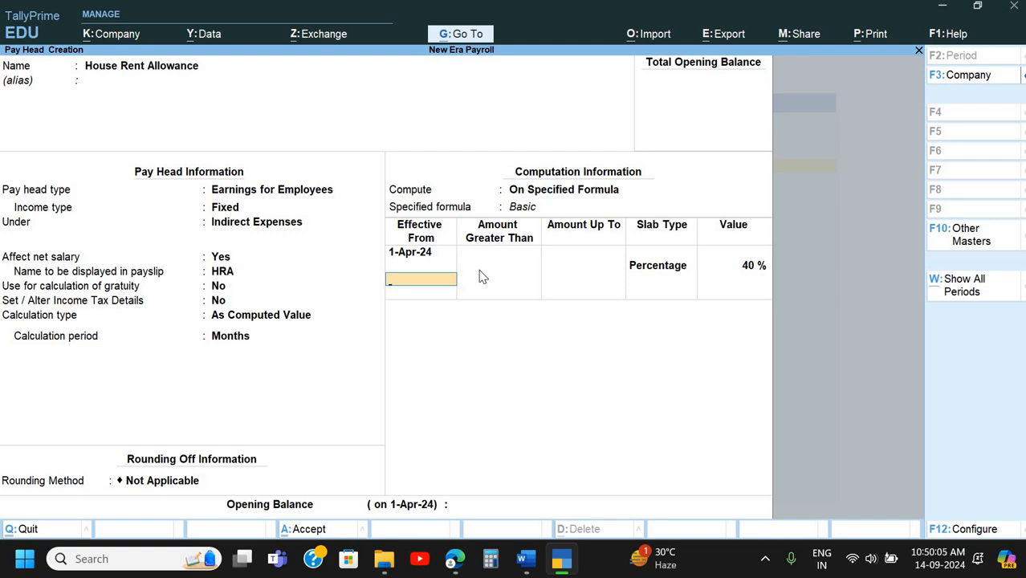
key(Return)
key(Return)
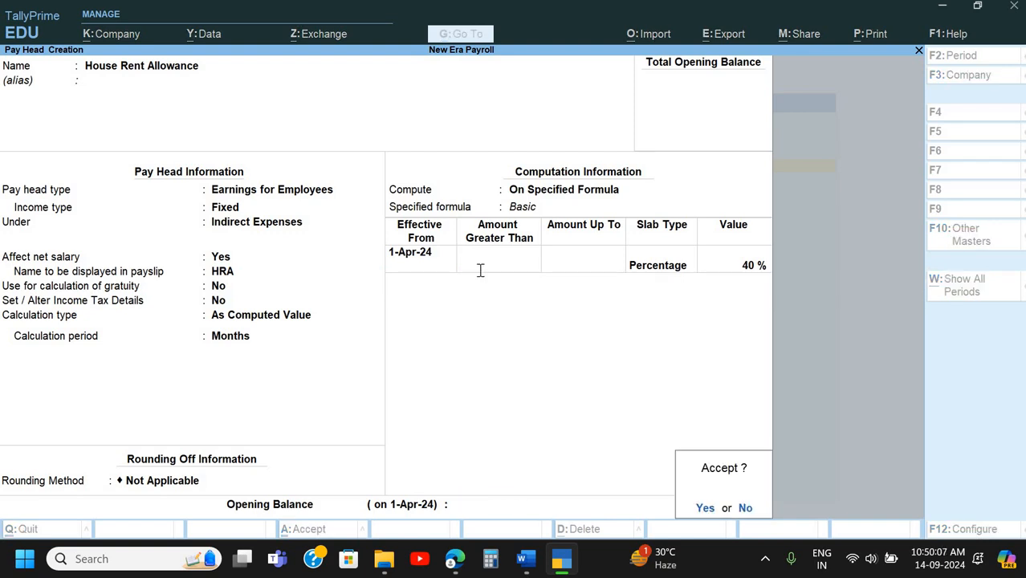
- Switch to the Word document, find the House Rent Allowance pay head sample and compare it with the TallyPrime entries
key(alt+Tab)
scroll(480, 271, down, 3)
scroll(480, 270, up, 4)
scroll(480, 270, down, 10)
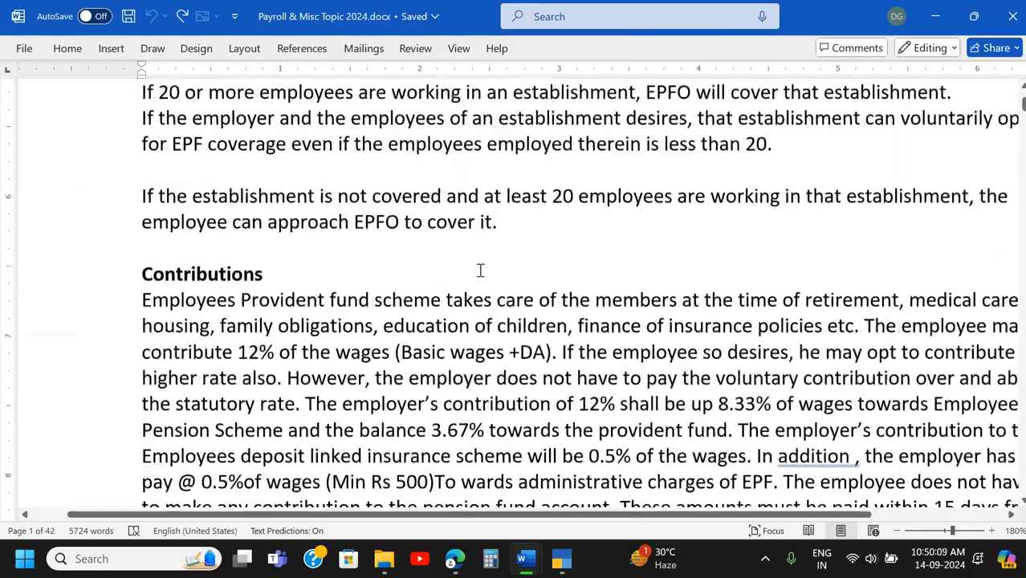
scroll(481, 271, down, 20)
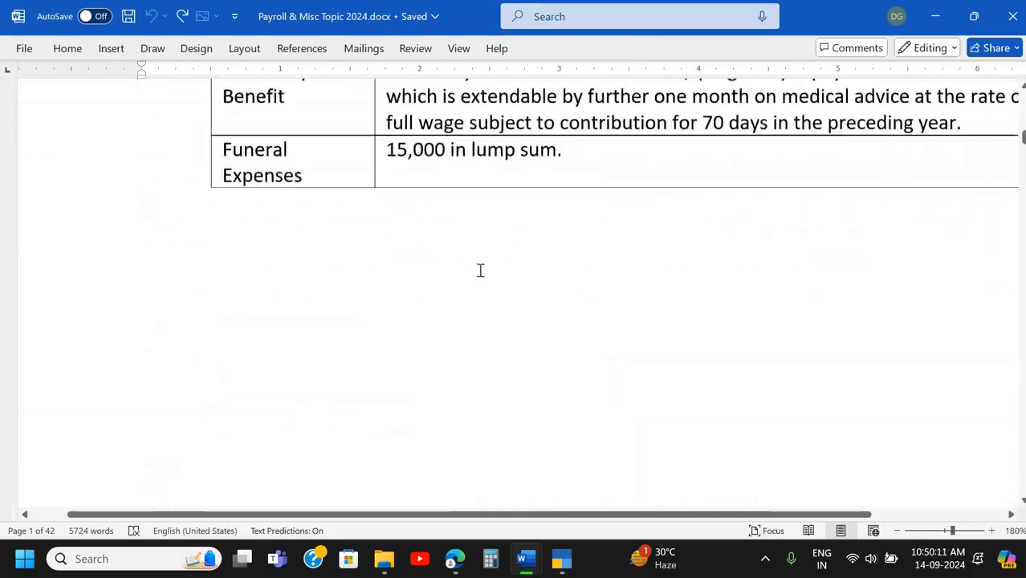
scroll(480, 271, down, 20)
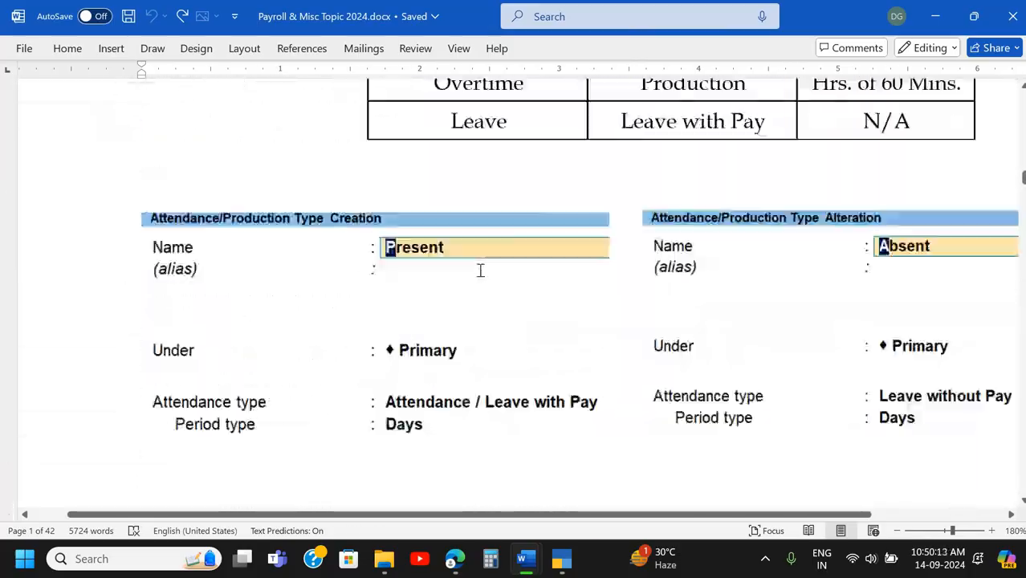
scroll(480, 271, down, 10)
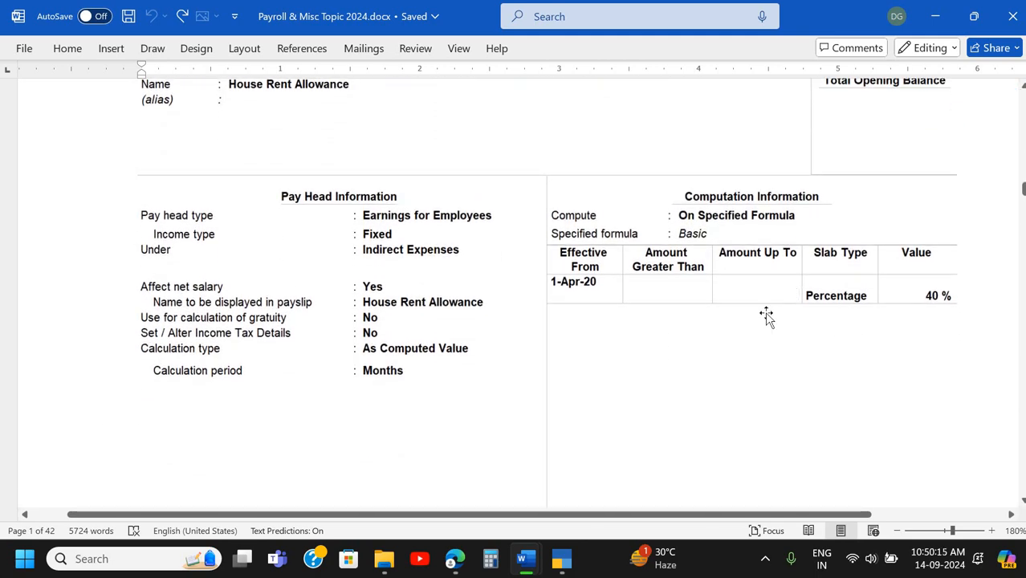
key(alt+Tab)
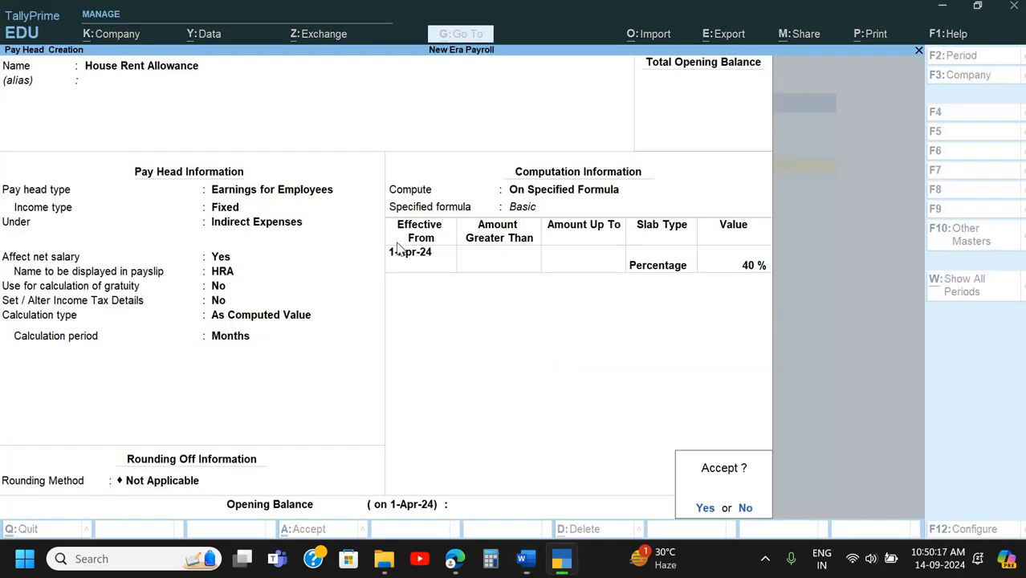
key(alt+Tab)
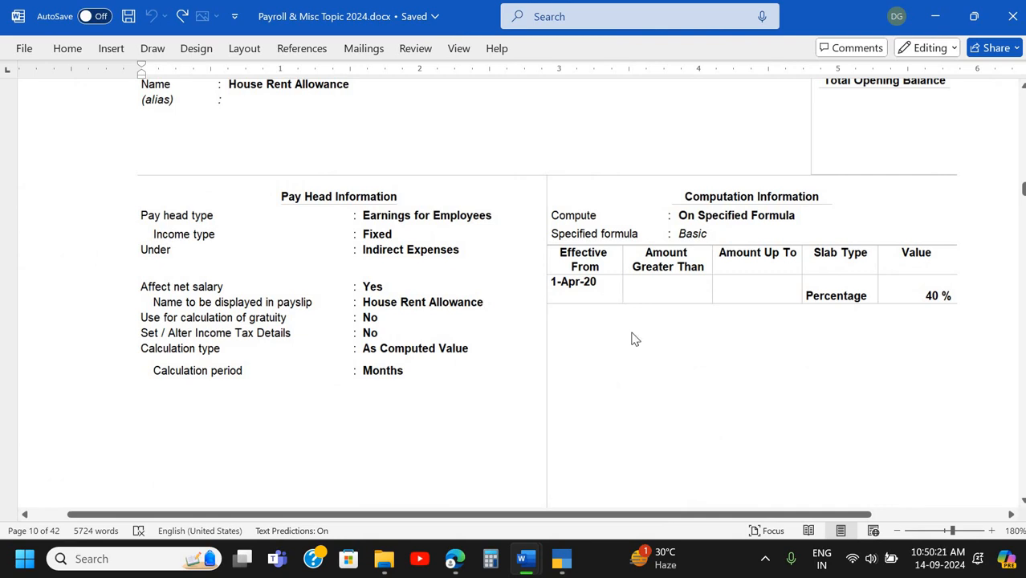
- Return to TallyPrime and accept the House Rent Allowance pay head
scroll(631, 337, down, 1)
key(alt+Tab)
key(Return)
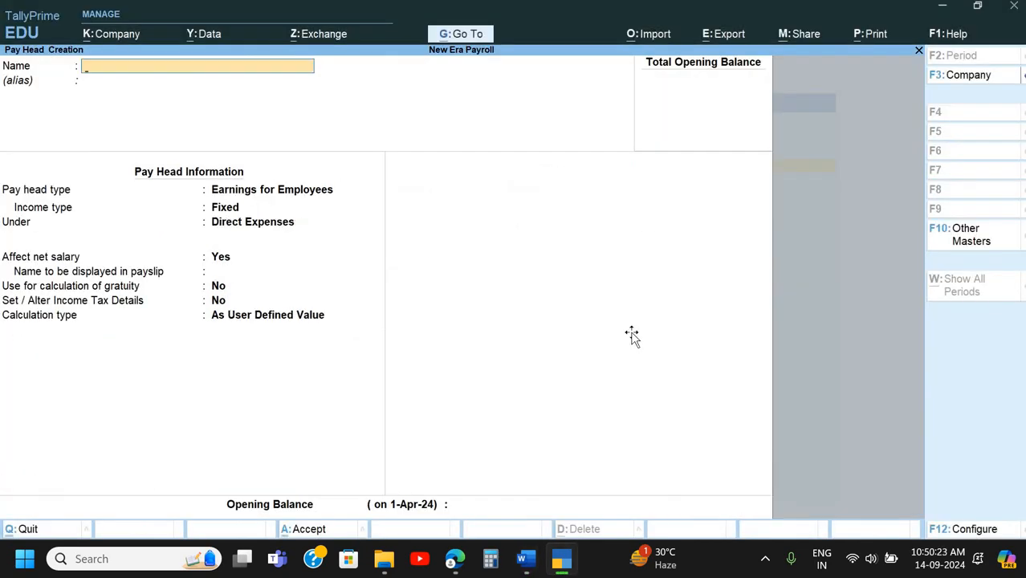
- Look up the next sample in Word and name the new TallyPrime pay head Conveyance Allowance, with type Earnings for Employees and income type Fixed
key(alt+Tab)
scroll(632, 332, down, 10)
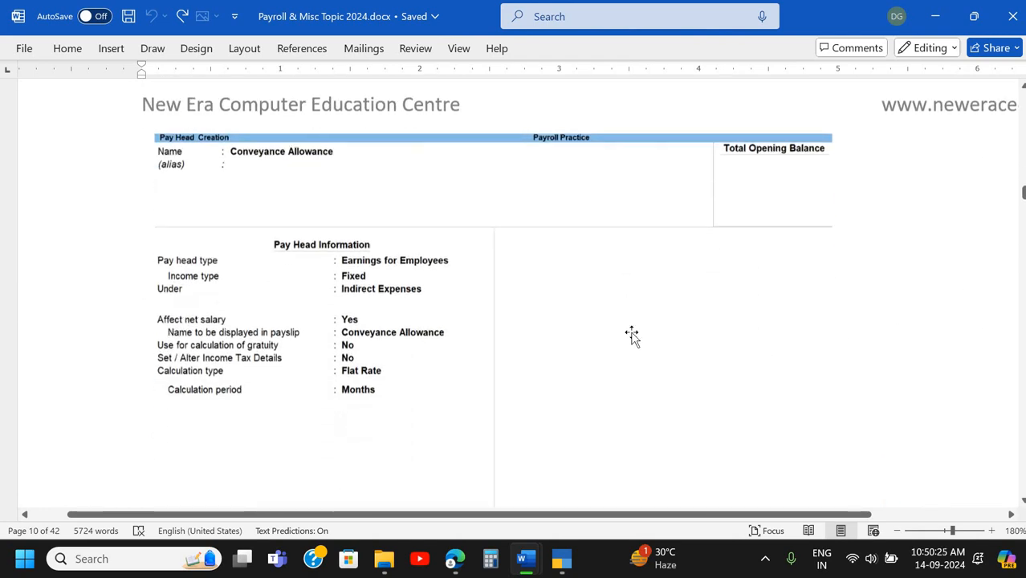
key(alt+Tab)
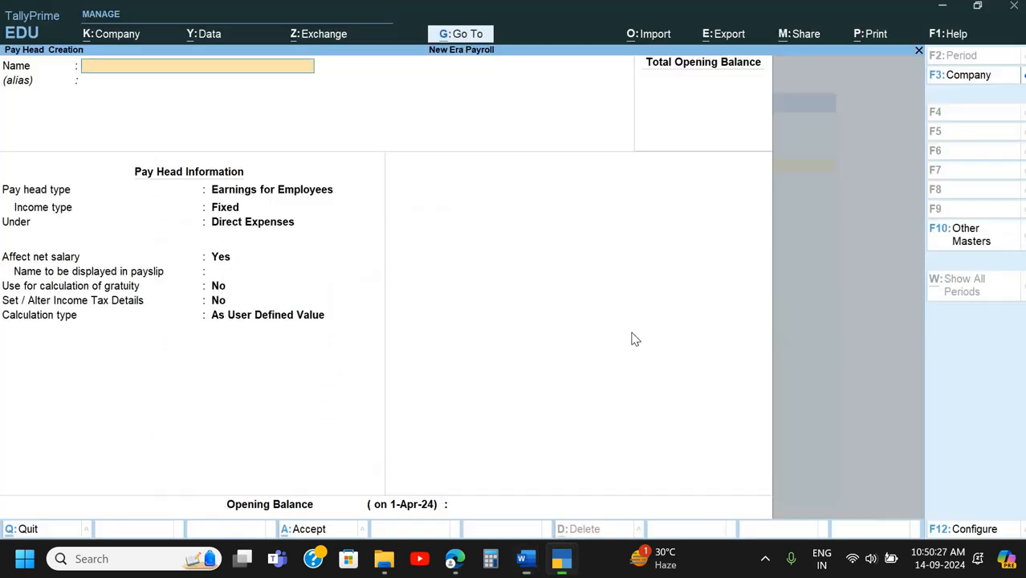
text(Conveyance Allowa)
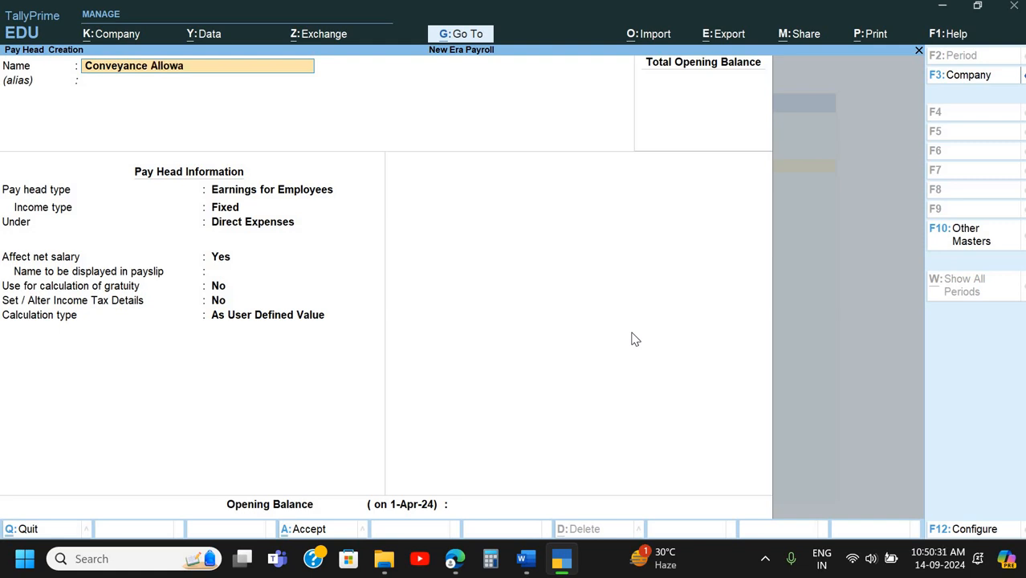
text(nce)
key(Return)
key(Return)
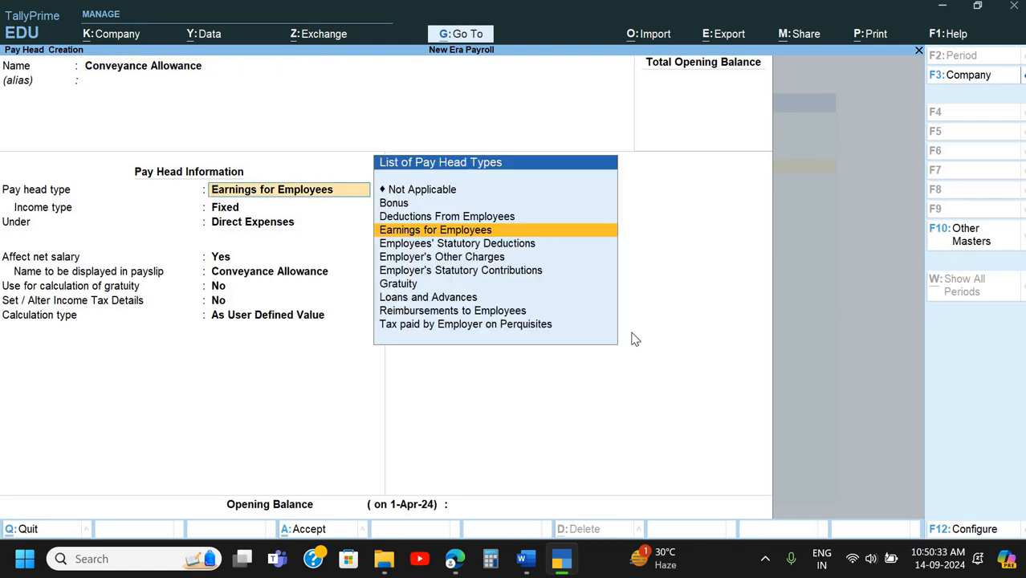
key(Return)
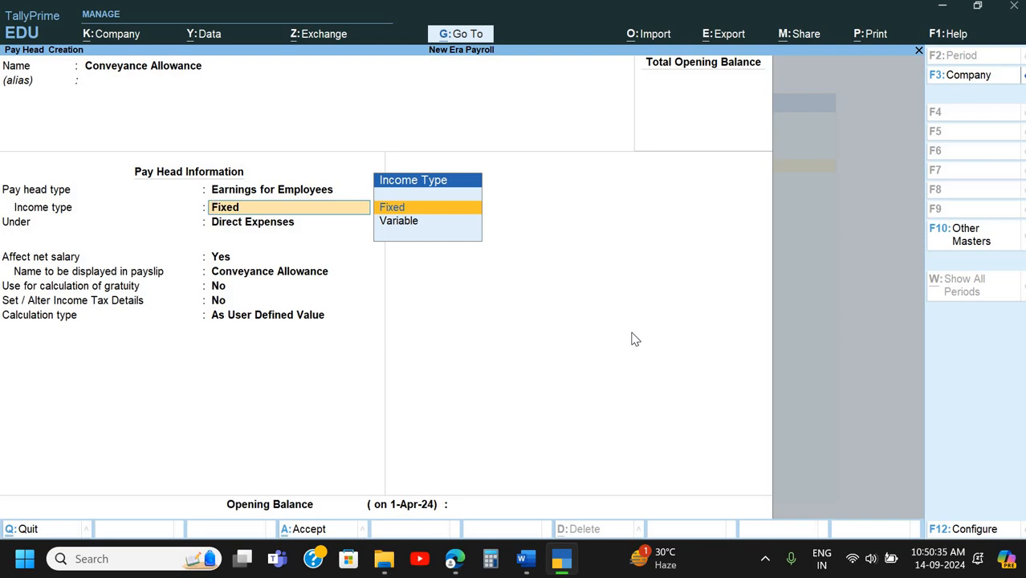
key(Return)
- Place the Conveyance Allowance pay head under Indirect Expenses
key(Down)
key(Down)
key(Down)
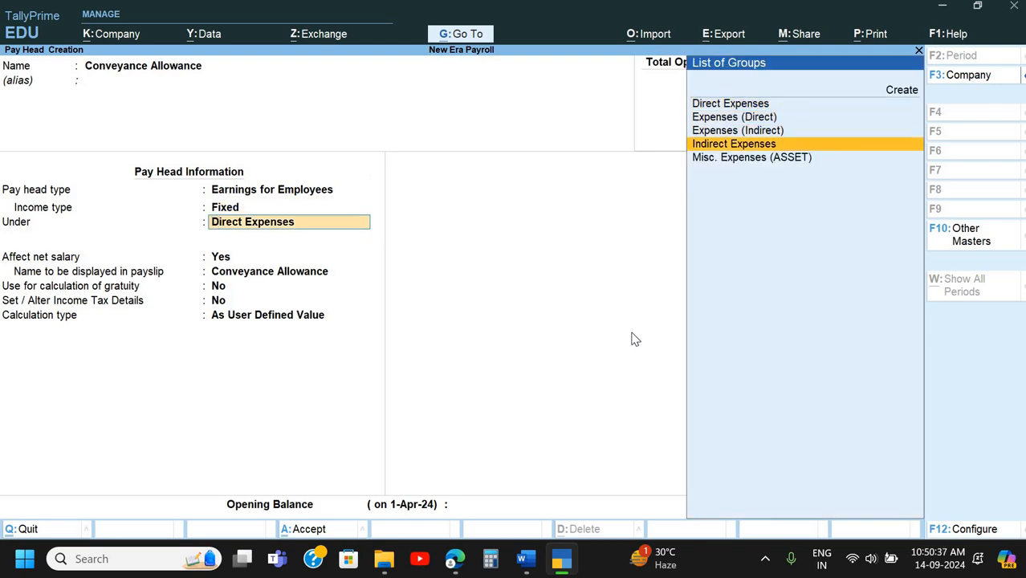
key(Return)
- Keep net salary affected, set the Conveyance Allowance payslip name to C.A, and leave gratuity calculation and income tax details at No
key(Return)
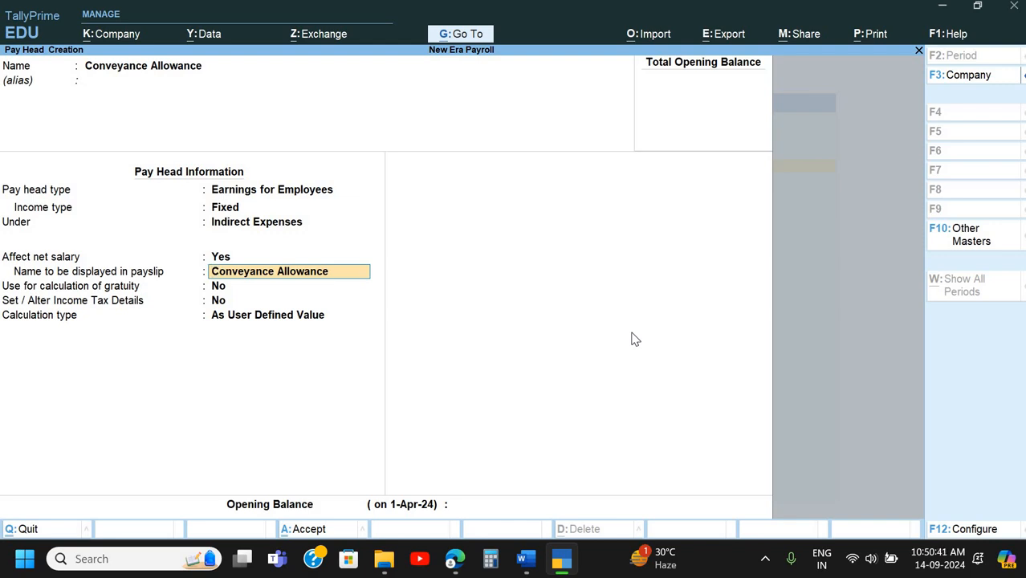
text(A)
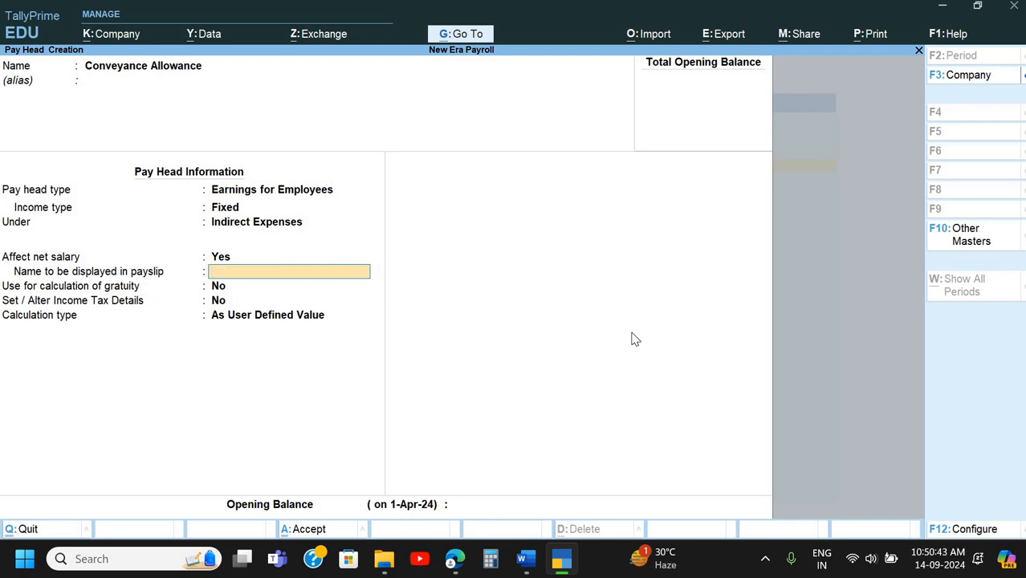
text(C. A)
key(Return)
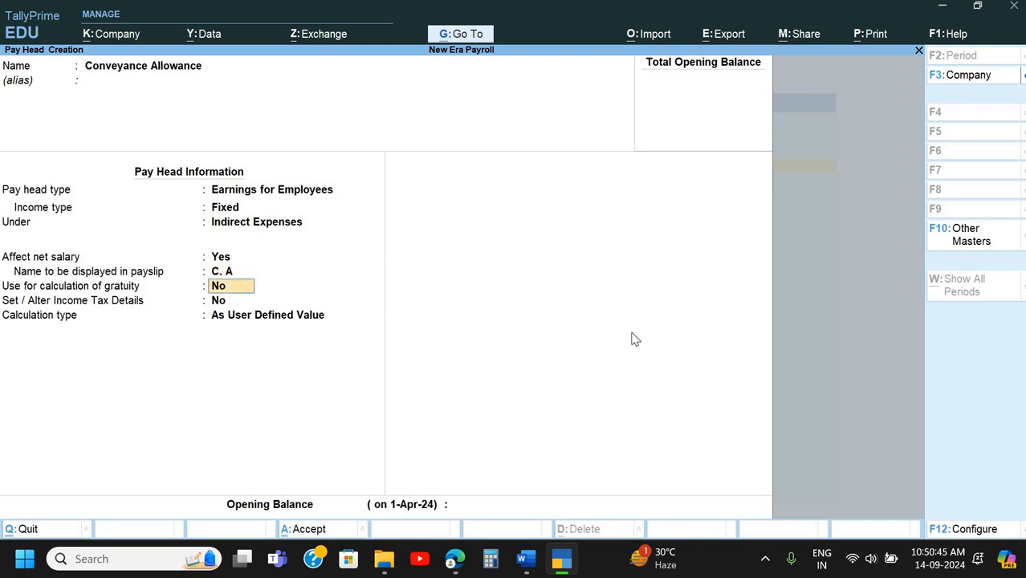
key(Up)
key(Up)
key(Return)
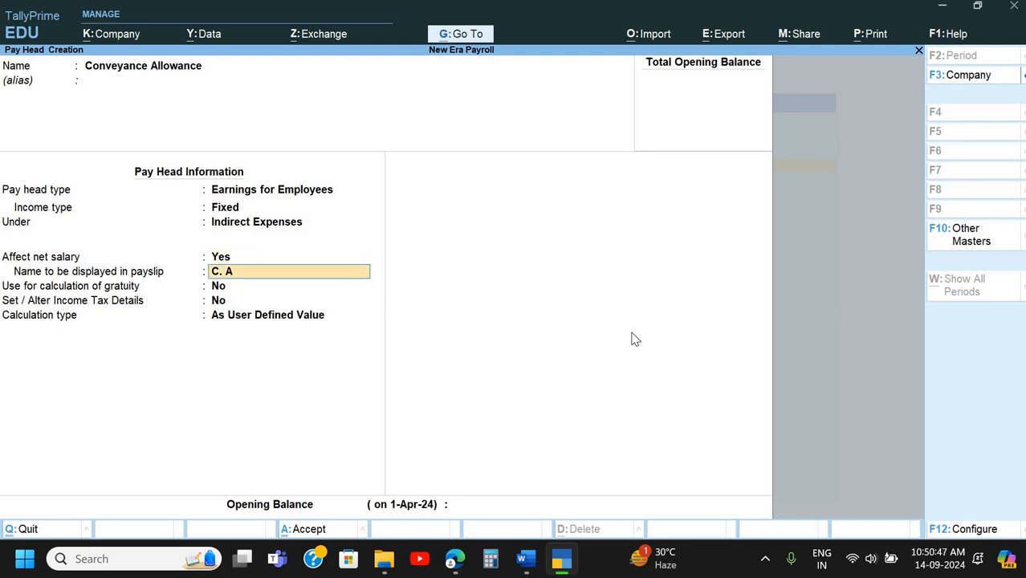
text(A)
key(Return)
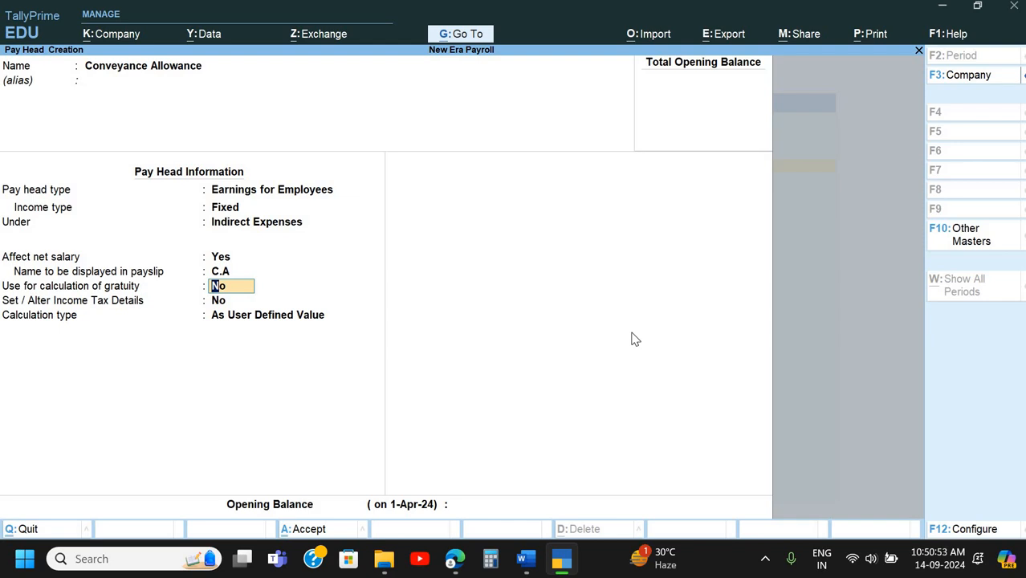
key(Return)
key(Return)
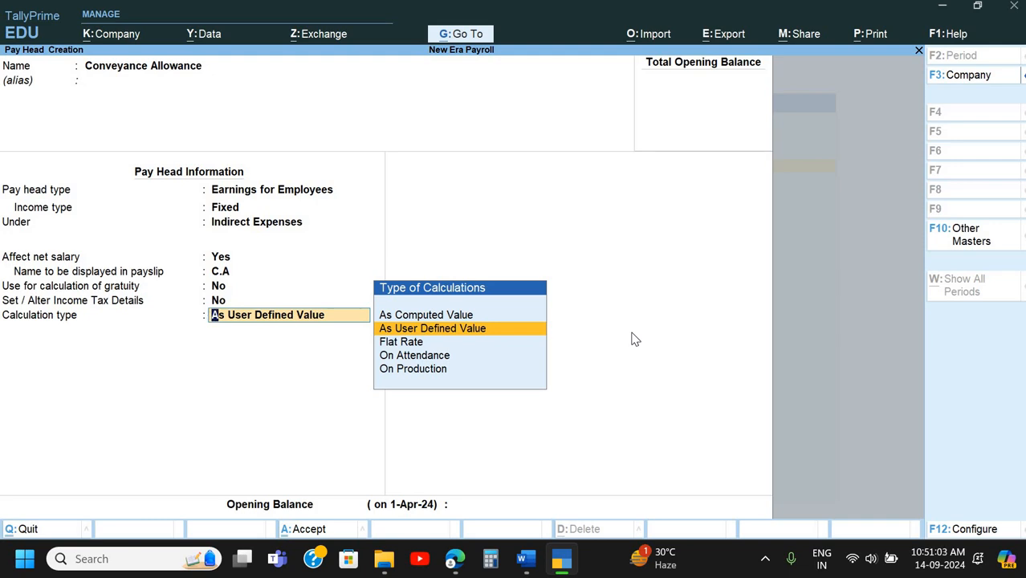
- Set the Conveyance Allowance calculation type to Flat Rate with a calculation period of Months
key(Down)
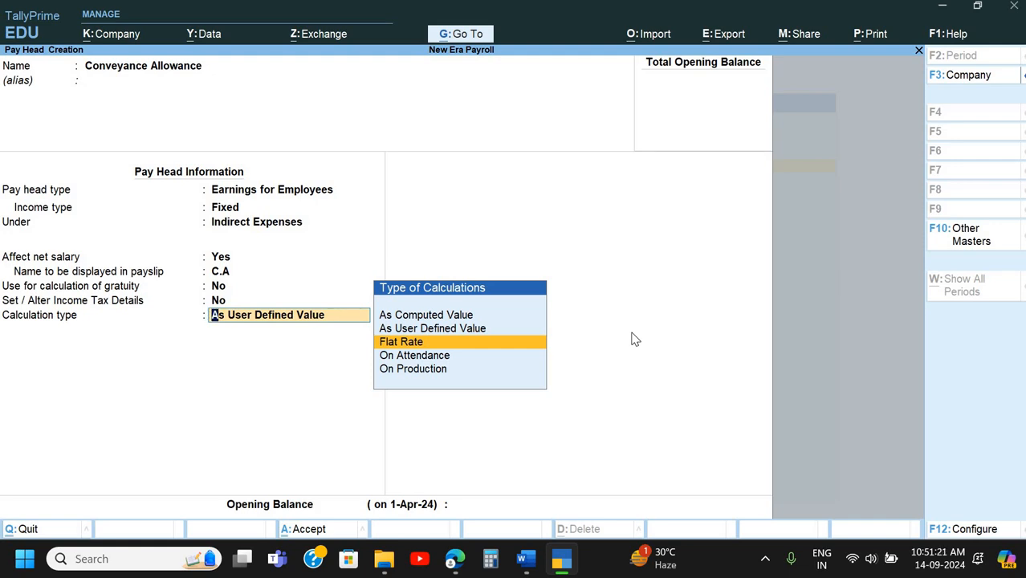
key(Return)
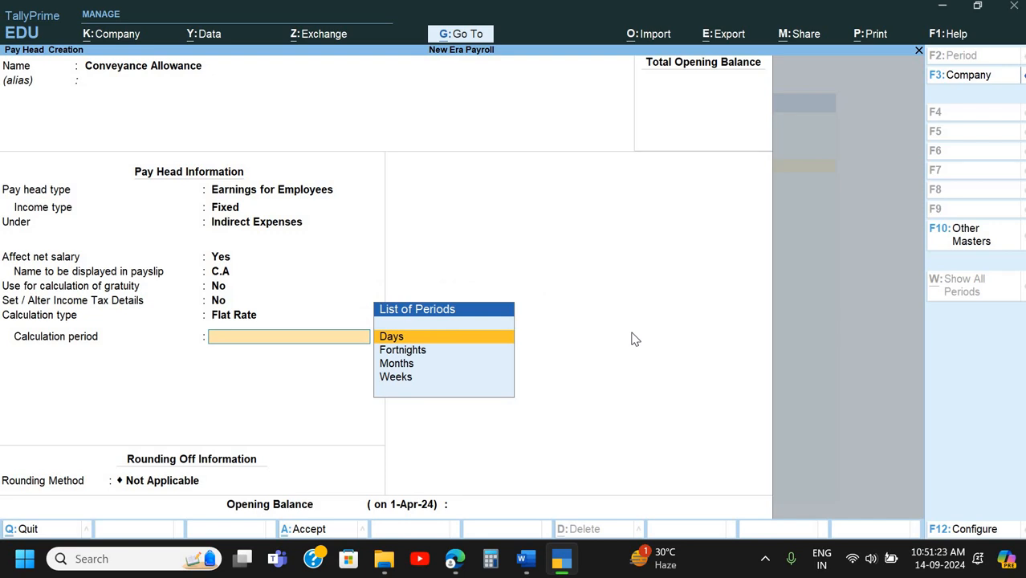
key(Down)
key(Down)
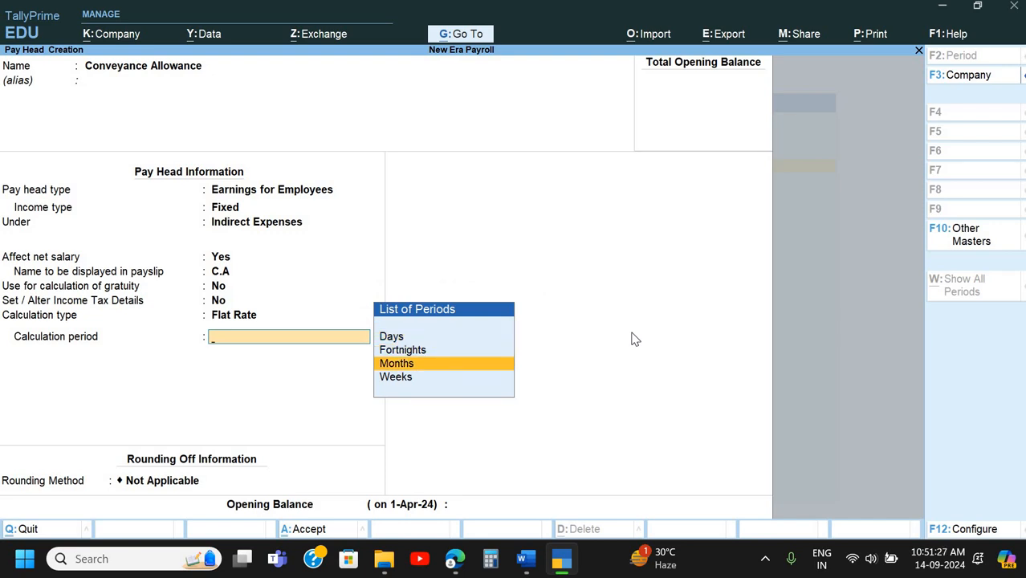
key(Return)
key(Return)
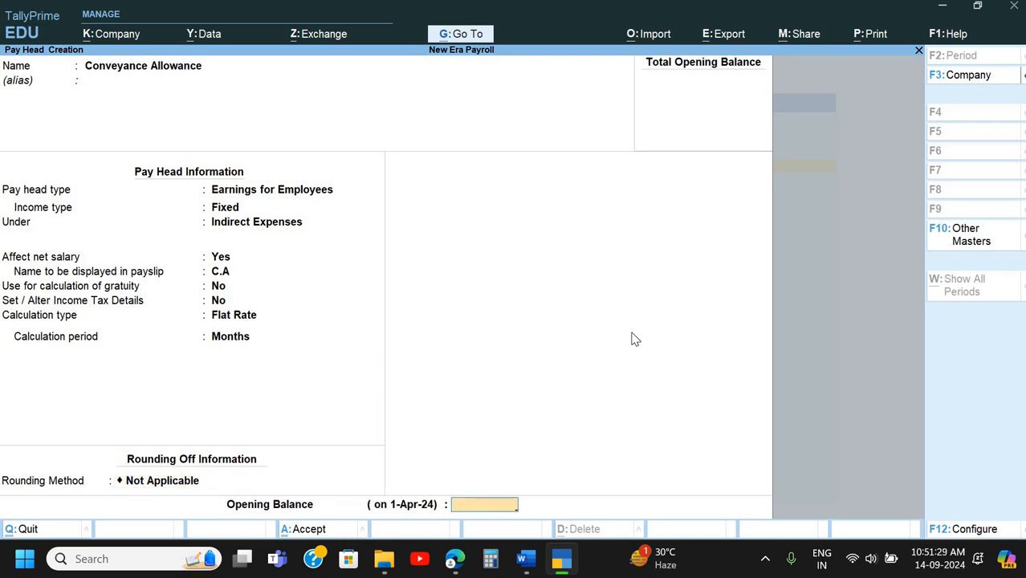
key(Return)
- Check the rounding settings in the Word sample, set Conveyance Allowance to Normal Rounding with a limit of 1, and save the pay head
key(alt+Tab)
scroll(632, 334, down, 1)
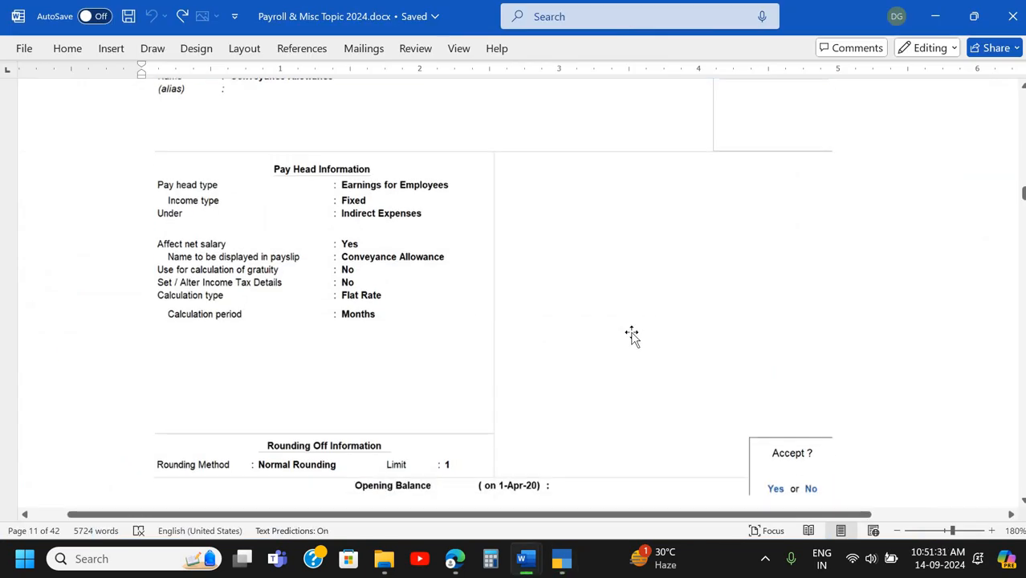
scroll(632, 334, up, 1)
scroll(503, 339, down, 3)
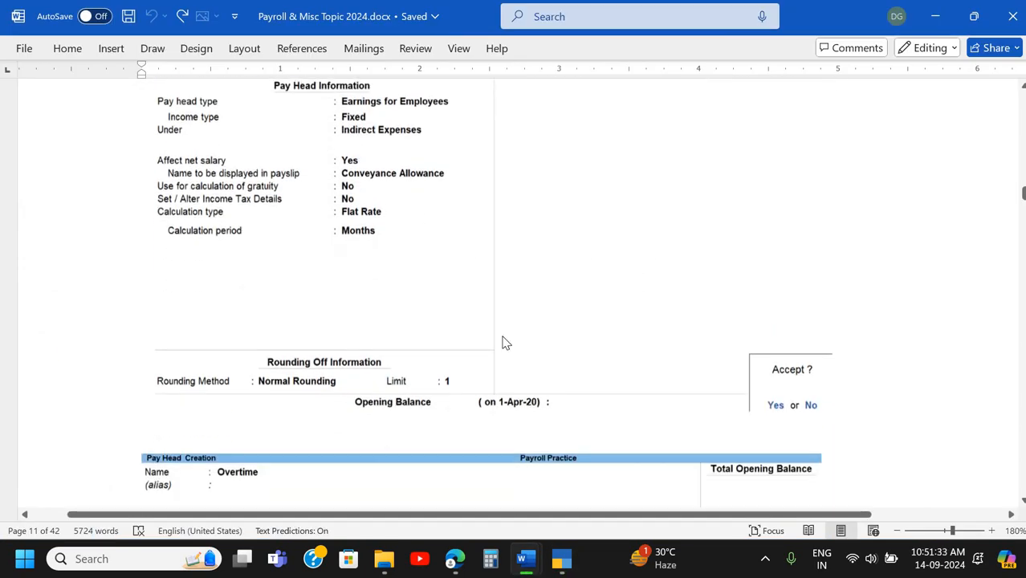
key(alt+Tab)
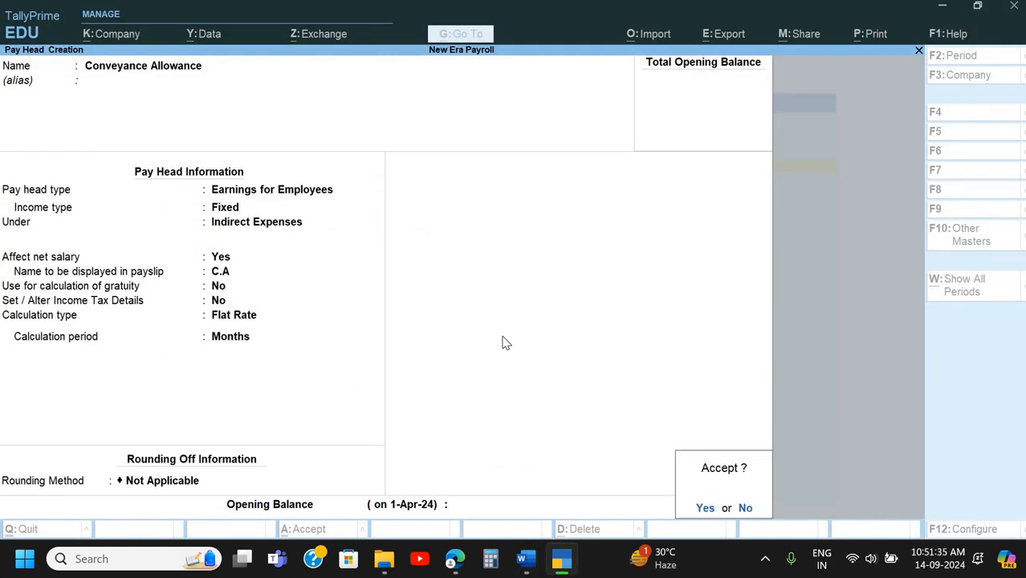
key(n)
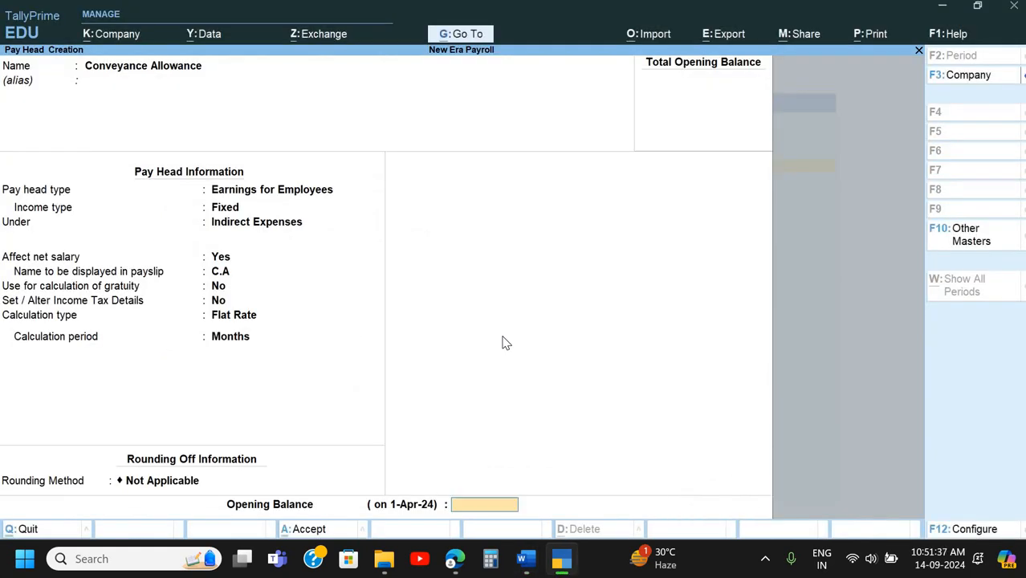
key(BackSpace)
key(Down)
key(Down)
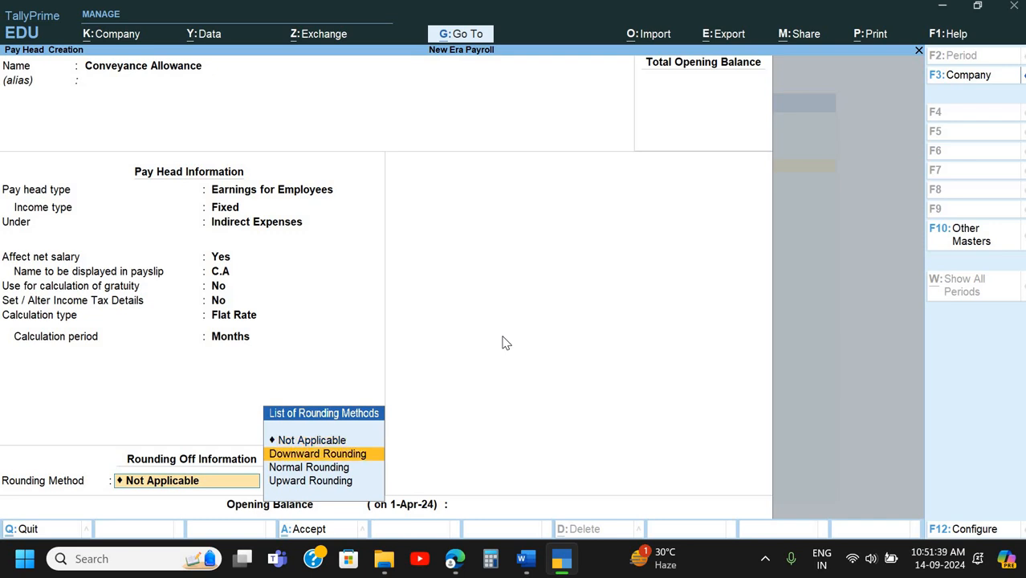
key(Return)
text(1)
key(Return)
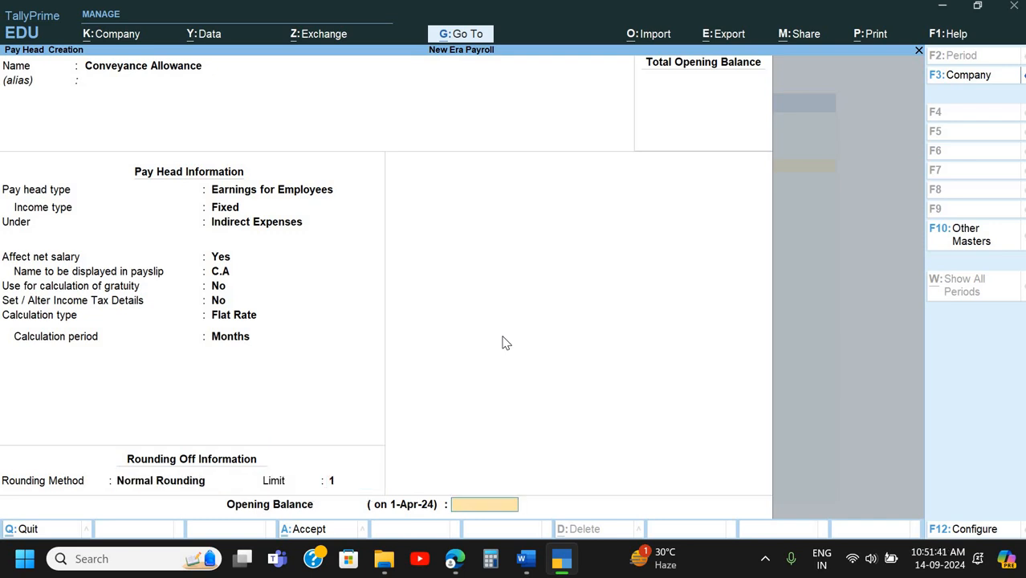
key(Return)
- Look up the next sample in Word and name the new TallyPrime pay head Overtime
key(alt+Tab)
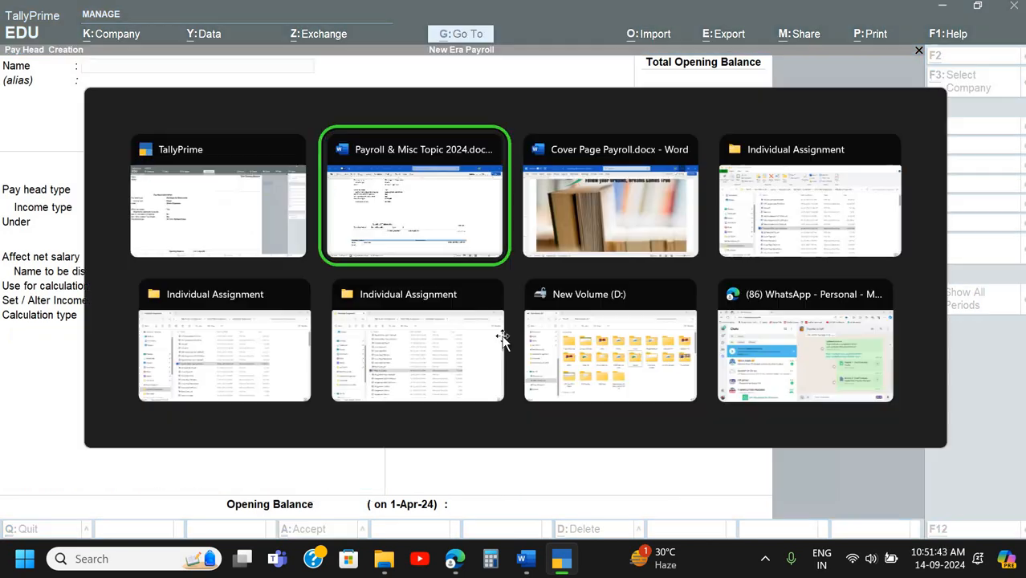
scroll(502, 339, down, 5)
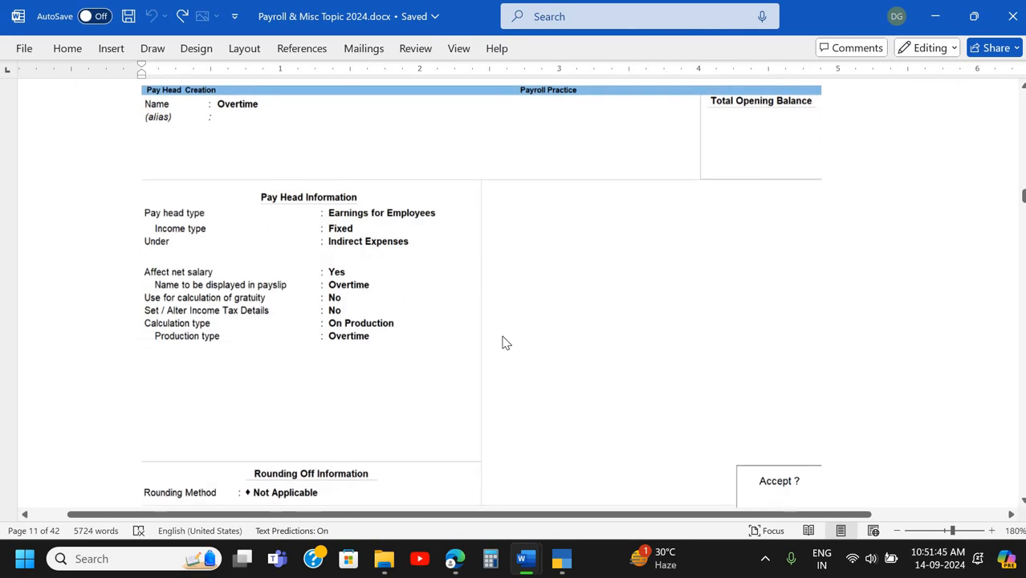
key(alt+Tab)
text(Ove)
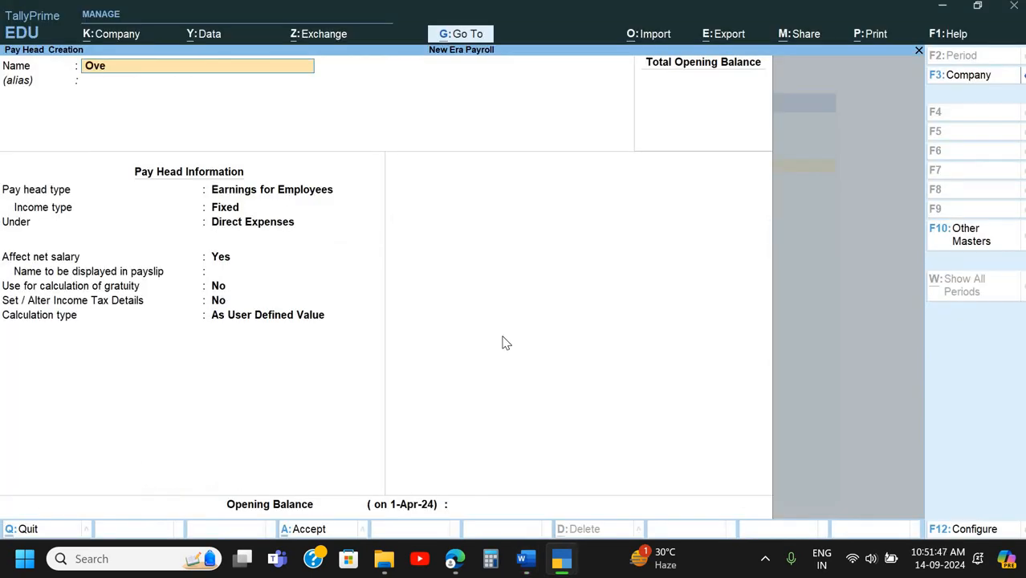
text(t)
key(BackSpace)
key(BackSpace)
key(BackSpace)
text(t)
key(BackSpace)
text(im)
key(Return)
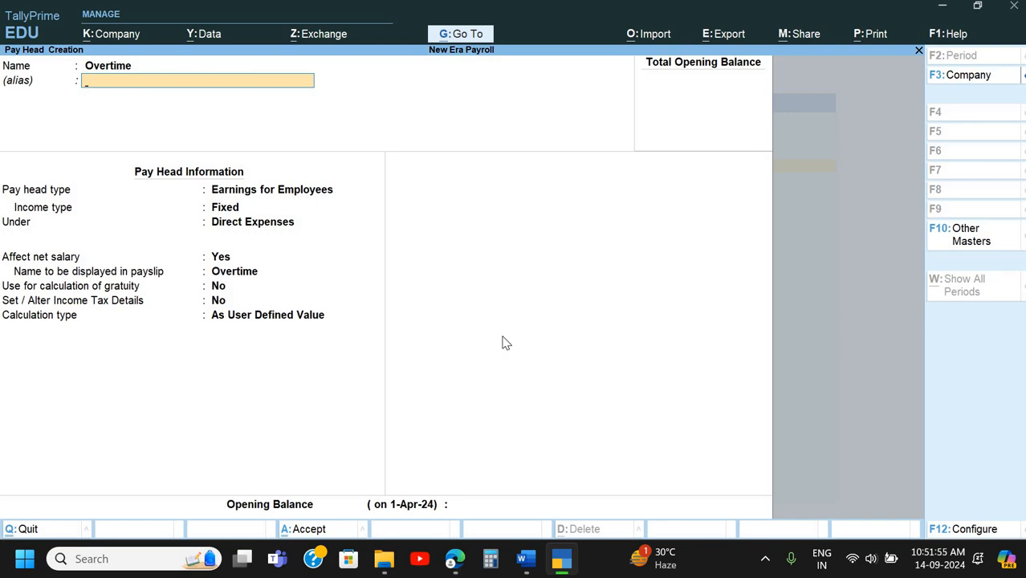
- Keep the Overtime pay head type as Earnings for Employees and set its income type to Variable
key(Return)
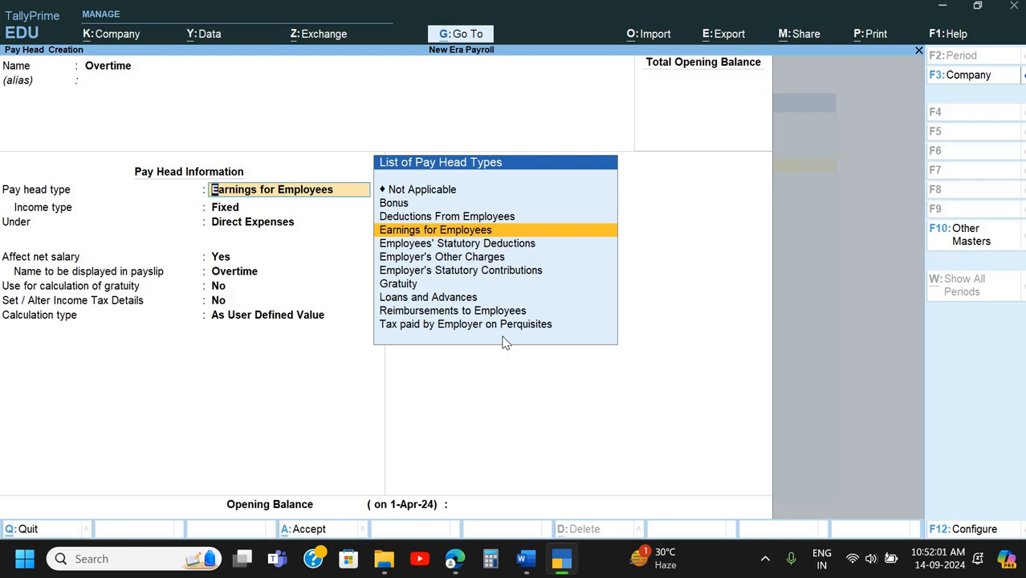
key(Return)
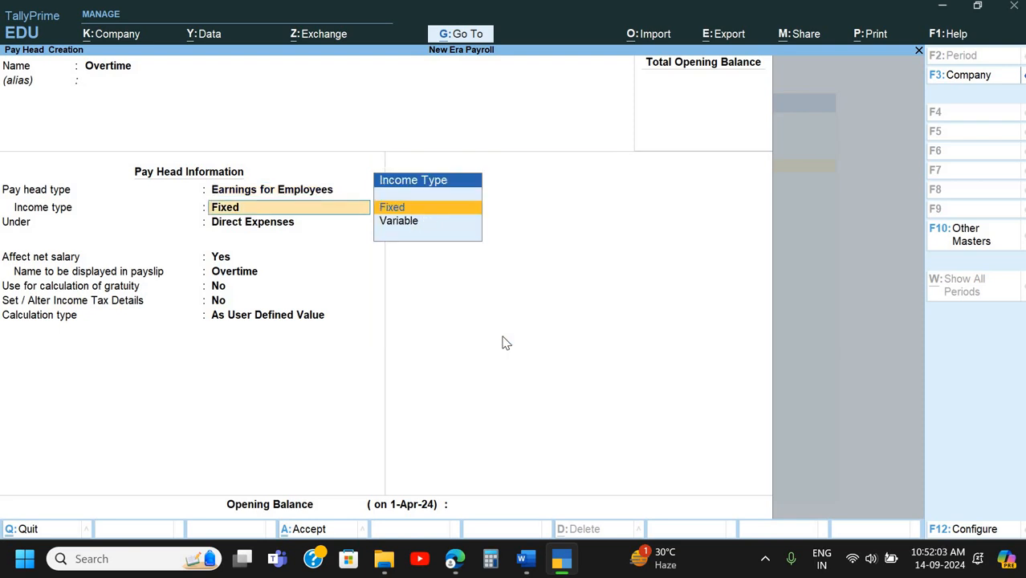
key(Down)
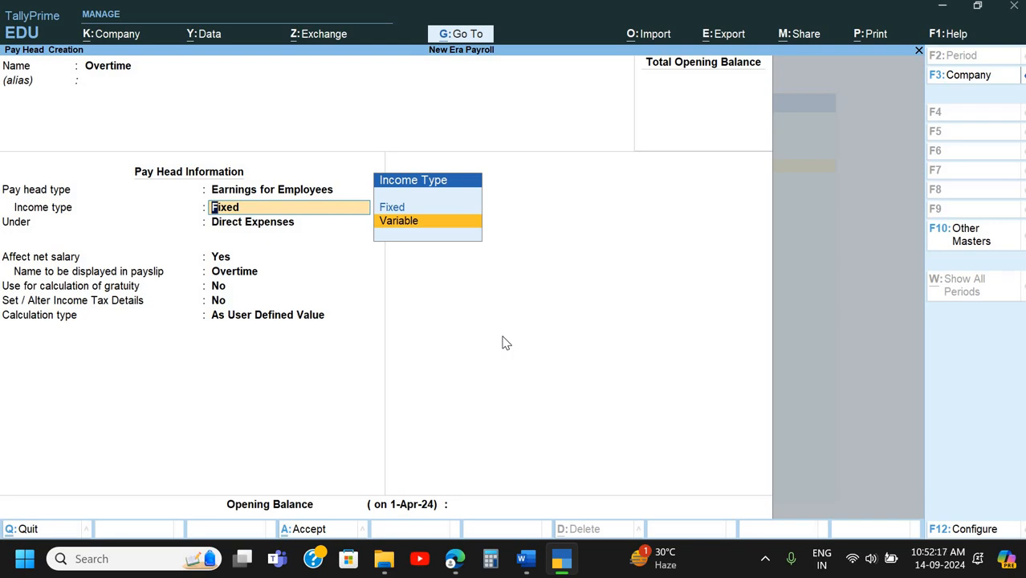
key(Return)
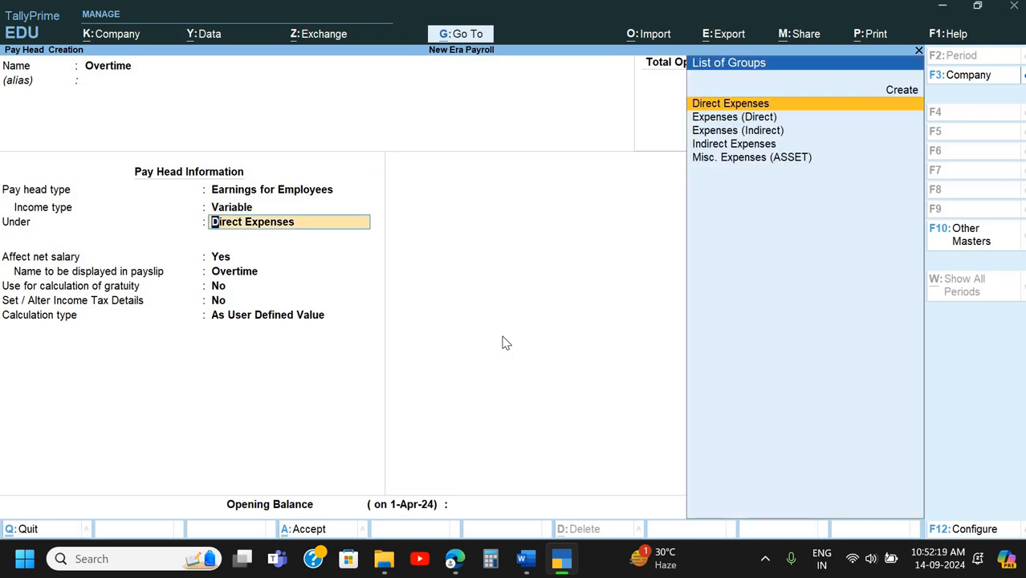
- Compare with the Overtime sample in Word and place the TallyPrime pay head under Indirect Expenses
key(alt+Tab)
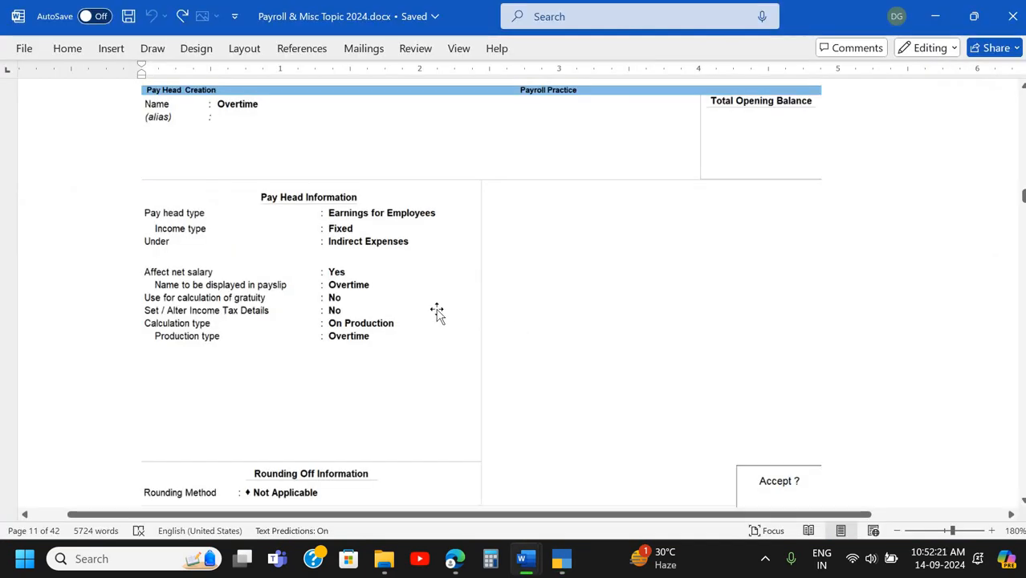
key(alt+Tab)
key(alt+Tab)
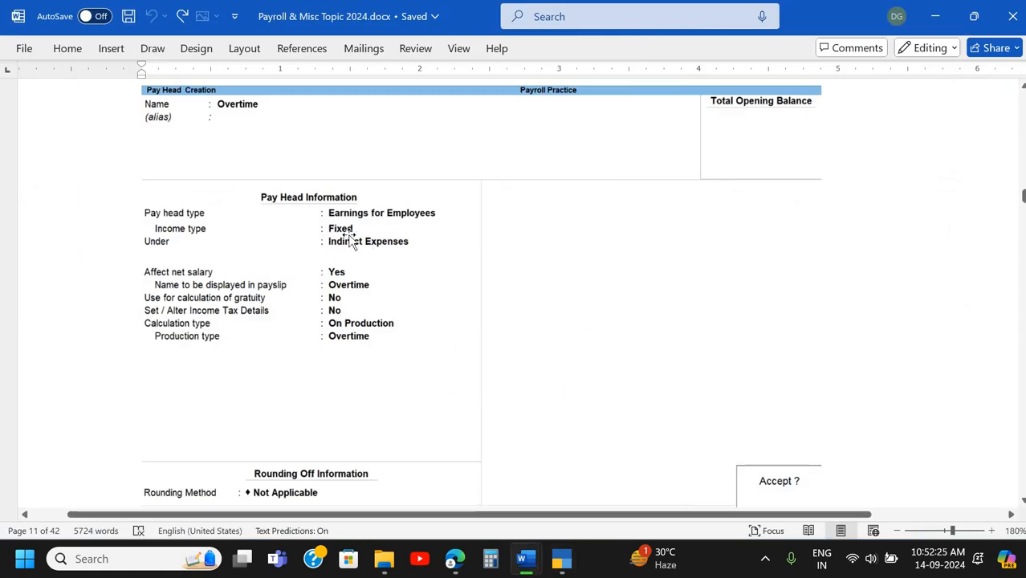
key(alt+Tab)
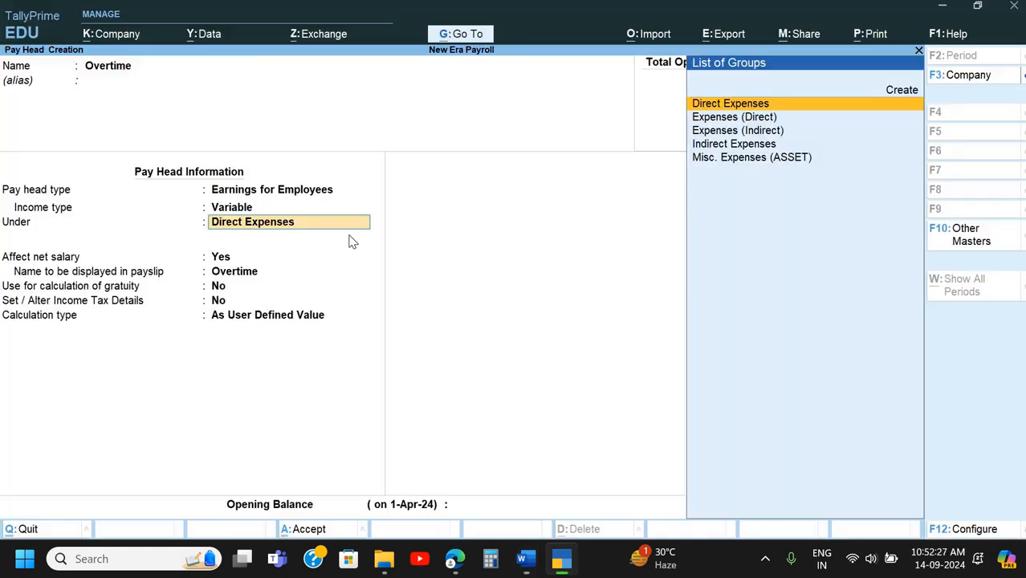
text(in)
key(Return)
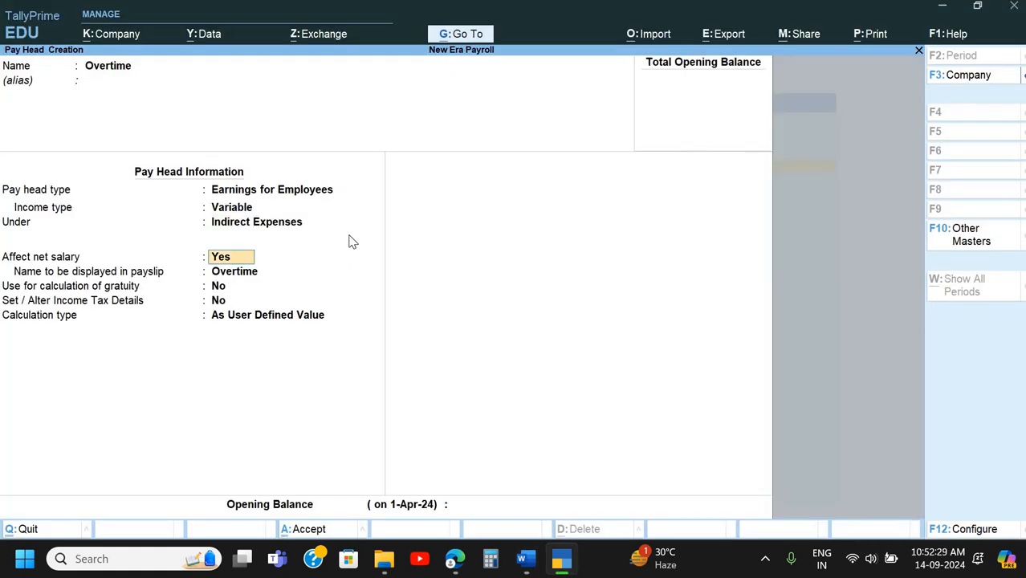
- Keep net salary affected, set the Overtime payslip name to OT, and leave gratuity calculation and income tax details at No
key(Return)
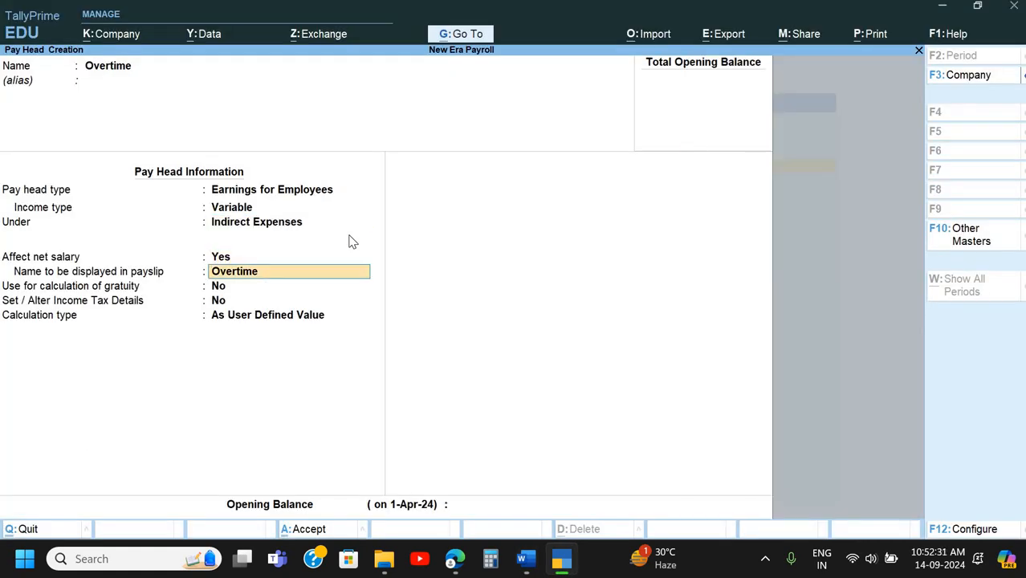
text(OT)
key(Return)
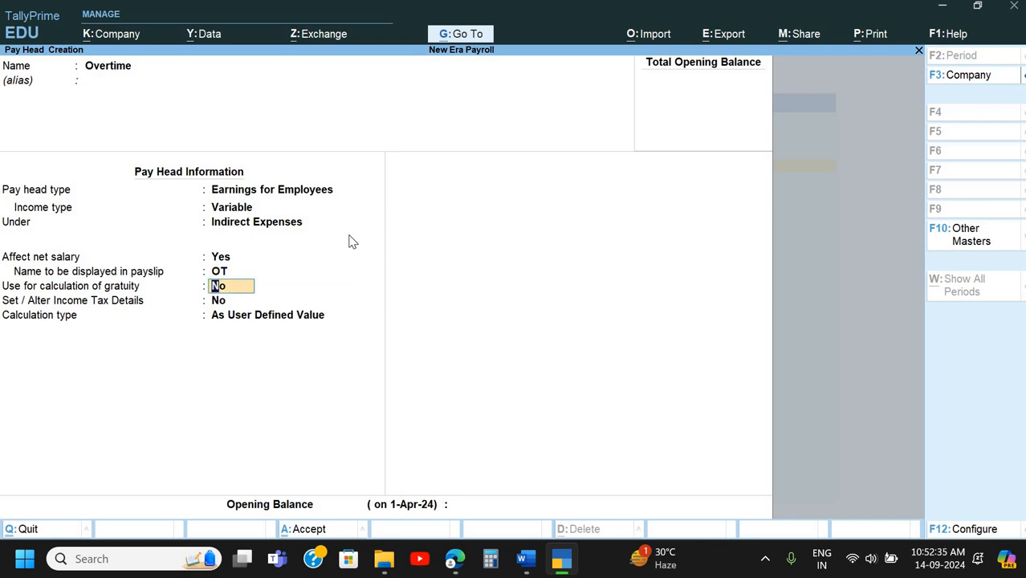
key(Return)
key(Return)
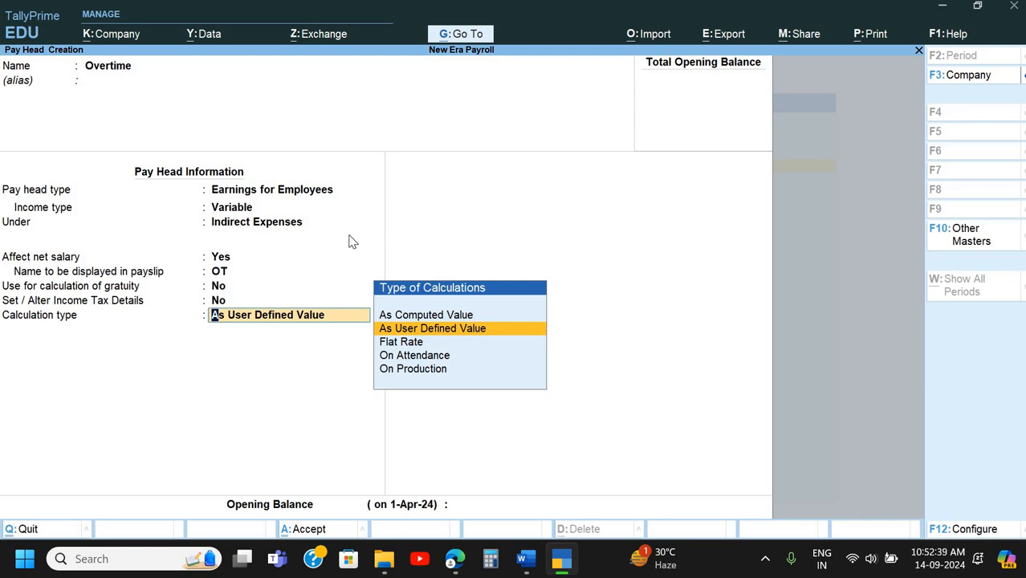
- Set the Overtime calculation type to On Production with production type Overtime, keeping the rounding method Not Applicable
key(Down)
key(Down)
key(Down)
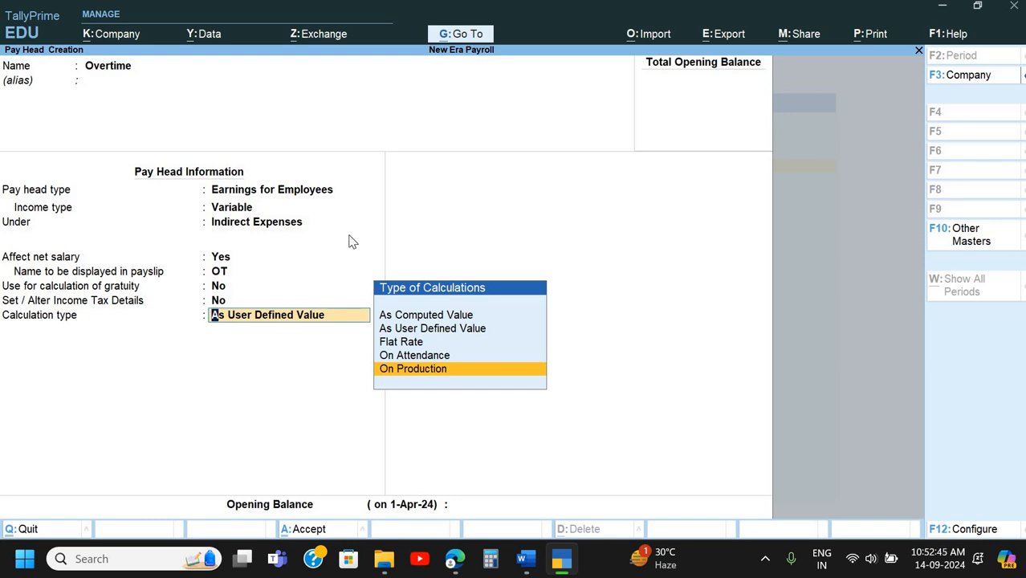
key(Return)
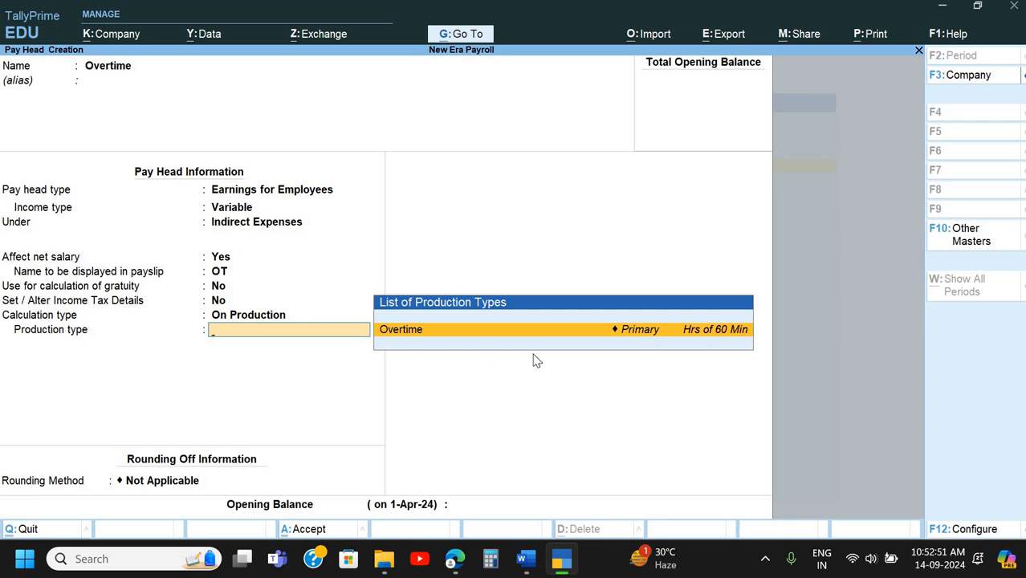
key(Return)
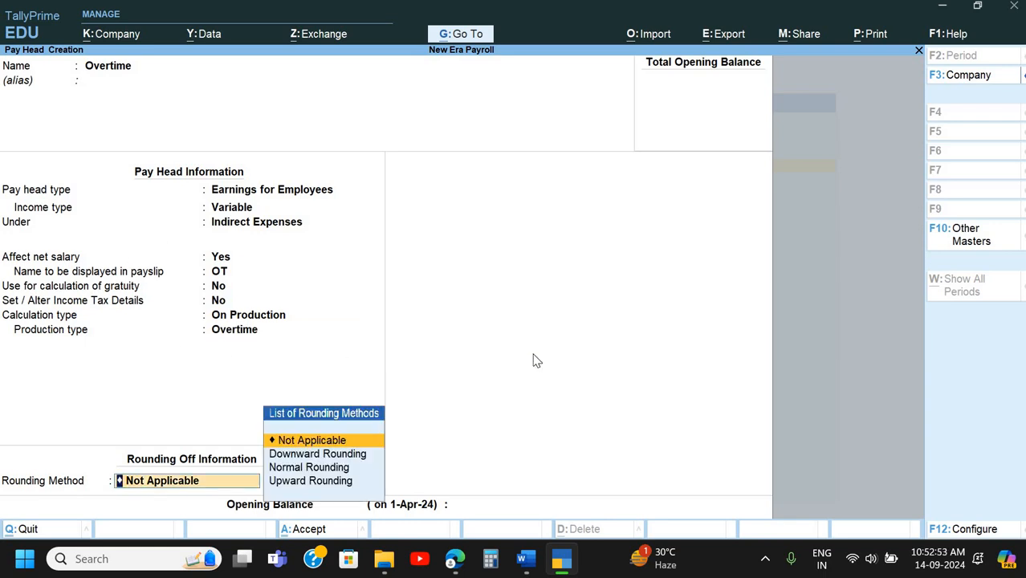
key(Return)
- Check the rest of the Overtime sample in Word, leave the opening balance blank in TallyPrime, and save the pay head
key(alt+Tab)
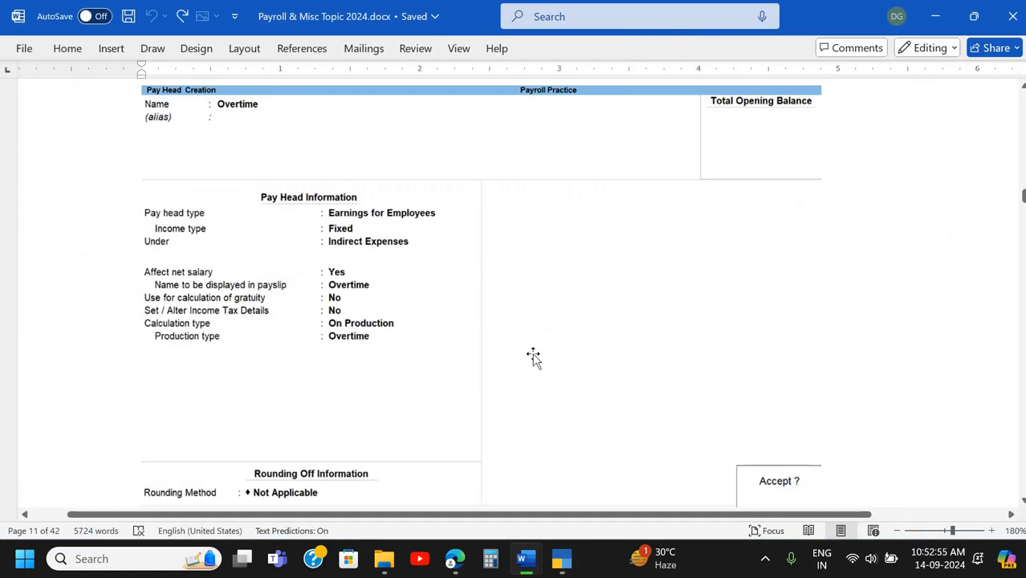
scroll(534, 358, down, 5)
key(alt+Tab)
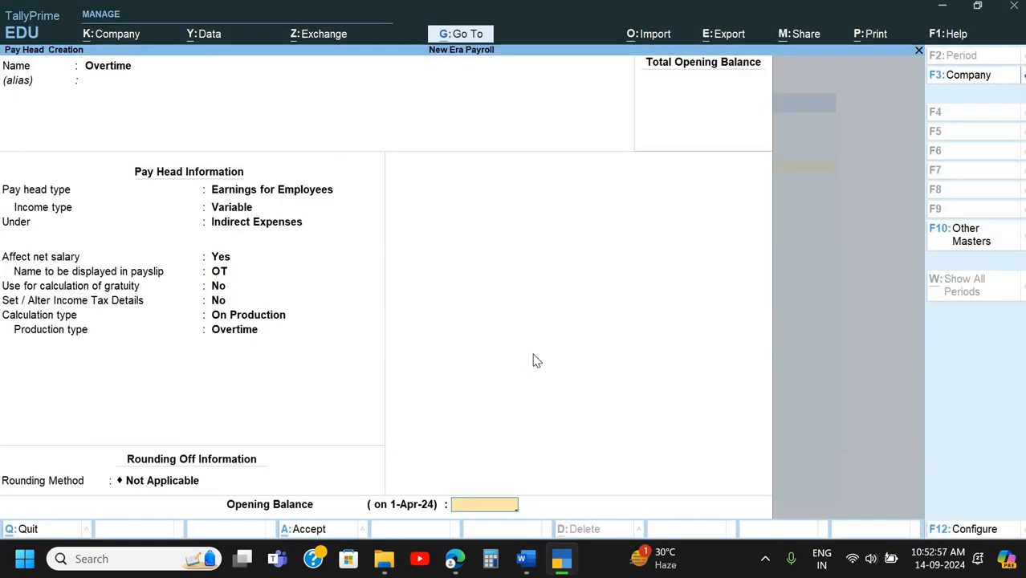
key(Return)
key(Return)
- Look up the next sample in Word, name the new TallyPrime pay head Incetive, and check it against the document
key(alt+Tab)
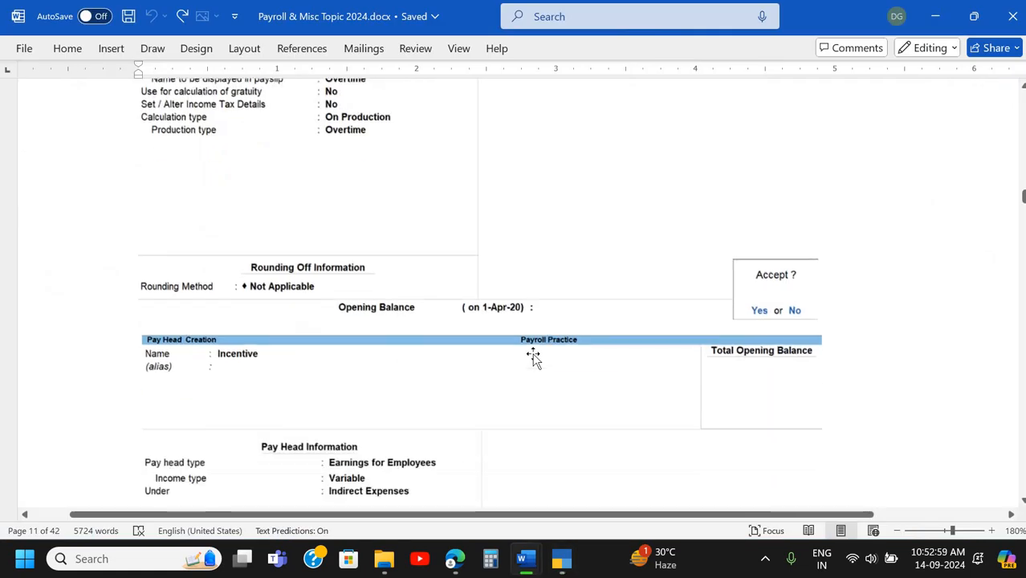
scroll(534, 358, down, 6)
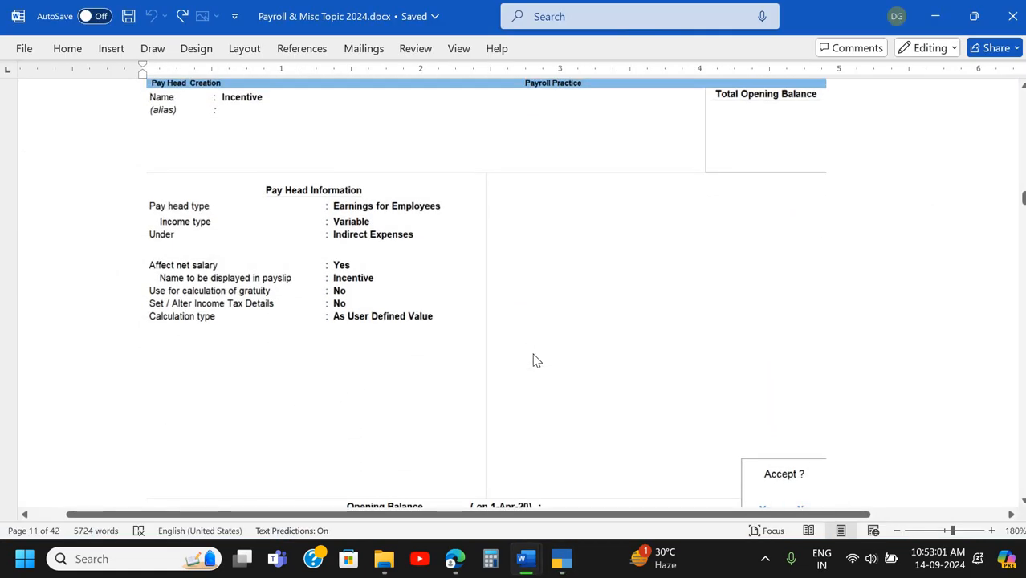
key(alt+Tab)
text(Ic)
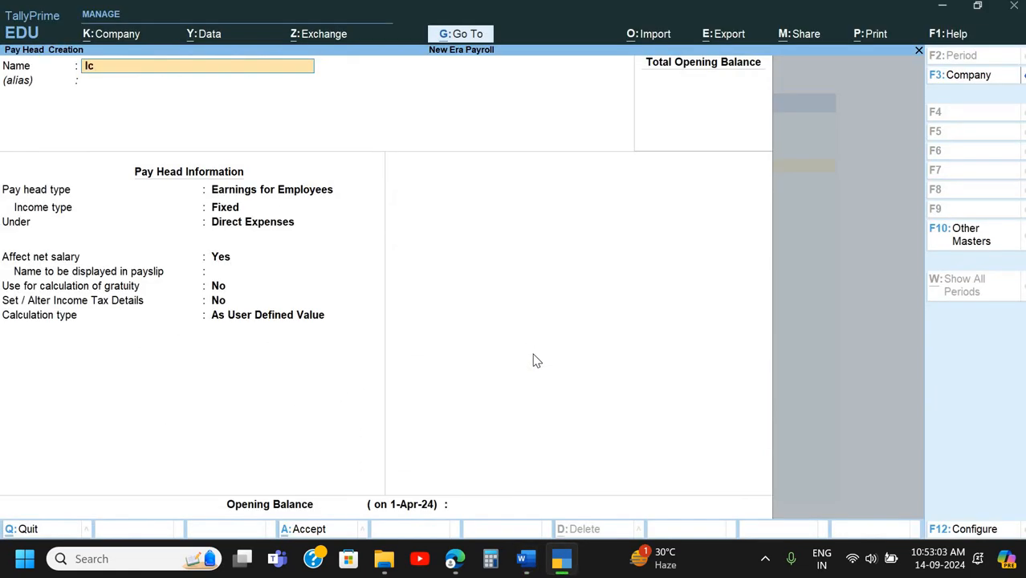
text(e)
key(BackSpace)
key(BackSpace)
key(BackSpace)
text(Inc)
key(Return)
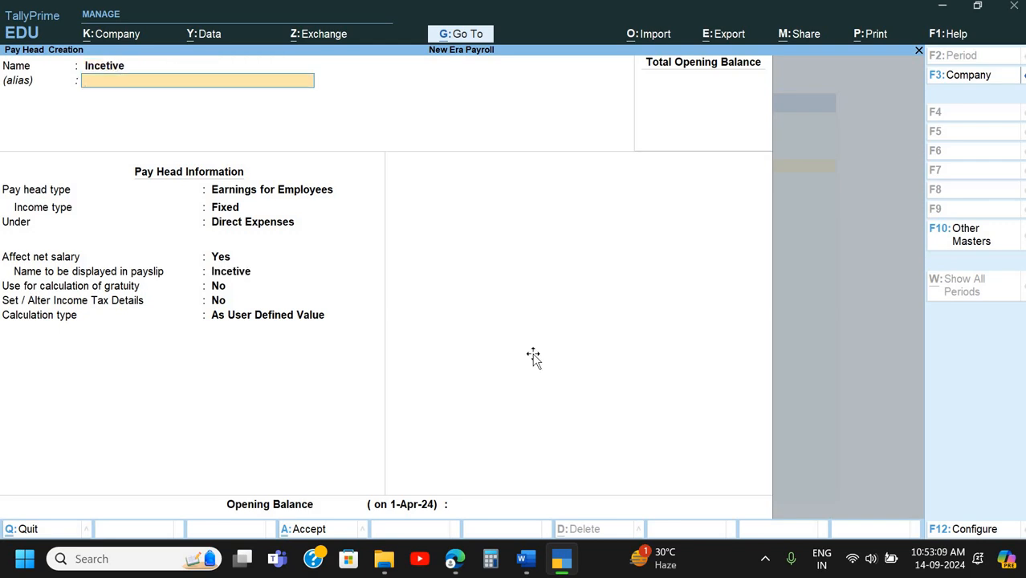
key(alt+Tab)
key(alt+Tab)
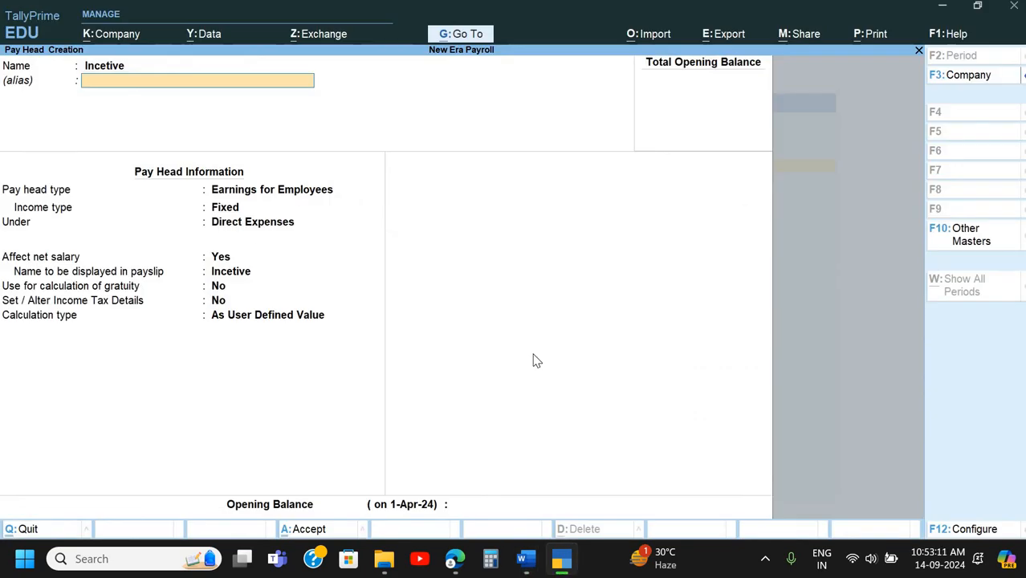
- Leave the alias blank, keep Earnings for Employees, and set the Incetive pay head's income type to Variable
key(Return)
key(Return)
key(Down)
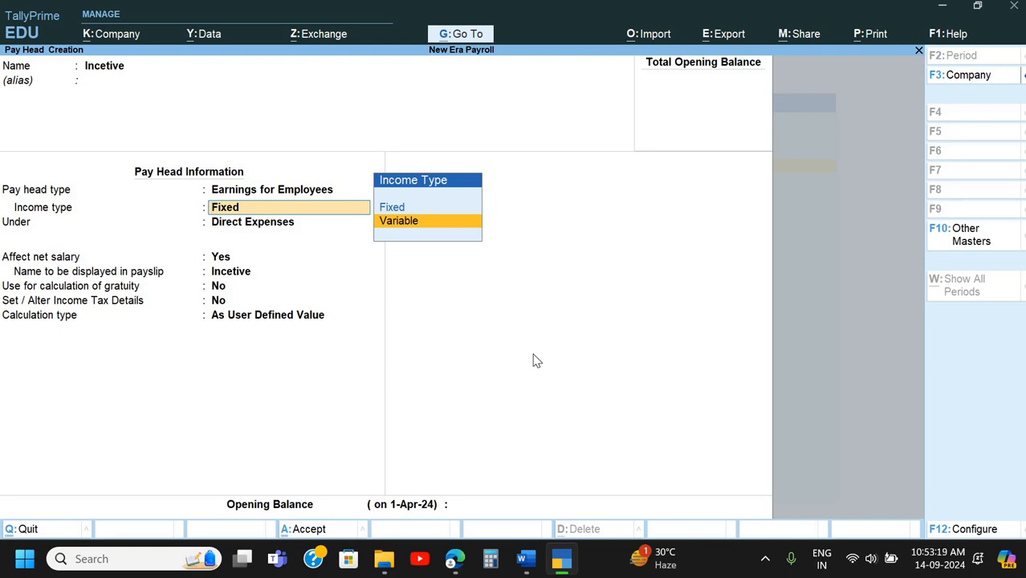
key(Return)
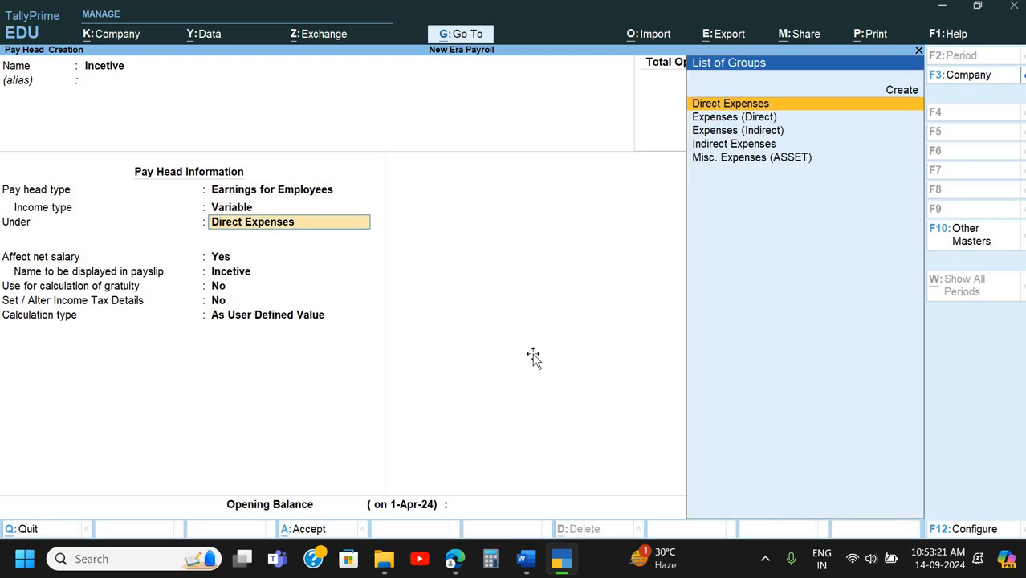
- Check the group in the Word sample and place the Incetive pay head under Indirect Expenses in TallyPrime
key(alt+Tab)
key(alt+Tab)
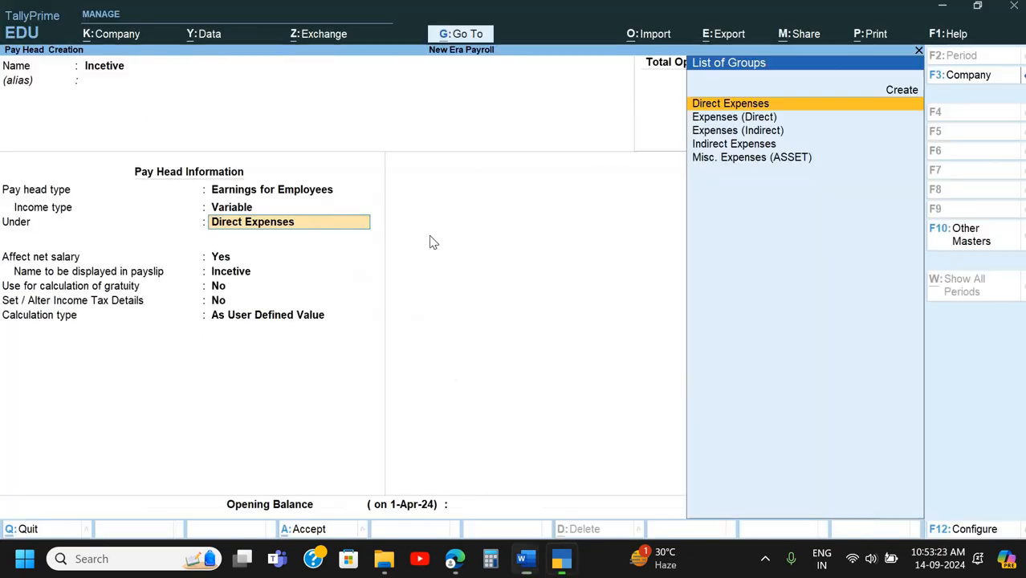
text(In)
key(Return)
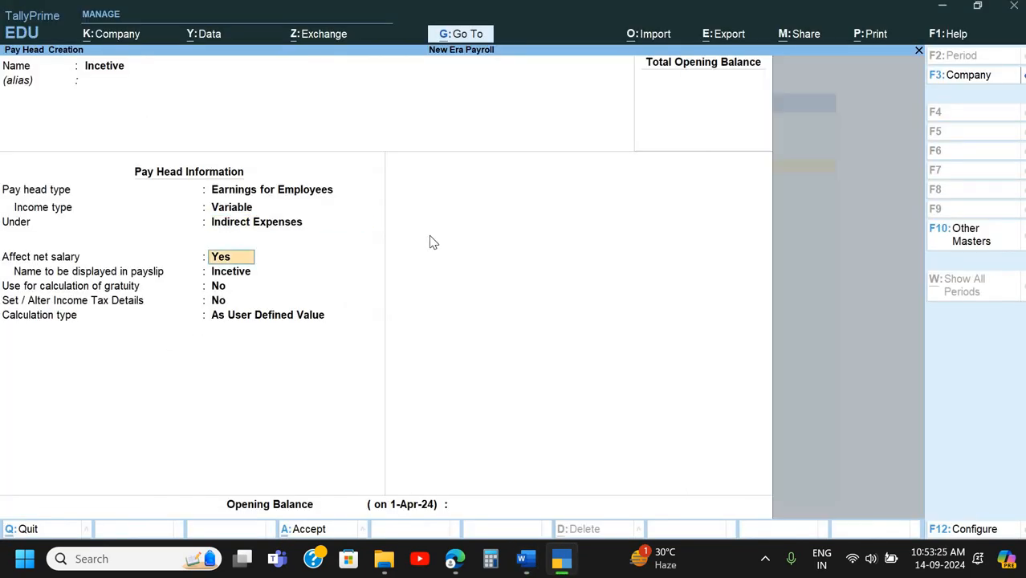
- Keep net salary at Yes, payslip name Incetive, gratuity and income tax details at No, and calculation type As User Defined Value
key(Return)
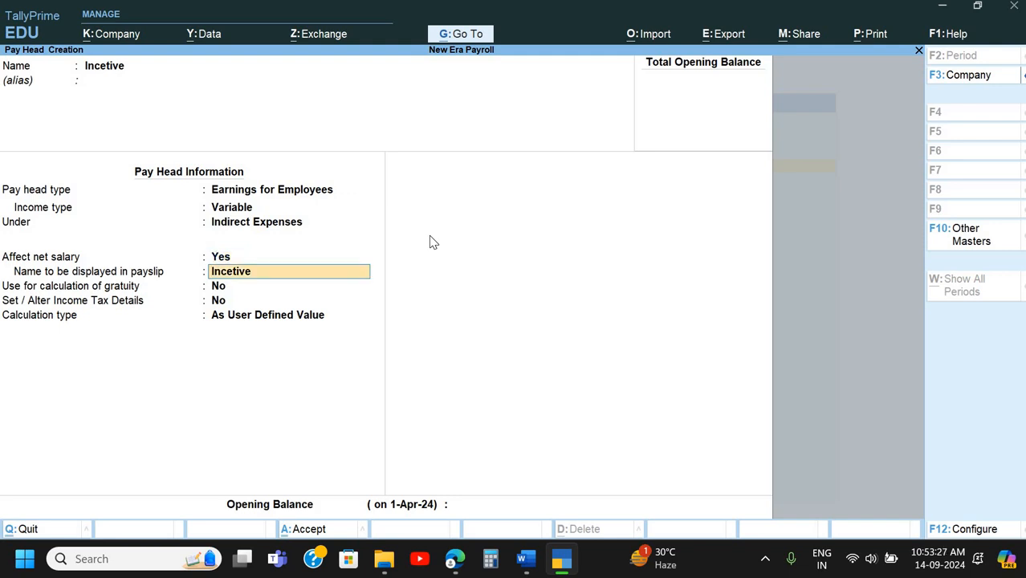
key(Return)
key(Return)
key(Return)
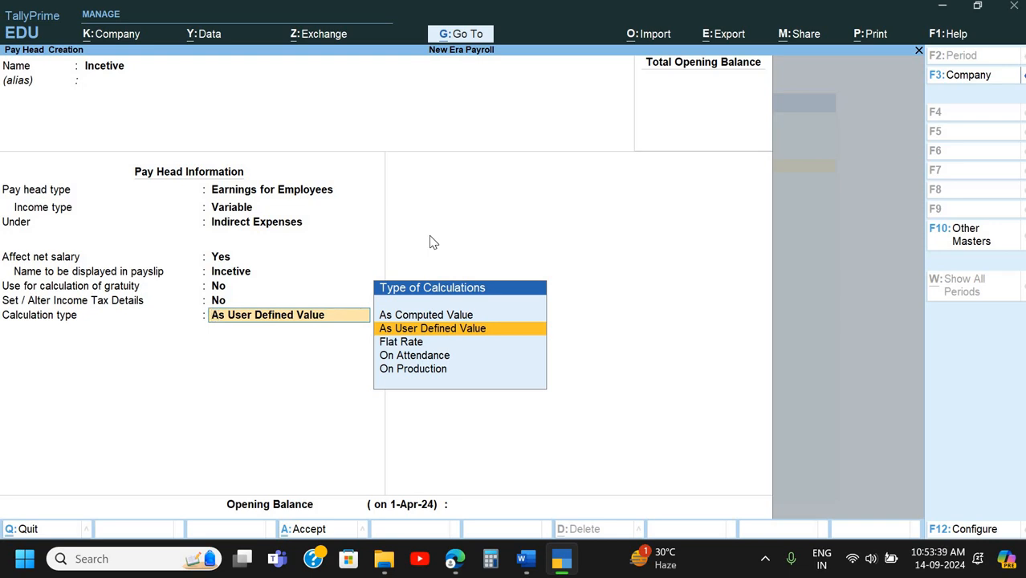
key(Return)
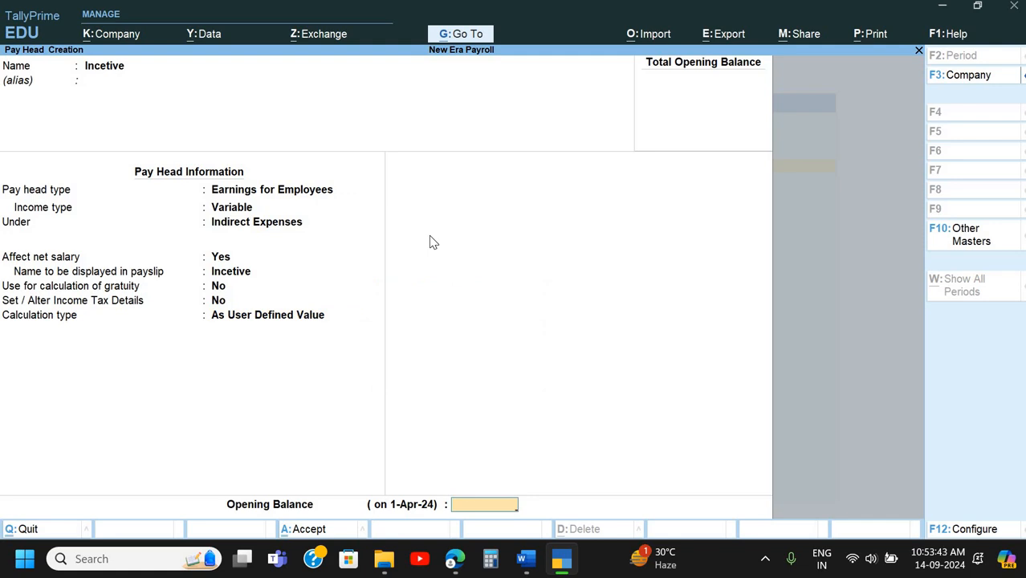
- Check the rest of the Incentive sample in Word, leave the opening balance blank in TallyPrime, and save the pay head
key(alt+Tab)
scroll(429, 239, down, 2)
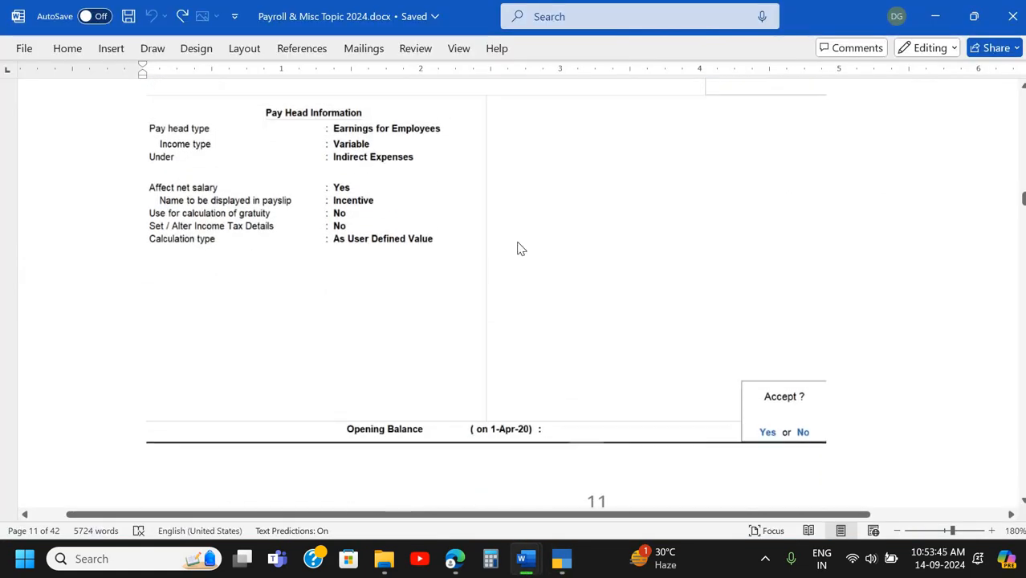
key(alt+Tab)
key(Return)
key(y)
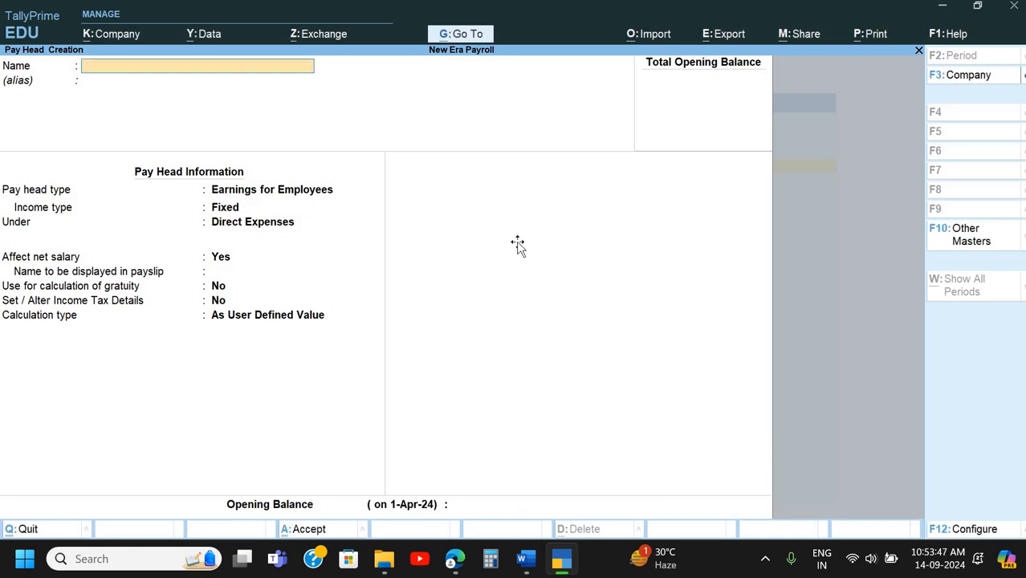
- Look up the ledgers to create under Notes in Word, and leave TallyPrime's pay head creation for the Gateway of Tally
key(alt+Tab)
scroll(518, 249, down, 10)
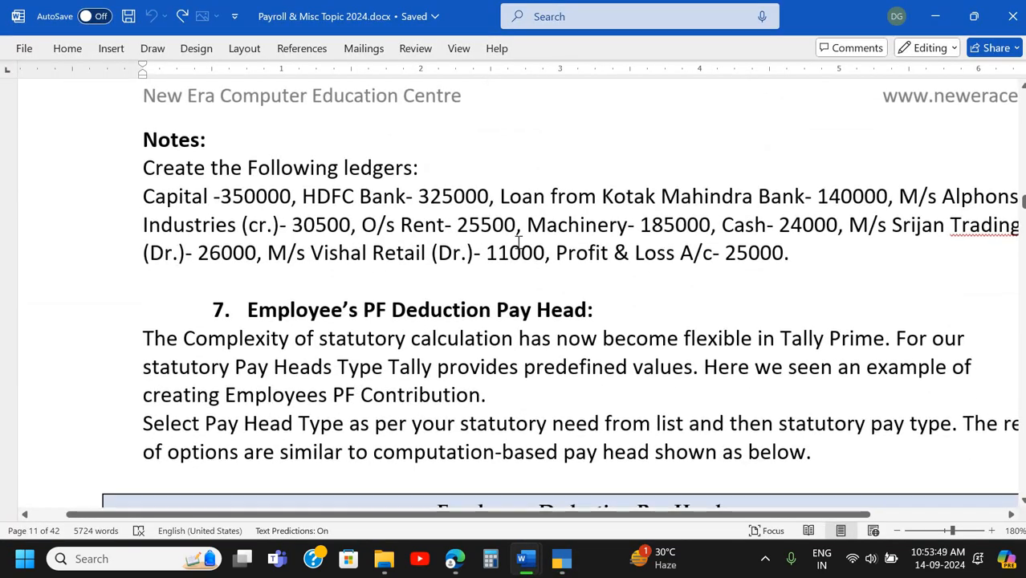
scroll(518, 241, right, 2)
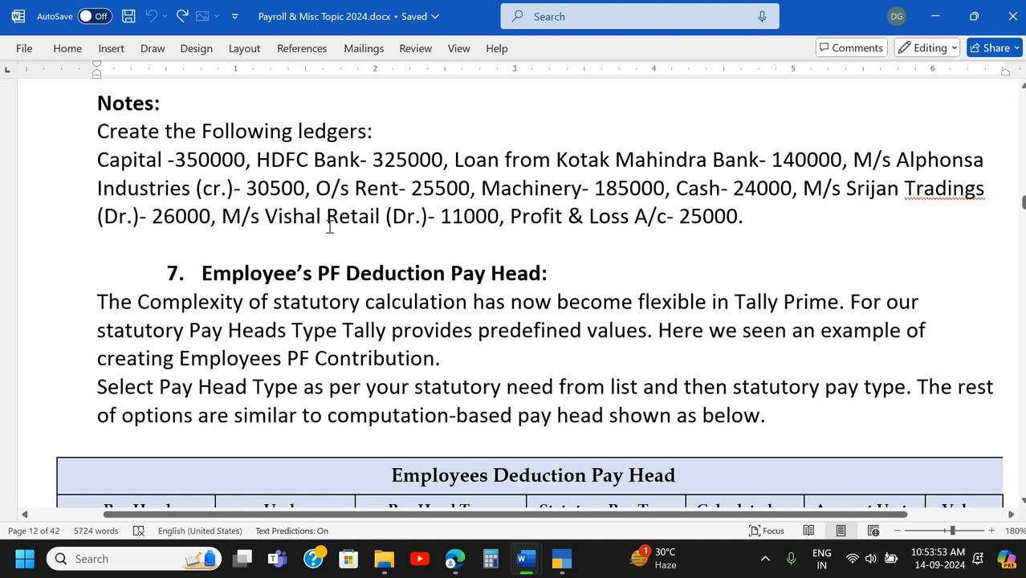
key(alt+Tab)
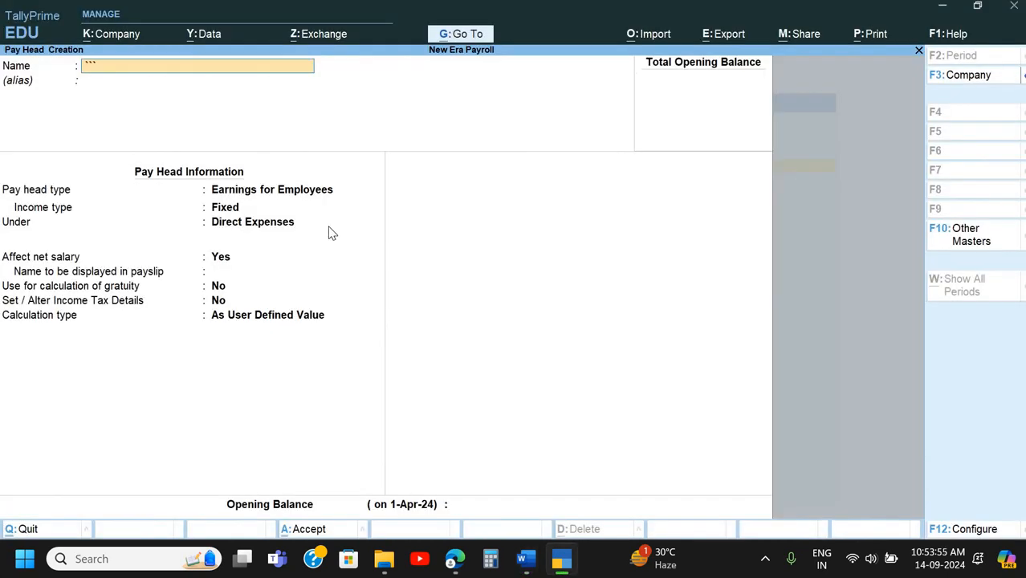
key(BackSpace)
key(BackSpace)
key(BackSpace)
key(BackSpace)
key(Escape)
key(Escape)
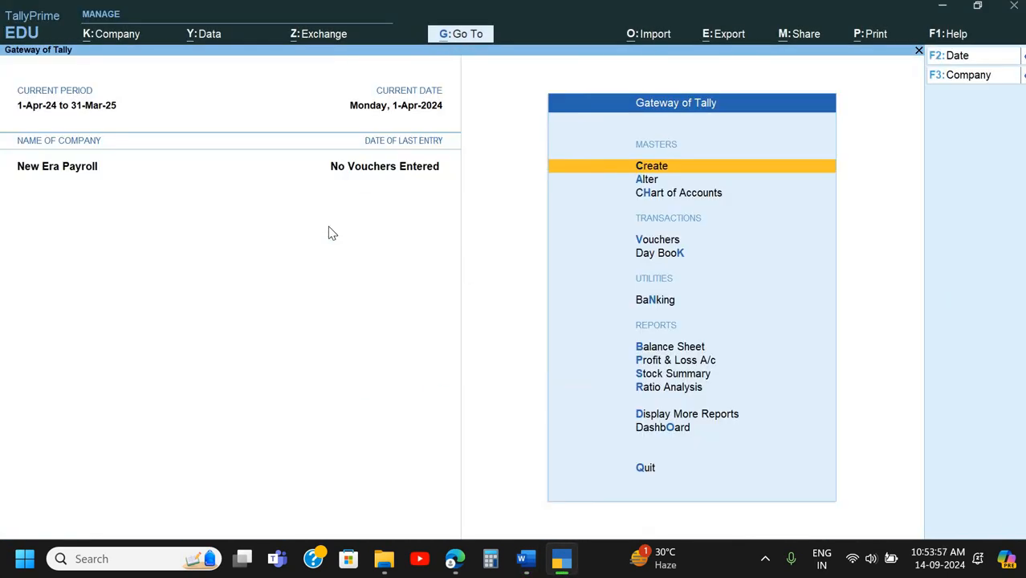
- Open the multi-ledger alteration of all items from the Ledgers list in the Chart of Accounts
key(Down)
key(Down)
key(Return)
key(Down)
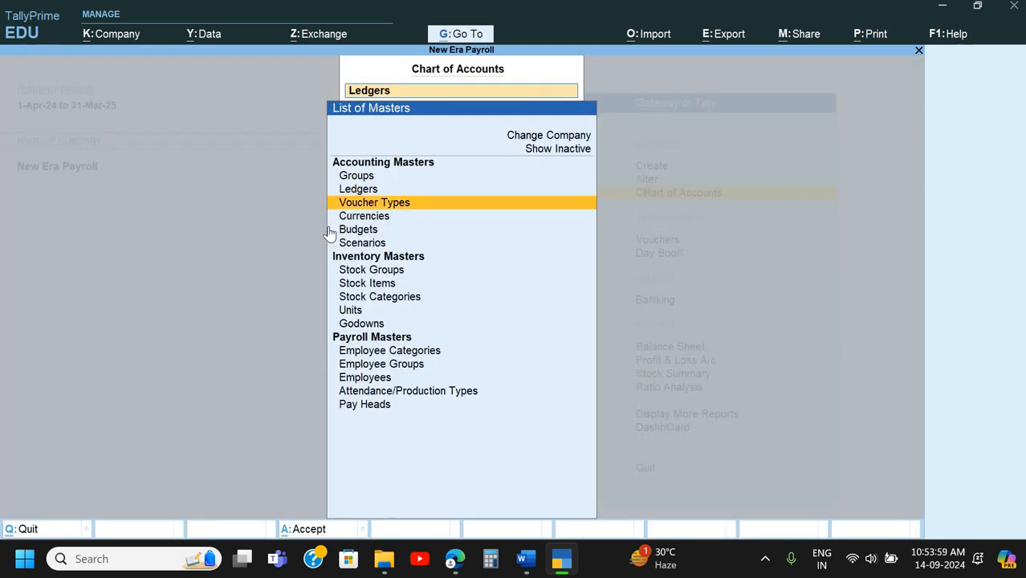
key(Up)
key(Return)
key(alt+h)
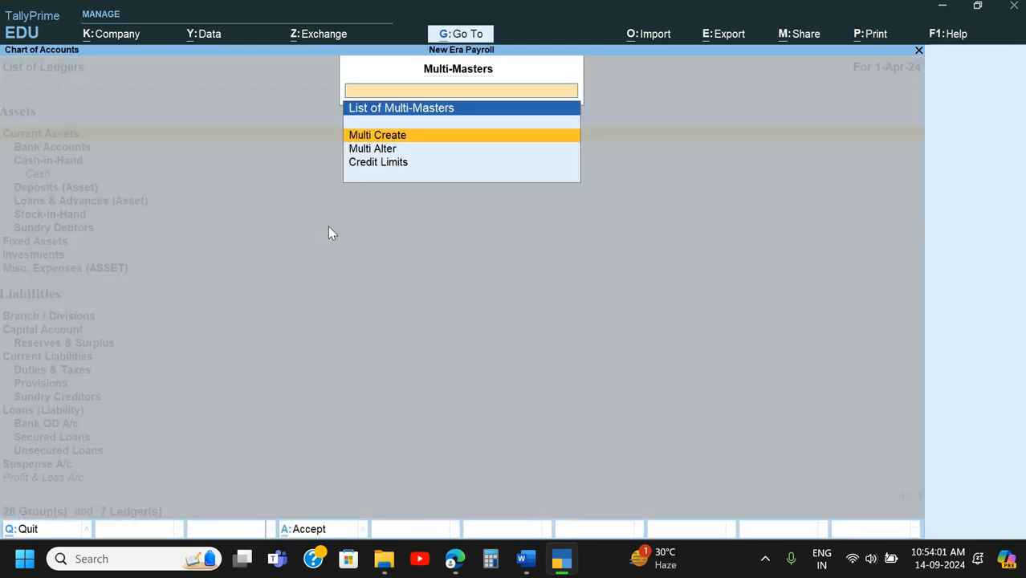
key(Down)
key(Return)
key(Return)
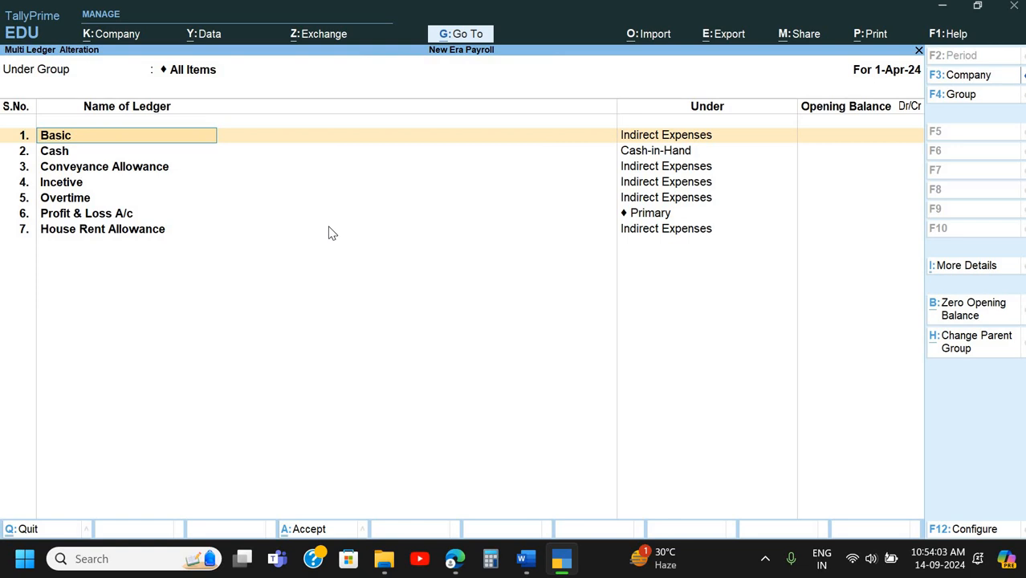
- Pass over the existing ledgers unchanged and start a new row below House Rent Allowance
key(Return)
key(Down)
key(Down)
key(Down)
key(Down)
key(Return)
key(Down)
key(Return)
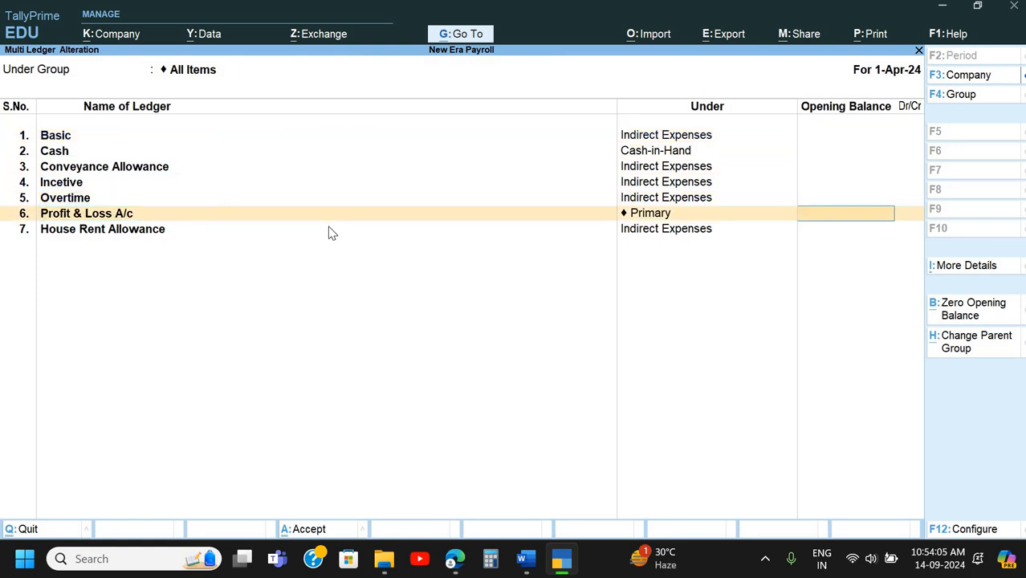
key(Down)
key(Return)
- Check the ledger list in Word, and add a ledger named Capital under Capital Account in TallyPrime
key(alt+Tab)
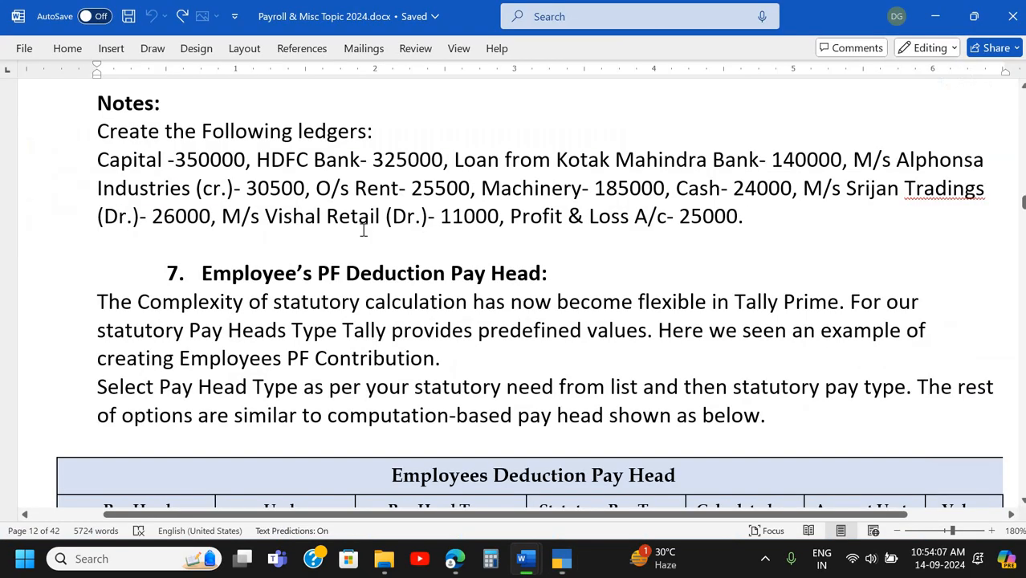
key(alt)
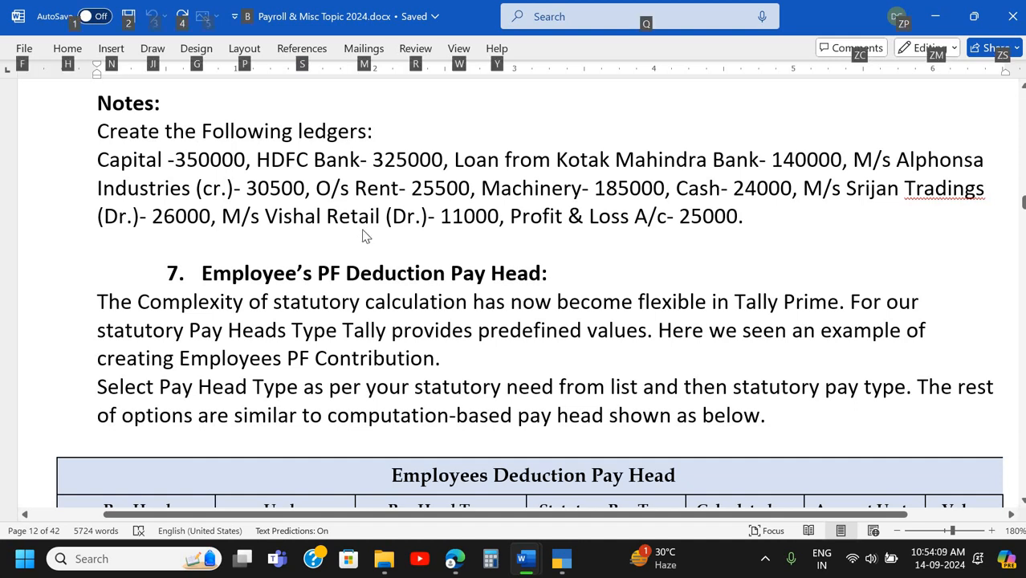
key(alt+Tab)
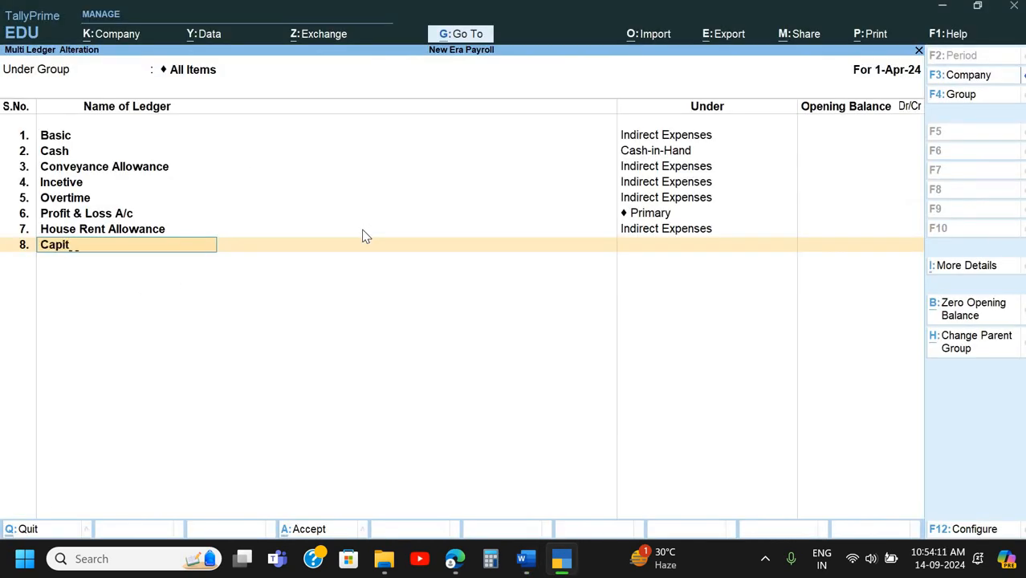
key(Return)
text(Capi)
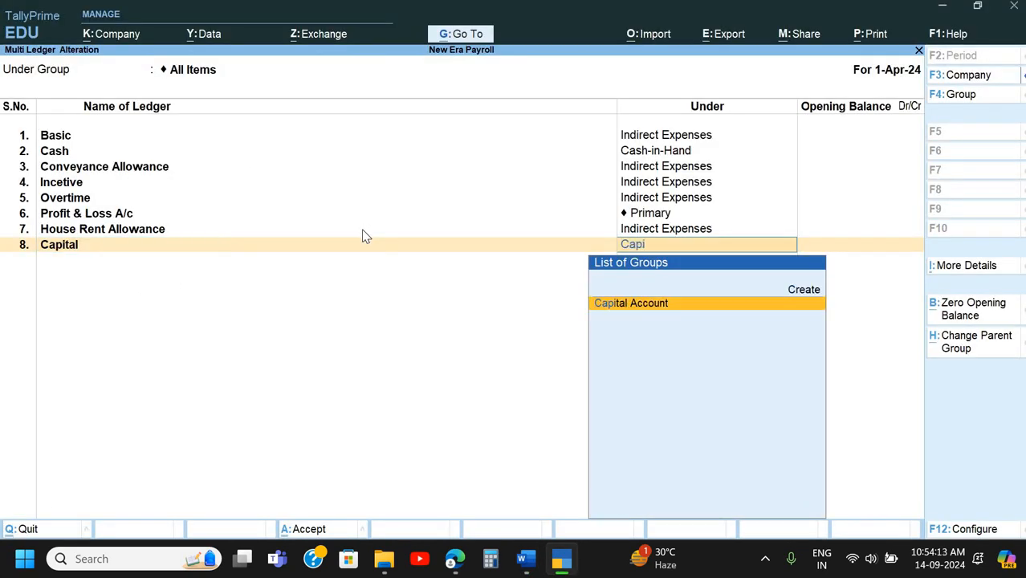
key(Return)
- Check the amount in Word and set the Capital ledger's opening balance to 350000 Cr in TallyPrime
key(alt+Tab)
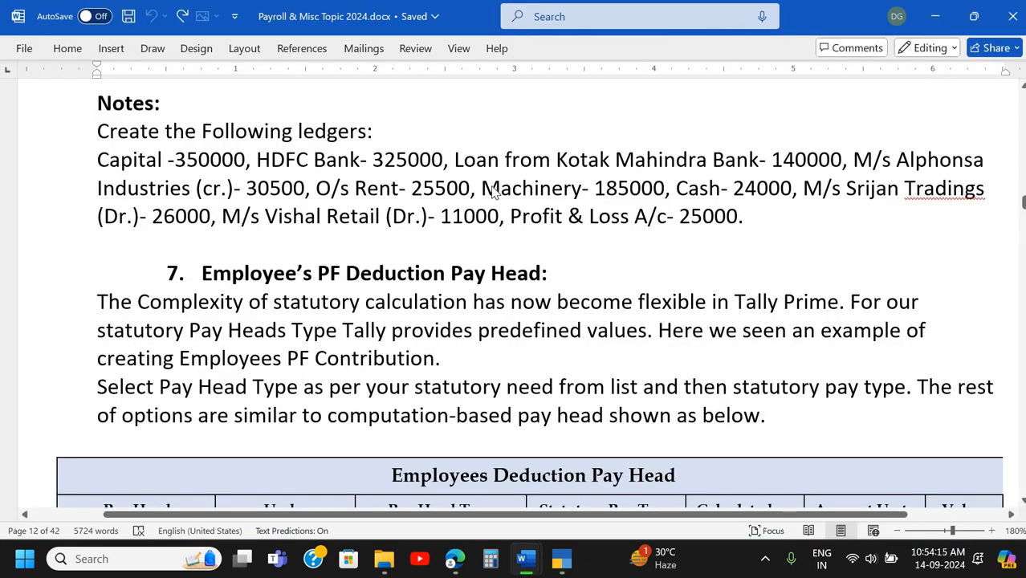
key(alt+Tab)
text(350)
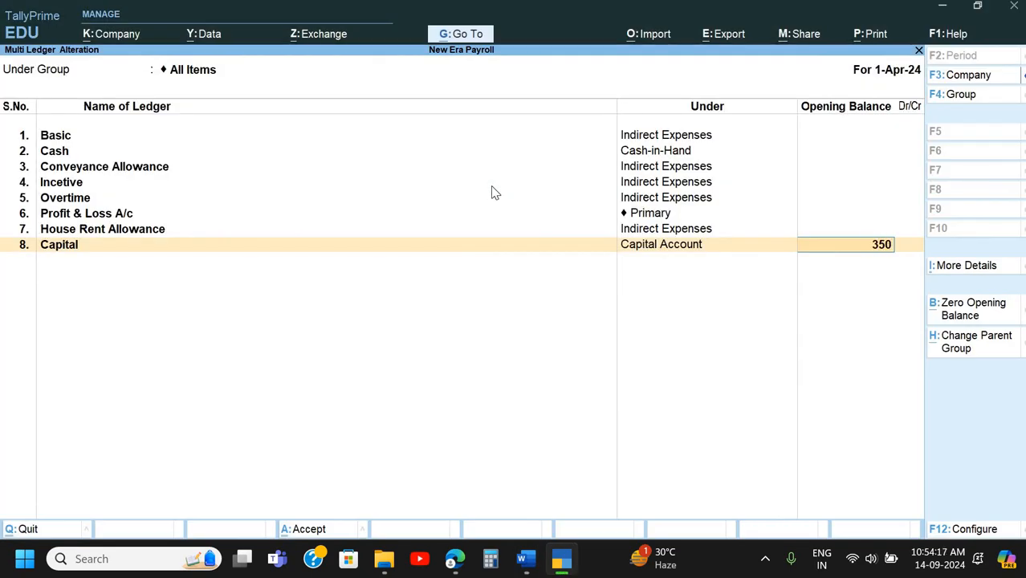
text(000)
key(Return)
key(Return)
- Copy the name HDFC Bank from the Word notes into a new TallyPrime ledger row and place it under Bank Accounts
key(alt+Tab)
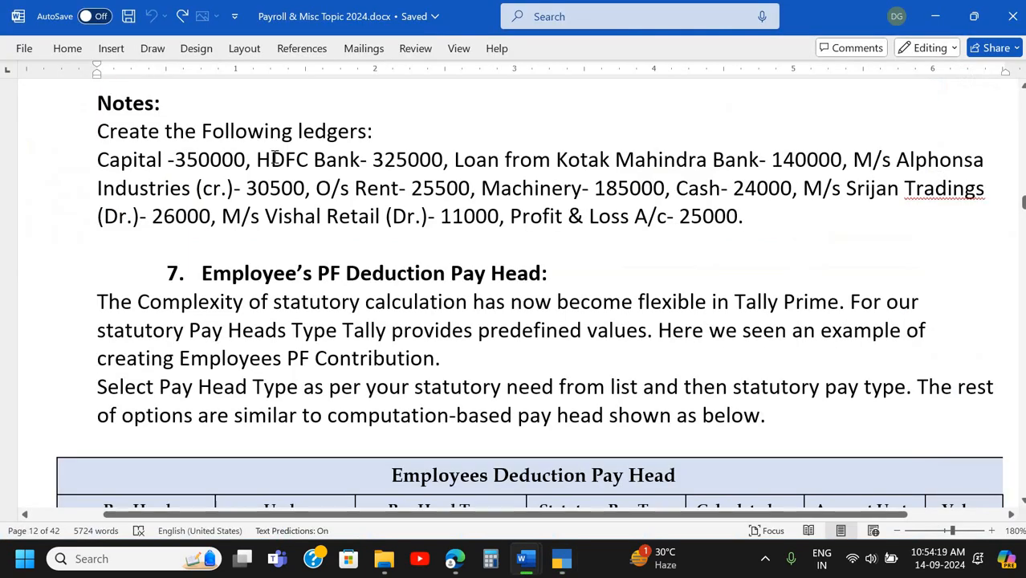
drag(257, 158, 358, 164)
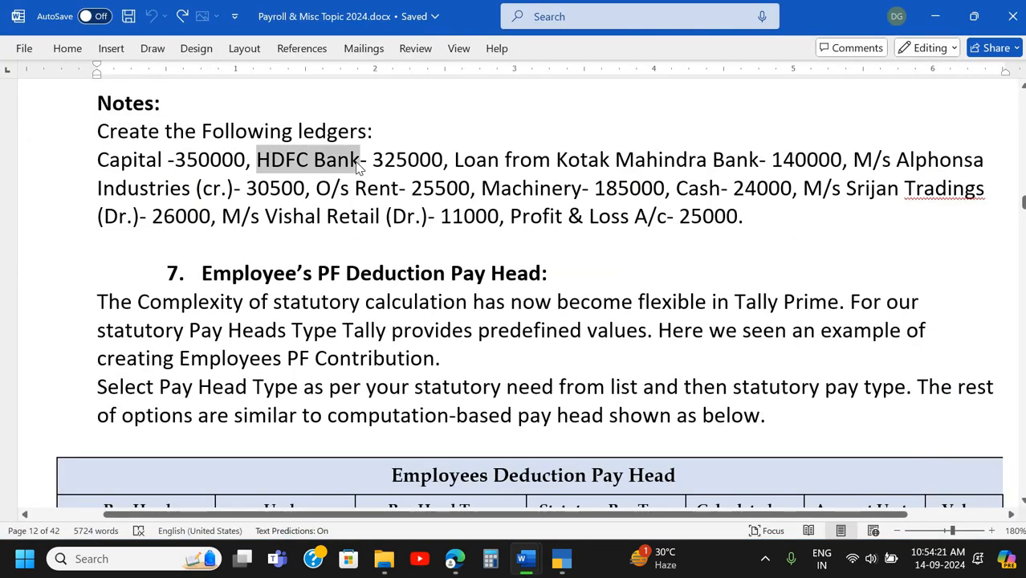
key(ctrl+c)
key(alt+Tab)
key(ctrl+alt+v)
key(Return)
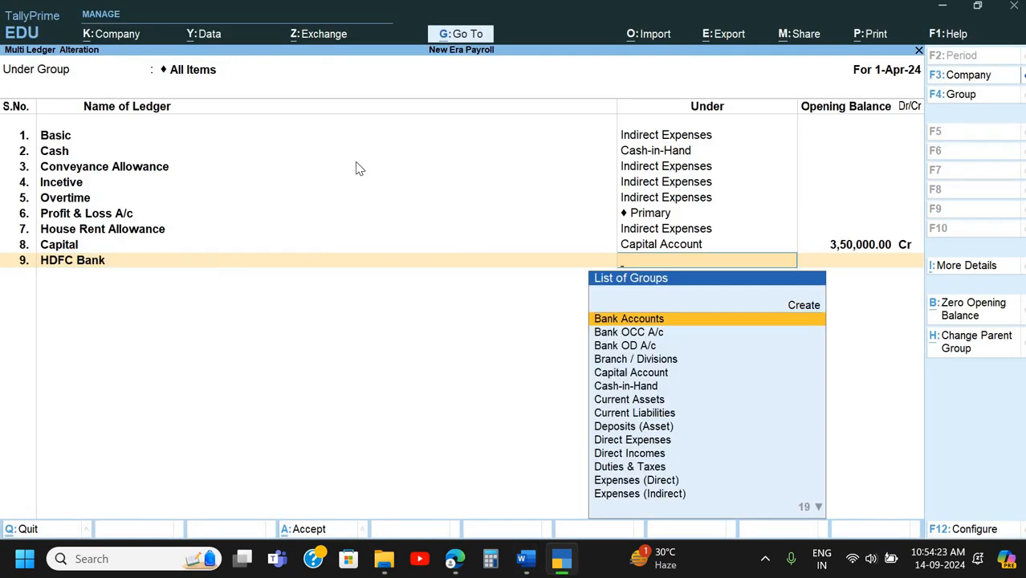
text(Ban)
key(Return)
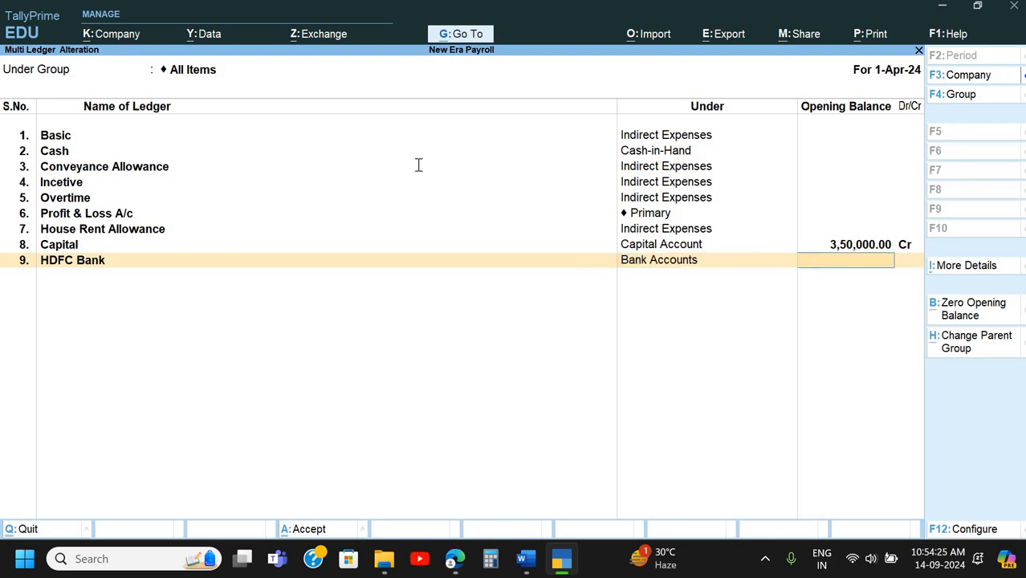
- Check the amount in Word and set the HDFC Bank ledger's opening balance to 325000 Dr in TallyPrime
key(alt+Tab)
key(alt+Tab)
text(325000)
key(Return)
key(Return)
- Copy Loan from Kotak Mahindra Bank from Word into a new TallyPrime ledger row and place it under Secured Loans
key(alt+Tab)
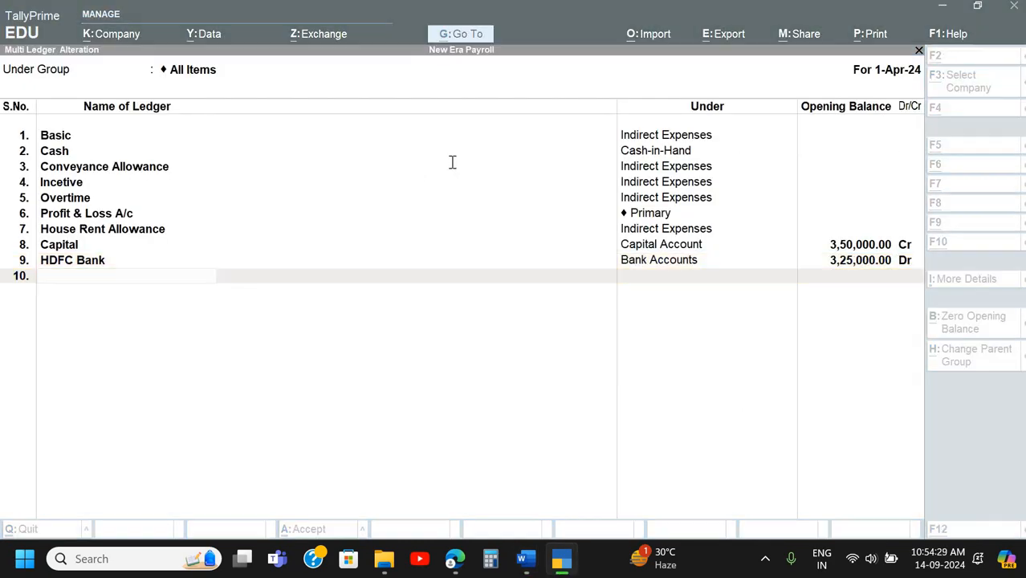
drag(687, 161, 763, 168)
key(ctrl+c)
key(alt+Tab)
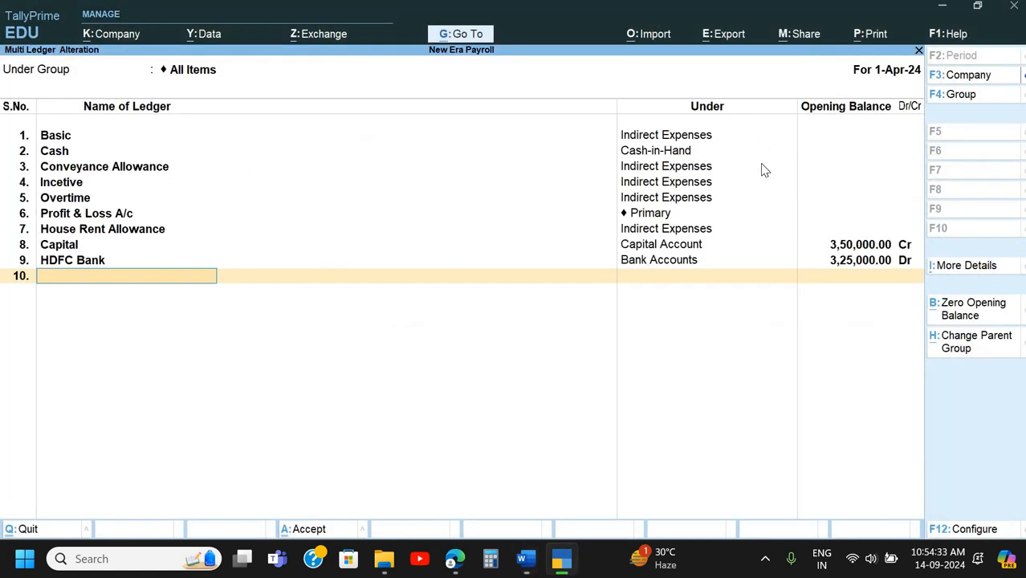
key(ctrl+alt+v)
key(Return)
text(Se)
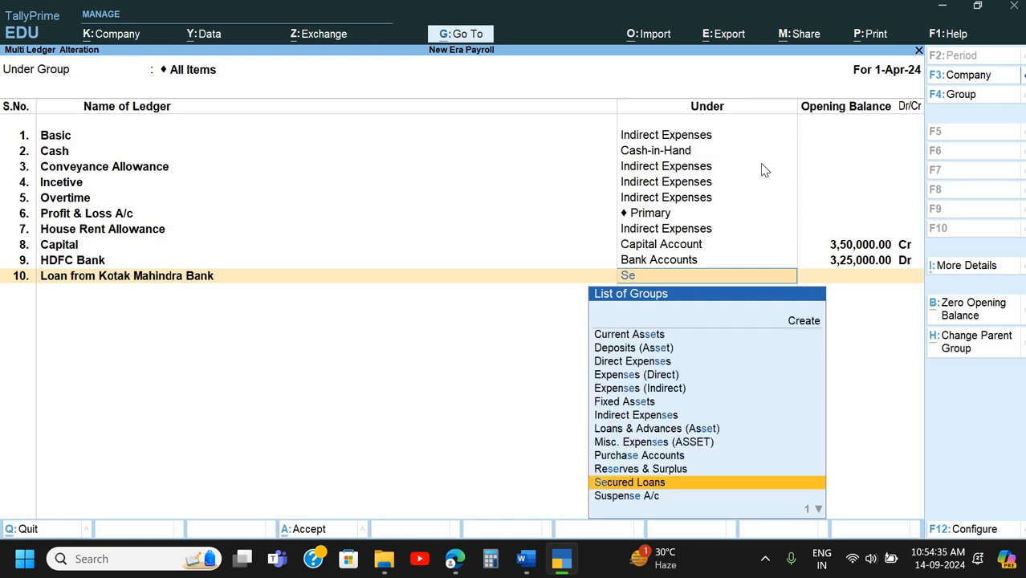
key(Return)
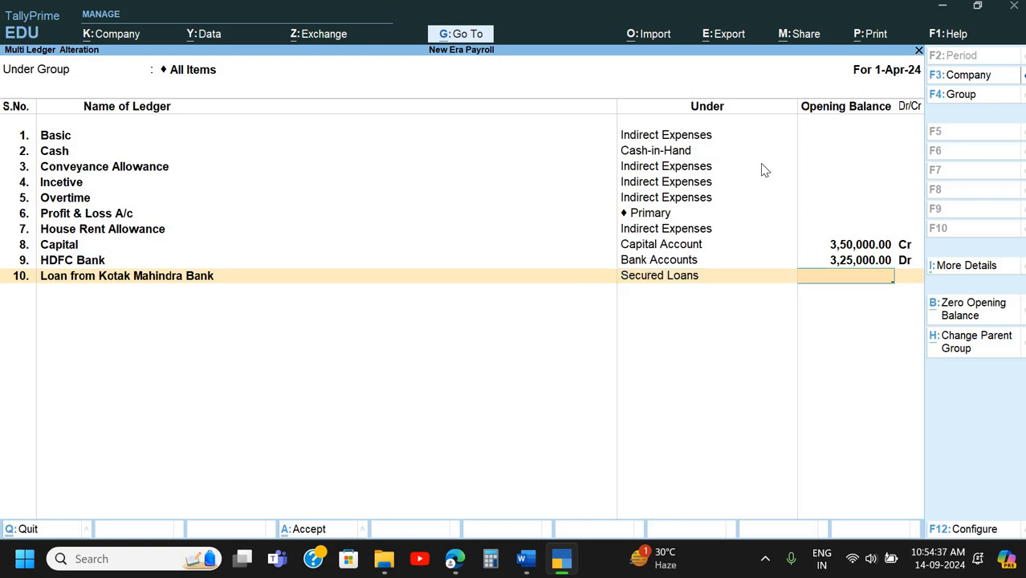
- Check the amount in Word and set the Kotak Mahindra Bank loan's opening balance to 1,40,000 Cr in TallyPrime
key(alt+Tab)
key(alt+Tab)
text(1,40,000)
key(Return)
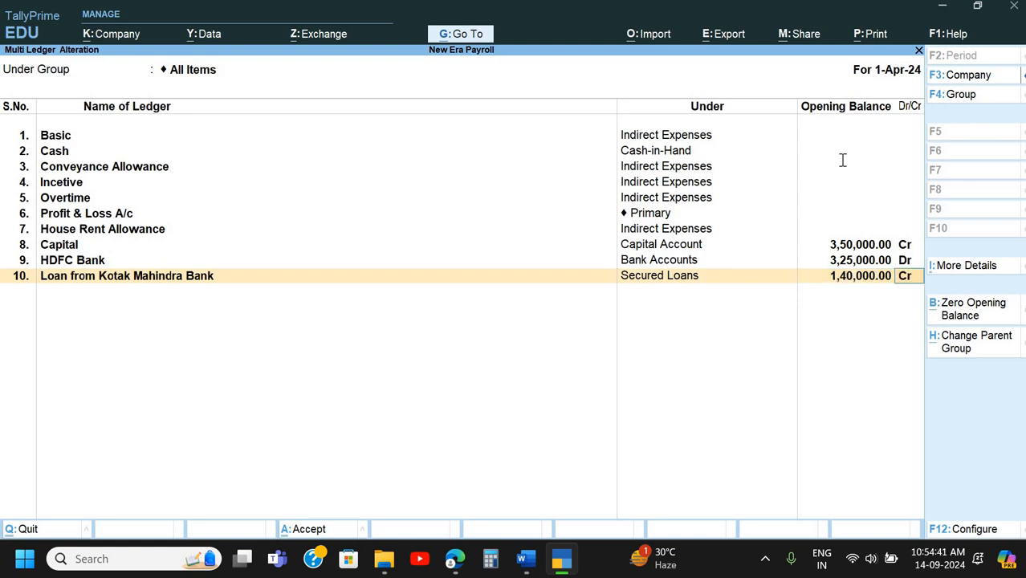
key(Return)
- Copy M/s Alphonsa Industries from Word into a new TallyPrime ledger row and place it under Sundry Creditors
key(alt+Tab)
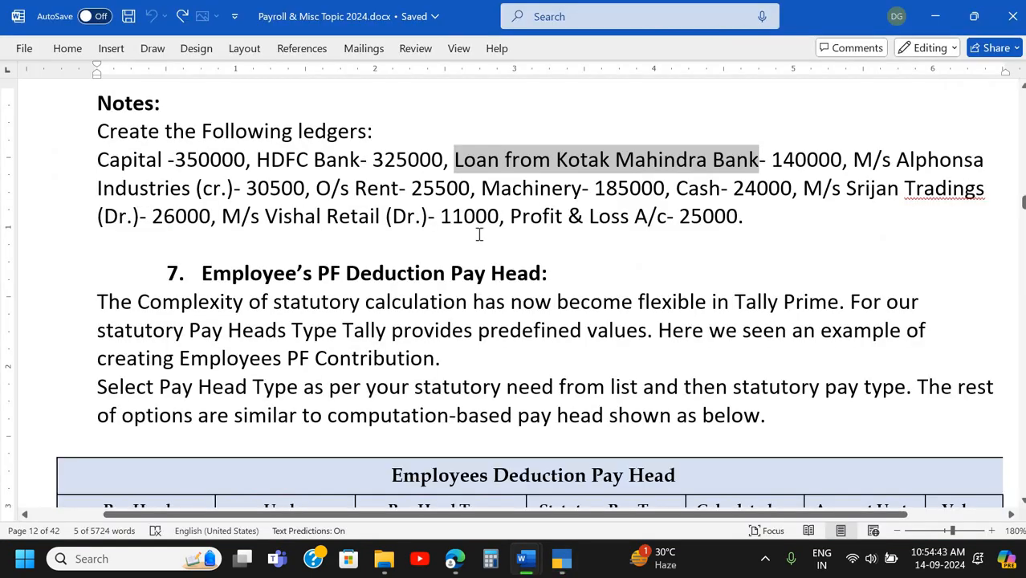
drag(853, 160, 190, 188)
key(ctrl+c)
key(alt+Tab)
key(ctrl+alt+v)
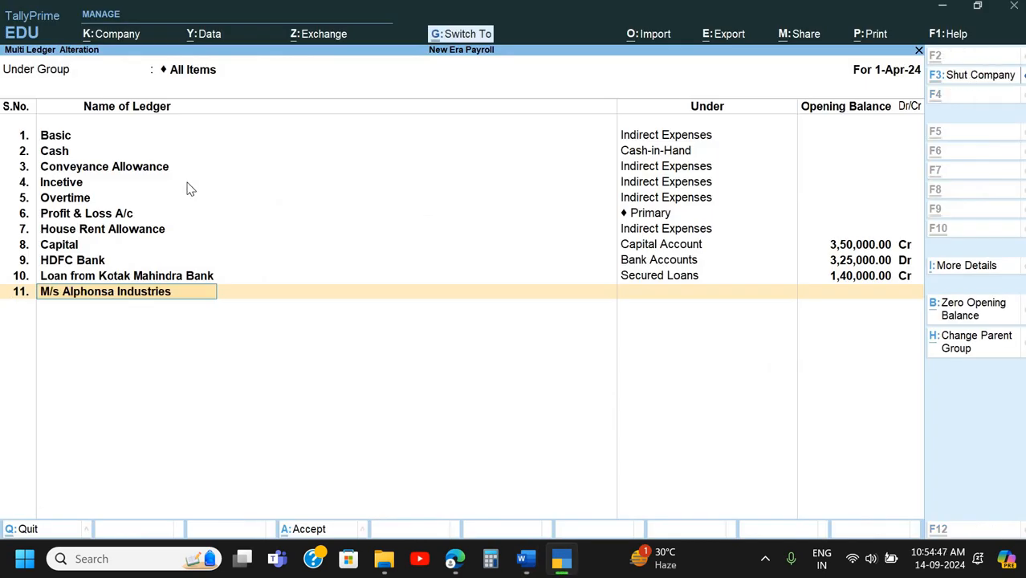
key(Return)
text(Sun)
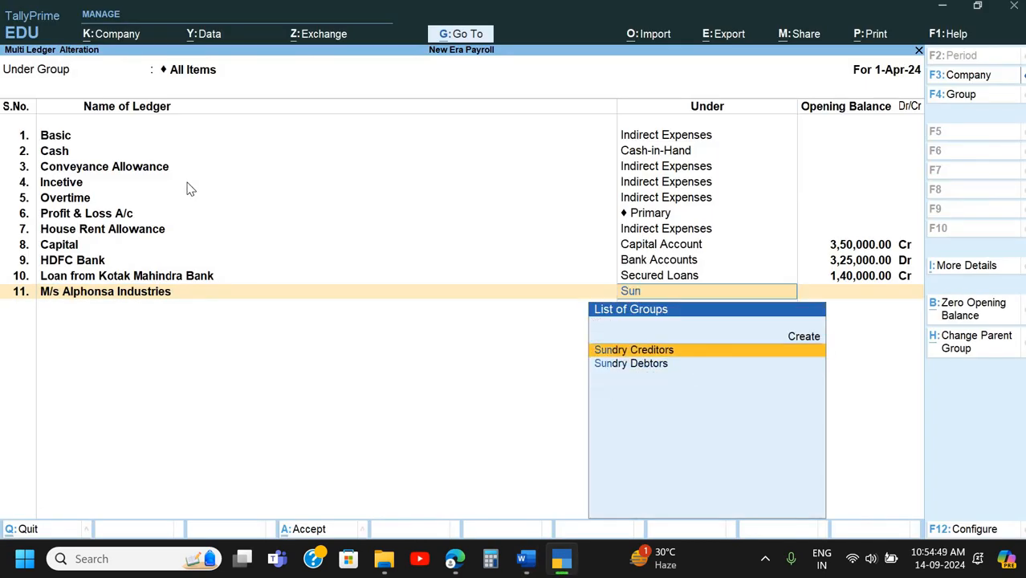
key(Return)
- Look up the M/s Alphonsa Industries amount in Word and set its opening balance to 30,500 Cr in TallyPrime
key(alt+Tab)
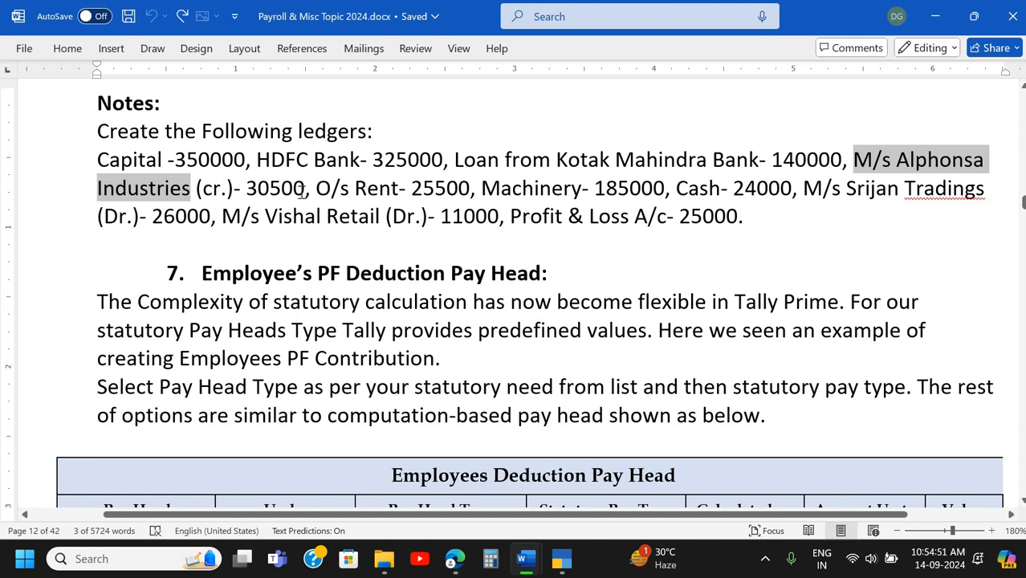
drag(246, 190, 306, 189)
key(ctrl+c)
key(alt+Tab)
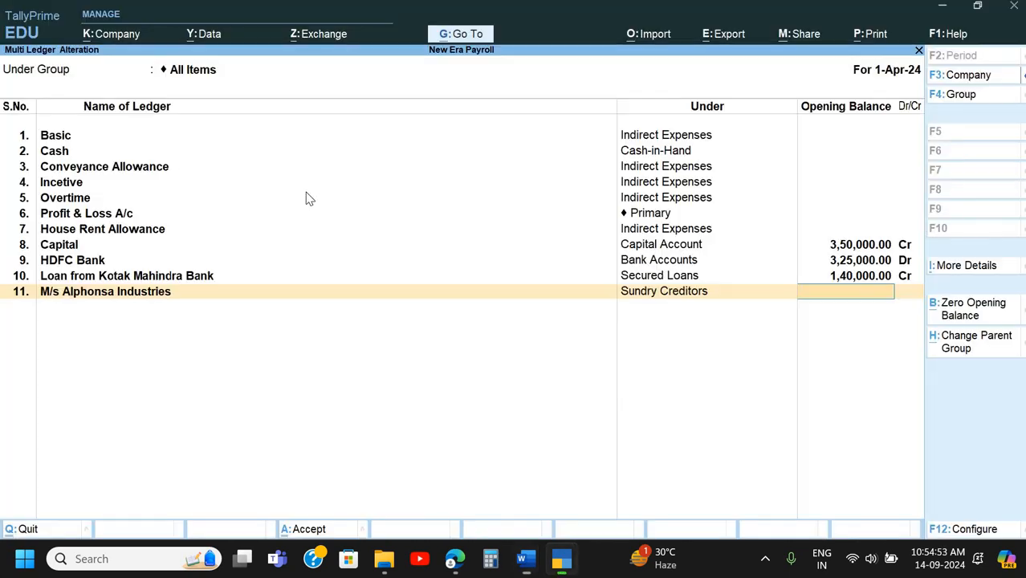
text(30,500)
key(Return)
key(Return)
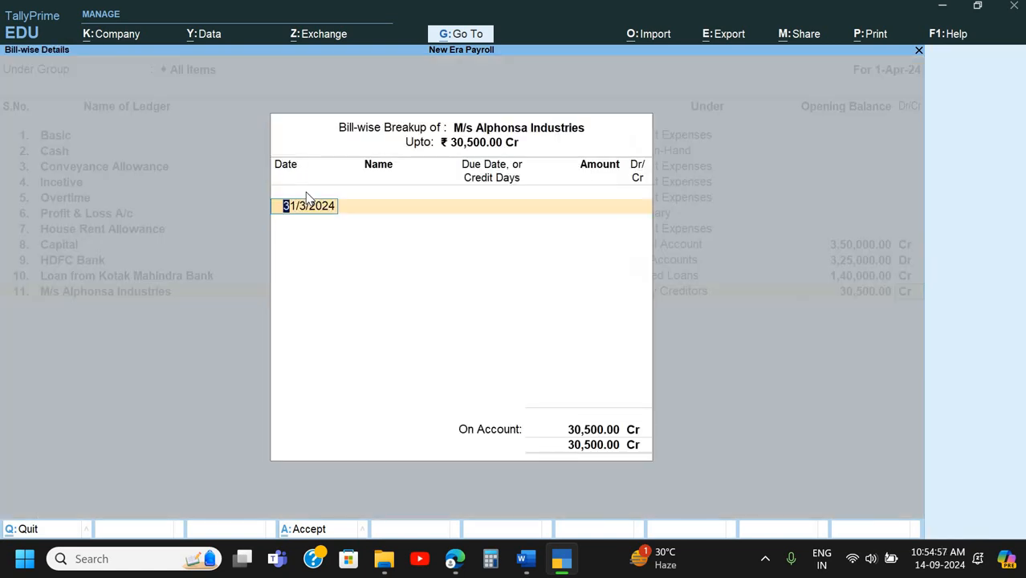
- Go through the bill-wise breakup of M/s Alphonsa Industries without typing bill details, and return to the ledger notes in Word
key(Return)
key(Return)
key(Return)
key(Escape)
key(Return)
key(Return)
key(Return)
key(alt+Tab)
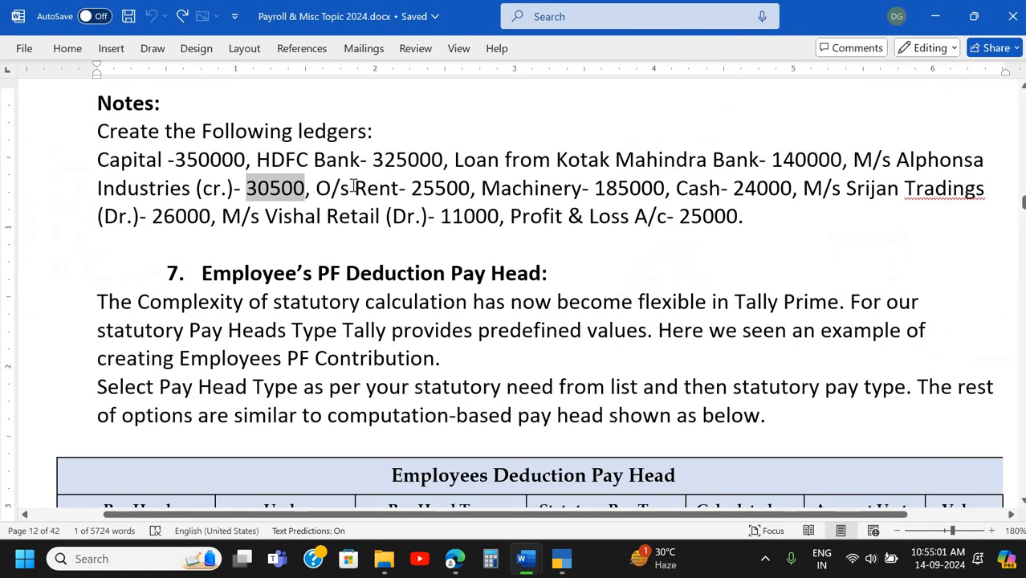
- Copy O/s Rent from the Word notes into a new TallyPrime ledger row and place it under Current Liabilities
drag(397, 191, 318, 189)
key(alt+Tab)
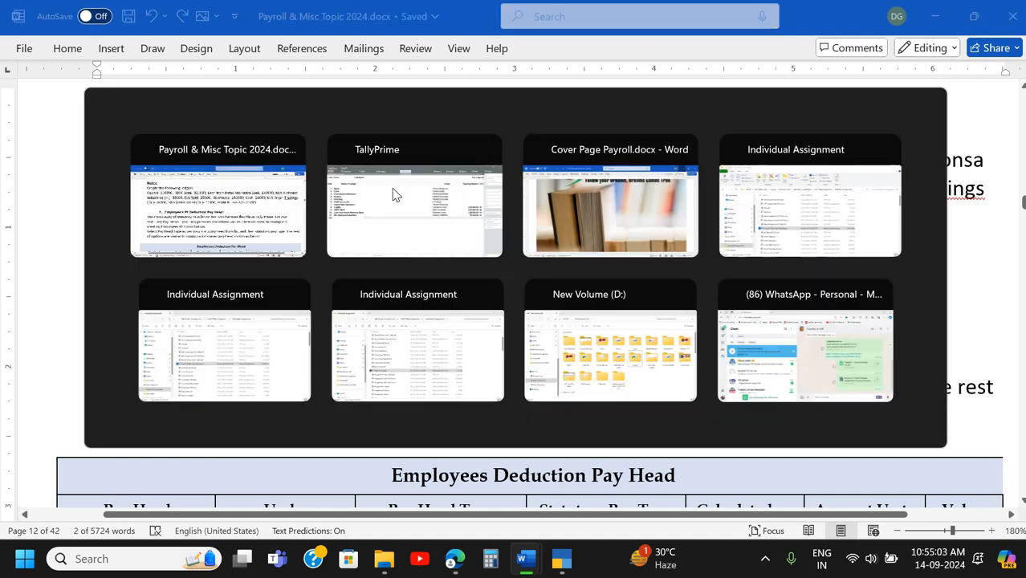
key(ctrl+v)
key(Return)
text(Cu)
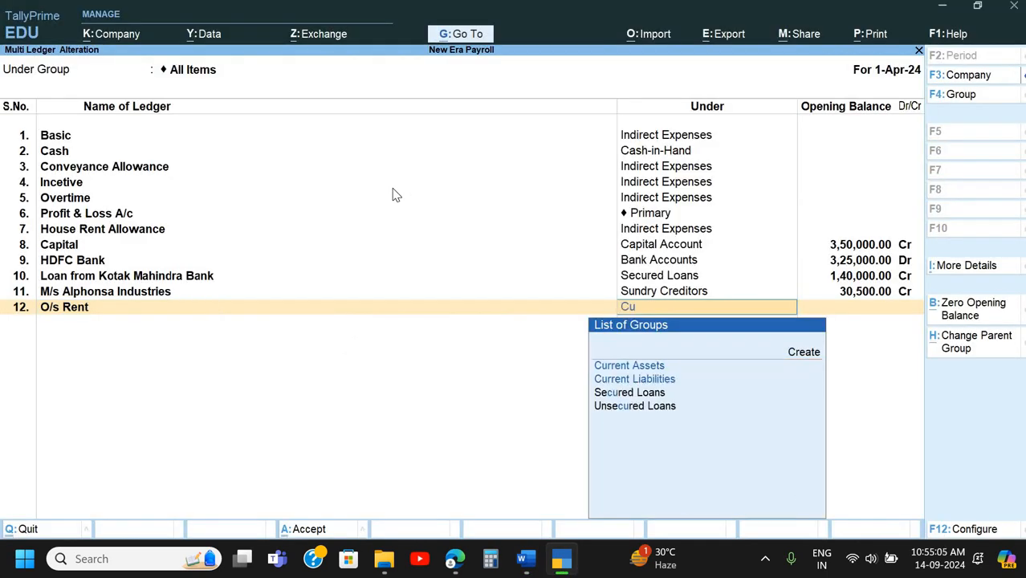
key(Down)
key(Return)
- Look up the O/s Rent amount in Word and set its opening balance to 25,500 Cr in TallyPrime
key(alt+Tab)
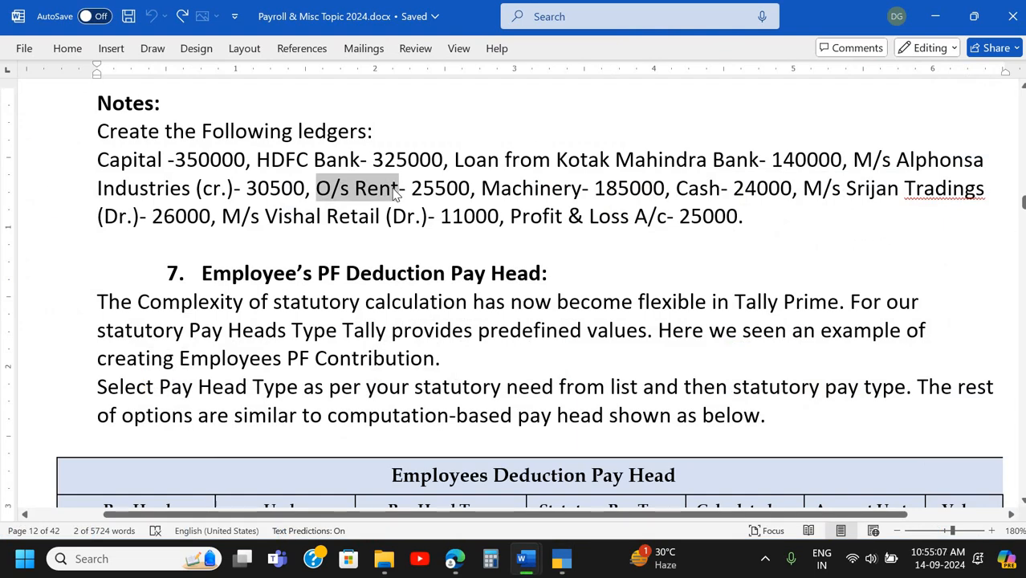
key(alt+Tab)
text(25500)
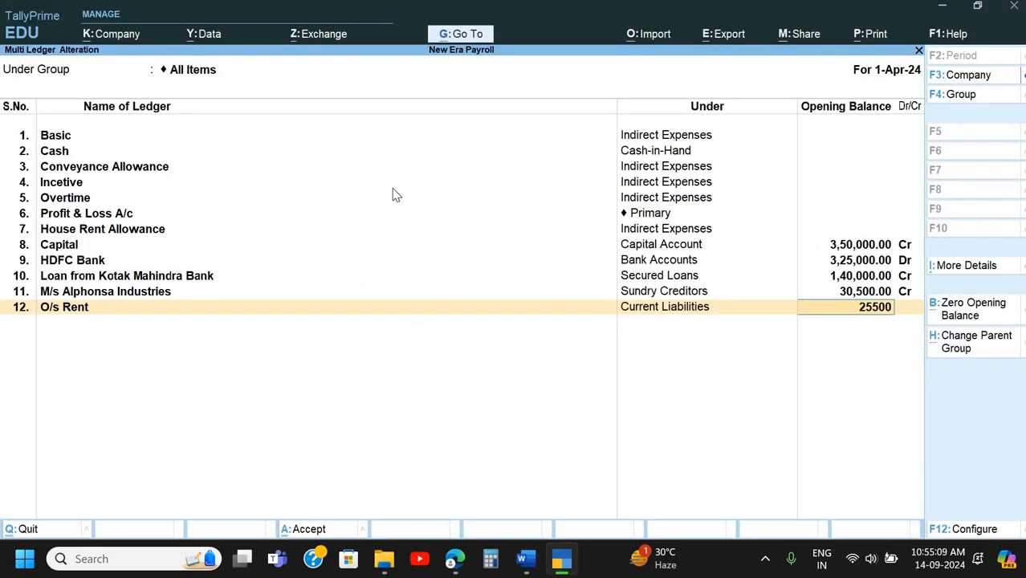
key(Return)
key(Return)
- Copy Machinery from the Word notes into a new TallyPrime ledger row and place it under Fixed Assets
key(alt+Tab)
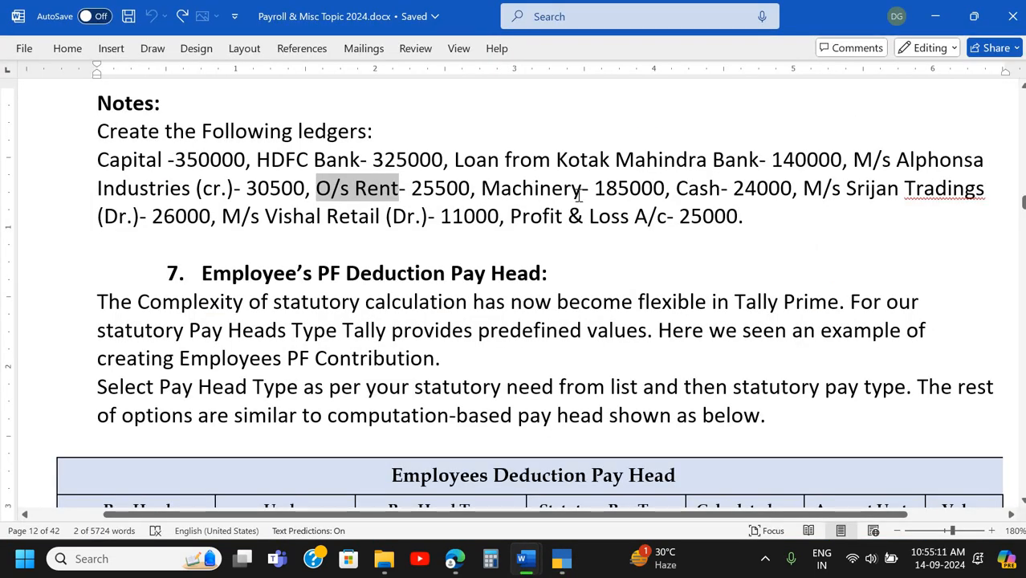
drag(481, 192, 585, 202)
key(ctrl+c)
key(alt+Tab)
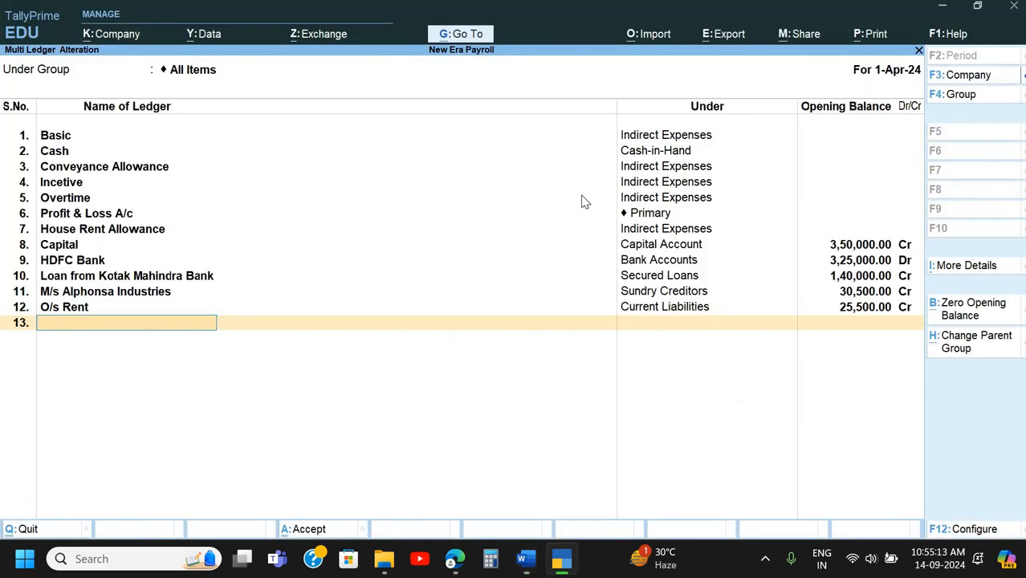
key(ctrl+alt+v)
key(Return)
text(F)
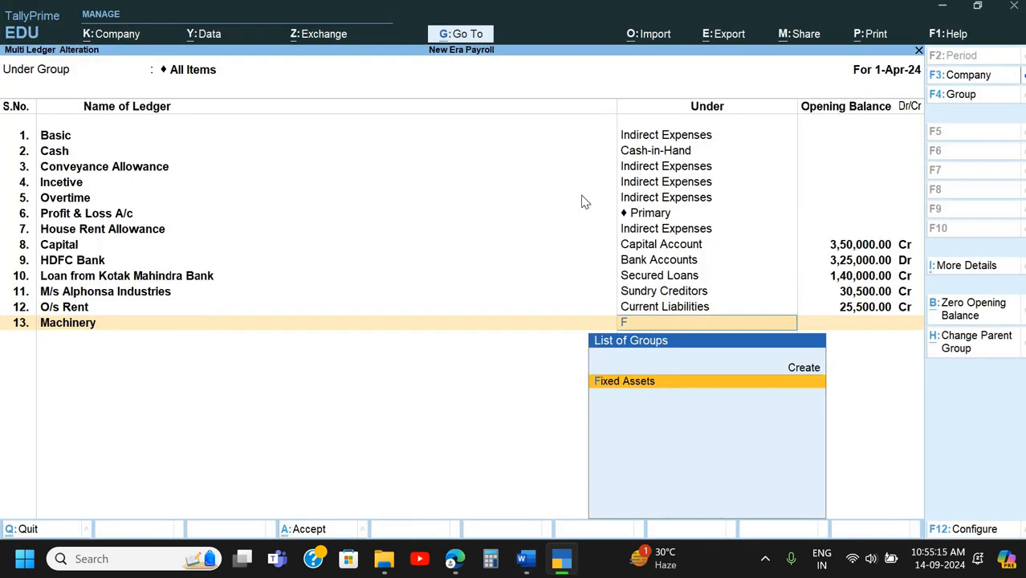
text(i)
key(Return)
- Look up the Machinery amount in Word and set its opening balance to 1,85,000 Dr in TallyPrime
key(alt+Tab)
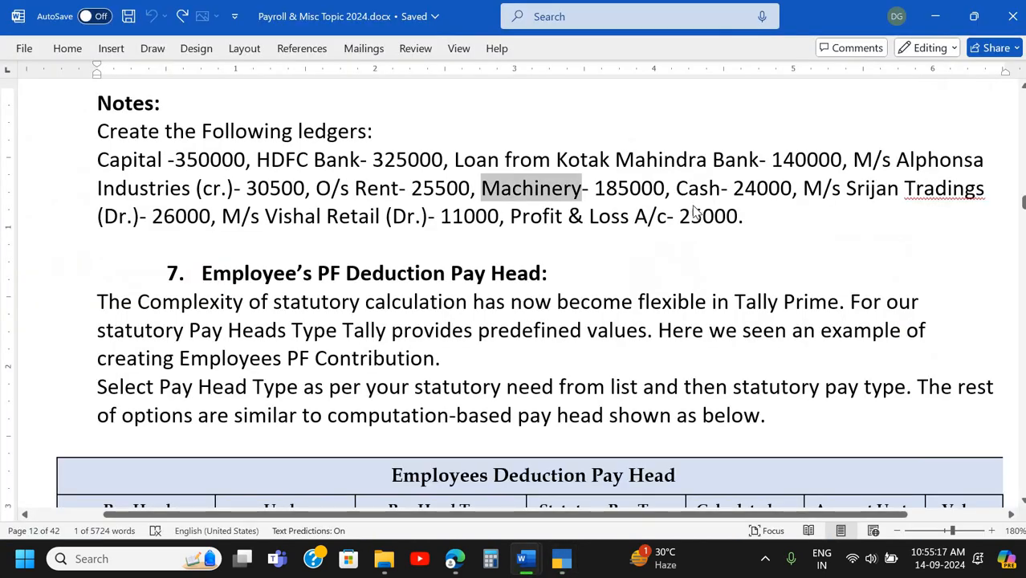
key(alt+Tab)
text(185000)
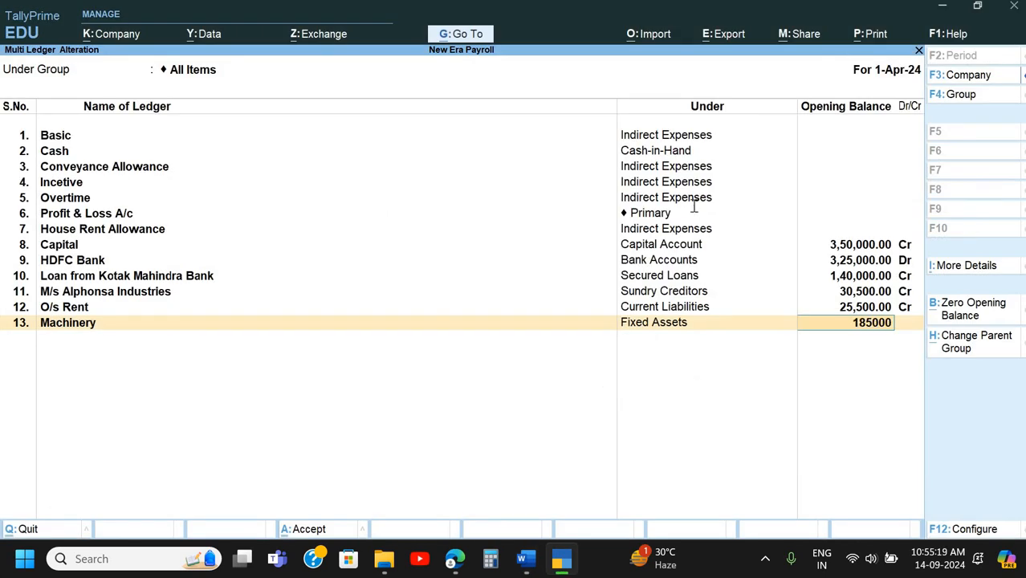
key(Return)
- Check the Cash amount in Word, set the existing Cash ledger's opening balance to 24,000 Dr in TallyPrime, and return to the empty ledger row
key(alt+Tab)
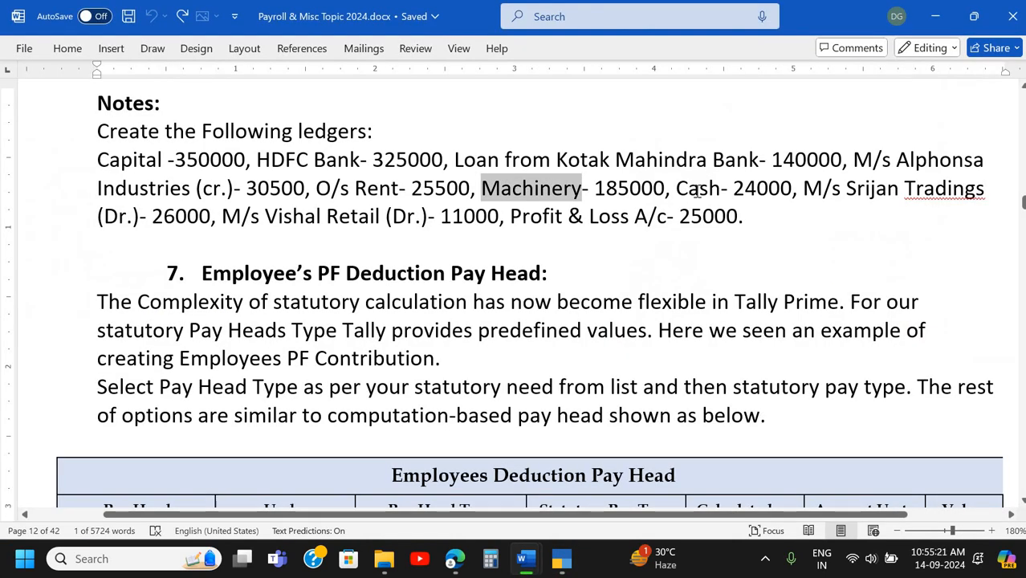
double_click(722, 193)
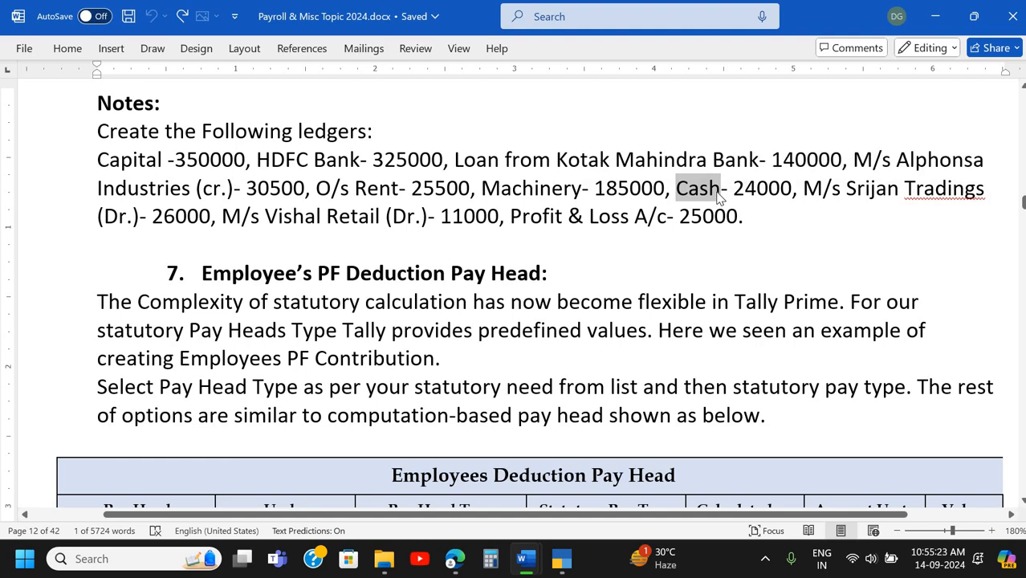
key(alt+Tab)
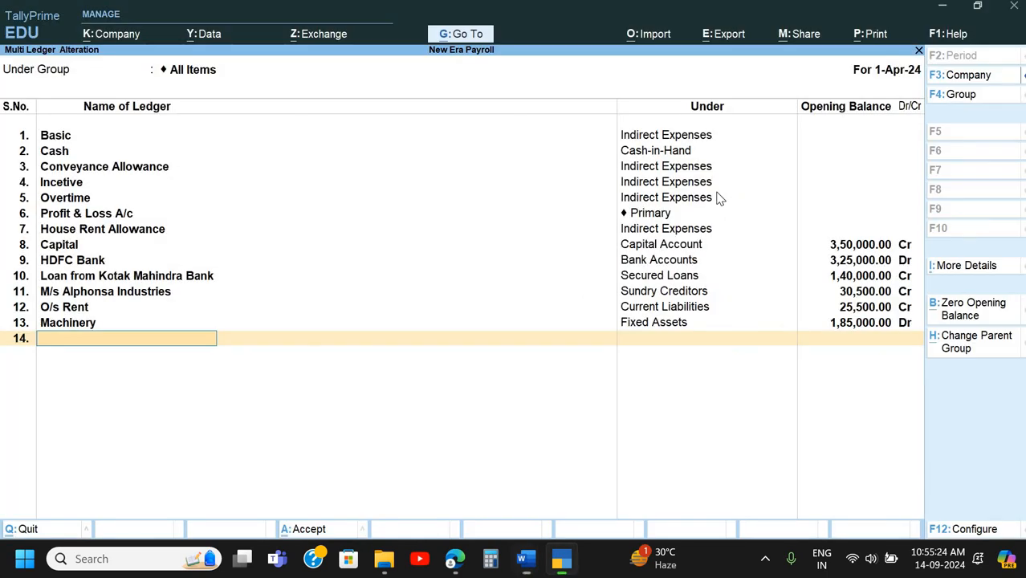
click(640, 154)
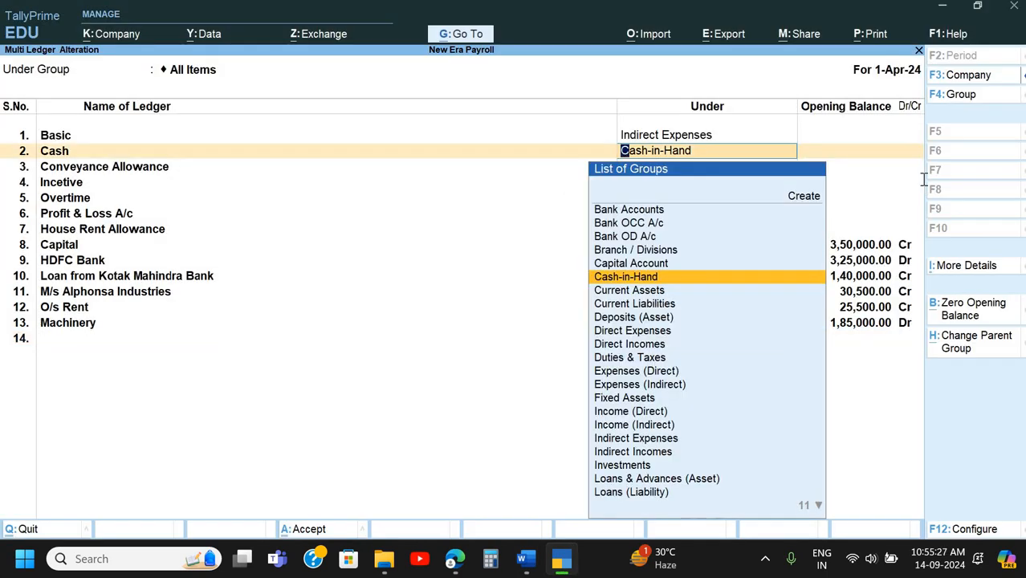
key(Return)
key(alt+Tab)
key(alt+Tab)
text(2)
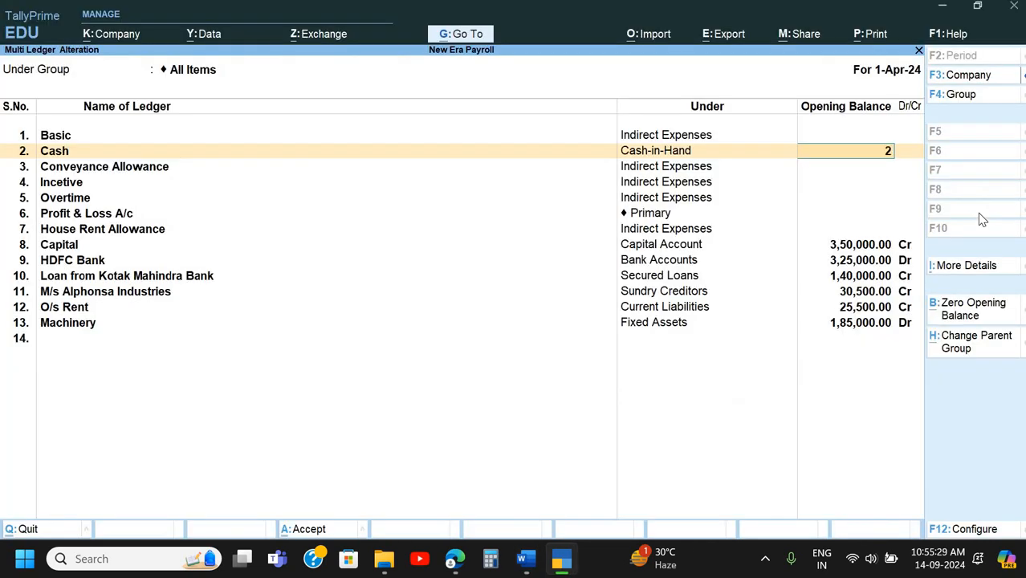
text(4,000)
key(Return)
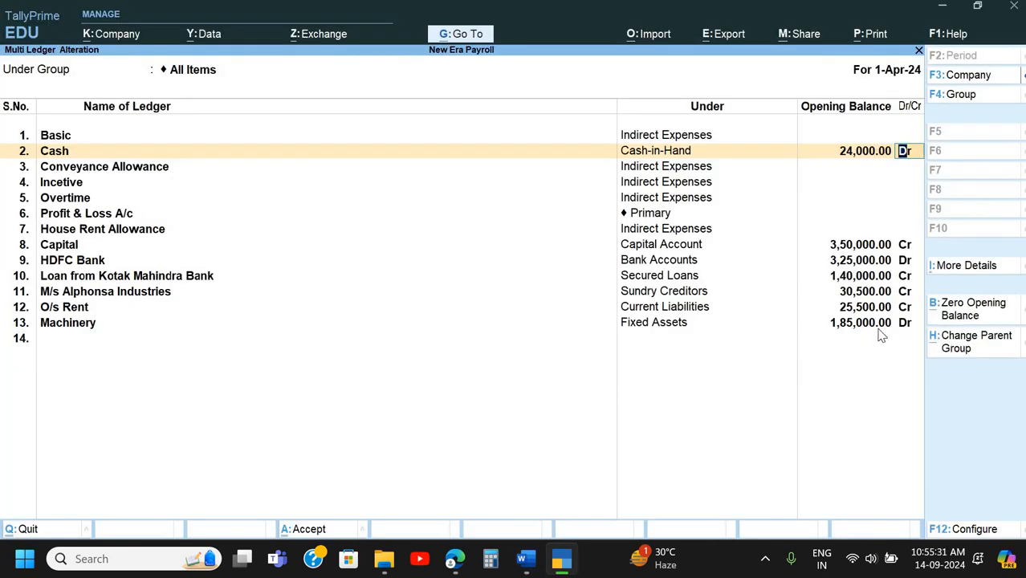
click(876, 324)
key(Return)
key(Return)
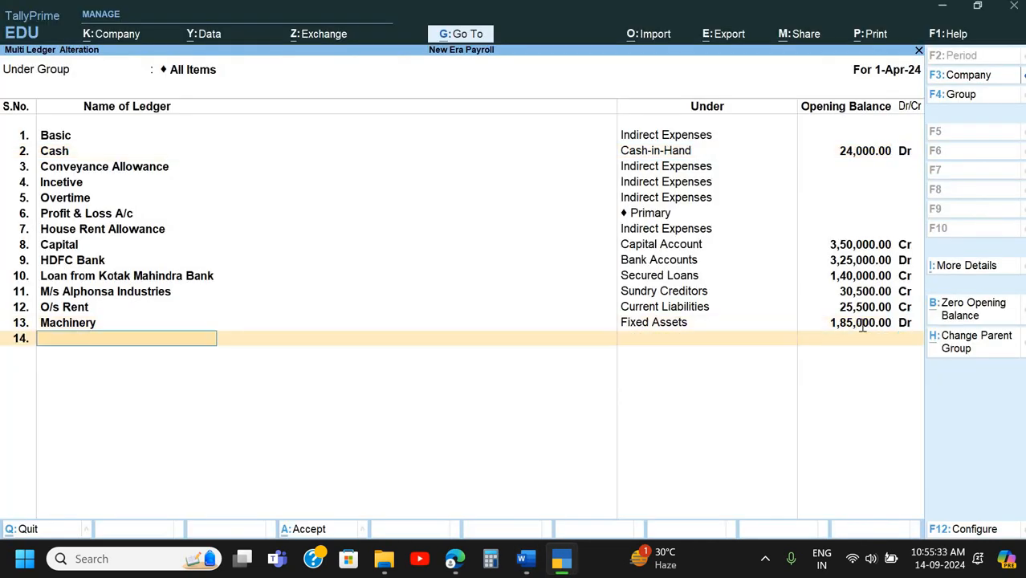
- Copy M/s Srijan Tradings from the Word notes into a new TallyPrime ledger row and place it under Sundry Debtors
key(alt+Tab)
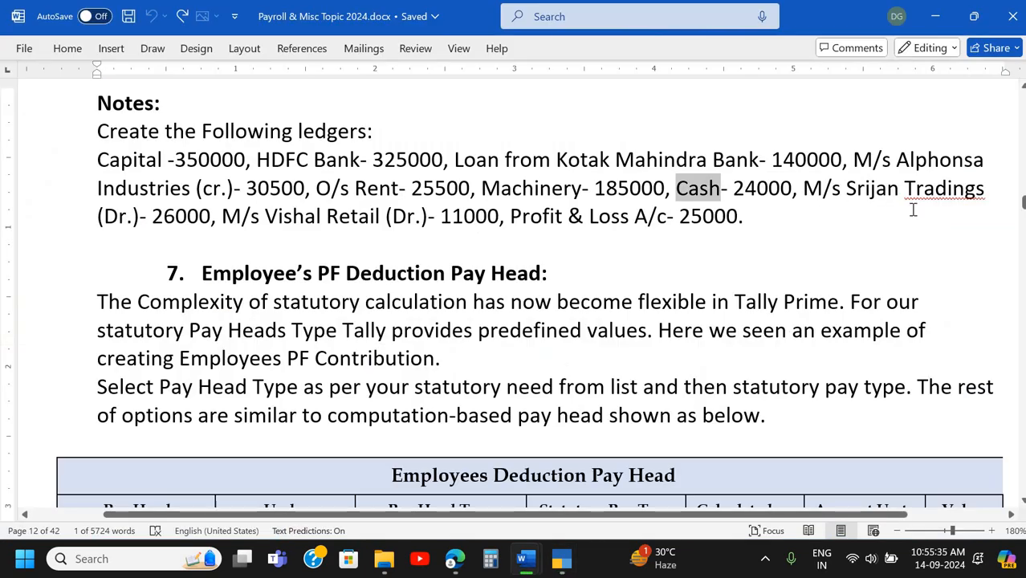
drag(803, 188, 758, 216)
drag(446, 188, 758, 217)
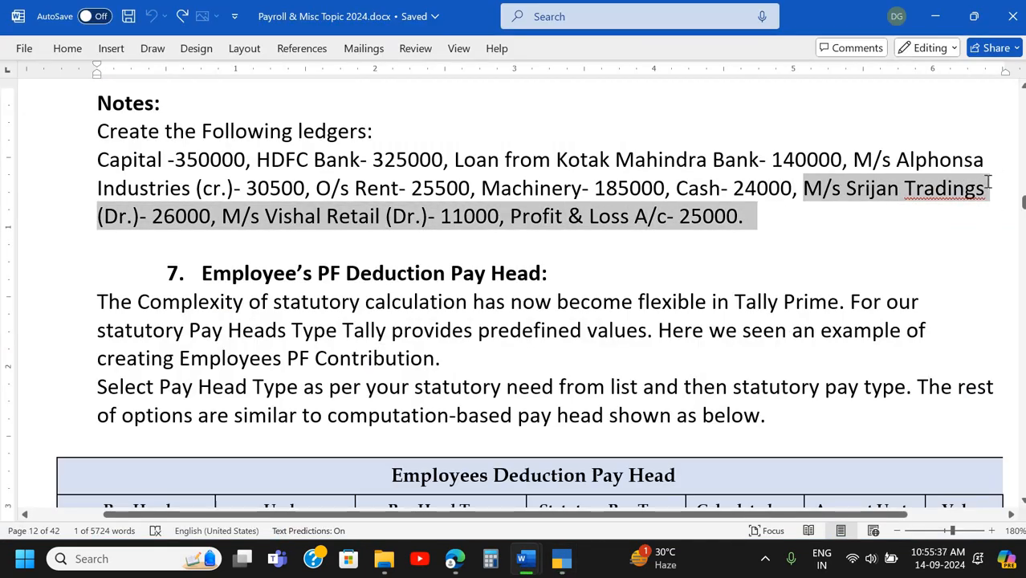
drag(508, 188, 920, 188)
drag(804, 188, 989, 188)
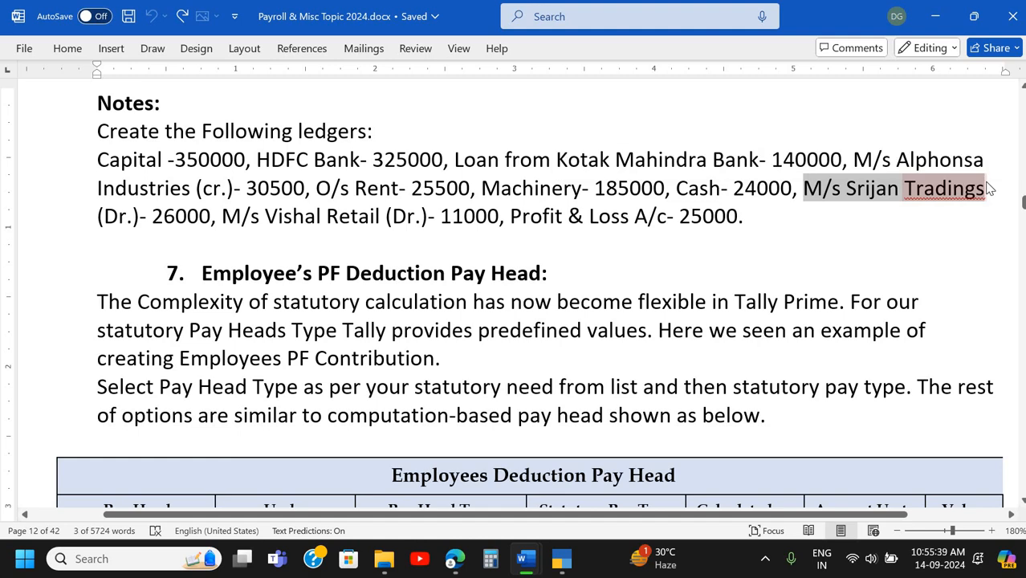
key(alt+Tab)
key(ctrl+alt+v)
key(Return)
text(Sun)
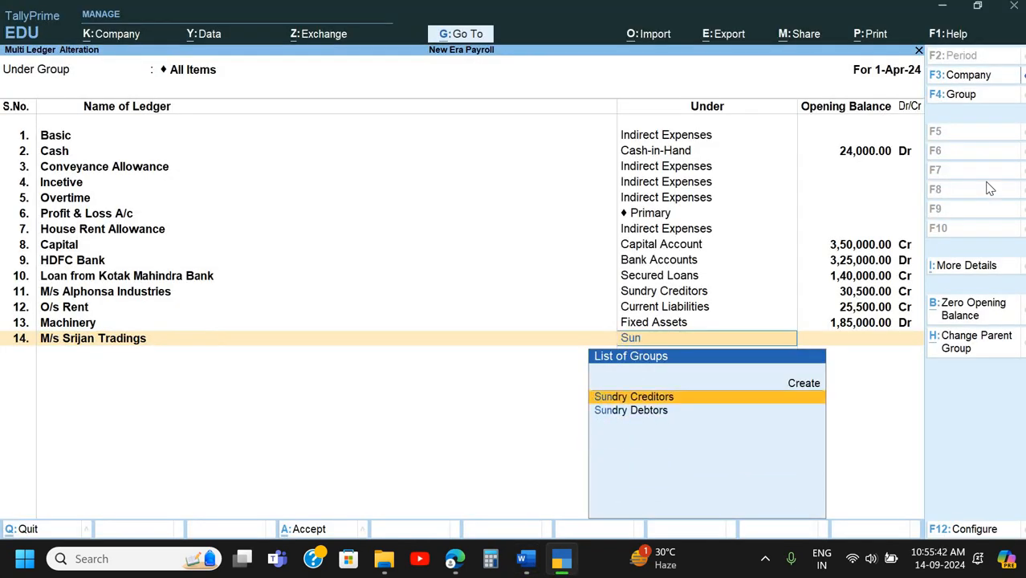
key(Down)
key(Return)
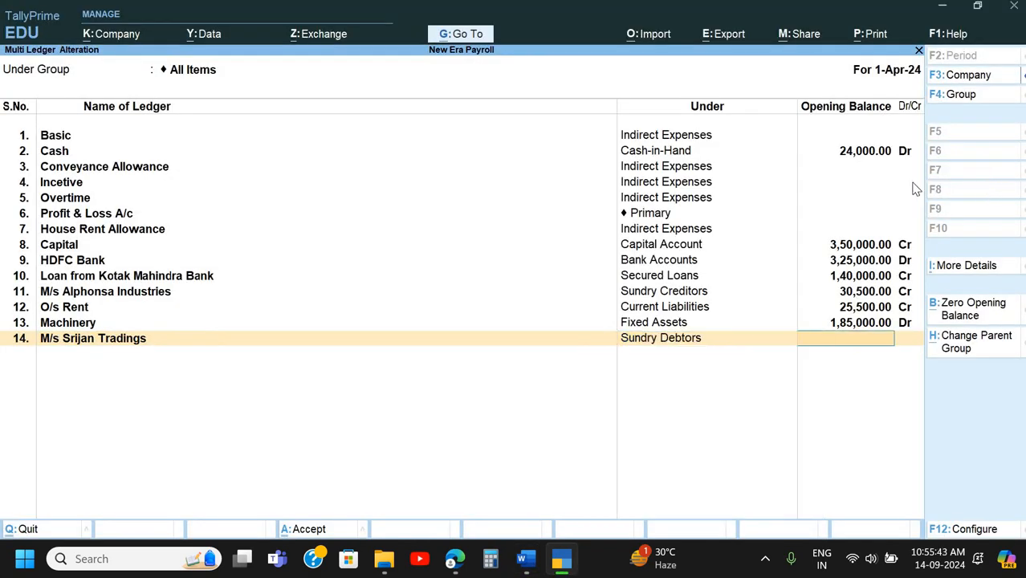
- Look up the M/s Srijan Tradings amount in Word and set its opening balance to 26,000 Dr in TallyPrime
key(alt+Tab)
key(alt+Tab)
text(26000)
key(Return)
- Copy the M/s Vishal Retail name from Word and pass through M/s Srijan Tradings' bill-wise breakup in TallyPrime without entering bill details
key(alt+Tab)
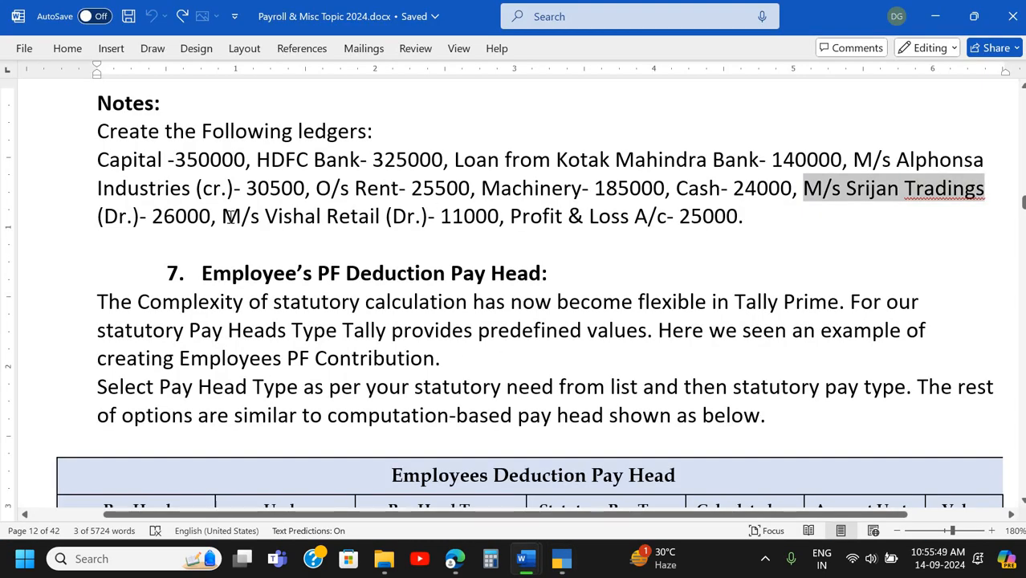
drag(223, 217, 374, 225)
key(ctrl+c)
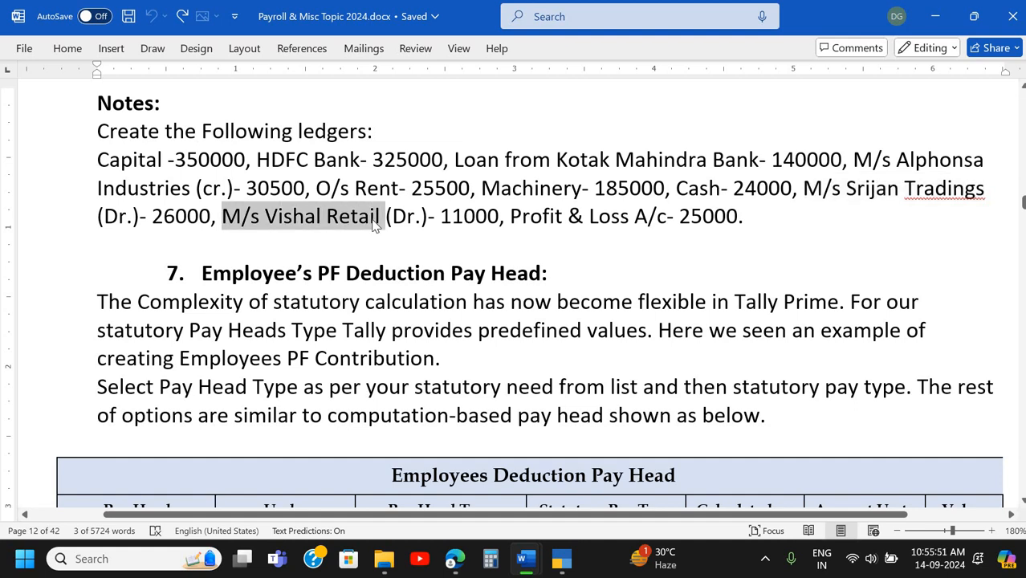
key(alt+Tab)
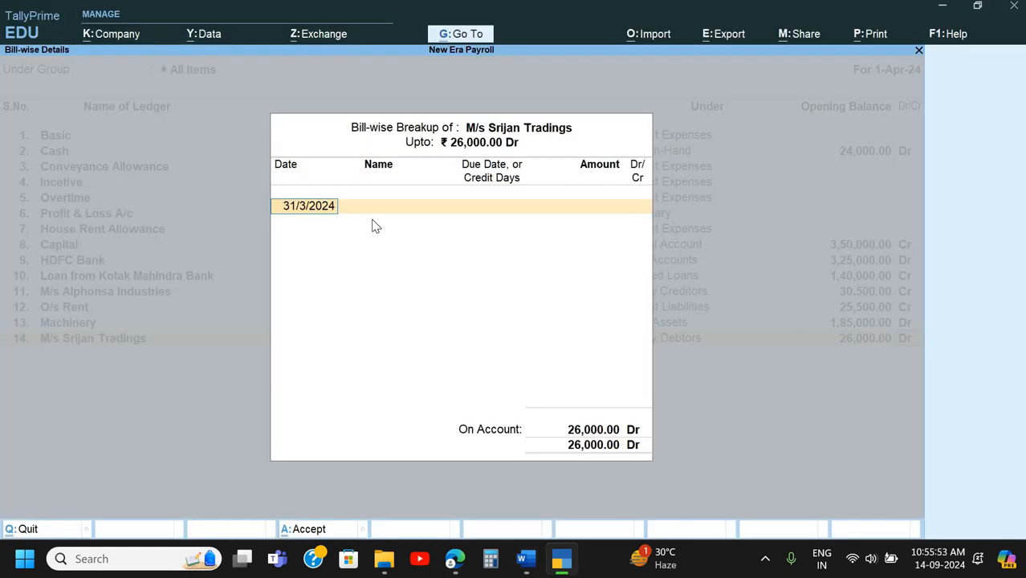
key(Return)
key(Return)
- Paste M/s Vishal Retail into a new ledger row and place it under Sundry Debtors
key(ctrl+v)
key(Return)
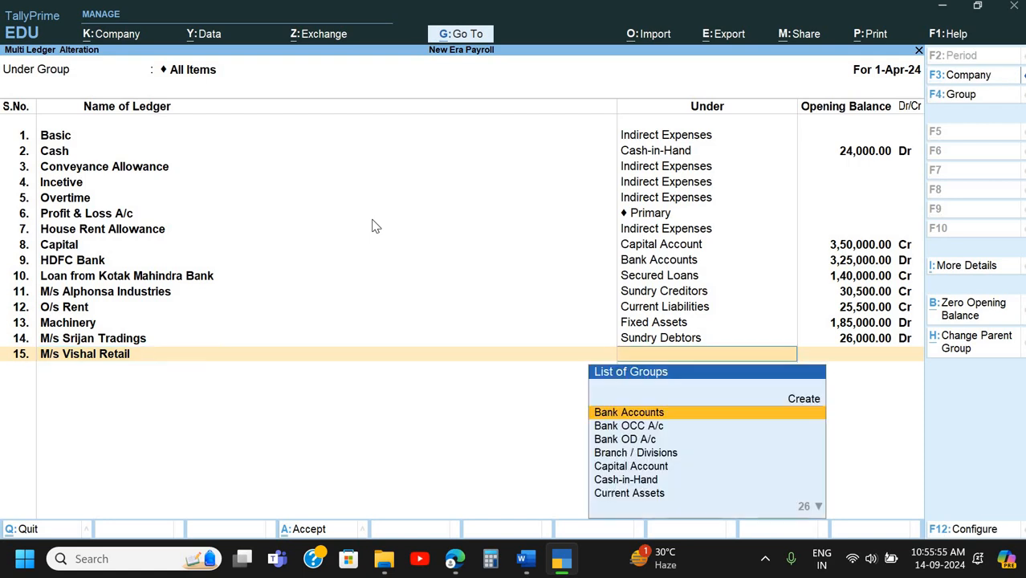
text(Sun)
key(Down)
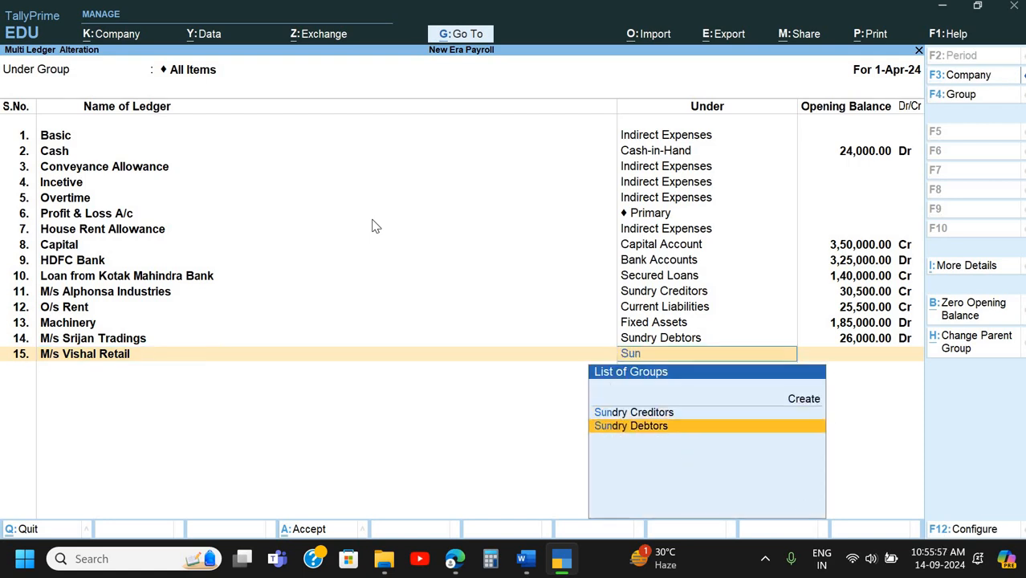
key(Return)
- Look up the M/s Vishal Retail amount in Word, set its opening balance to 11,000 Dr in TallyPrime, and leave its bill-wise breakup without bill details
key(alt+Tab)
key(alt+Tab)
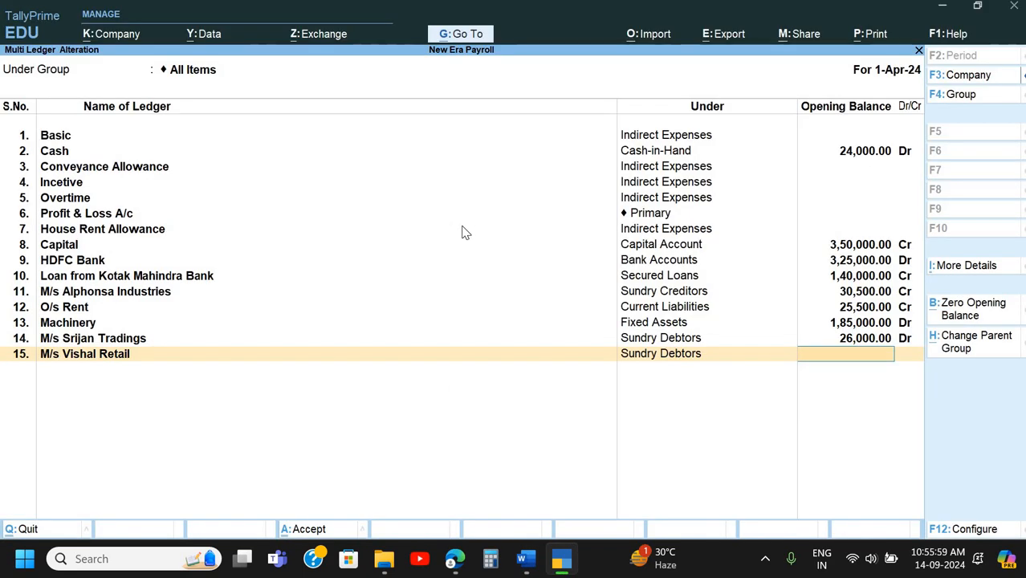
text(11000)
key(Return)
key(Return)
key(alt+Tab)
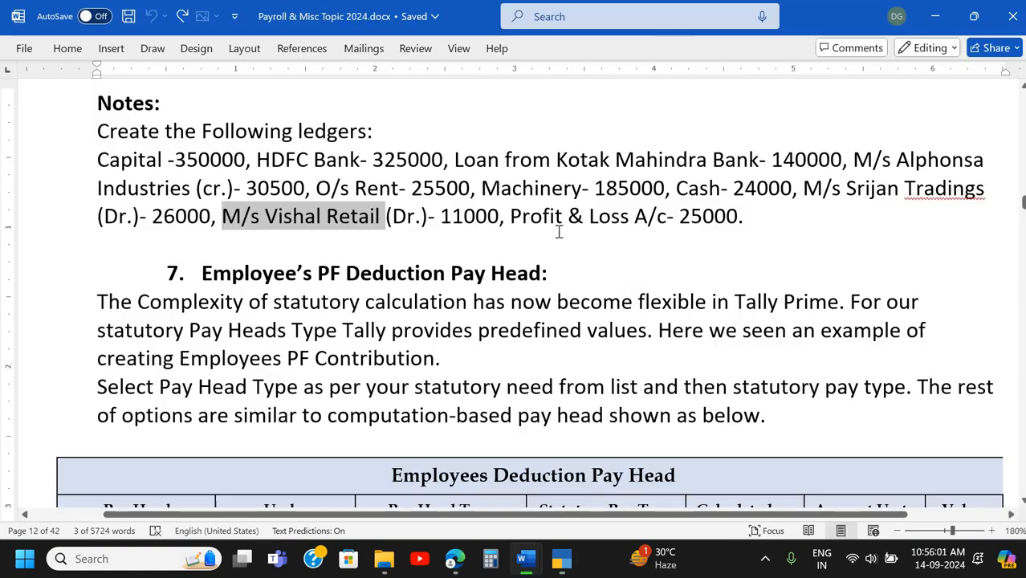
key(alt+Tab)
key(Return)
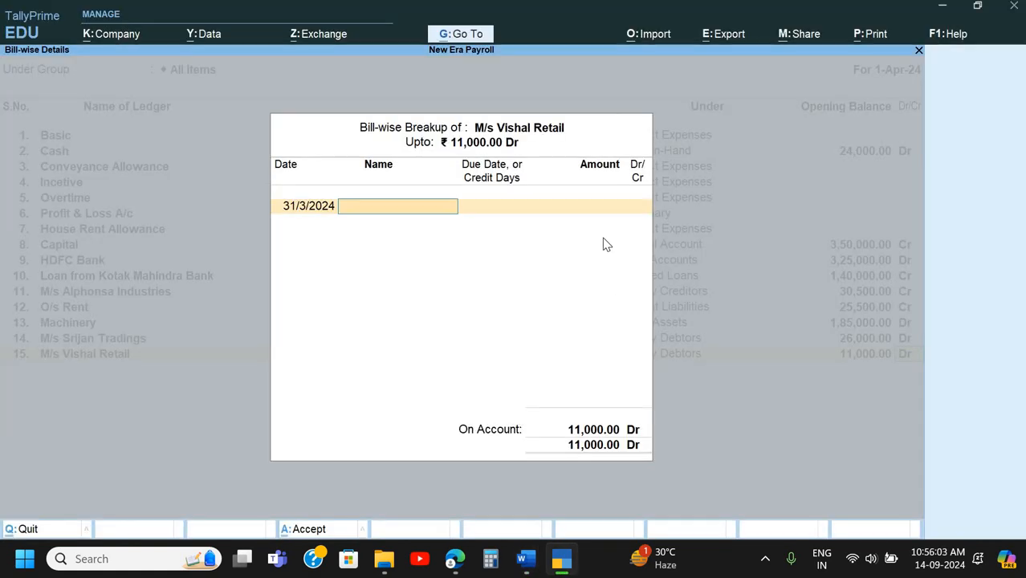
key(Return)
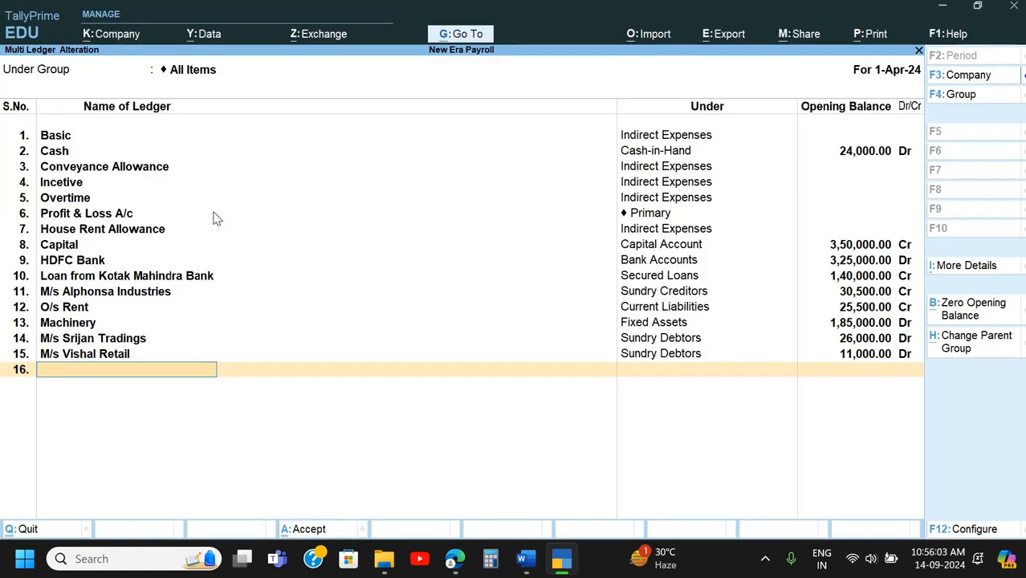
- Check the Profit & Loss A/c amount in Word, set its opening balance to 25,000 Cr in TallyPrime, and save the ledgers, returning to the Gateway of Tally
click(655, 219)
key(alt+Tab)
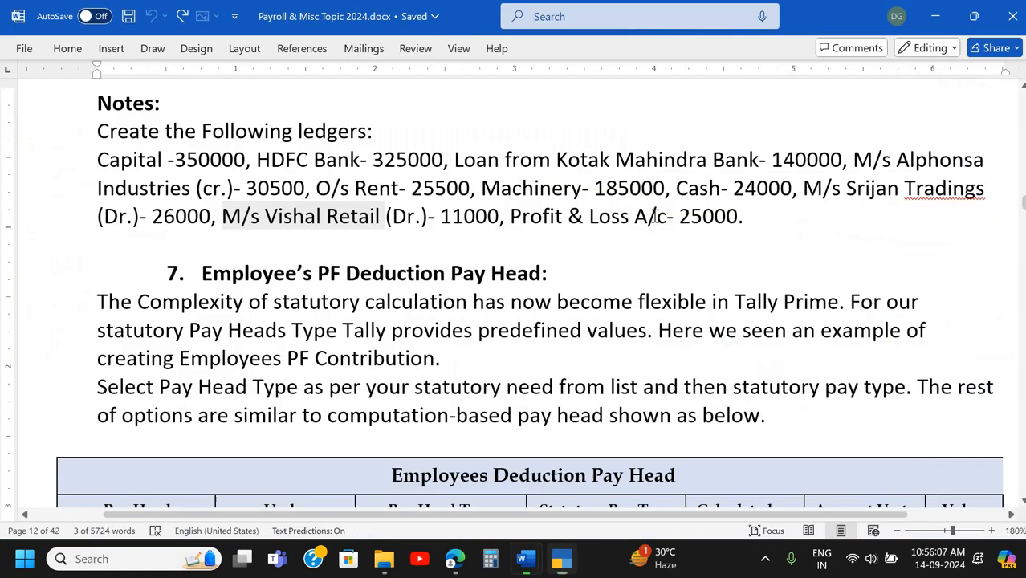
key(alt+Tab)
text(25,0)
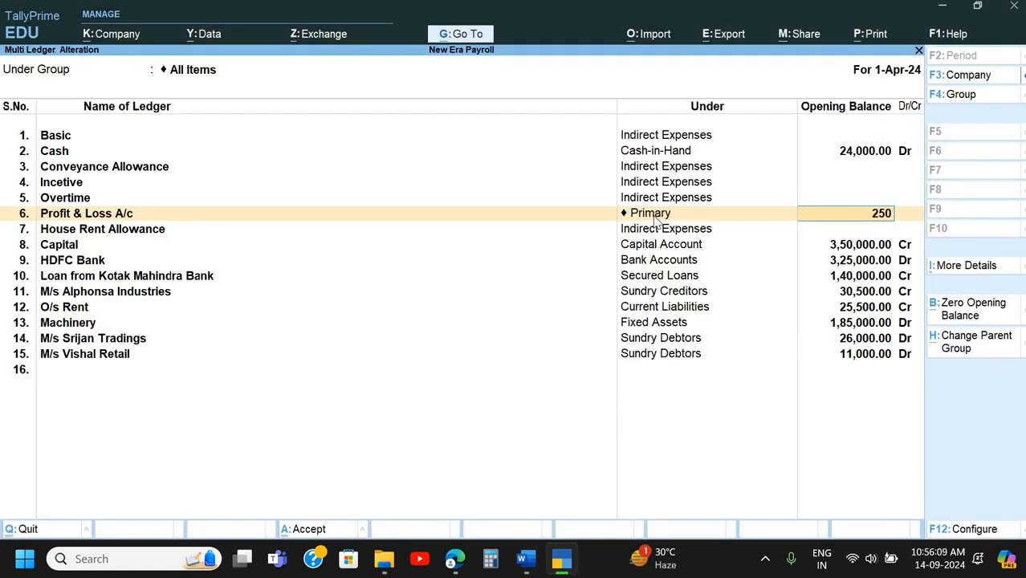
text(00)
key(Return)
key(Return)
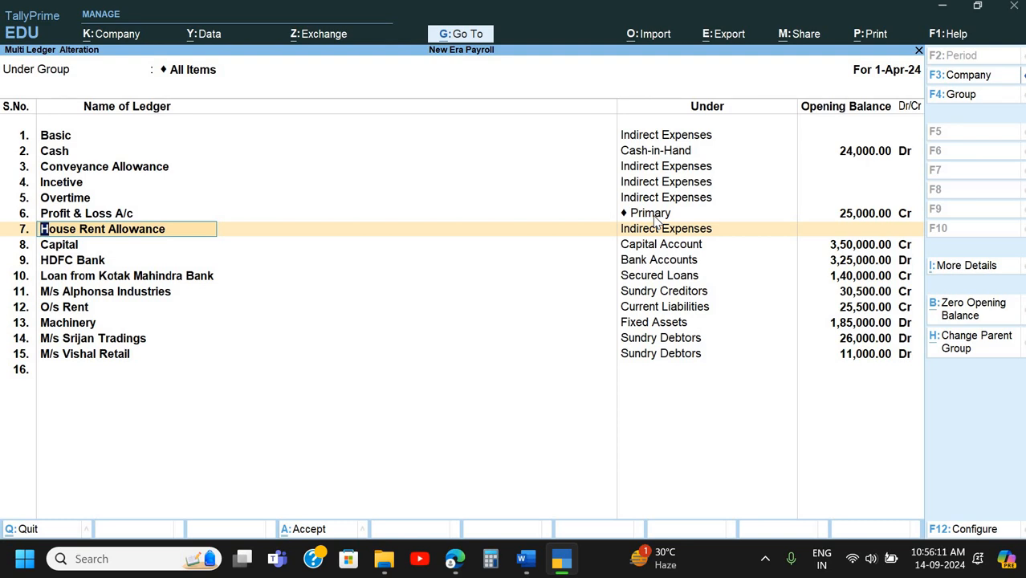
key(ctrl+a)
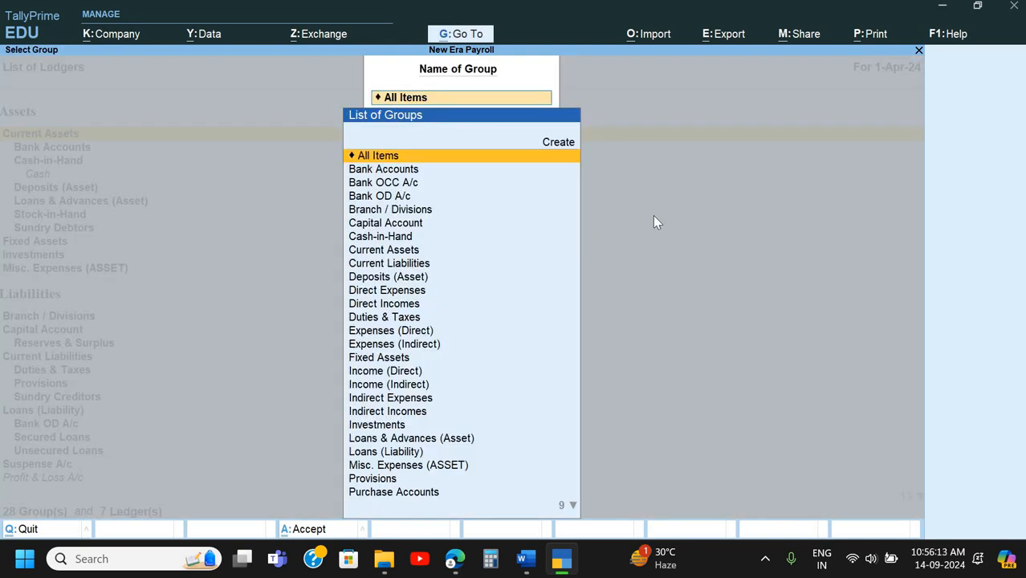
key(Escape)
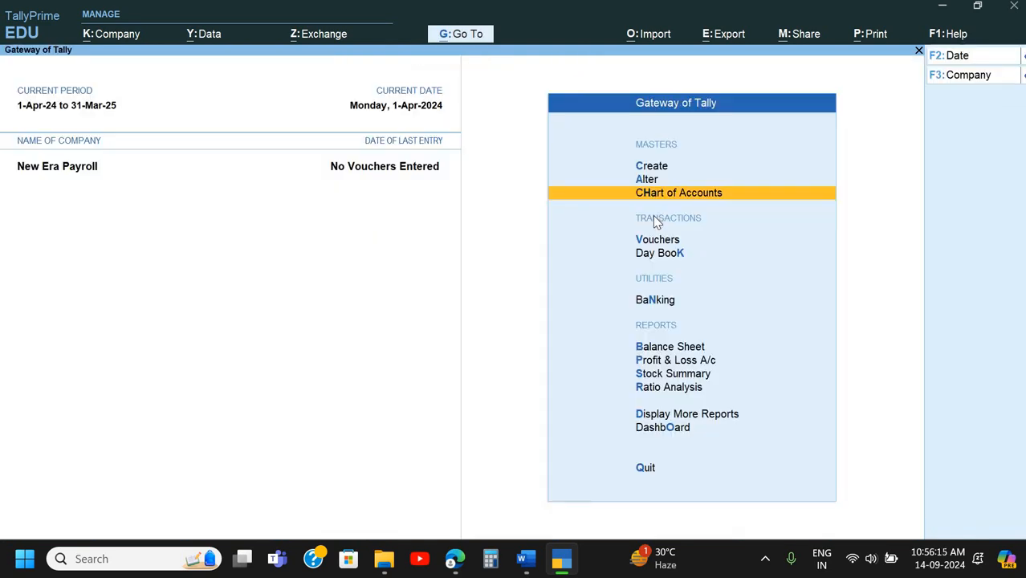
- Switch to the Word notes and copy the pay head name Employees PF Deduction @ 12% from the Employees Deduction Pay Head table
key(Escape)
key(alt+Tab)
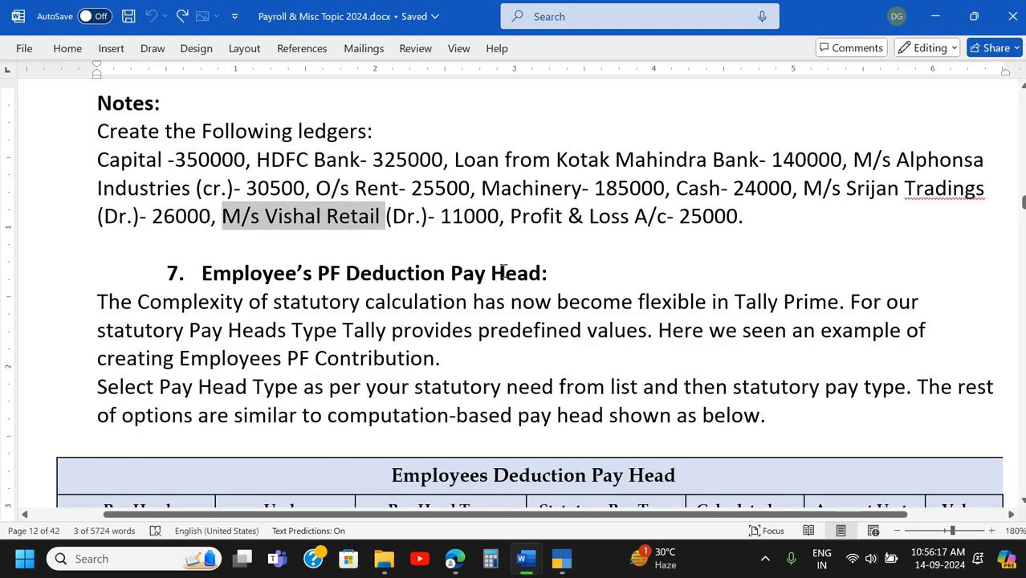
scroll(504, 270, down, 3)
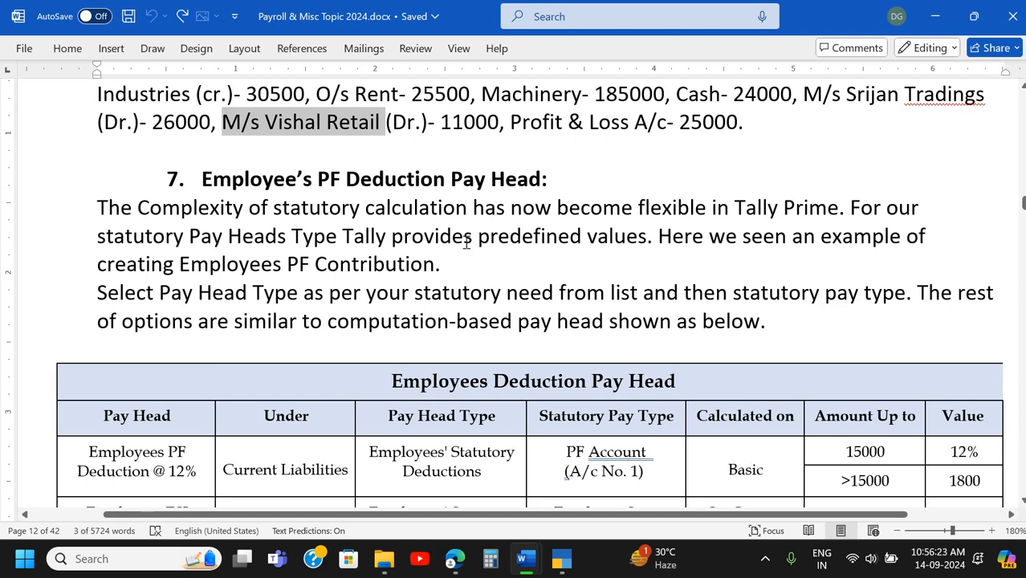
scroll(467, 241, down, 5)
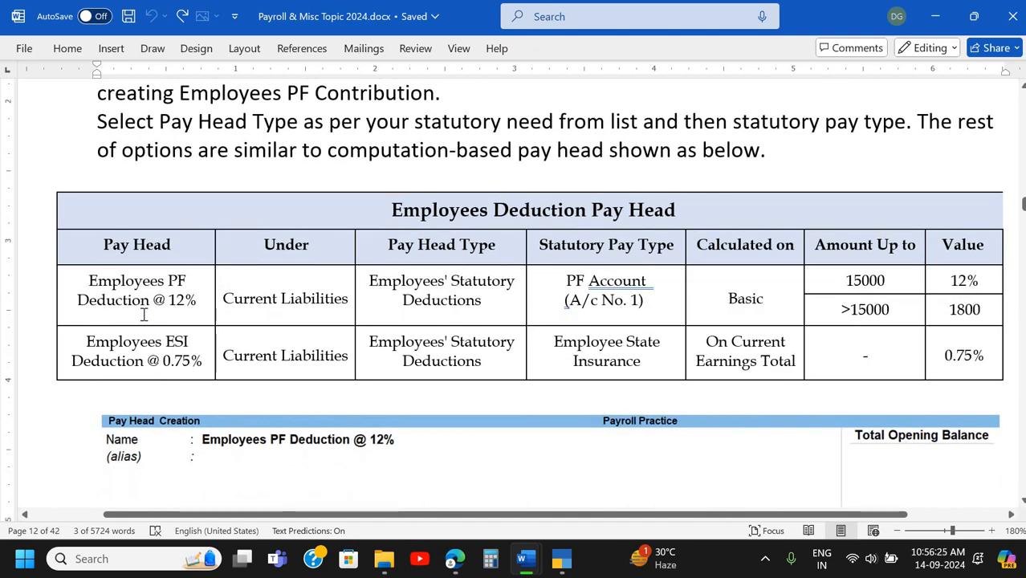
scroll(144, 315, down, 1)
triple_click(194, 257)
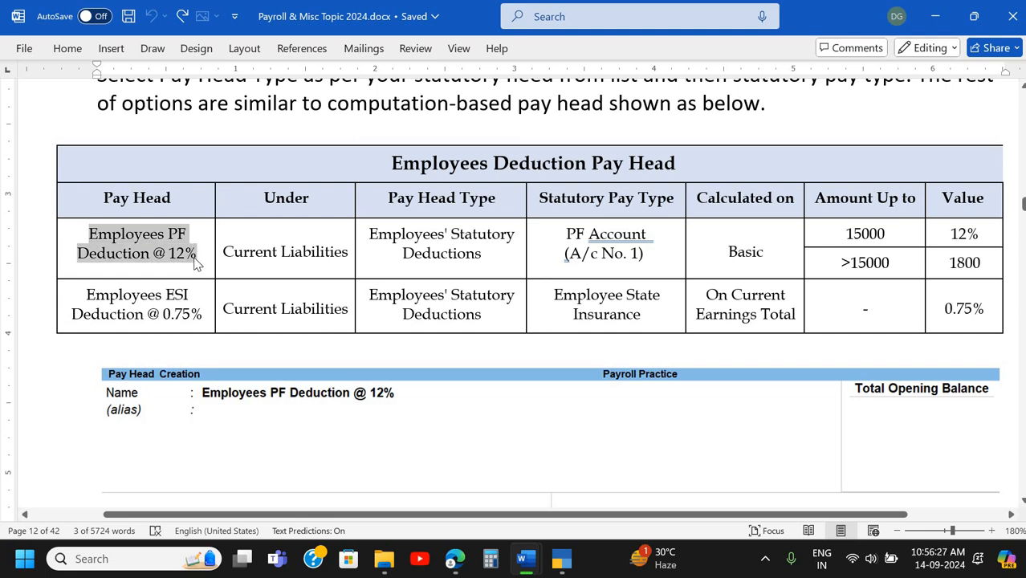
key(ctrl+c)
- Return to TallyPrime, start a new pay head, and name it Employees PF Deduction @ 12% without an alias
key(alt+Tab)
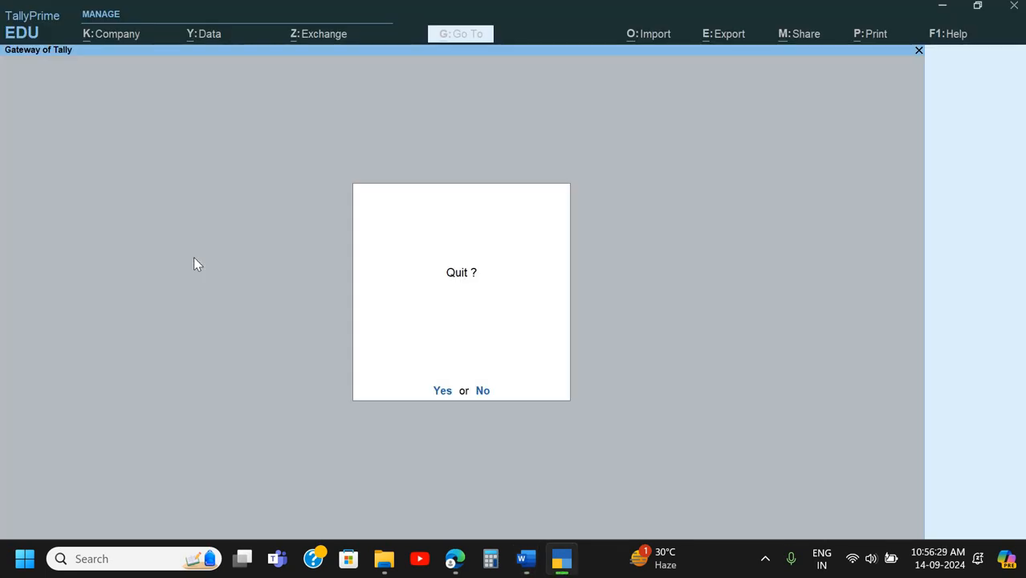
key(Escape)
key(Down)
key(Up)
key(Return)
key(Down)
key(Down)
key(Down)
key(Down)
key(Down)
key(Down)
key(Down)
key(Down)
key(Down)
key(Down)
key(Down)
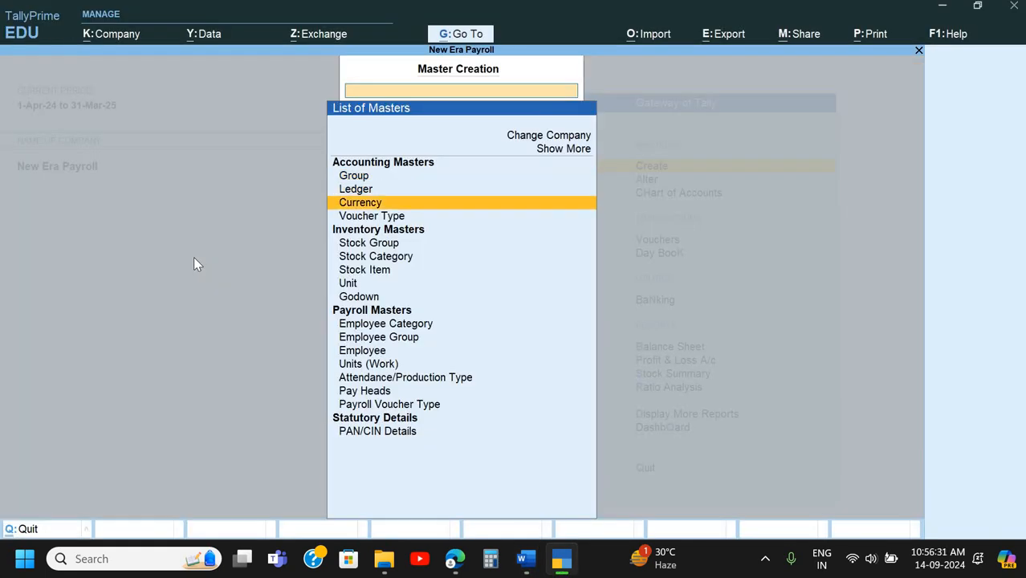
key(Down)
key(Down)
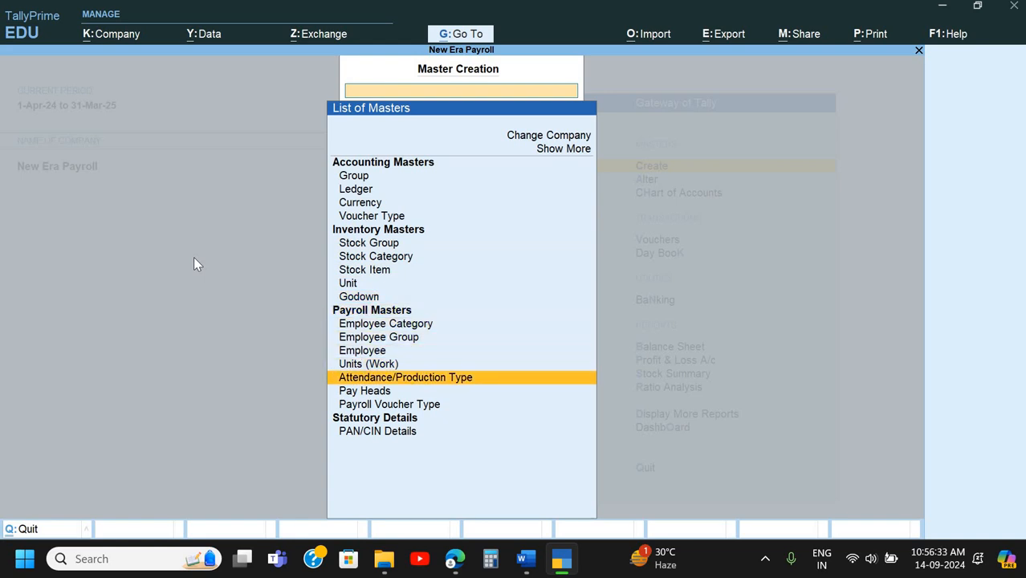
key(Down)
key(Return)
key(ctrl+v)
key(Return)
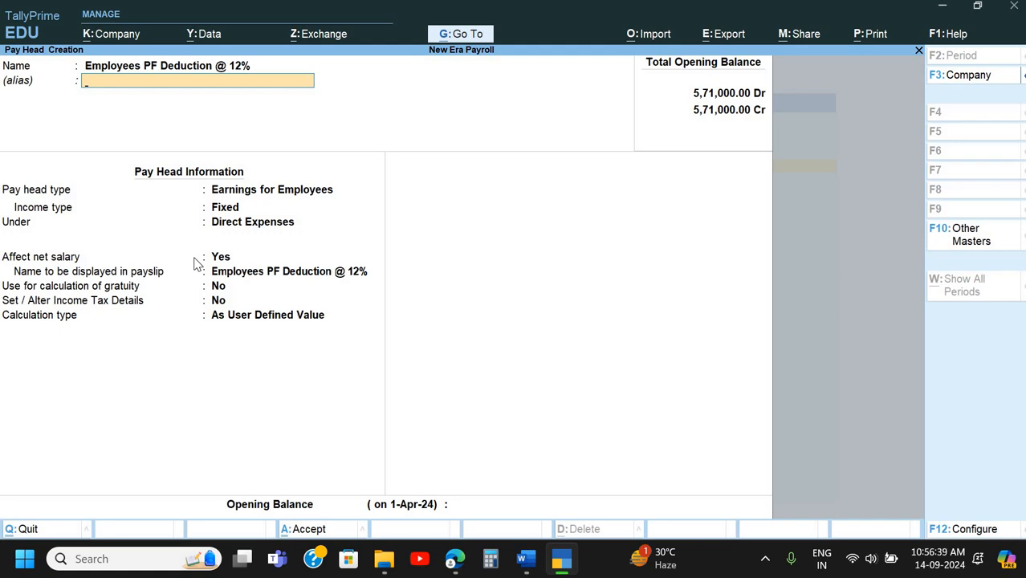
key(Return)
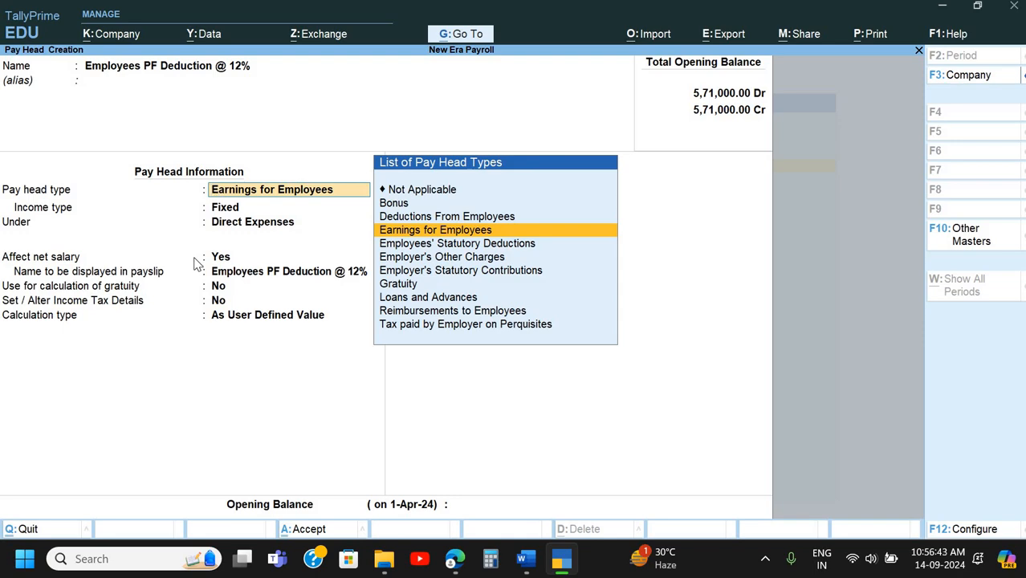
- Check the sample pay head in Word and set the pay head type to Employees' Statutory Deductions in TallyPrime
key(alt+Tab)
scroll(306, 305, down, 4)
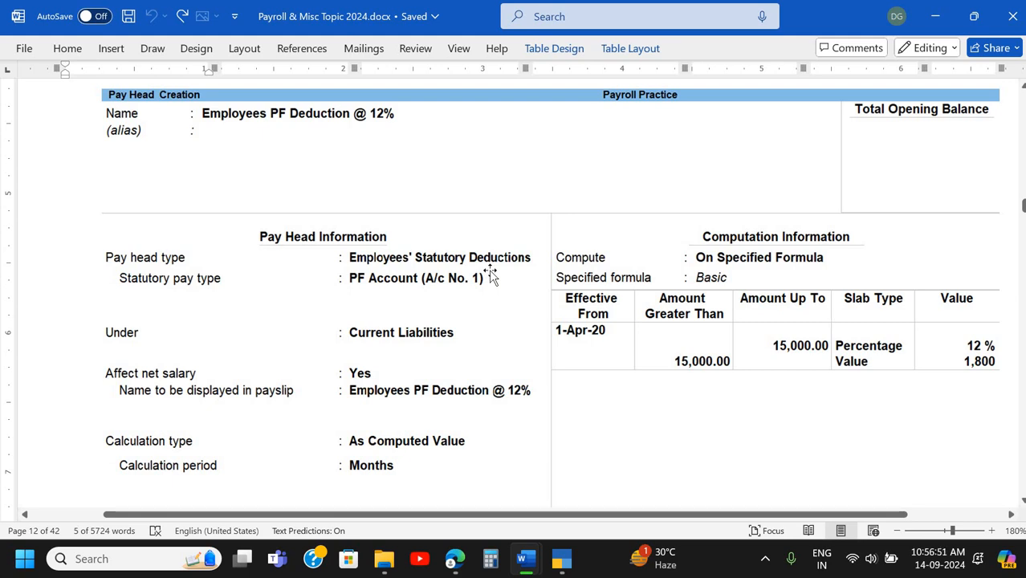
key(alt+Tab)
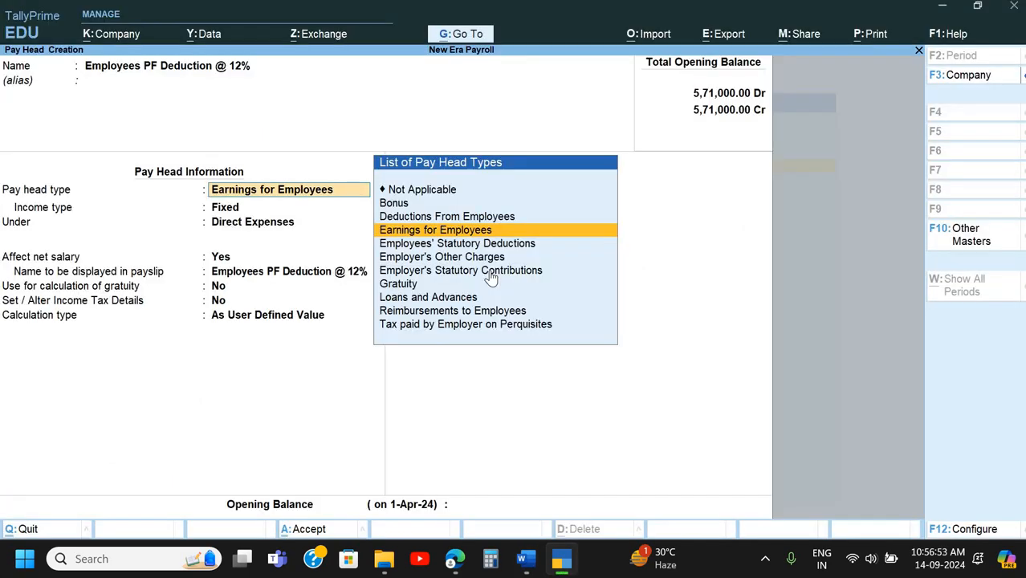
key(Down)
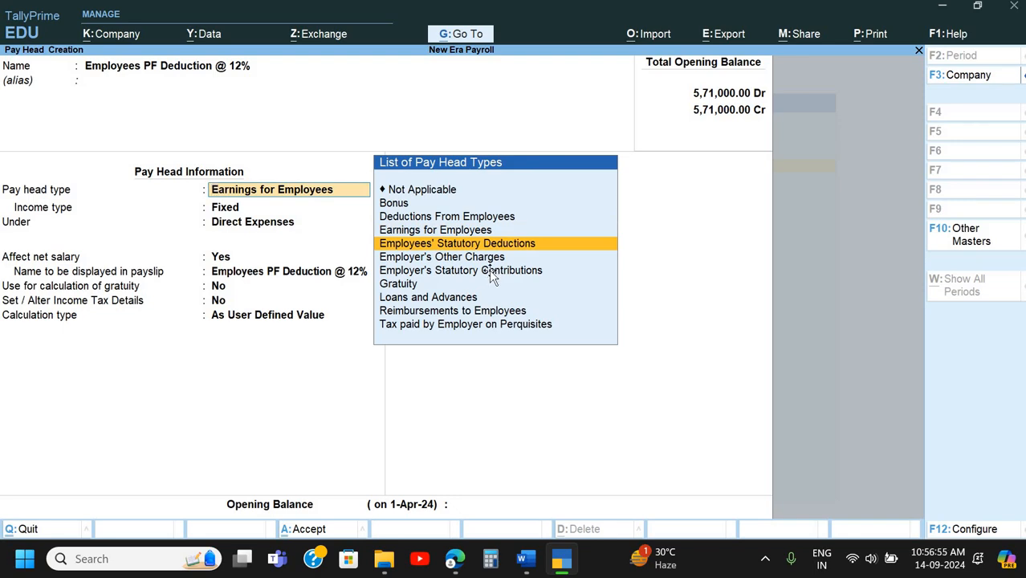
key(alt+Tab)
key(alt+Tab)
key(alt+Tab)
key(alt+Tab)
key(Return)
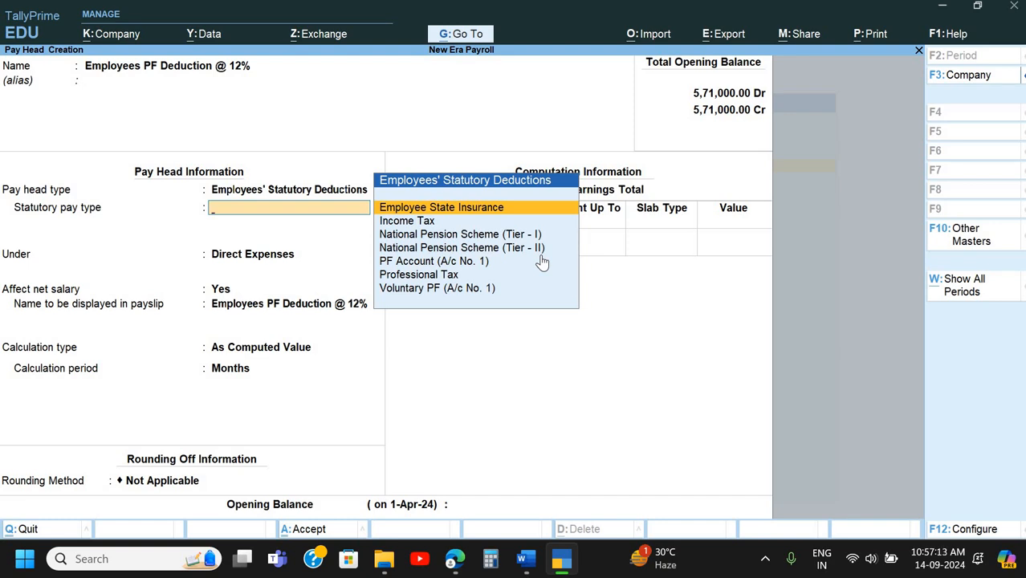
- Set the statutory pay type to PF Account (A/c No. 1), checking it against the sample in Word
key(Down)
key(Down)
key(Down)
key(Down)
key(Up)
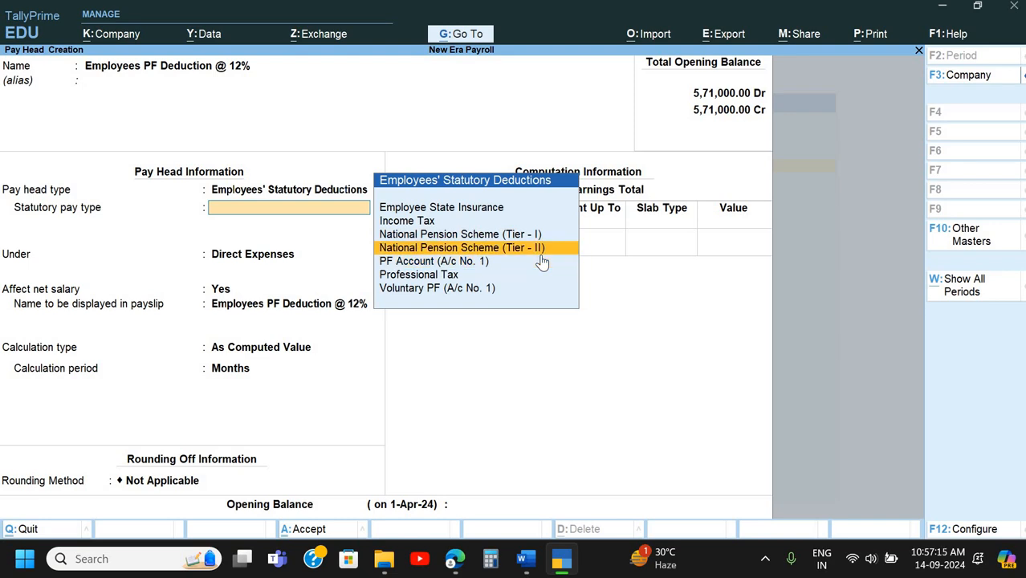
key(Up)
key(Up)
key(Up)
key(Down)
key(Down)
key(Down)
key(Down)
key(Down)
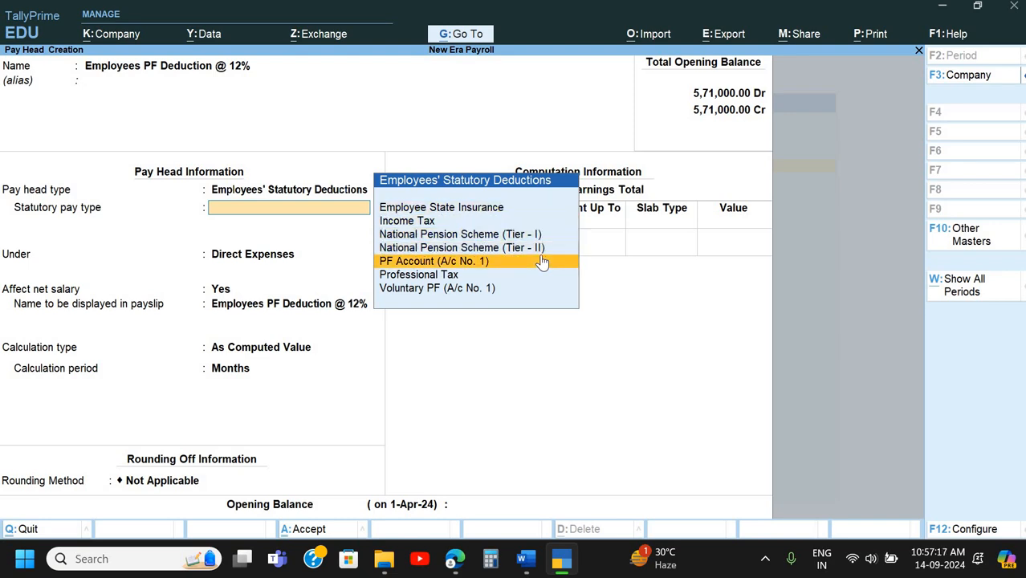
key(Up)
click(541, 258)
key(alt+Tab)
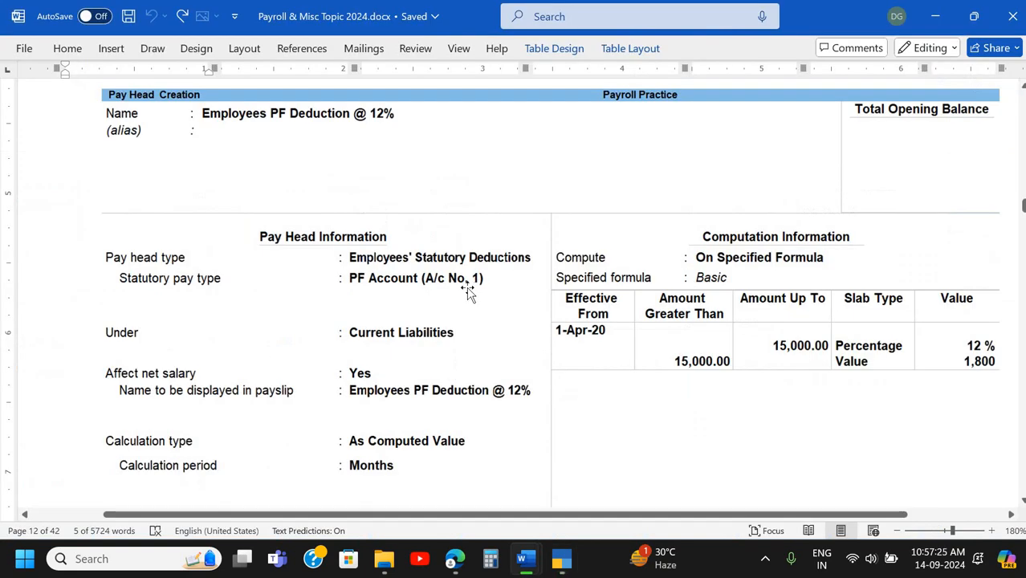
key(alt+Tab)
key(Return)
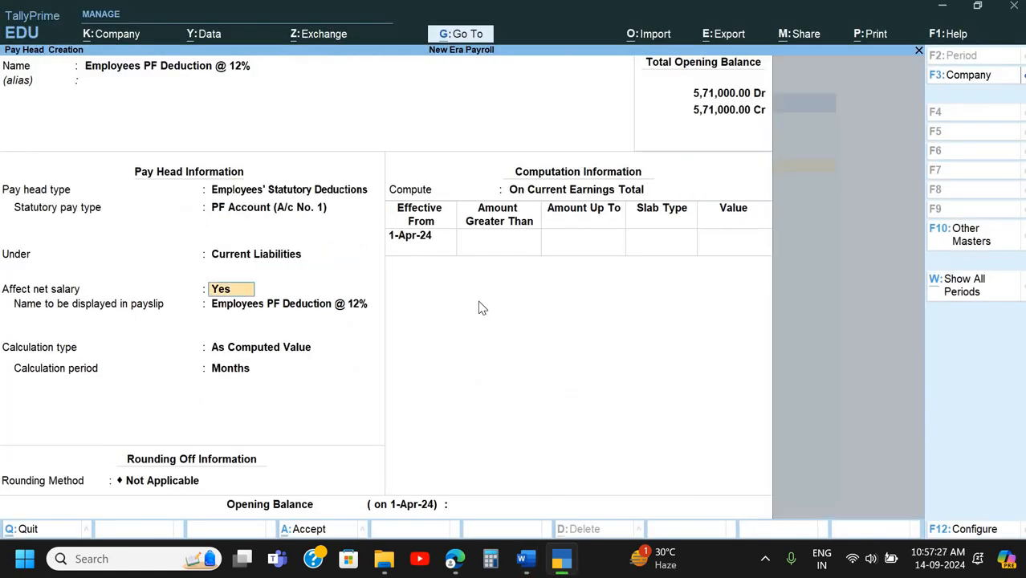
- Place the PF deduction under Current Liabilities, affecting net salary, and keep its name for the payslip
key(BackSpace)
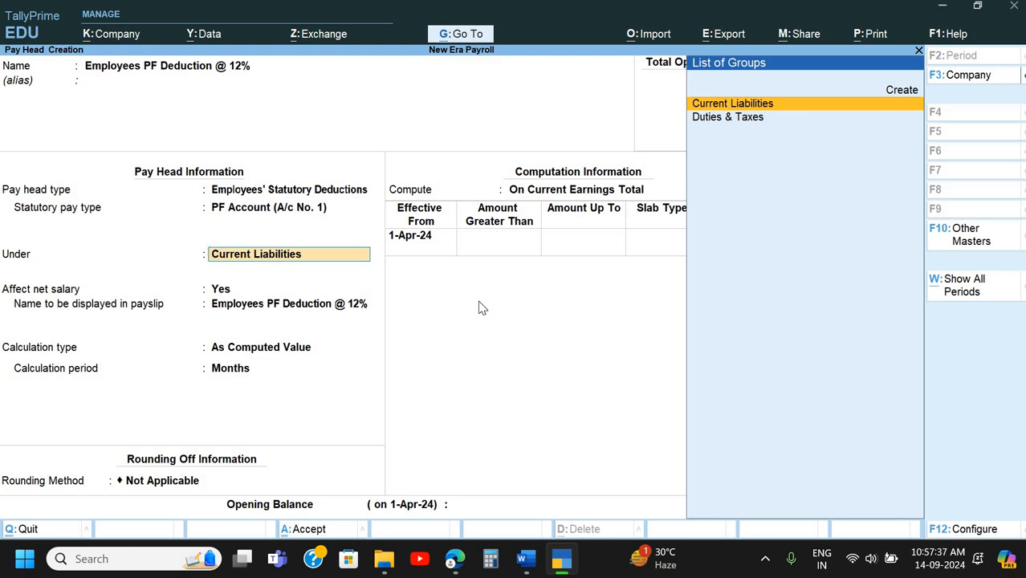
key(Return)
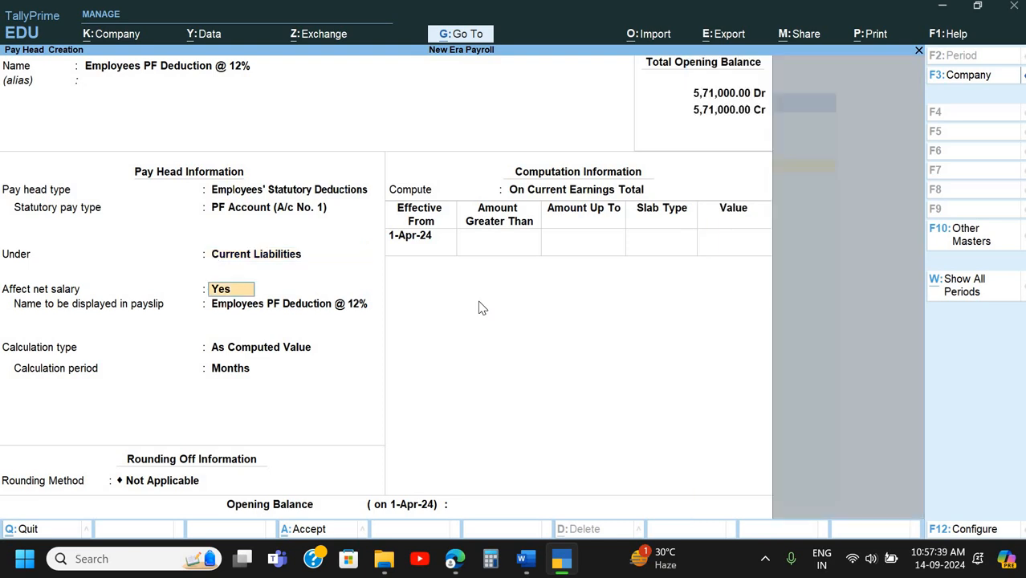
key(Return)
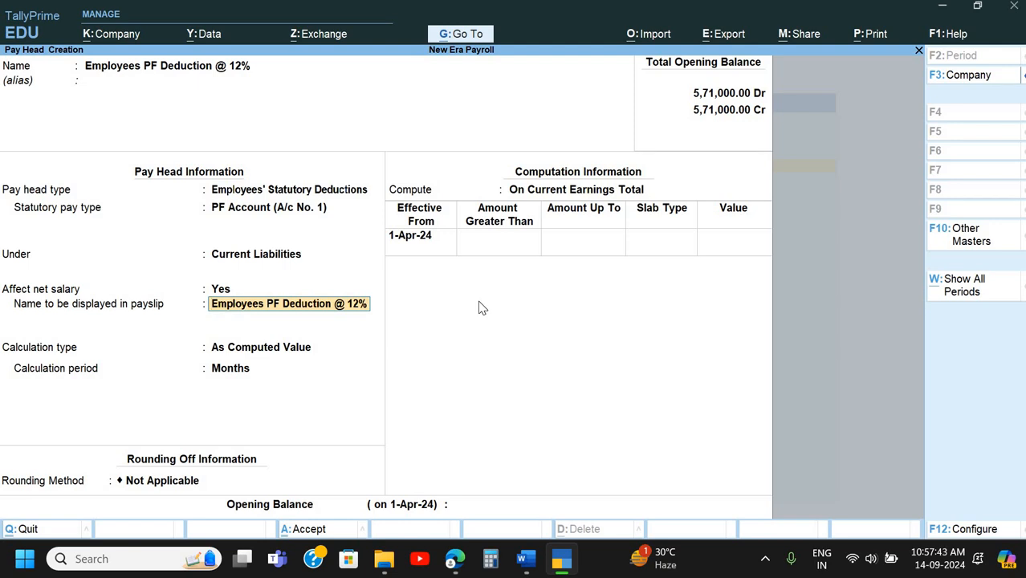
key(Return)
- Compare the calculation settings with the Word sample and leave the rounding method at Not Applicable in TallyPrime
key(alt+Tab)
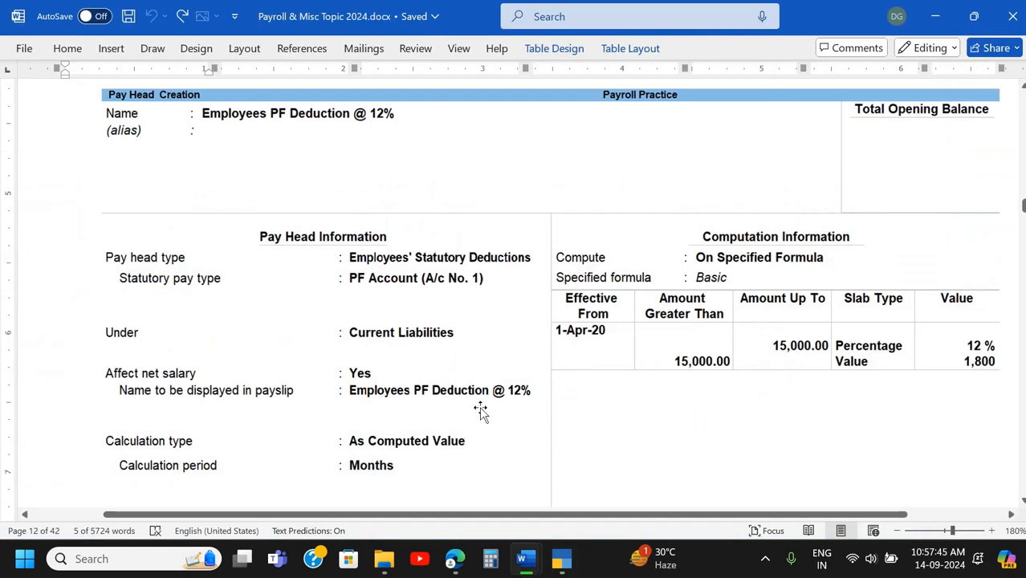
scroll(481, 409, down, 2)
key(alt+Tab)
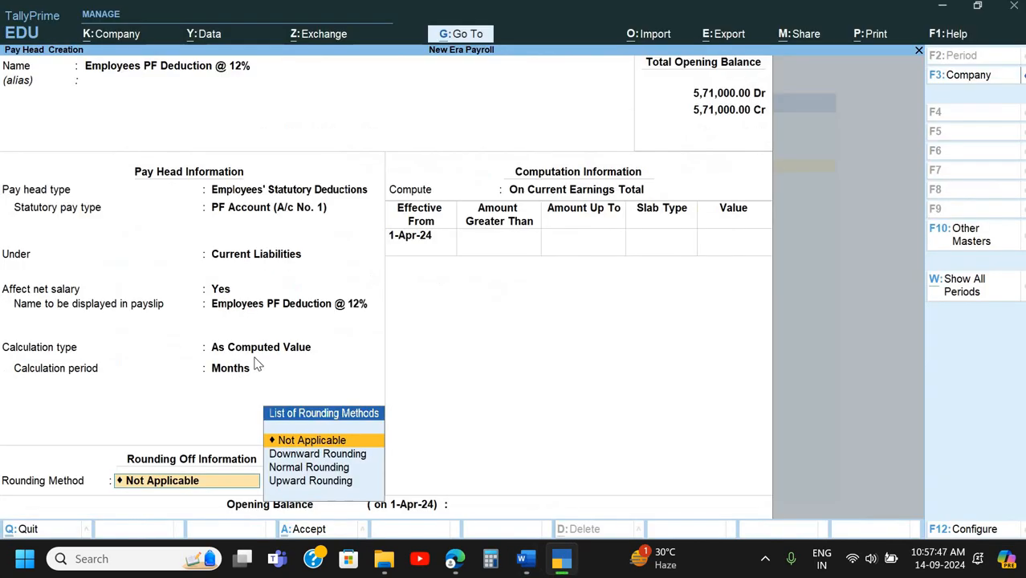
key(BackSpace)
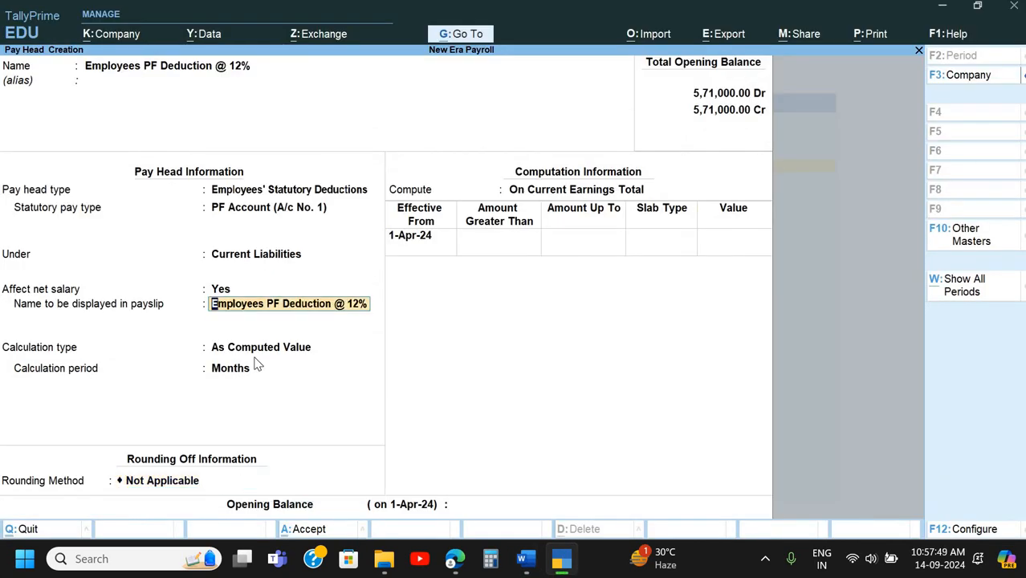
key(Return)
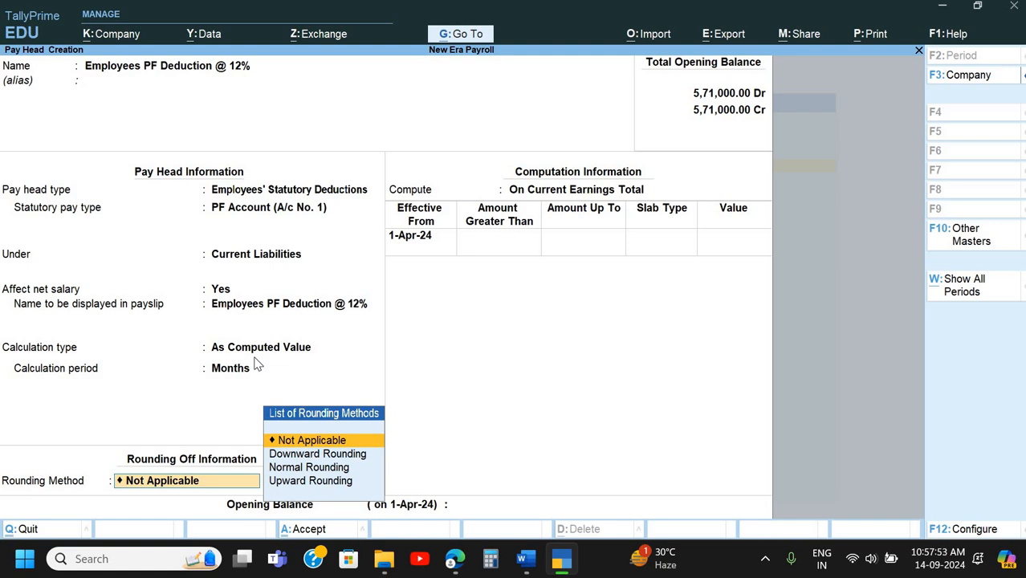
key(Return)
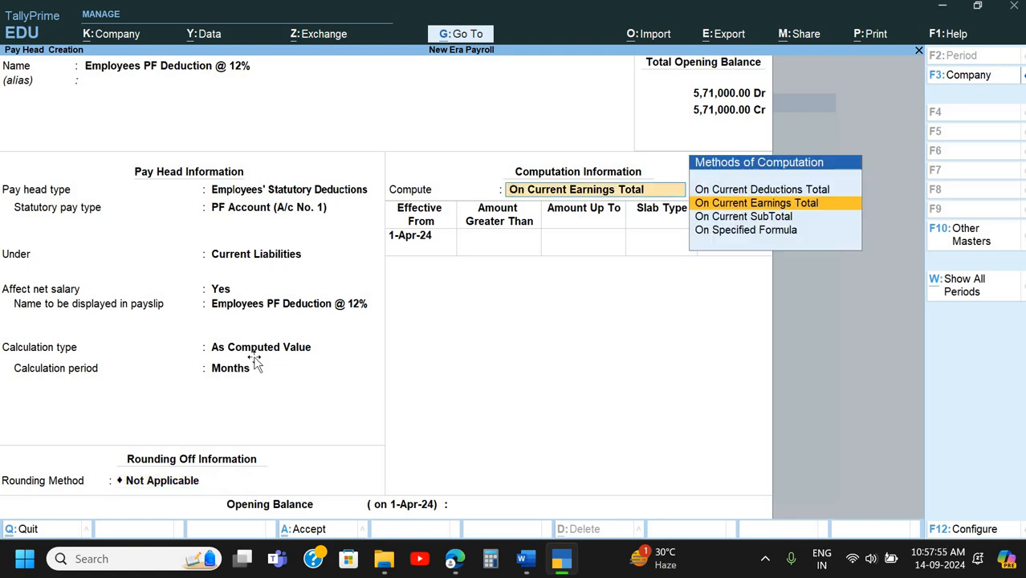
- Check the computation method in Word and compute the PF deduction On Specified Formula, using the Basic pay head
key(alt+Tab)
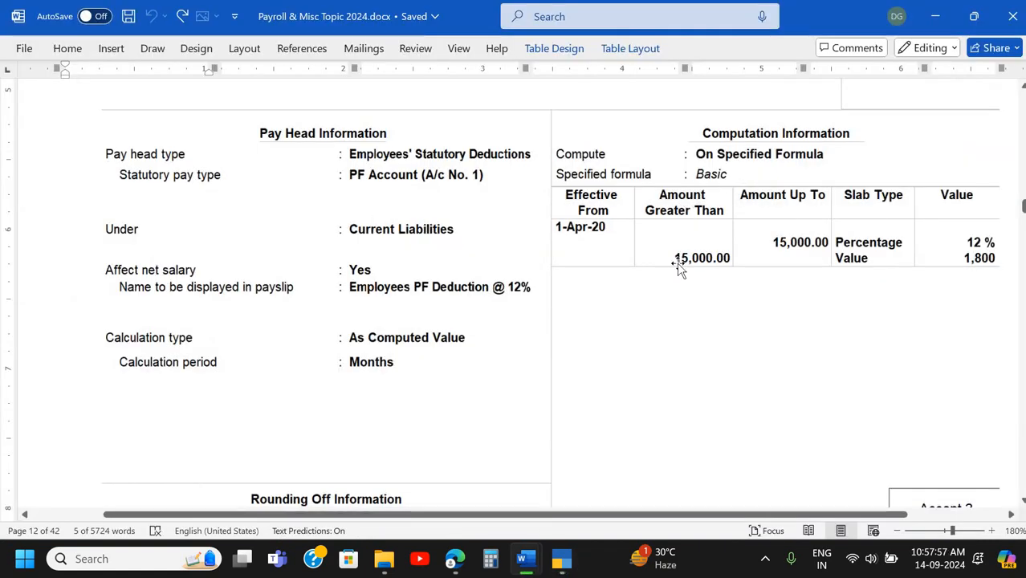
key(alt+Tab)
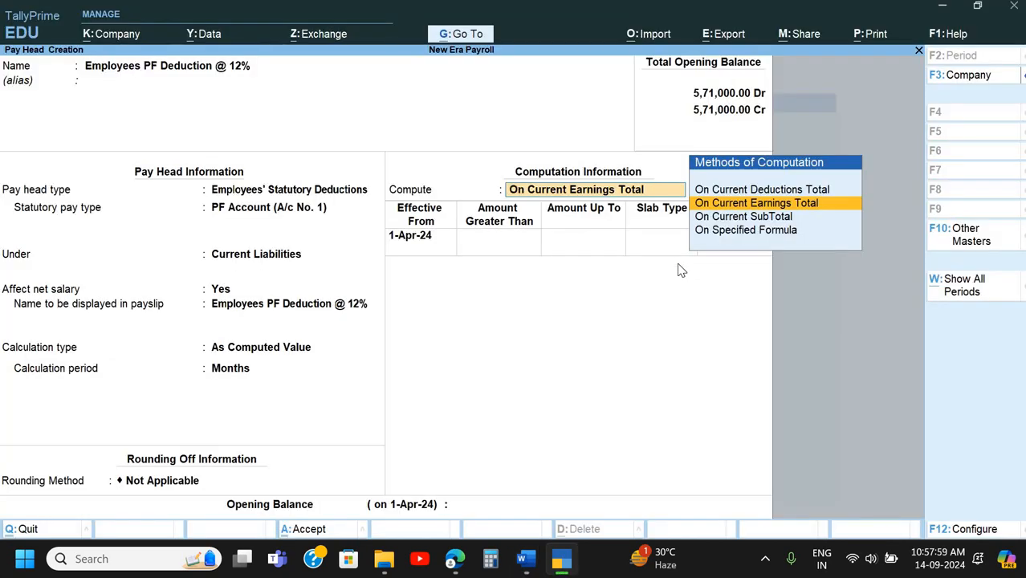
key(Down)
key(Down)
key(Return)
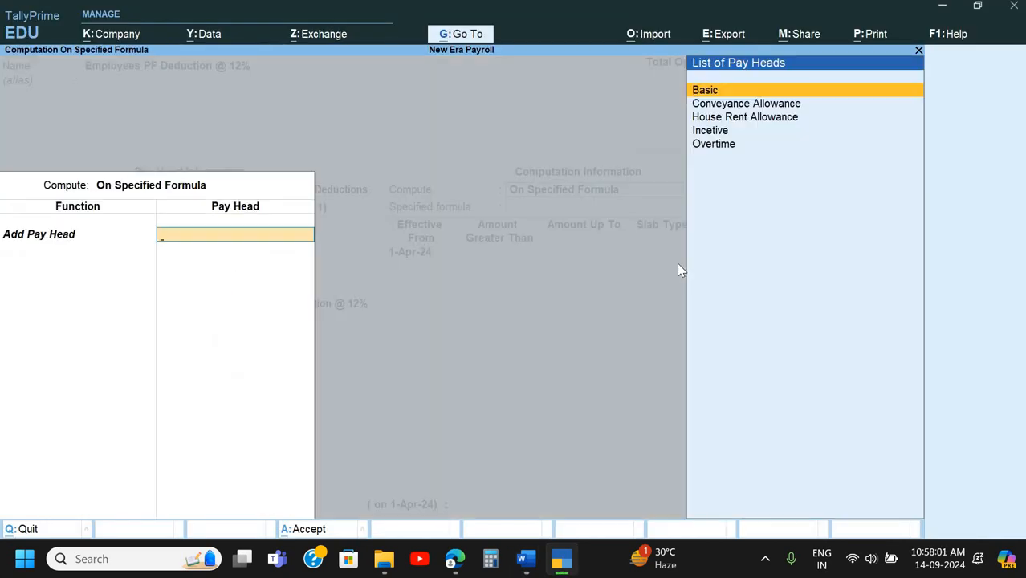
key(Return)
key(BackSpace)
key(Return)
key(Return)
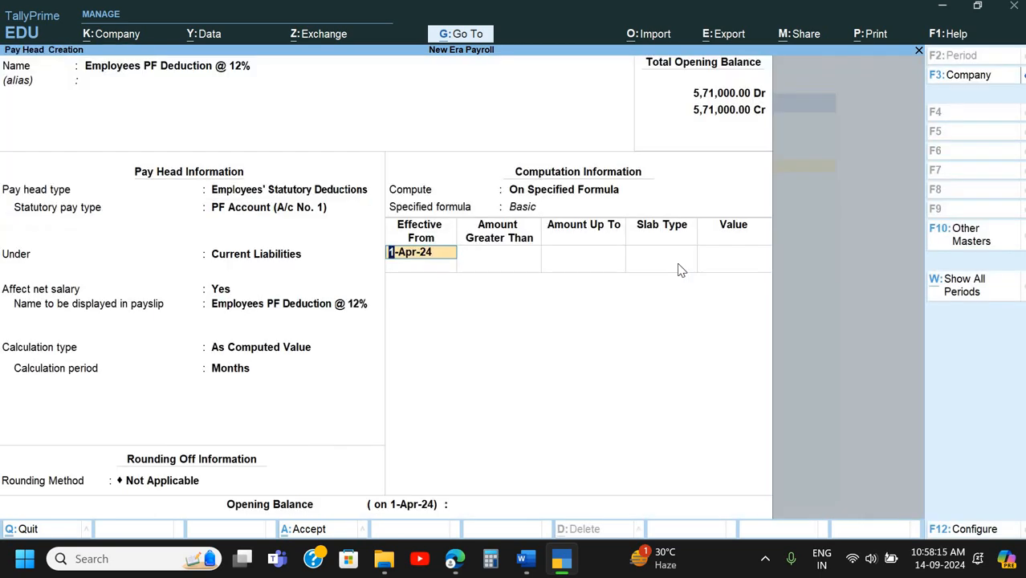
- Add a percentage slab effective from 1-Apr-24 for amounts up to 15,000 with a value of 12%
key(Return)
text(15,000)
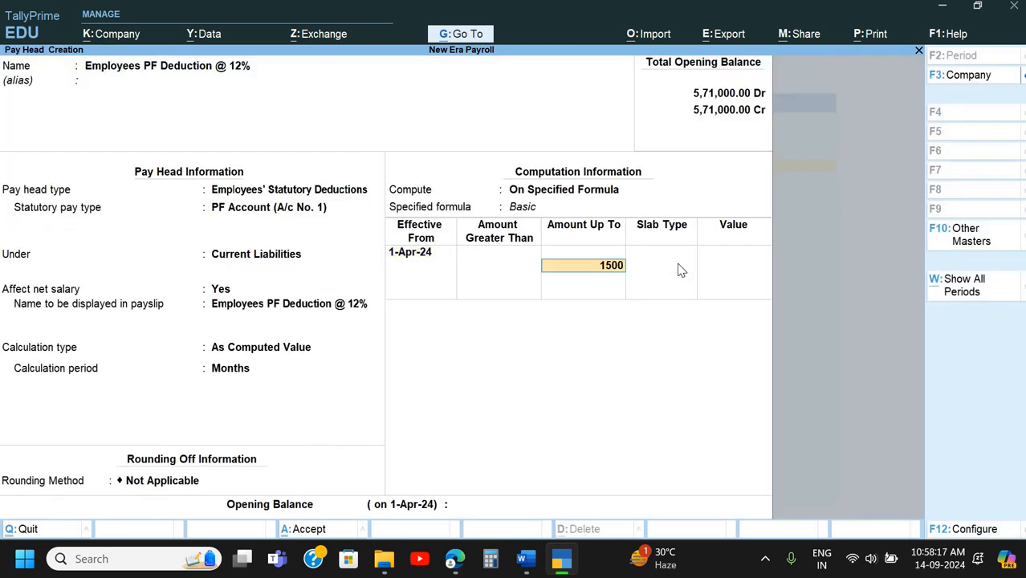
key(Return)
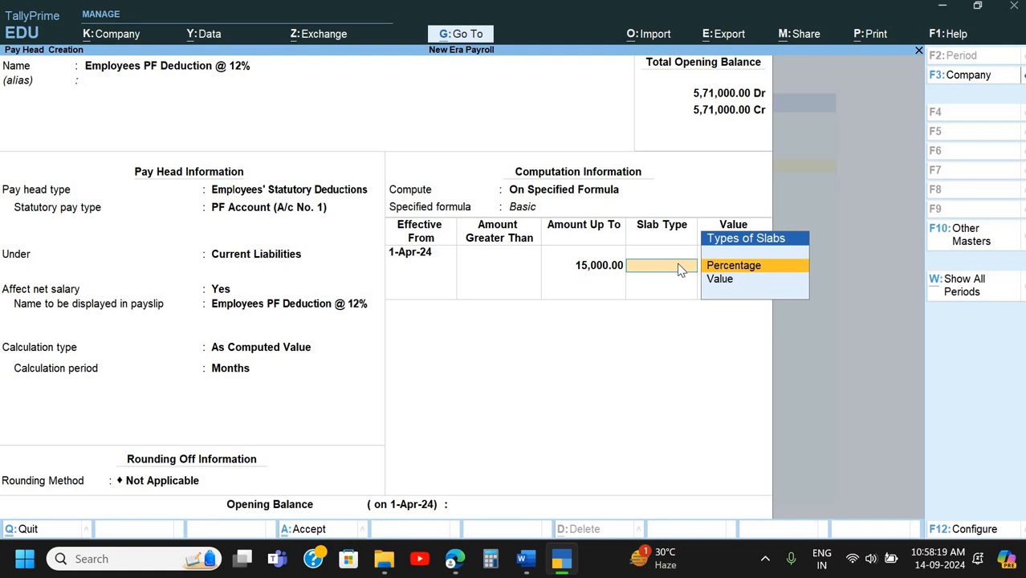
key(Return)
text(12)
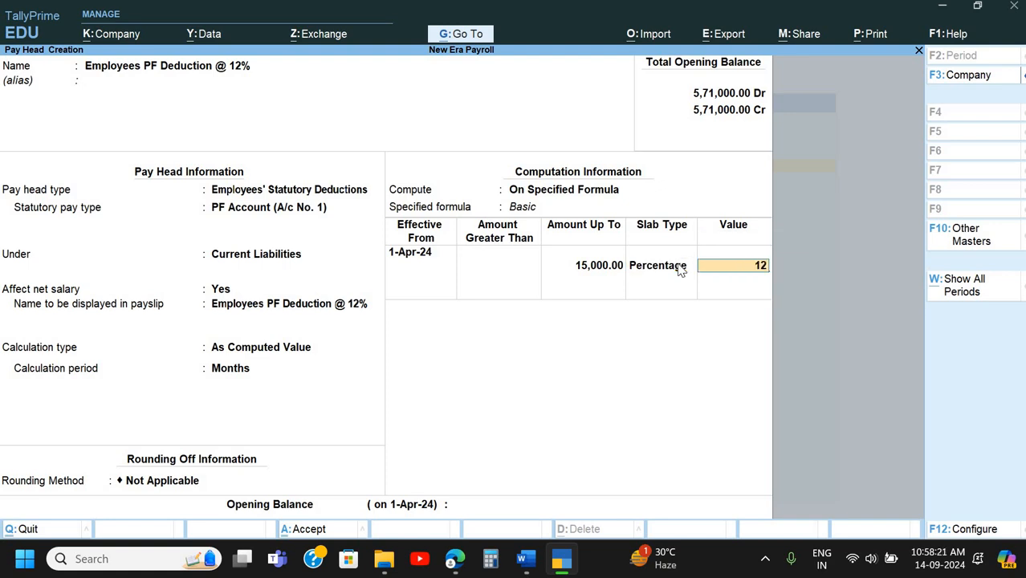
key(Return)
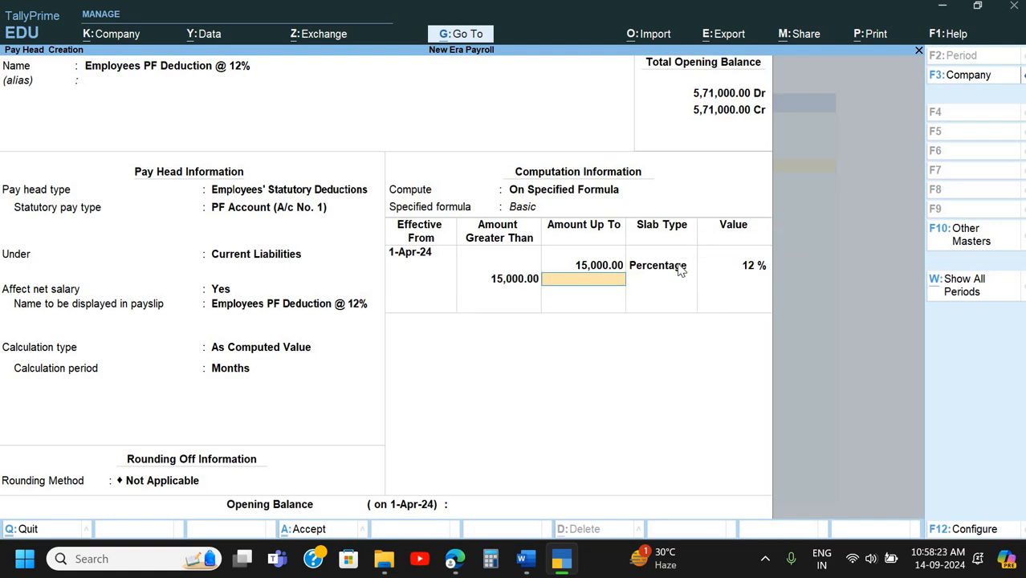
- Add a second slab for amounts greater than 15,000 with slab type Value and a value of 1,800
key(Return)
key(Down)
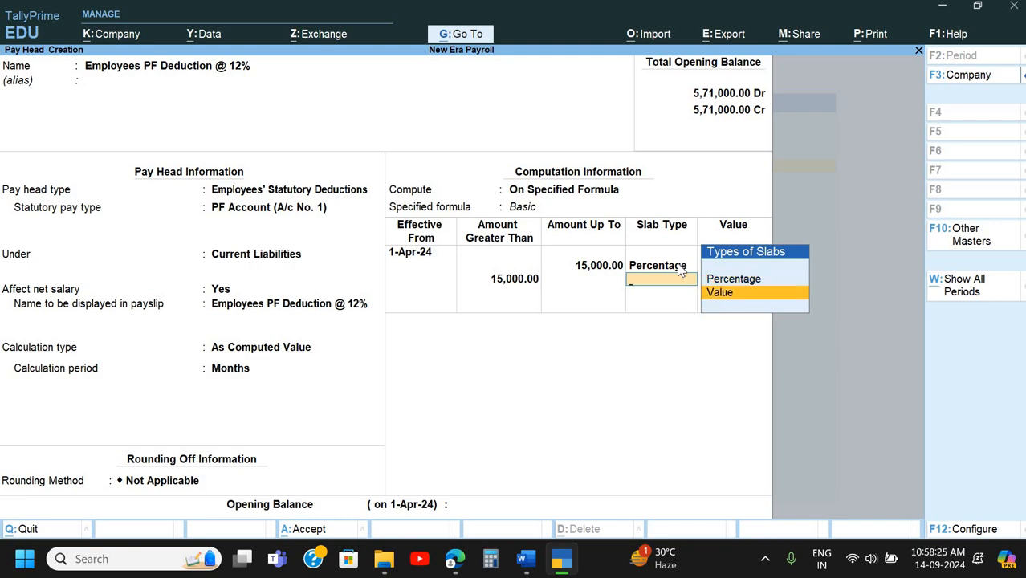
key(Return)
text(1,80)
text(0)
key(Return)
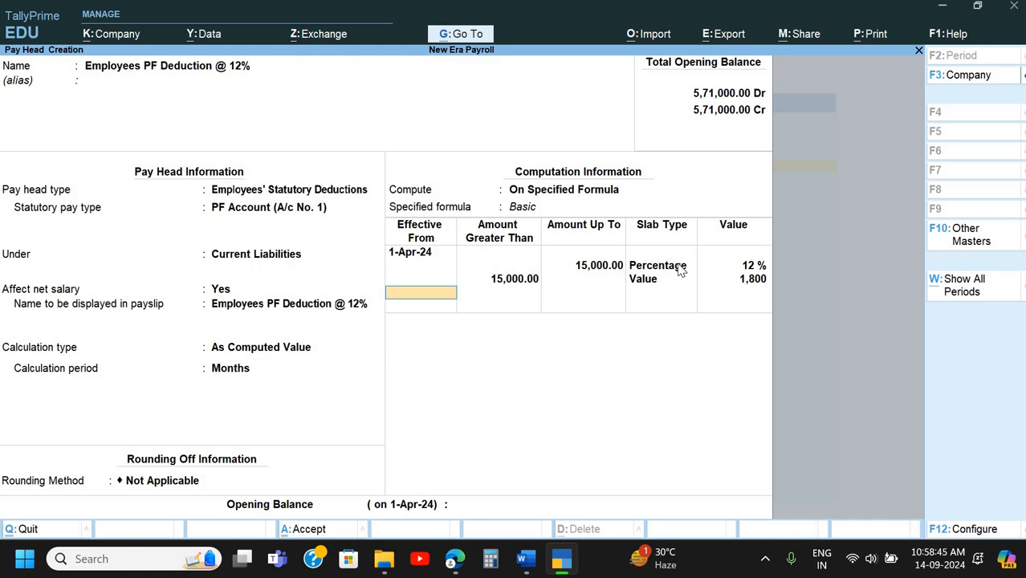
- Compare the PF slab values with the Word sample and save the Employees PF Deduction @ 12% pay head in TallyPrime
key(alt+Tab)
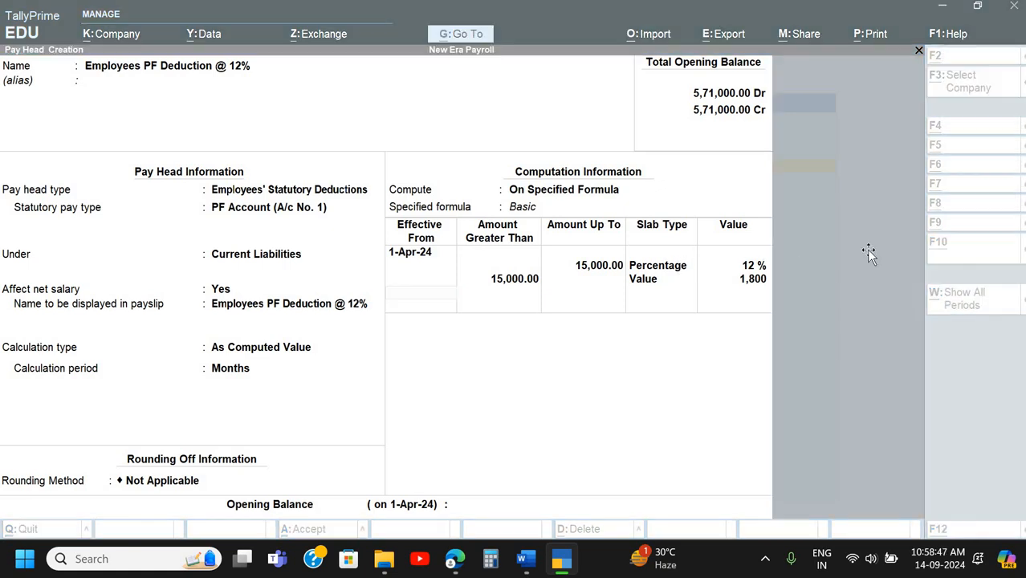
scroll(747, 254, right, 3)
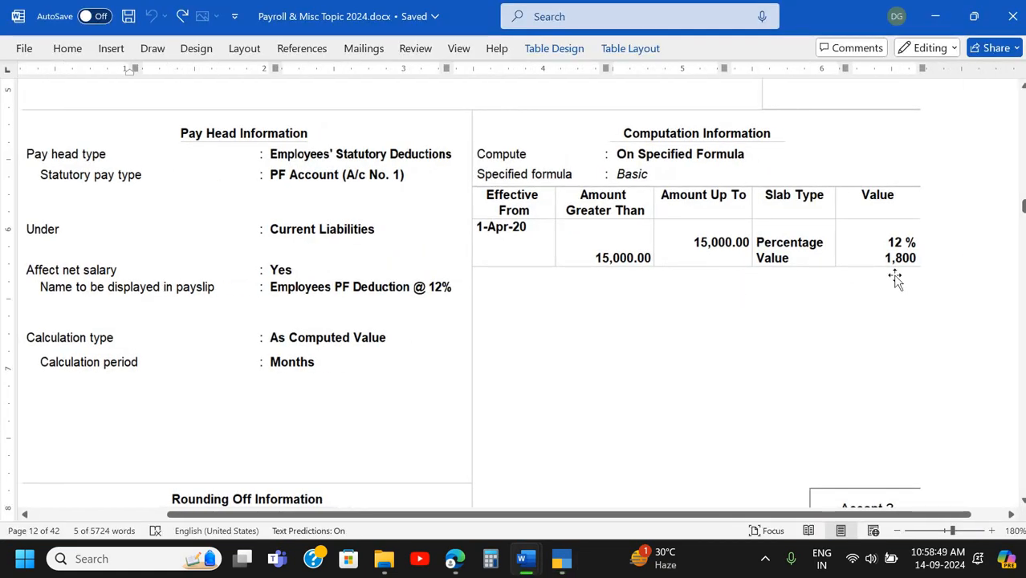
key(alt+Tab)
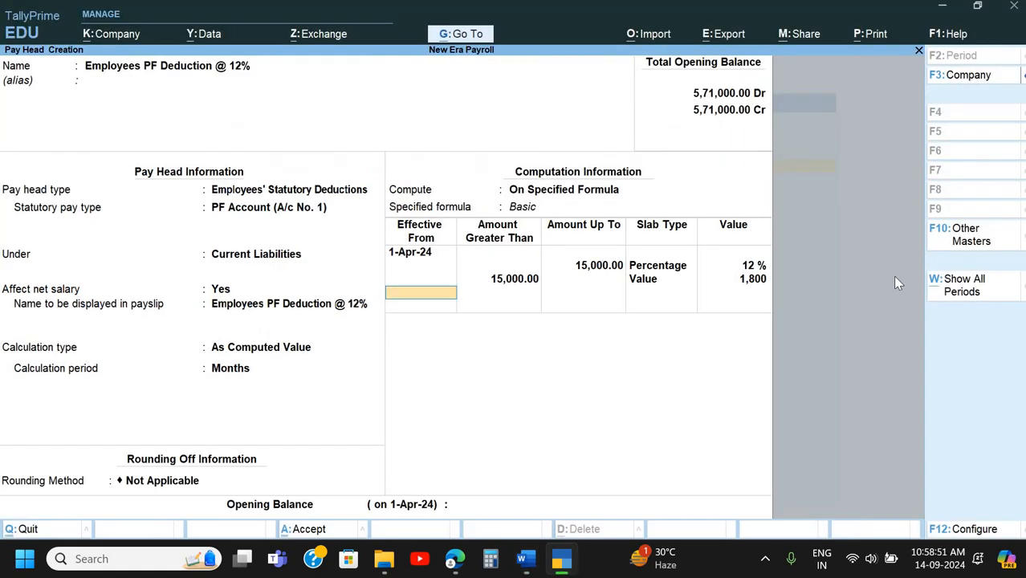
key(Return)
key(Return)
key(Return)
- Copy the name Employees ESI Deduction @ 0.75% from the Word table and enter it as the new pay head's name in TallyPrime
key(alt+Tab)
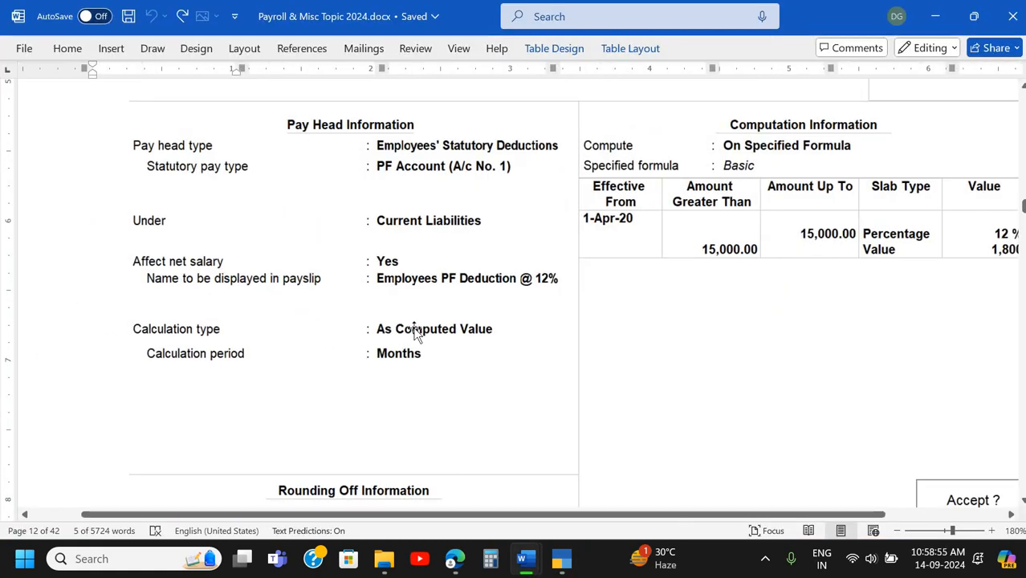
scroll(158, 211, up, 6)
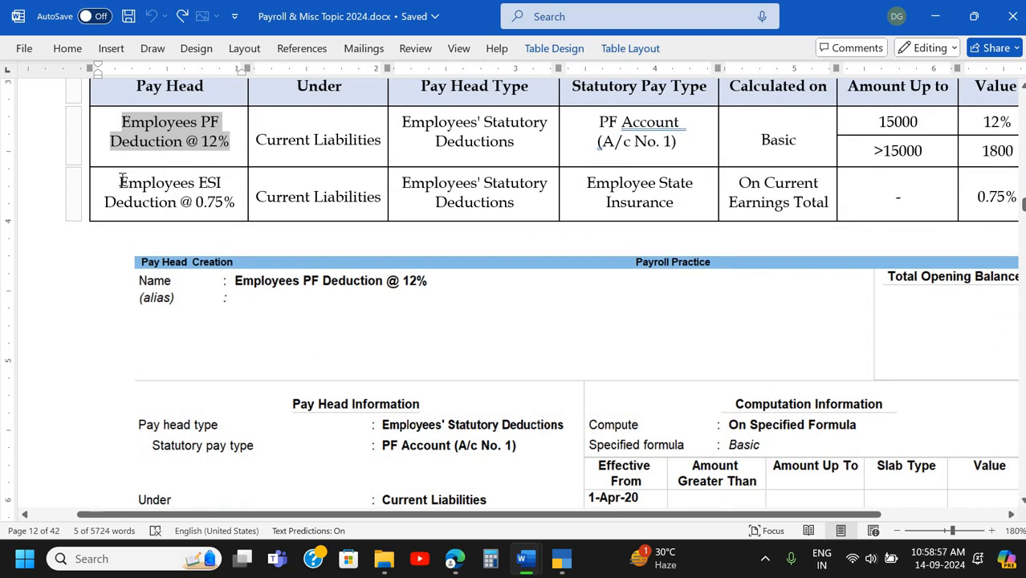
click(122, 182)
shift+click(237, 208)
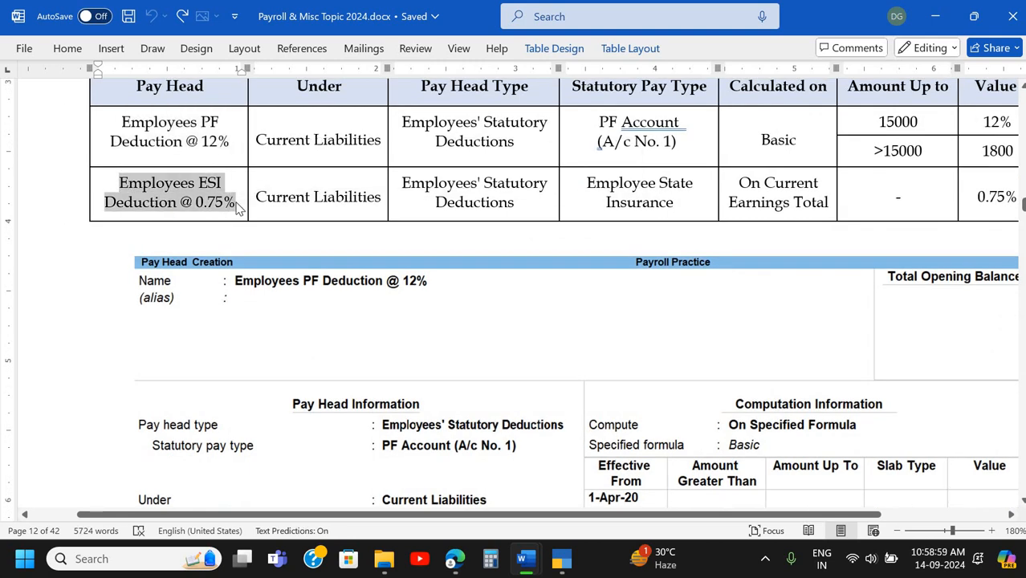
key(ctrl+c)
key(alt+Tab)
key(ctrl+v)
key(Return)
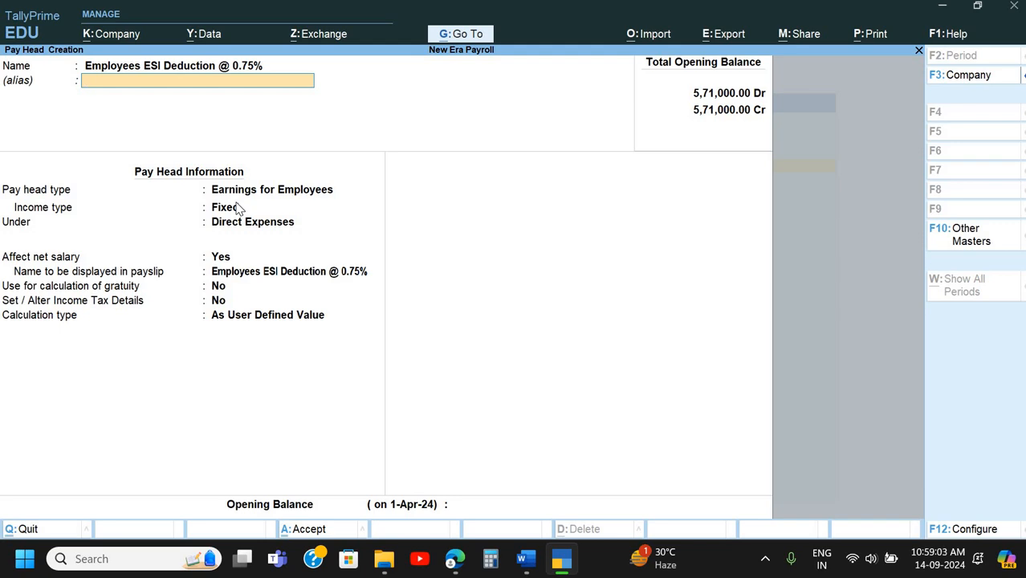
- Set the pay head type to Employees' Statutory Deductions and the statutory pay type to Employee State Insurance
key(Return)
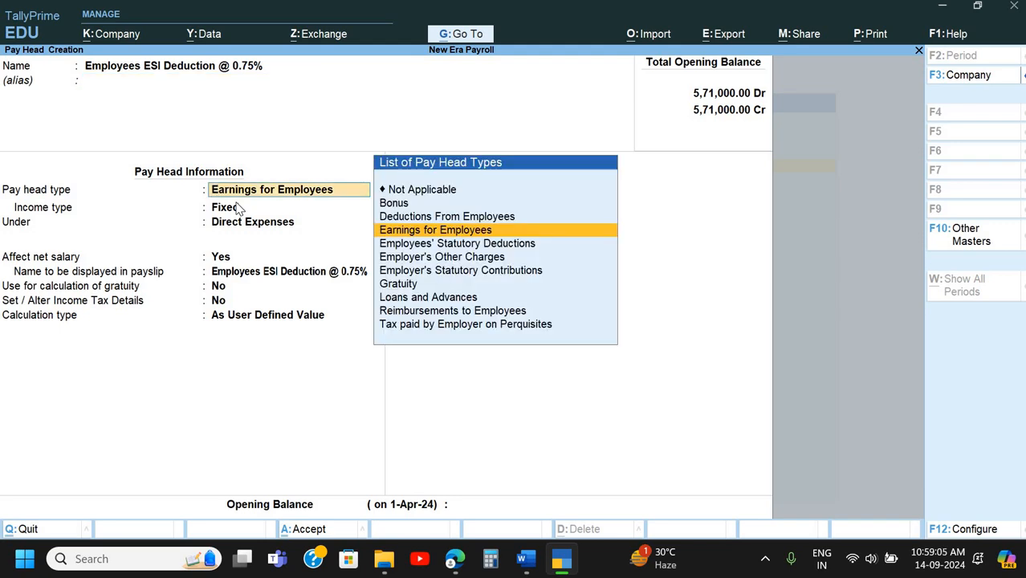
key(Down)
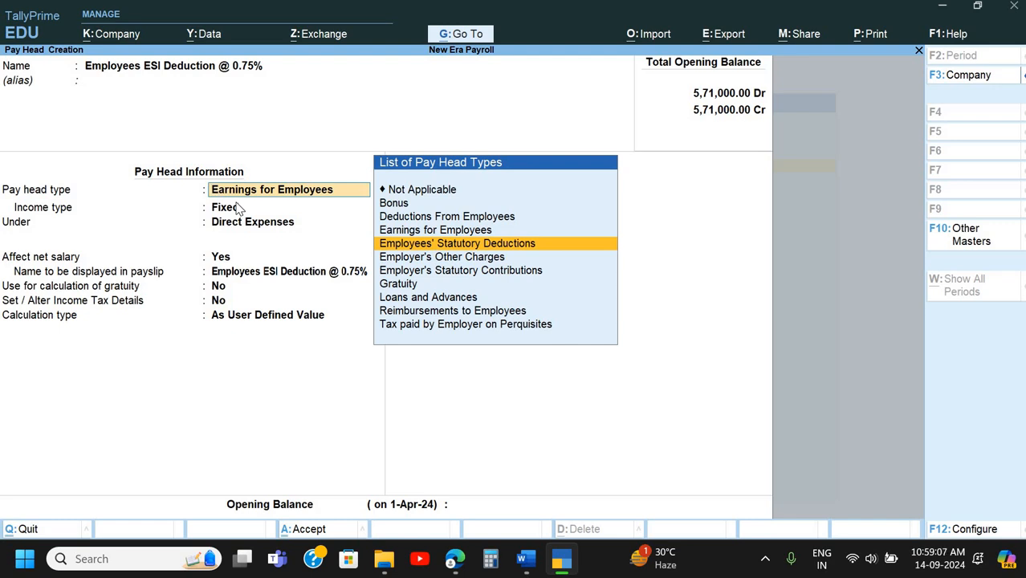
key(Return)
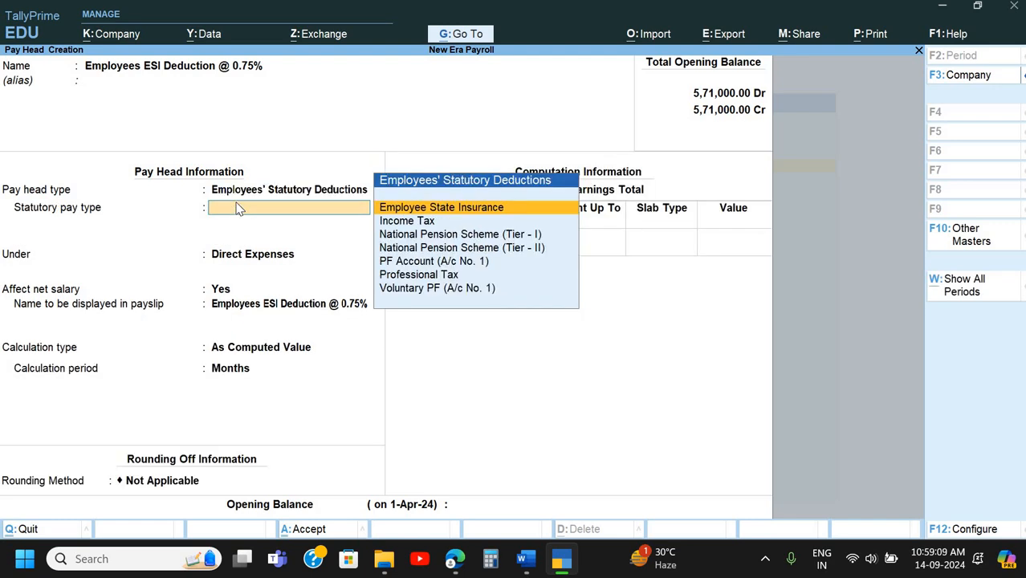
key(Down)
key(Down)
key(Down)
key(Down)
key(Down)
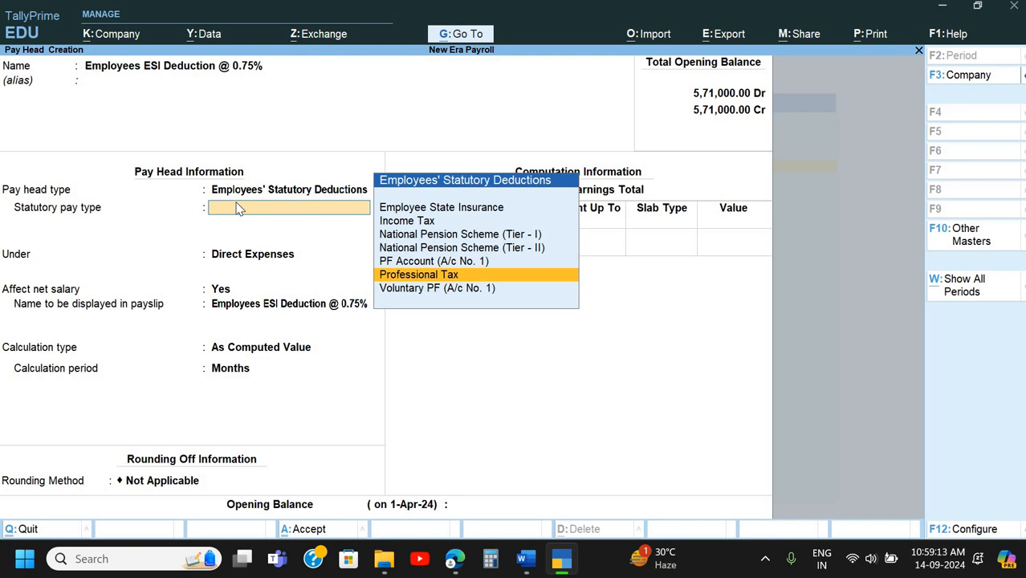
key(Up)
key(Up)
key(Up)
key(Up)
key(Up)
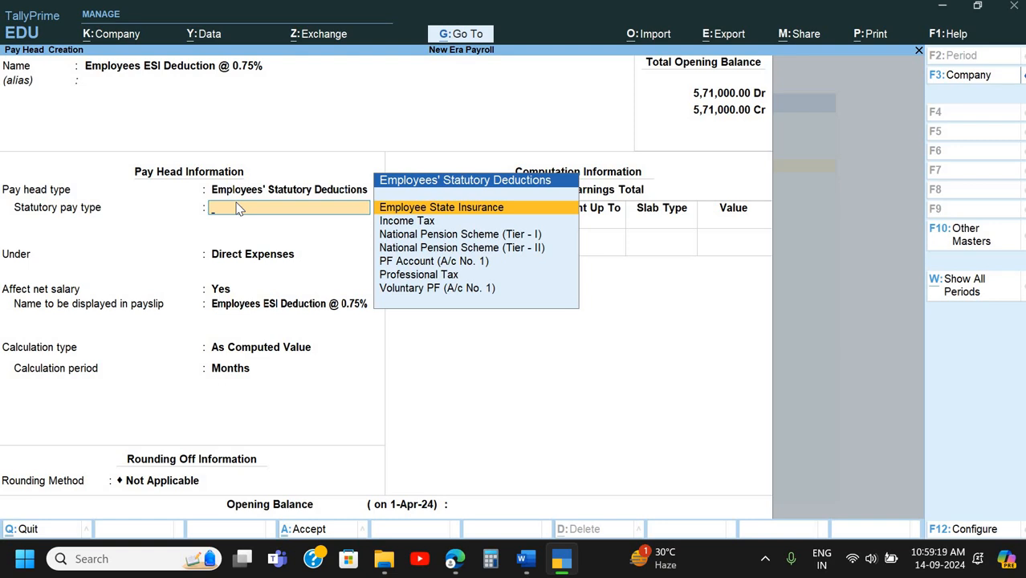
key(Return)
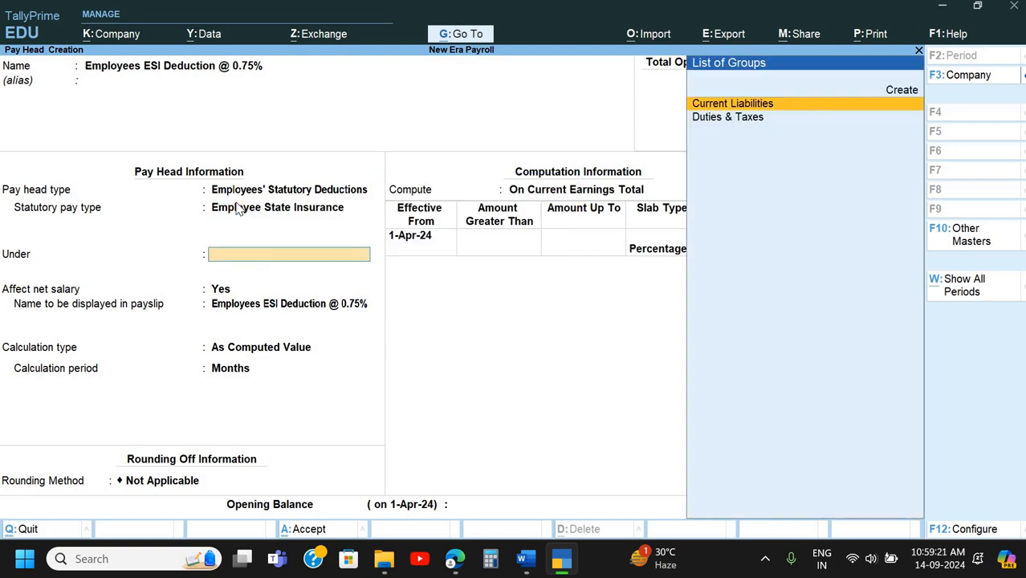
- Place the ESI pay head under Current Liabilities, keeping Affect net salary at Yes and the default payslip name
key(Return)
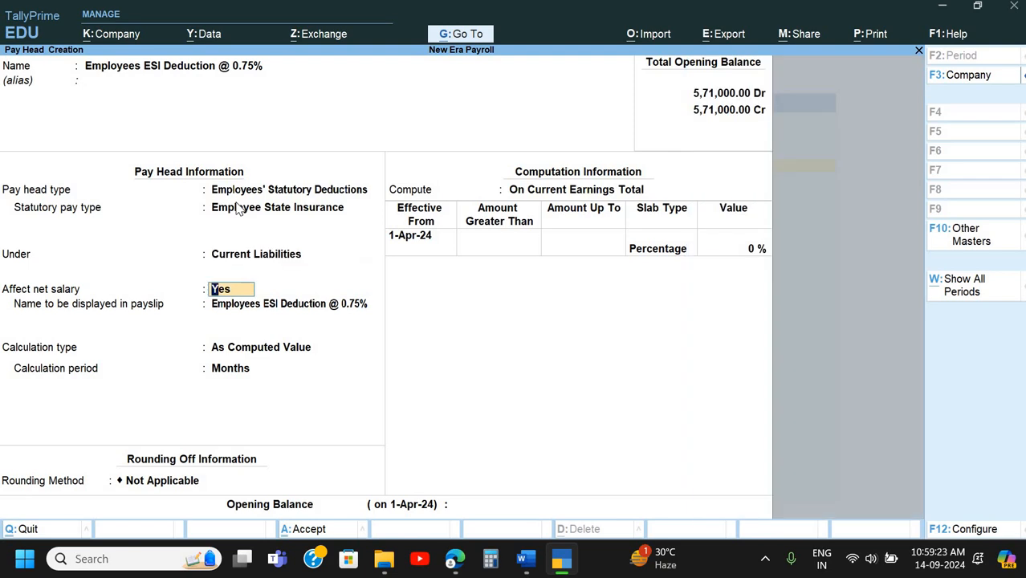
key(Return)
key(Return)
key(Return)
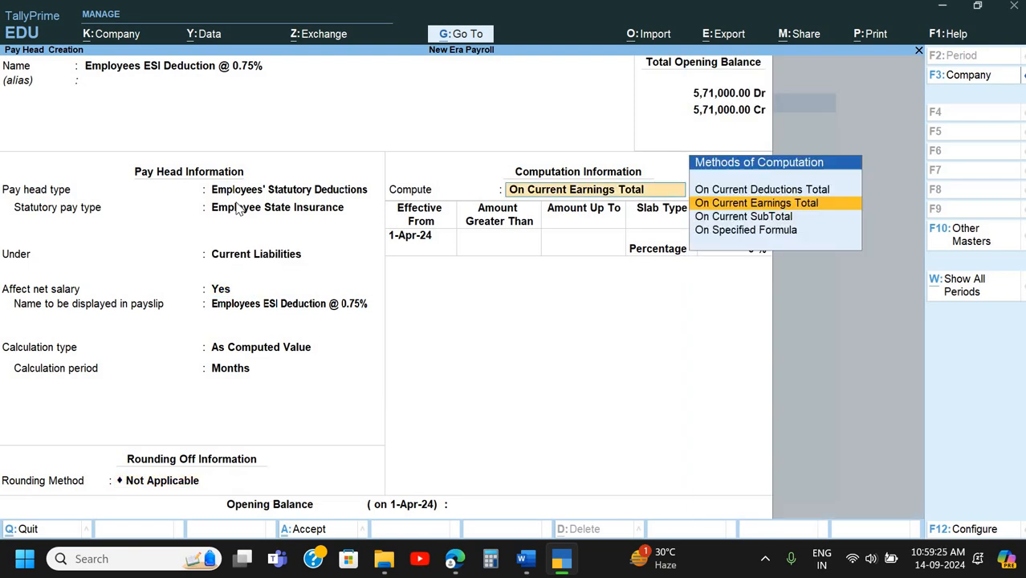
- Check the ESI deduction sample in Word and compute the pay head On Current Earnings Total in TallyPrime
key(alt+Tab)
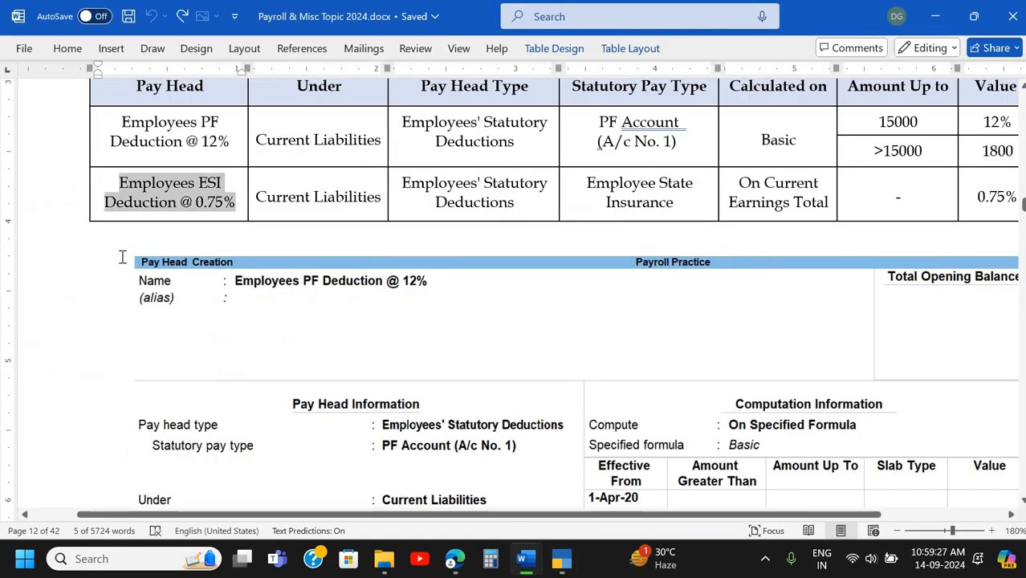
scroll(122, 256, down, 5)
scroll(122, 256, down, 4)
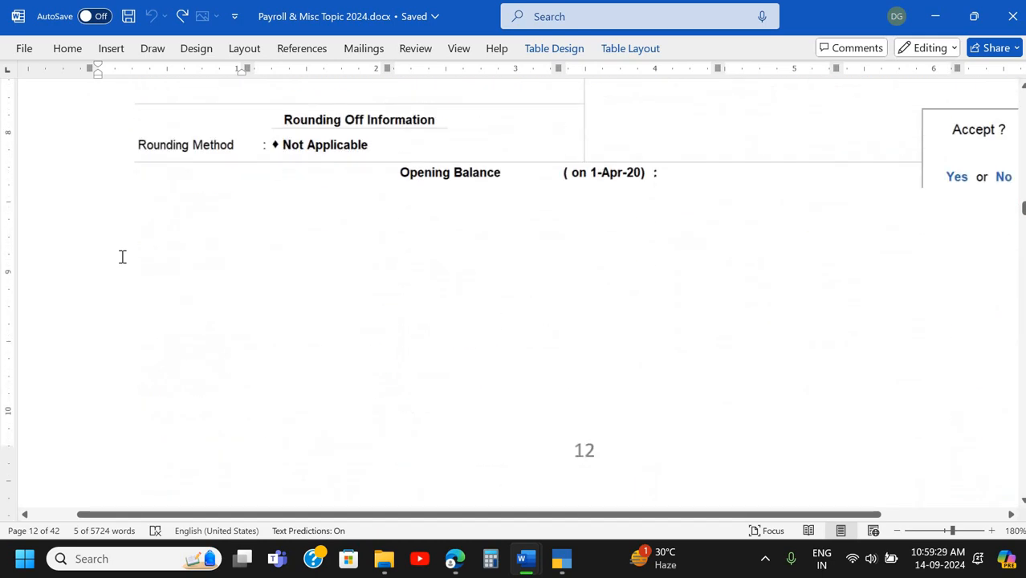
scroll(122, 256, up, 5)
scroll(122, 256, up, 1)
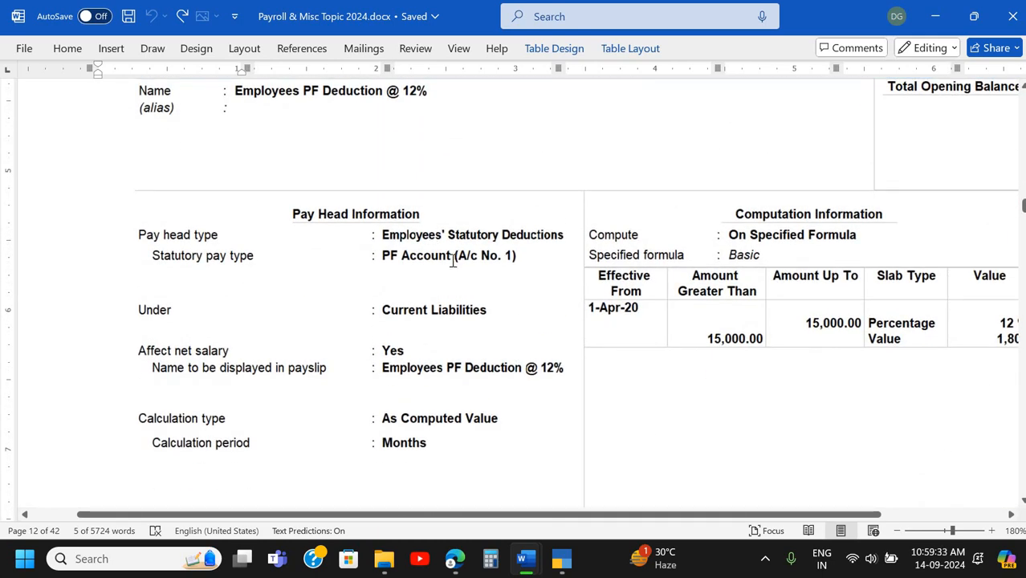
scroll(438, 306, down, 5)
scroll(440, 306, down, 10)
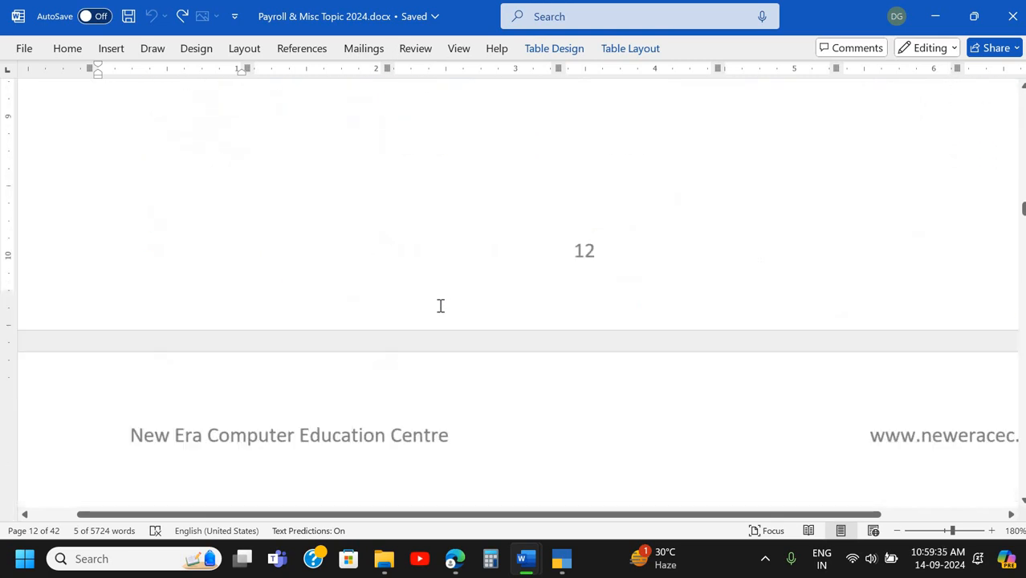
scroll(474, 247, down, 2)
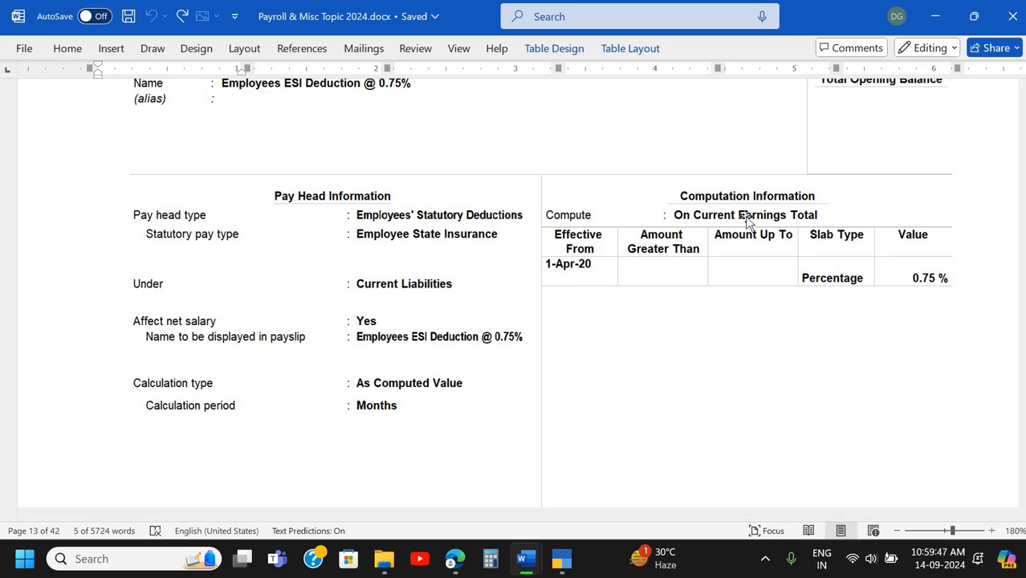
key(alt+Tab)
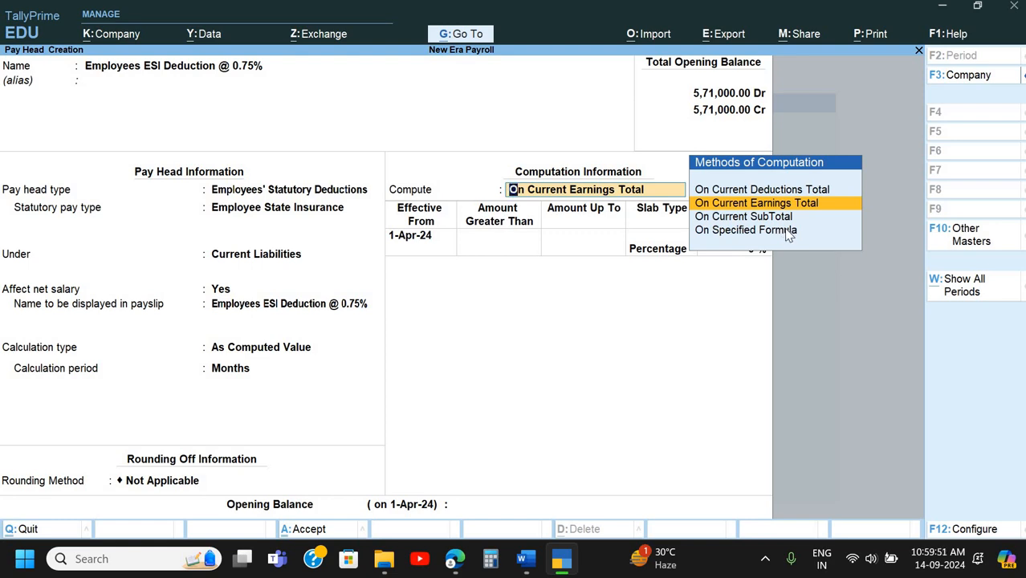
key(Return)
- Set the percentage slab effective from 1-Apr-24 to 0.75% and save the ESI deduction pay head after checking Word
key(Return)
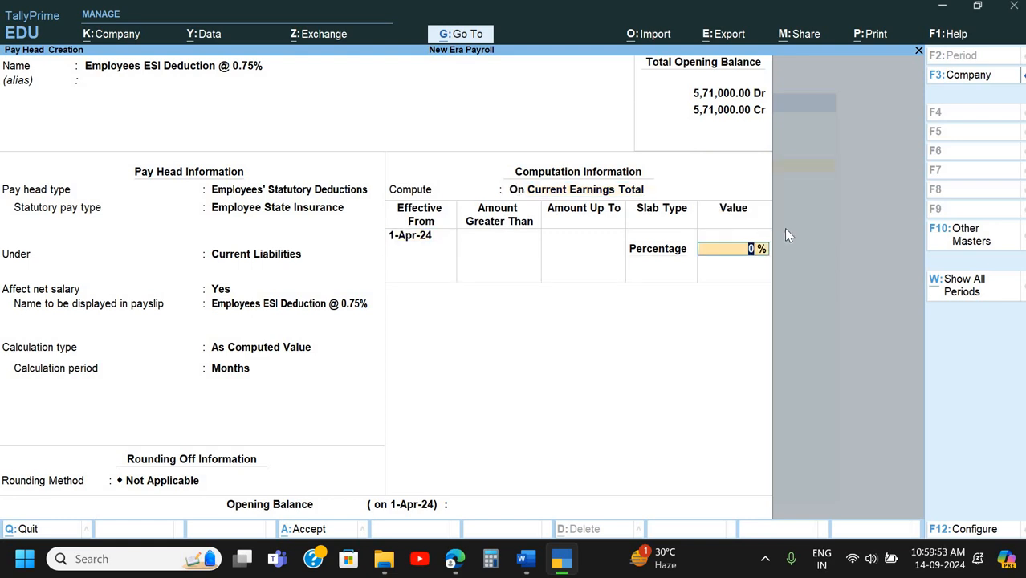
text(0.75%)
key(Return)
key(alt+Tab)
key(alt+Tab)
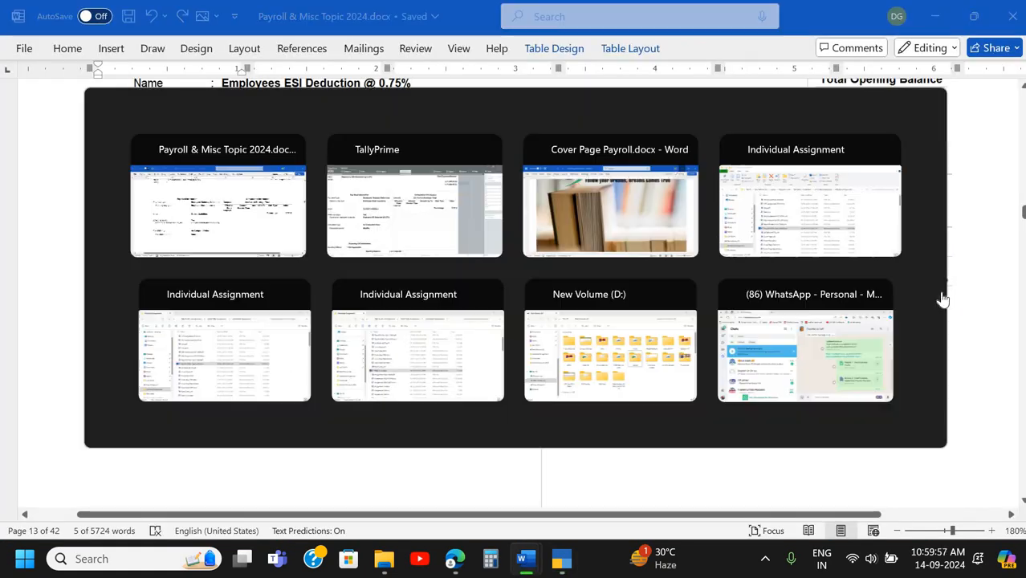
key(Return)
key(Return)
key(Return)
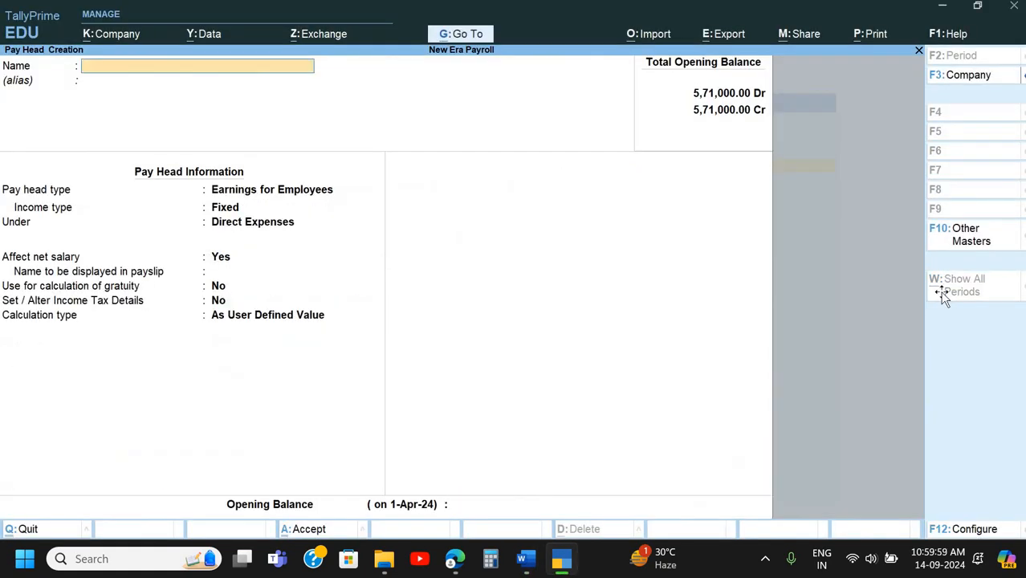
- Copy Employer's EPS @ 8.33% from the Word employer's contribution table and enter it as the new pay head's name in TallyPrime
key(alt+Tab)
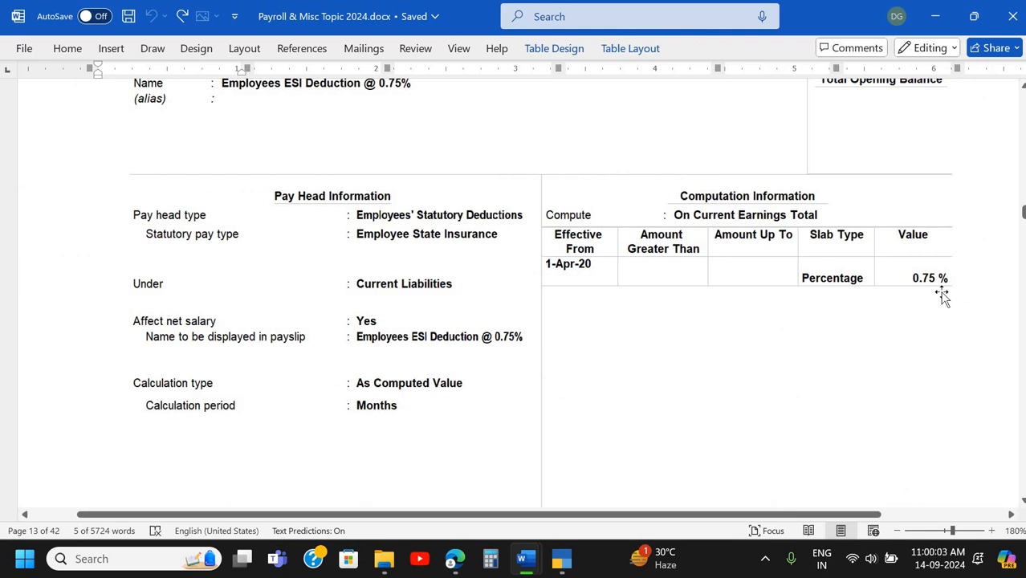
key(alt+Tab)
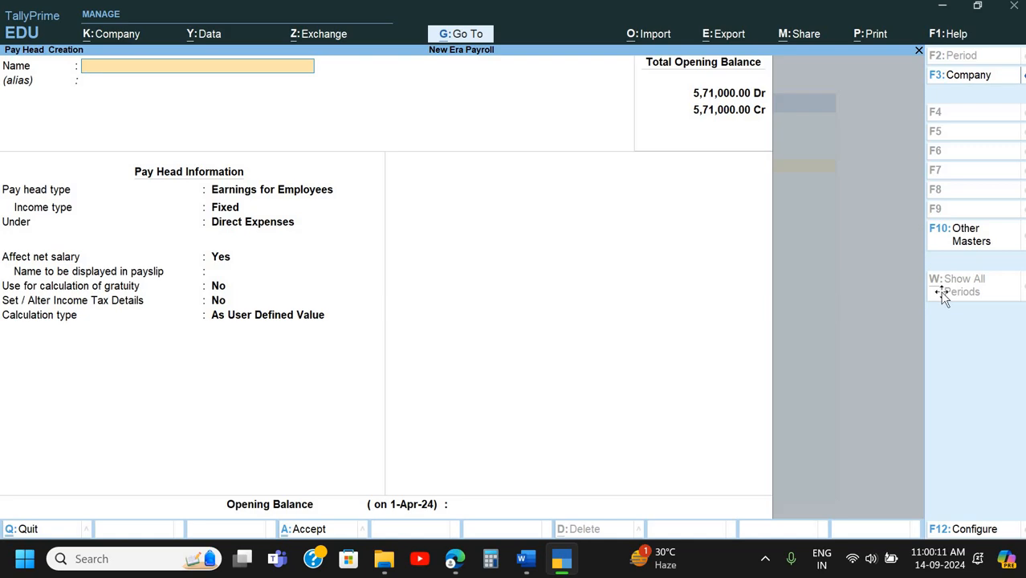
key(alt+Tab)
scroll(942, 294, down, 10)
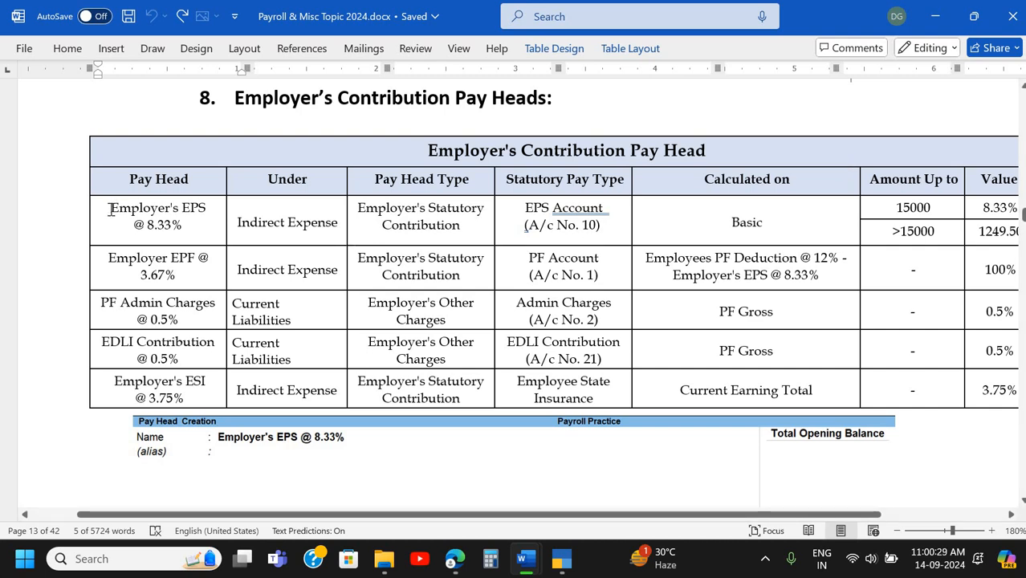
drag(112, 210, 189, 227)
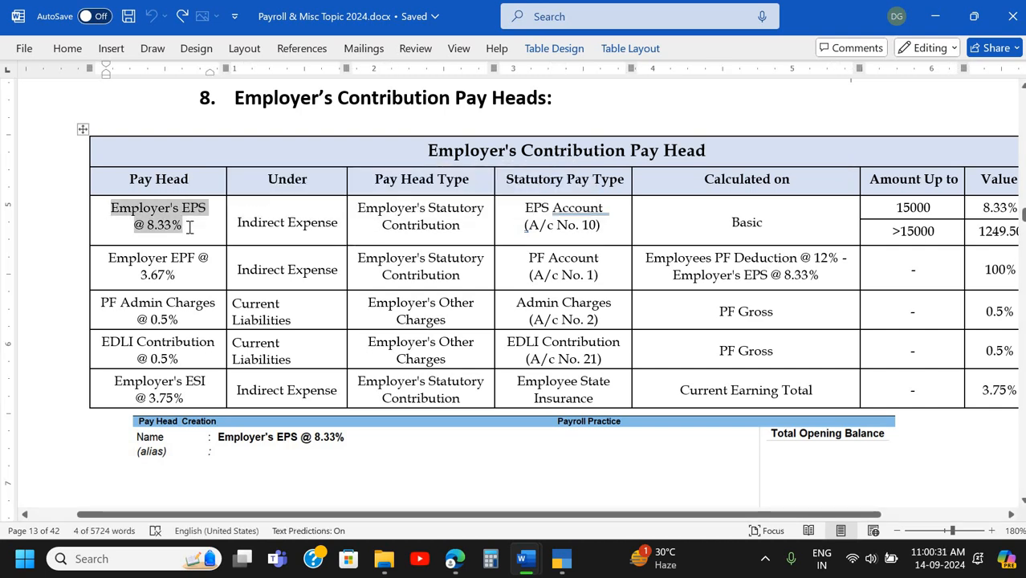
key(alt+Tab)
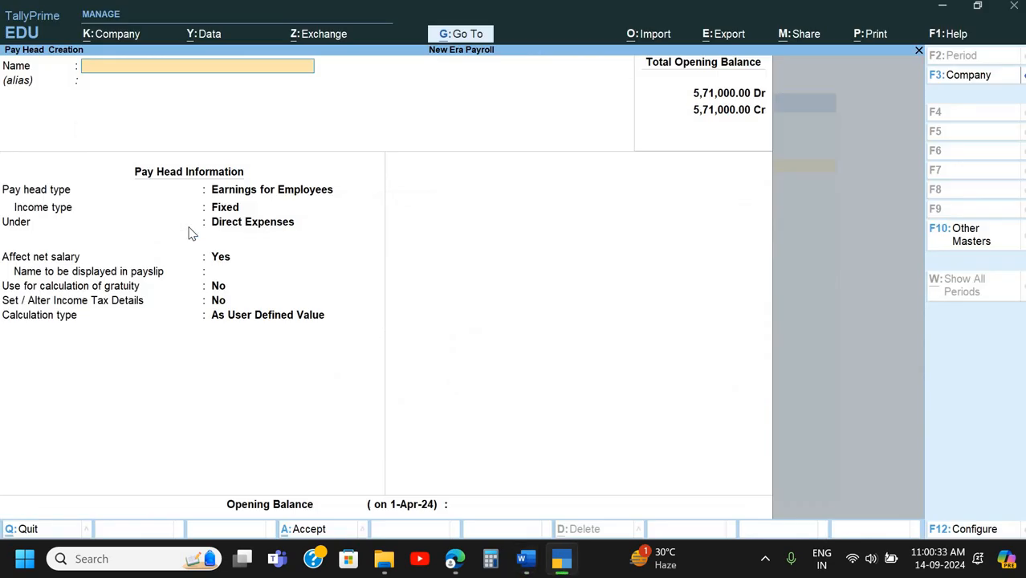
key(ctrl+alt+v)
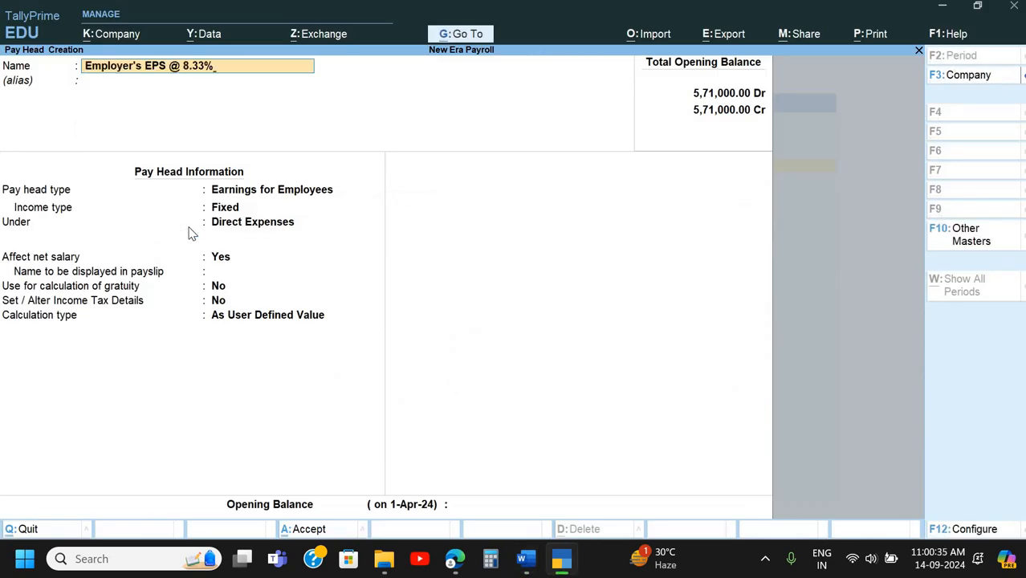
key(Return)
- Set the pay head type to Employer's Statutory Contributions, checking it against the sample Employer's EPS @ 8.33% pay head in Word
key(Return)
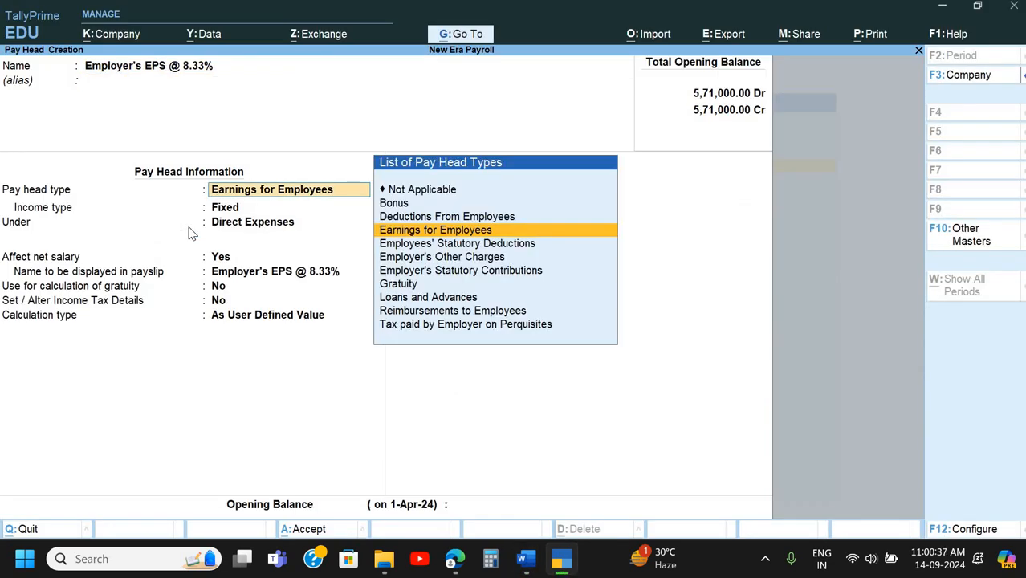
key(Down)
key(Down)
key(Down)
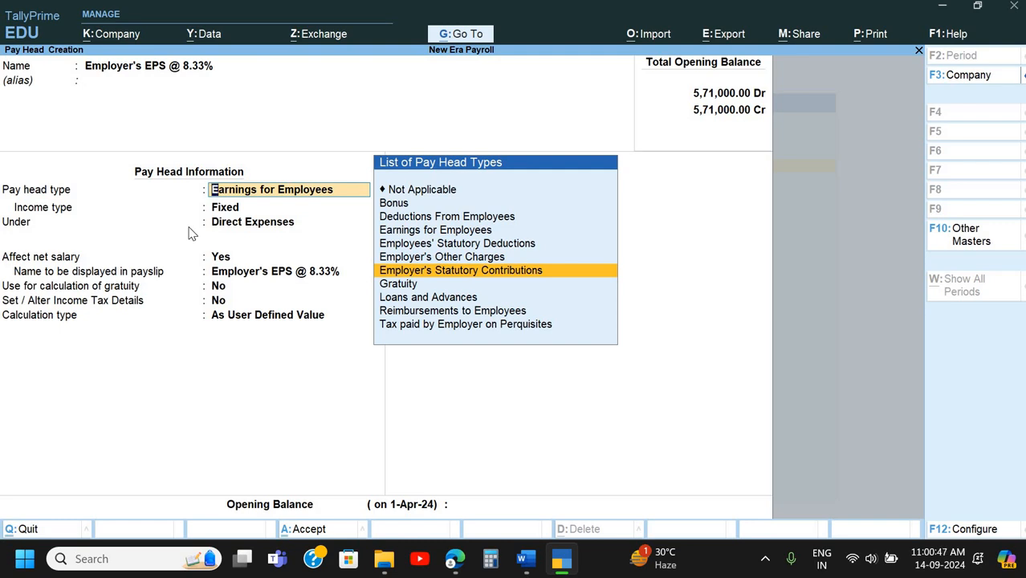
key(alt+Tab)
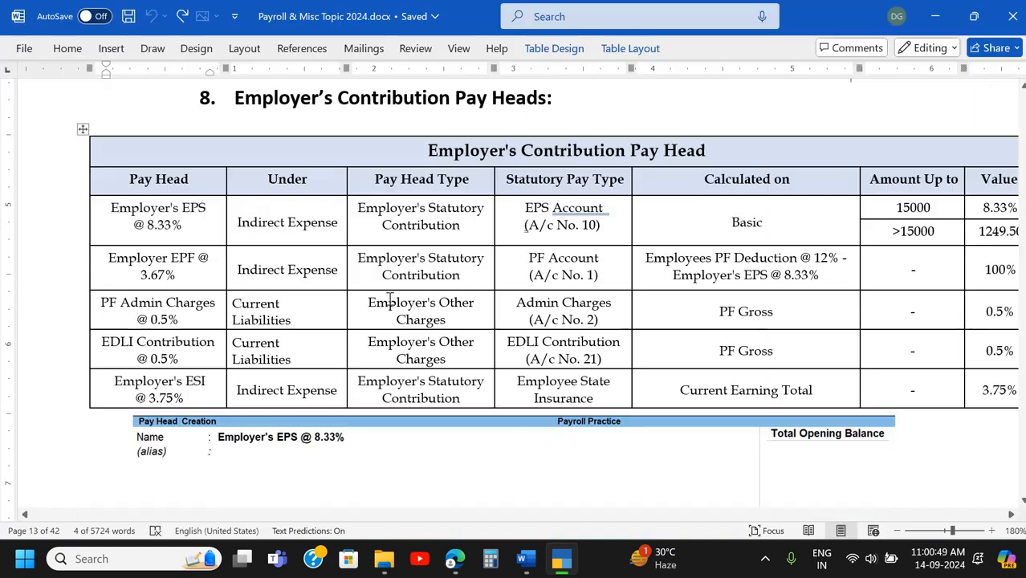
scroll(395, 297, down, 5)
scroll(441, 237, up, 1)
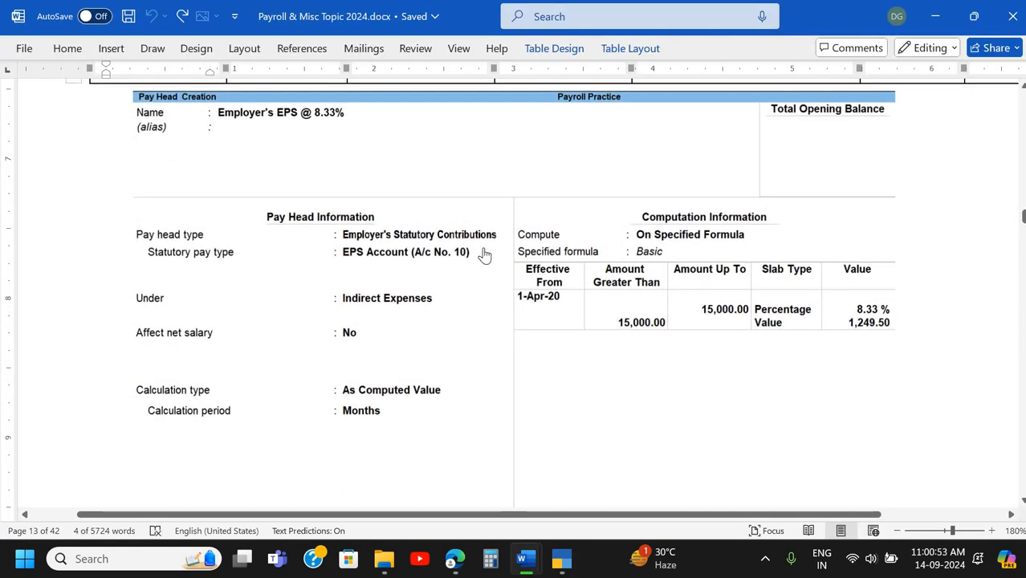
key(alt+Tab)
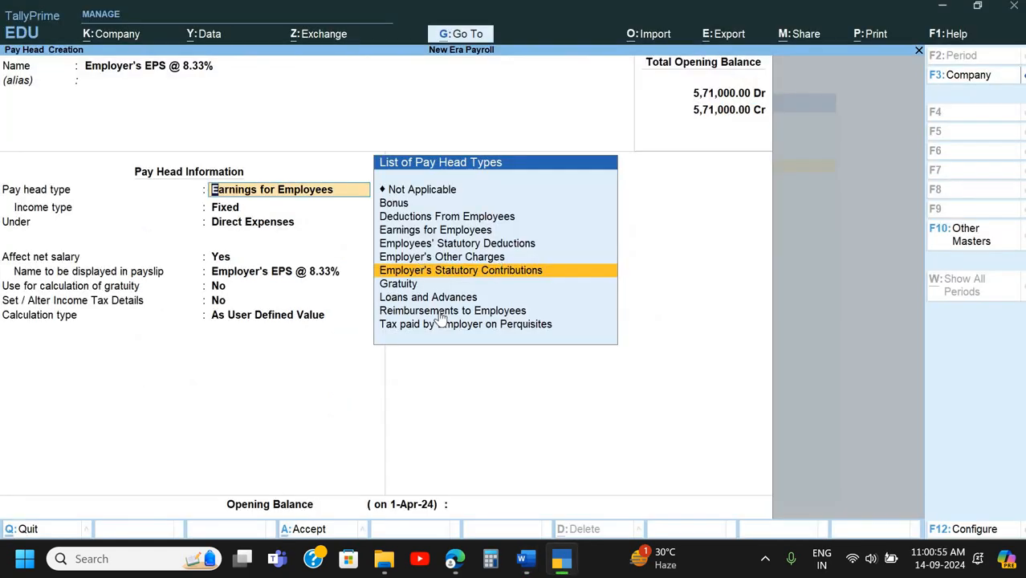
key(Return)
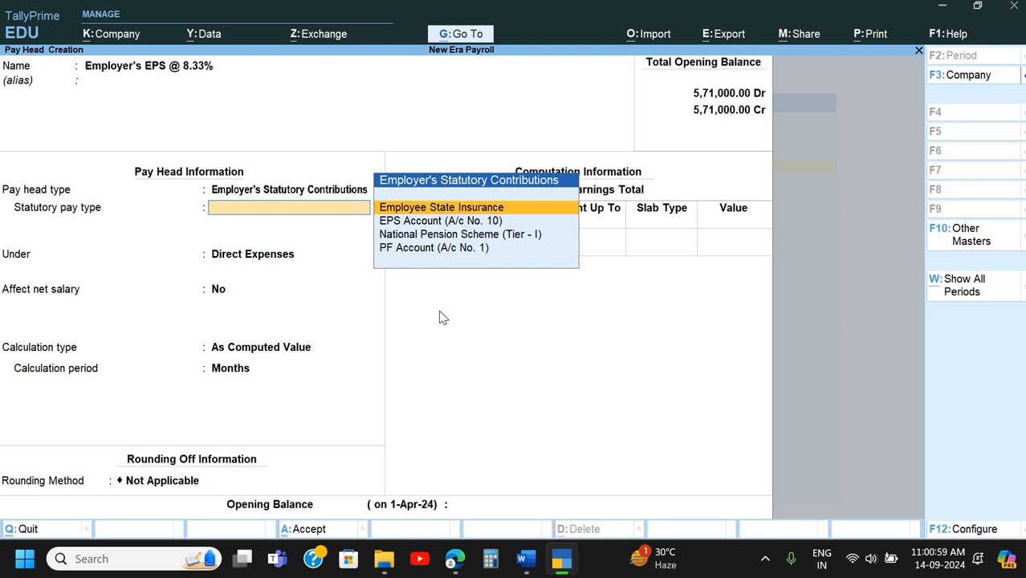
- Choose EPS Account (A/c No. 10) as the statutory pay type
key(Down)
key(Down)
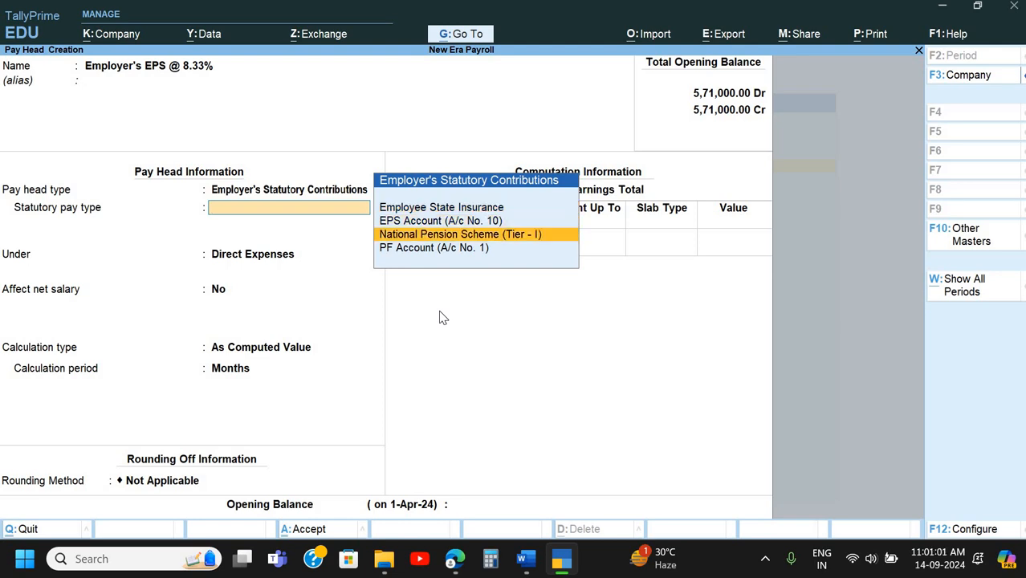
key(Up)
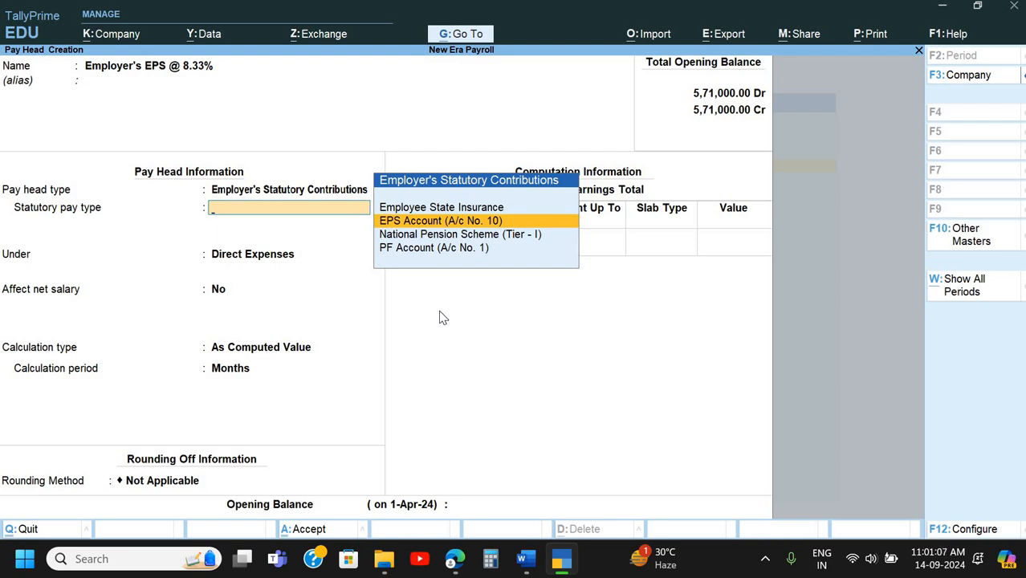
key(Return)
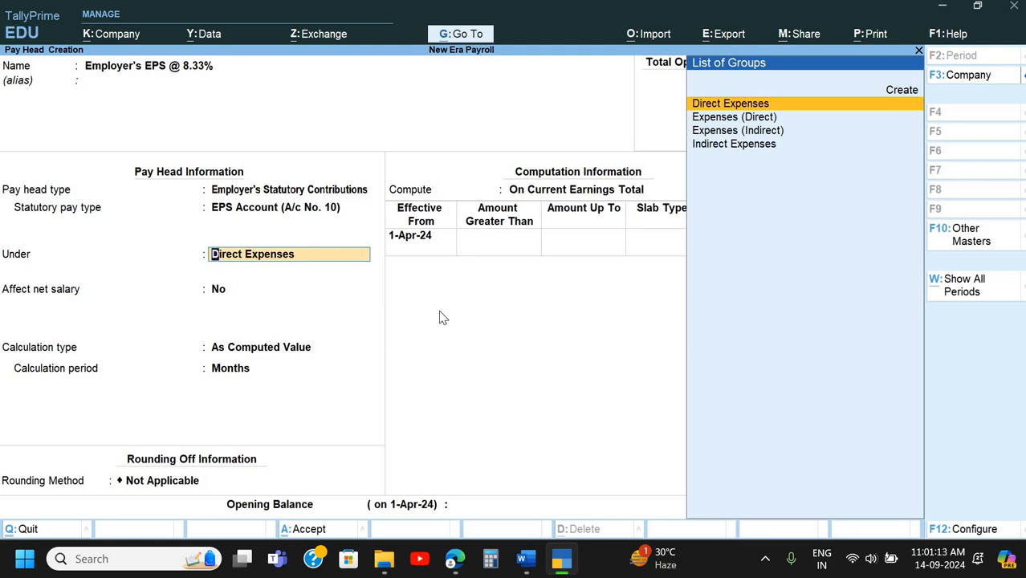
- Place the EPS pay head under Indirect Expenses, keeping Affect net salary at No and the rounding method Not Applicable
key(Down)
key(Down)
key(Down)
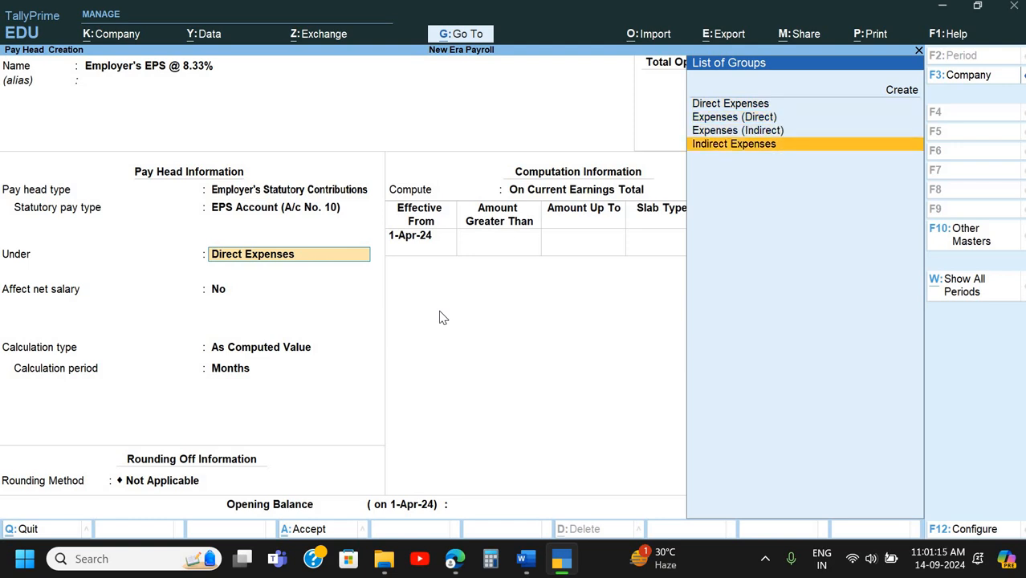
key(Return)
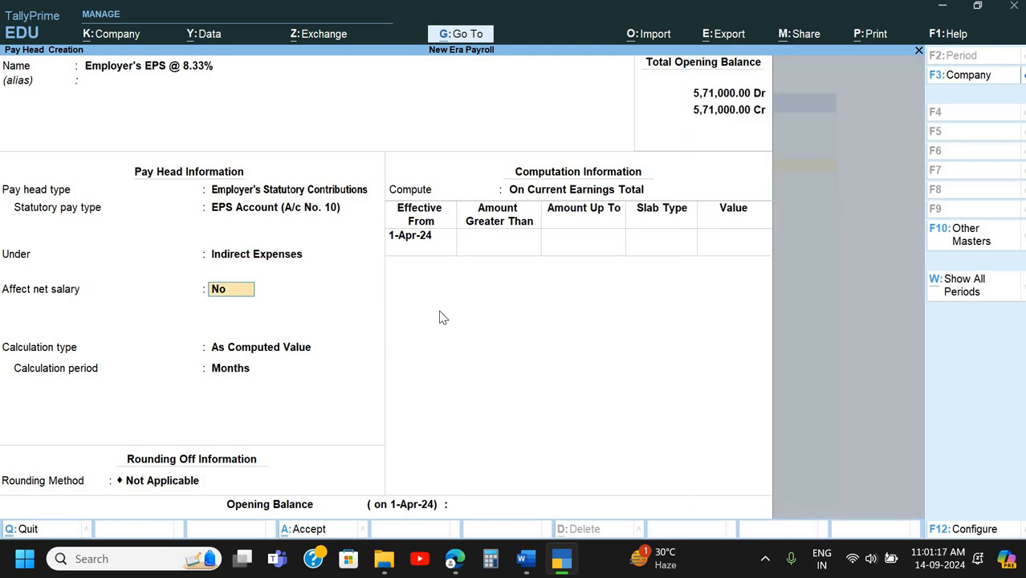
key(Return)
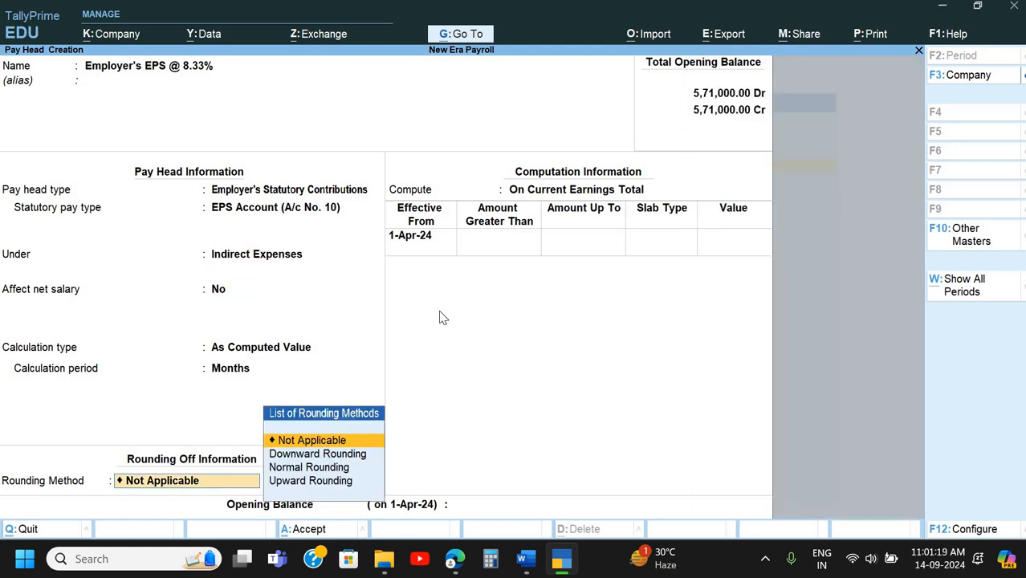
key(Return)
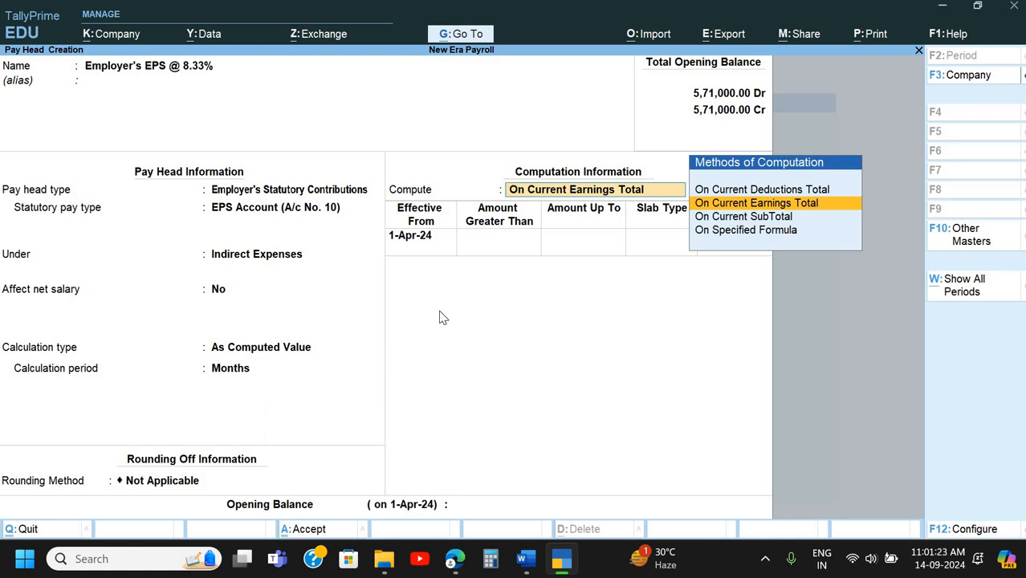
- Compute the pay head On Specified Formula using Basic, checked against the Word sample, and keep 1-Apr-24 as the effective date
key(Down)
key(Down)
key(alt+Tab)
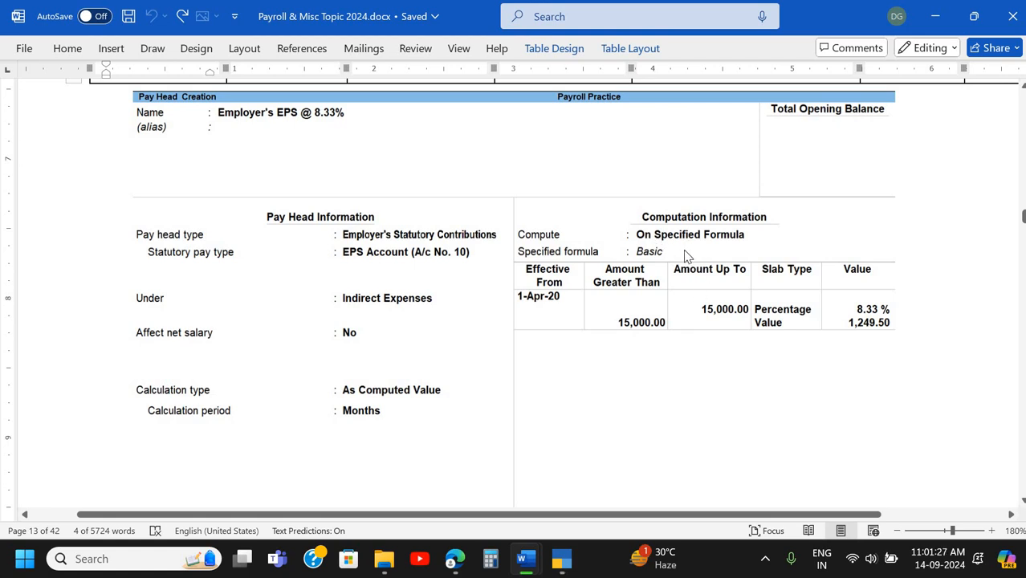
key(alt+Tab)
key(Return)
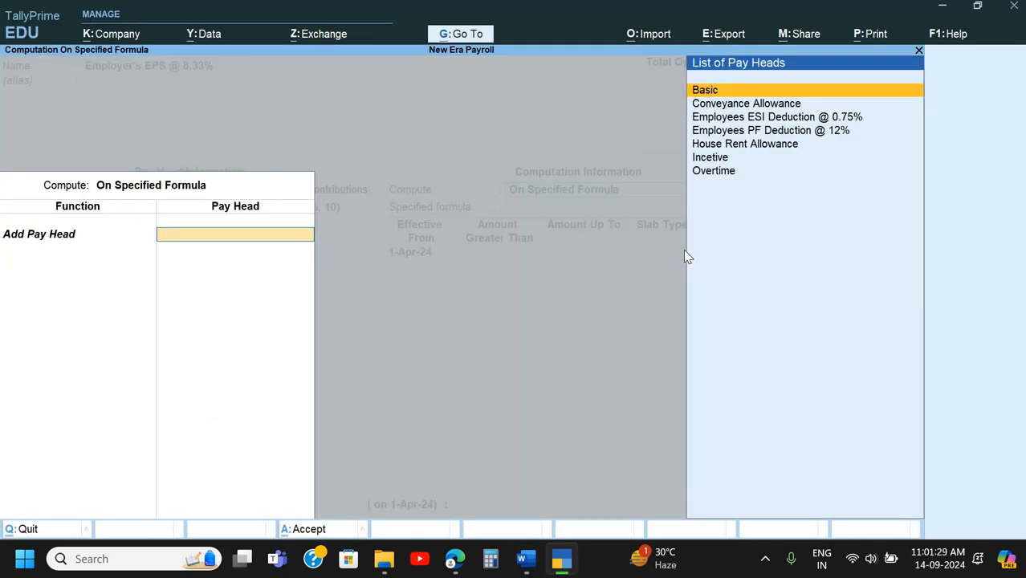
key(Return)
key(Return)
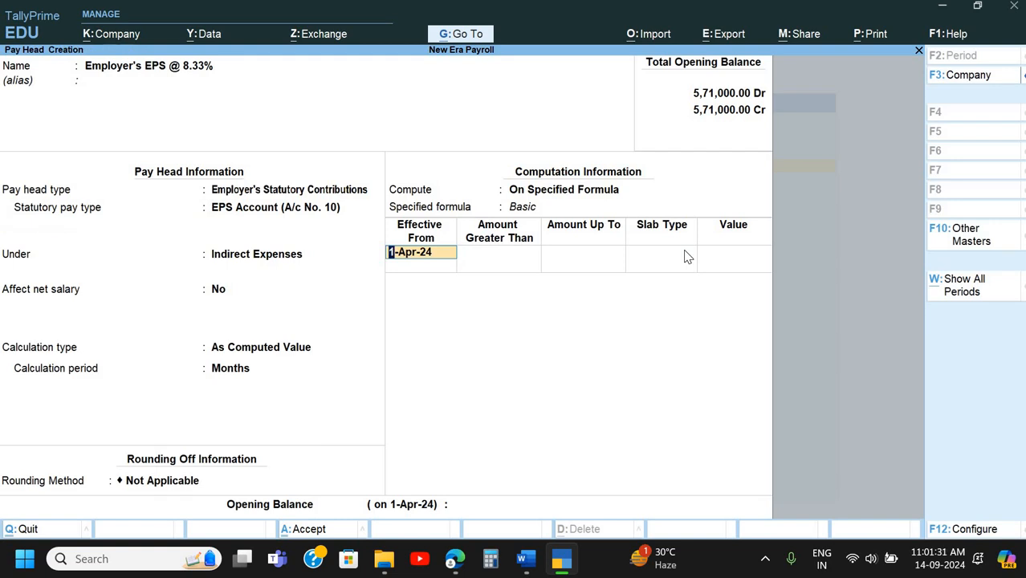
key(Return)
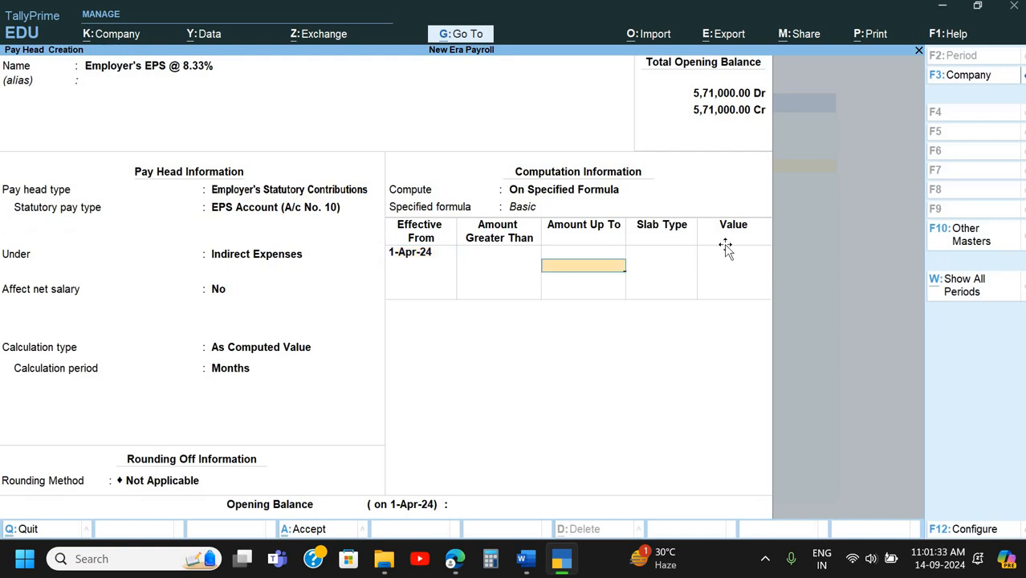
- Define the first slab of the Employer's EPS pay head: amounts up to 15,000, slab type Percentage, value 8.33%
key(alt+Tab)
key(alt+Tab)
text(15000)
key(Return)
key(Return)
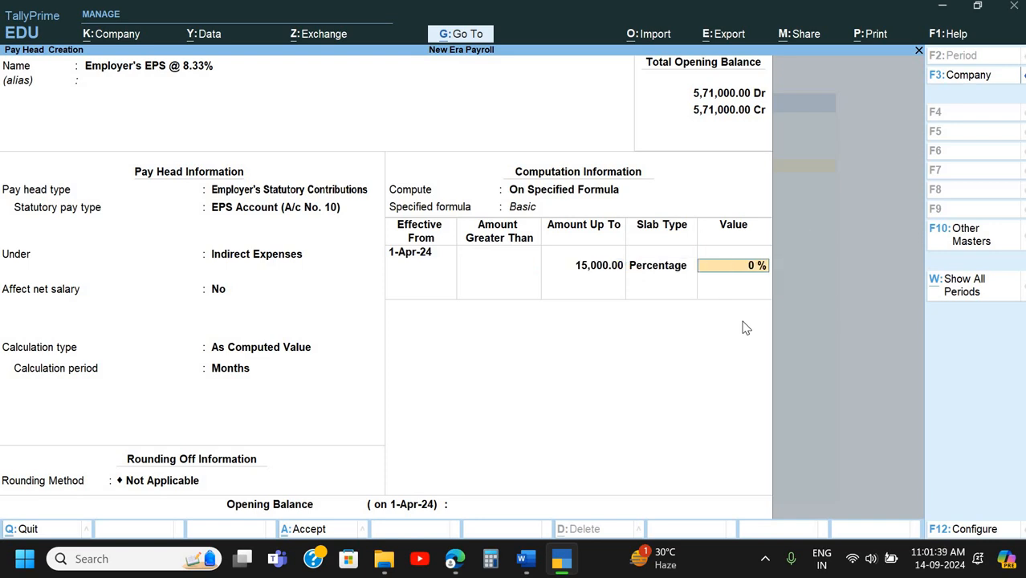
text(8.33)
key(Return)
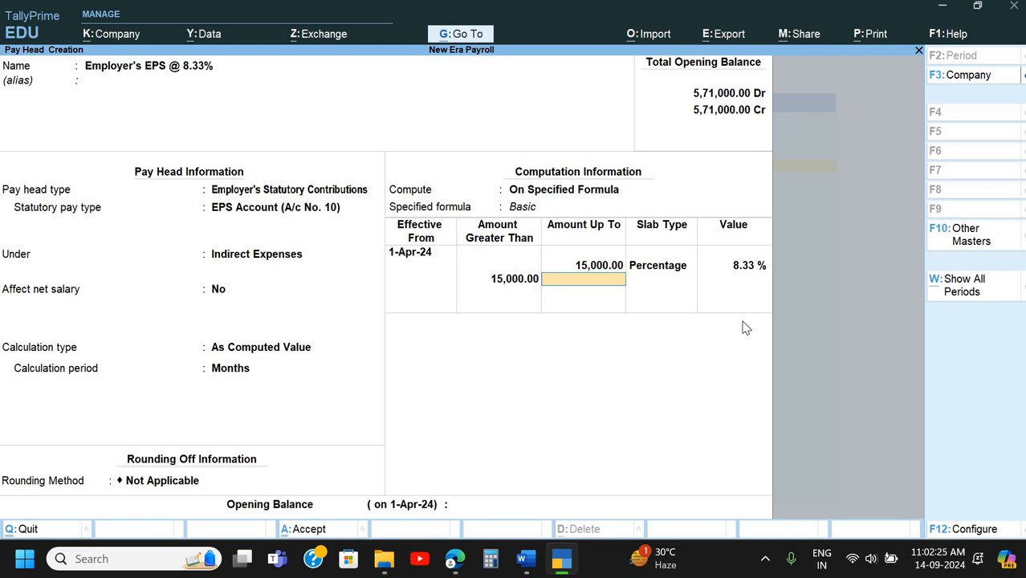
- Add a second slab for amounts greater than 15,000 with slab type Value and a value of 1,249.50
key(Return)
key(Down)
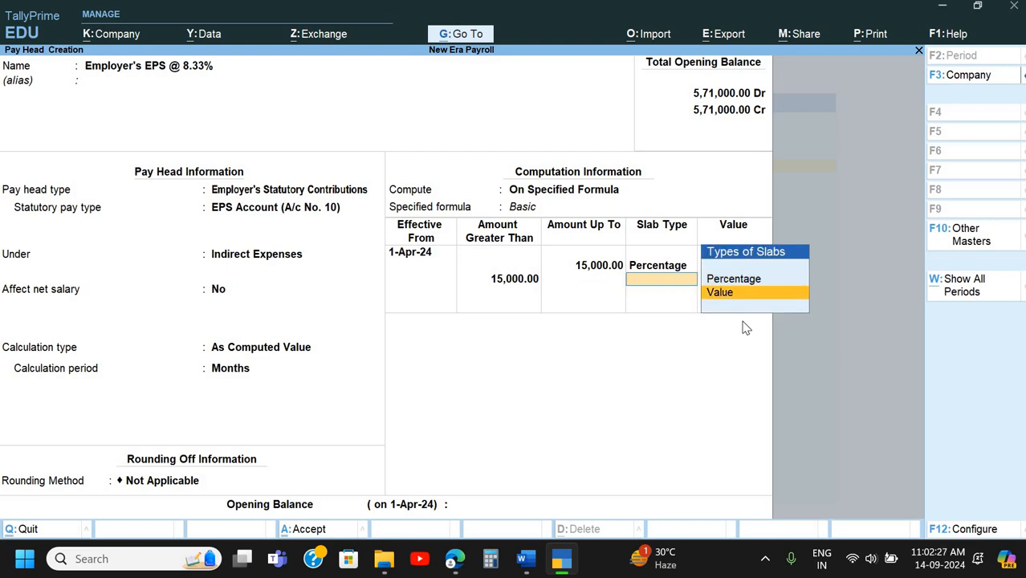
key(Return)
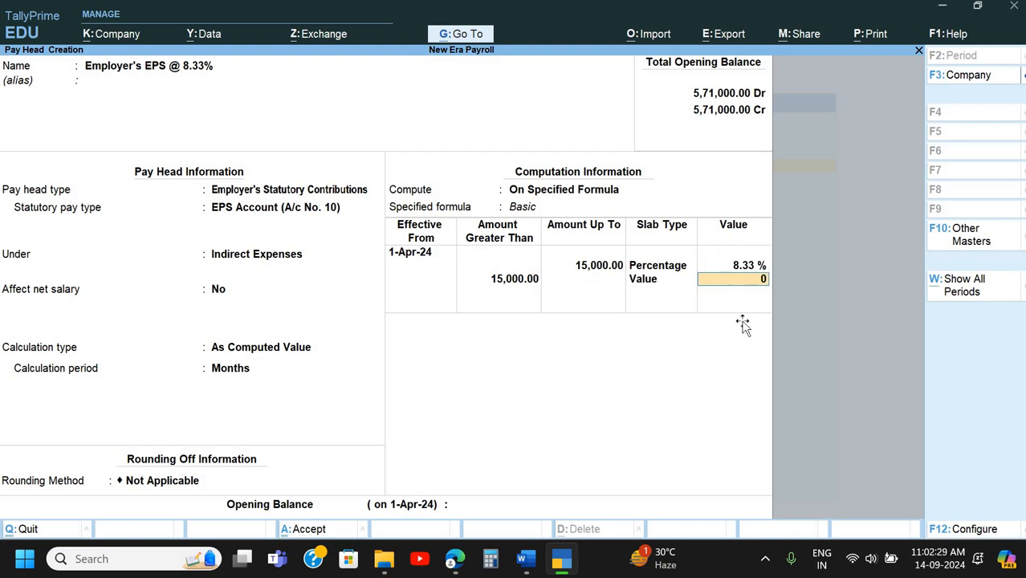
key(alt+Tab)
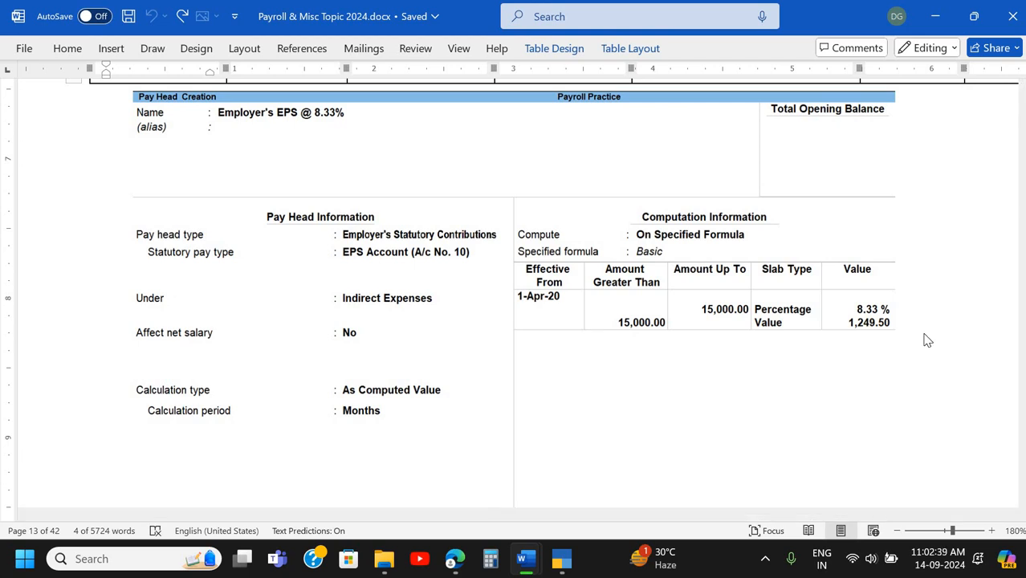
key(alt+Tab)
text(12)
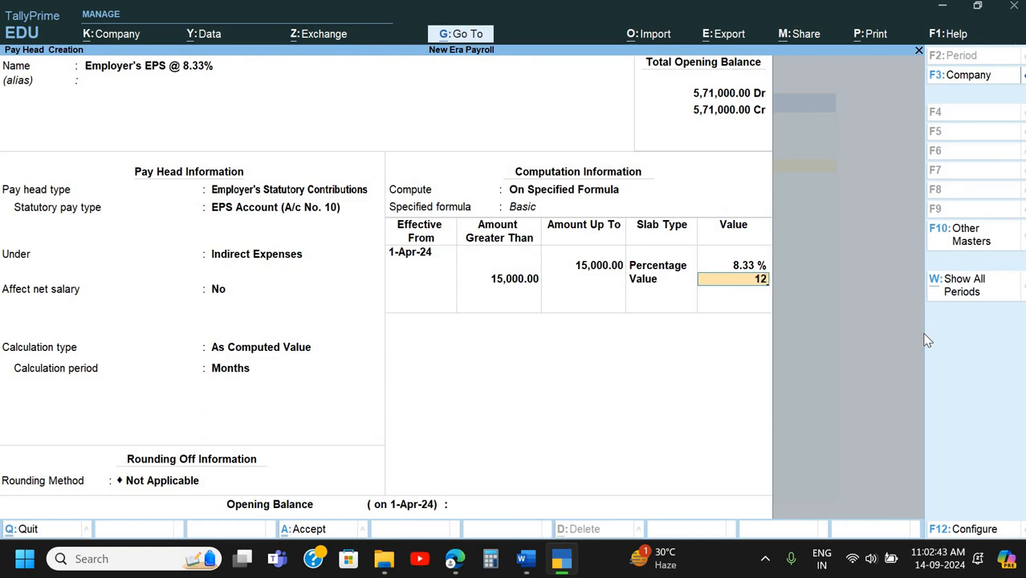
text(49.5)
key(Return)
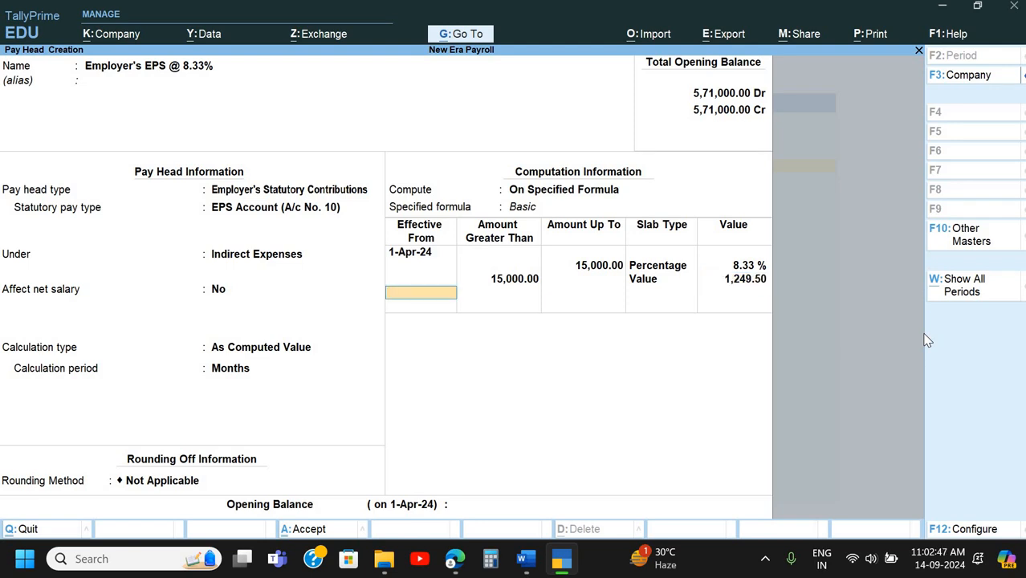
- Open Calculator, compute 8.33% of 15,000 to verify the second slab's value, and close it
key(super+r)
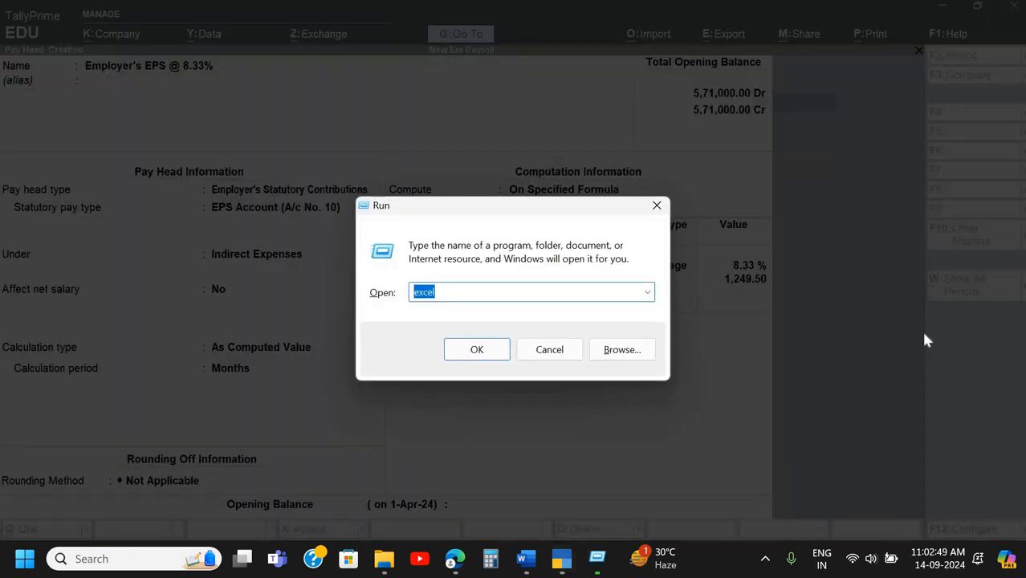
text(calc)
key(Return)
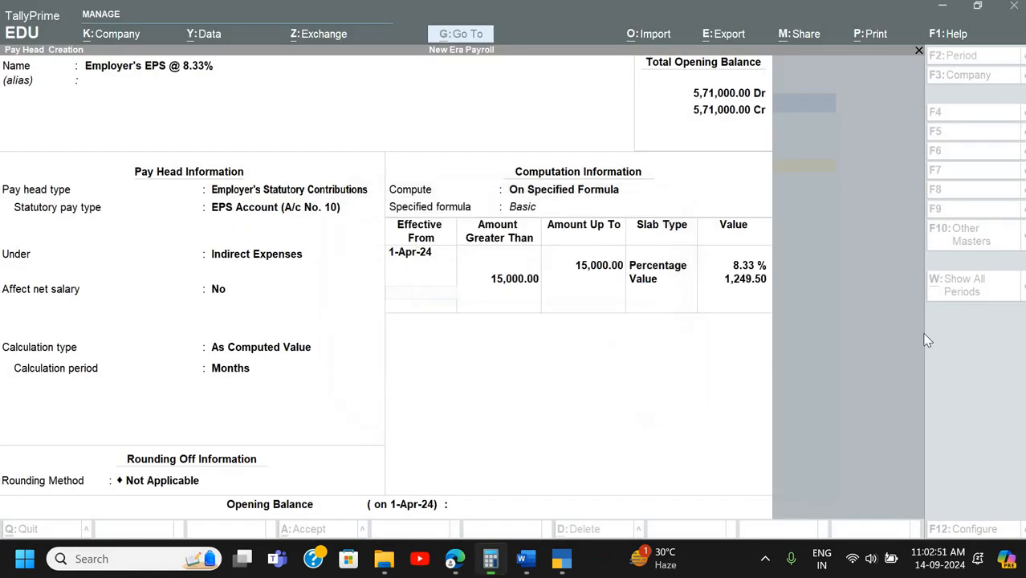
text(15)
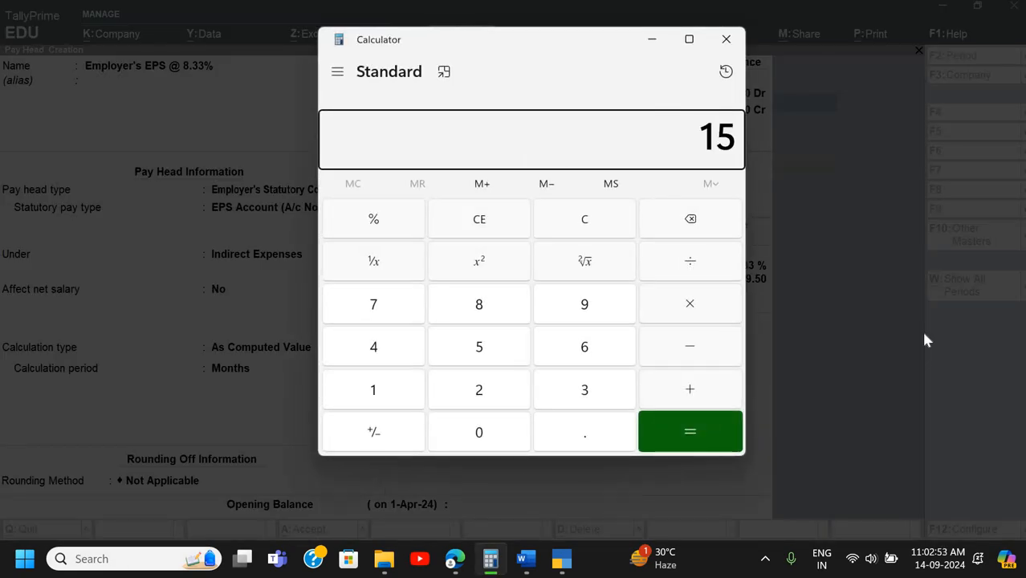
text(,000)
key(shift+8)
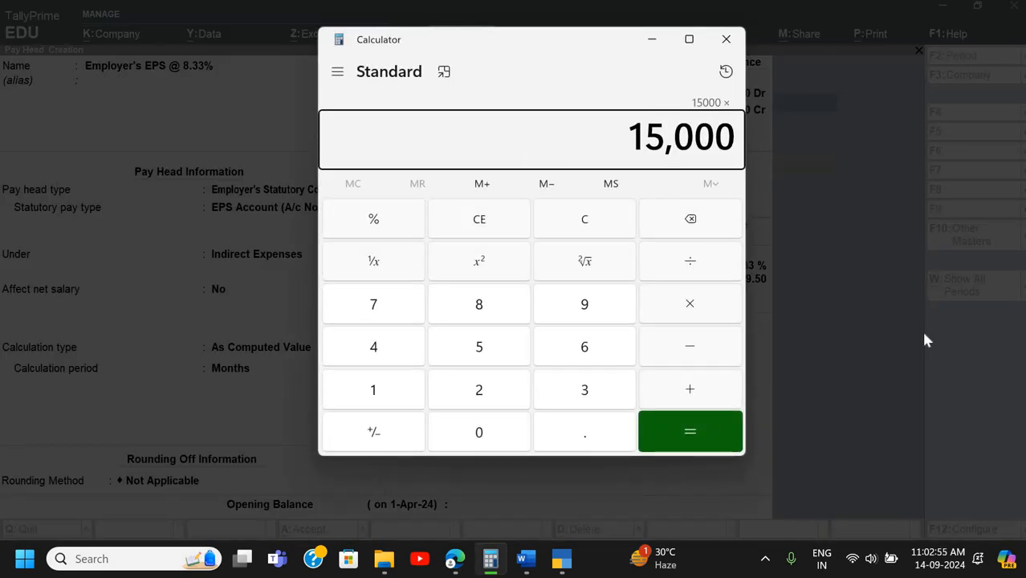
text(8.33)
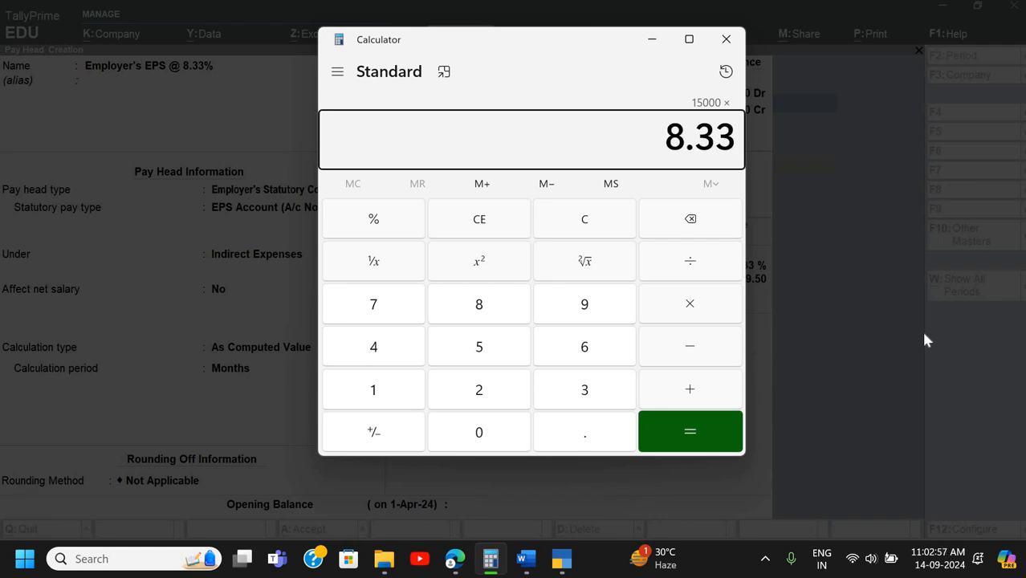
key(shift+5)
key(Return)
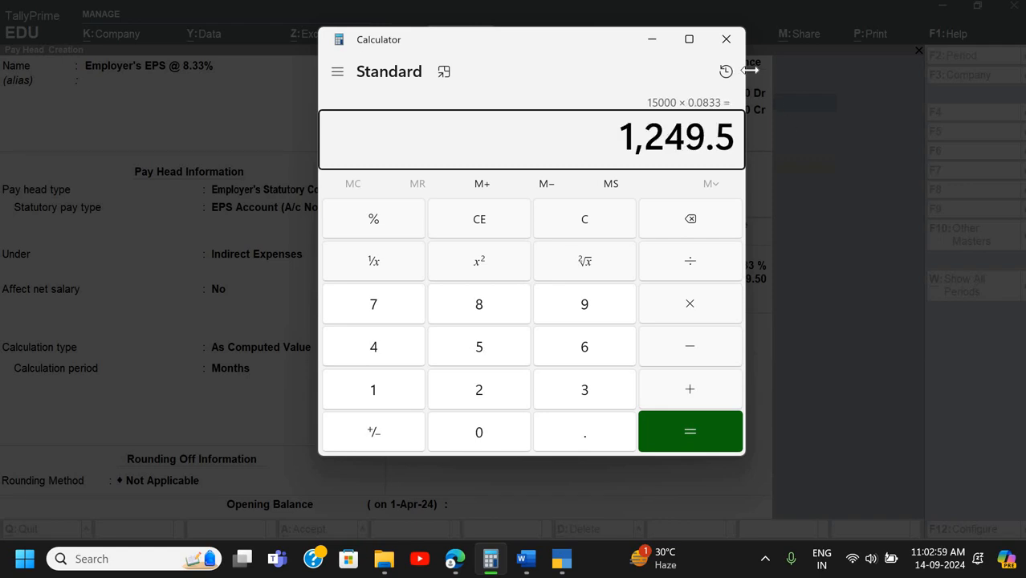
click(726, 38)
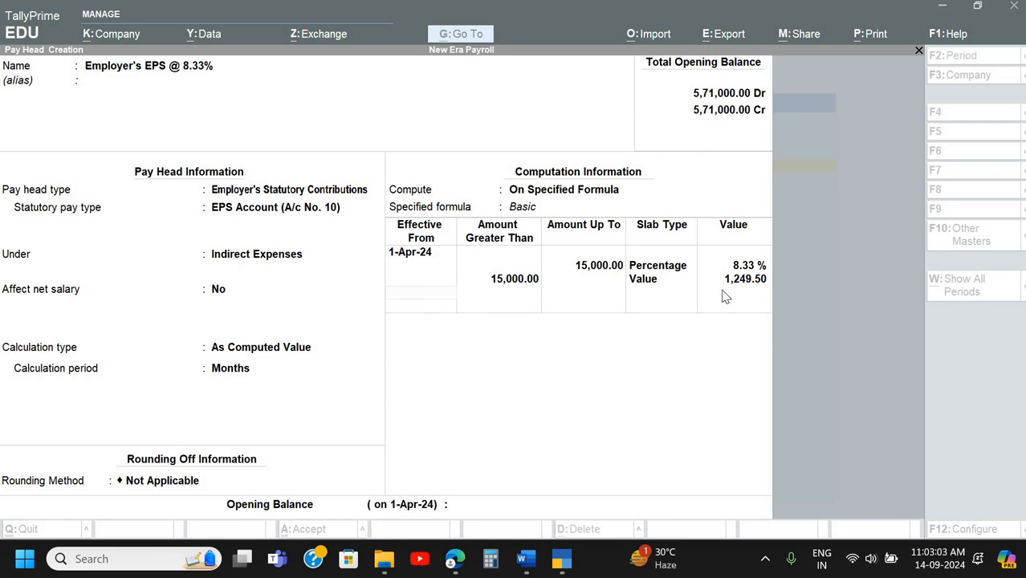
- Finish the slab table and save the Employer's EPS @ 8.33% pay head
key(Return)
key(Return)
key(Return)
key(Return)
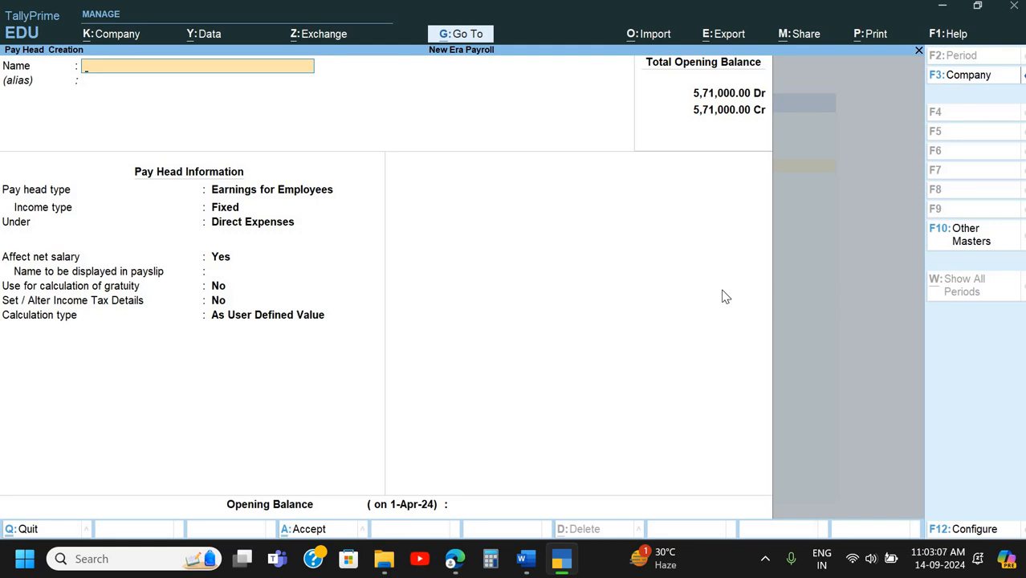
- Copy the Employer EPF @ 3.67% name from the Word document's pay head table into the new TallyPrime pay head's name
key(alt+Tab)
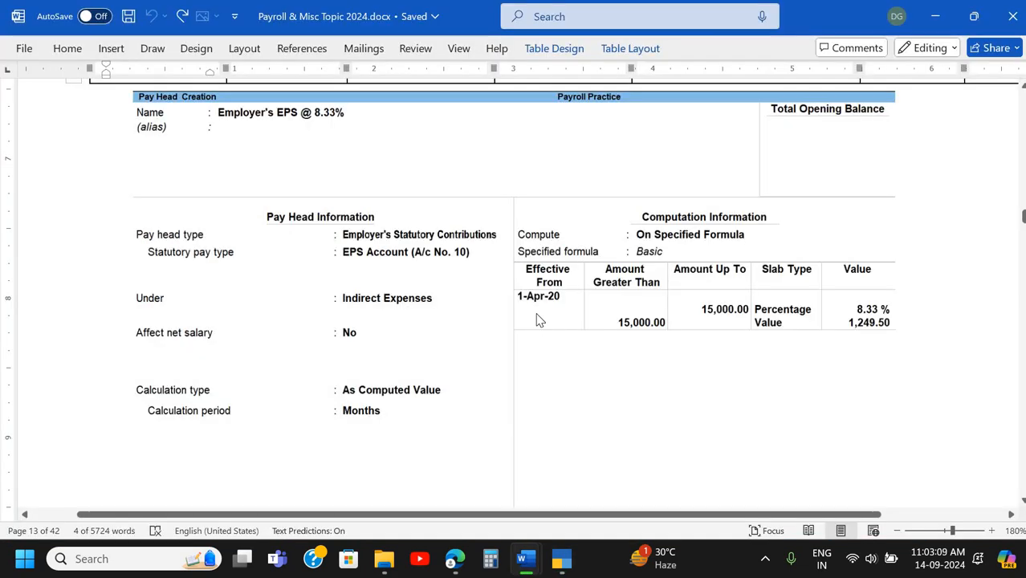
key(alt+Tab)
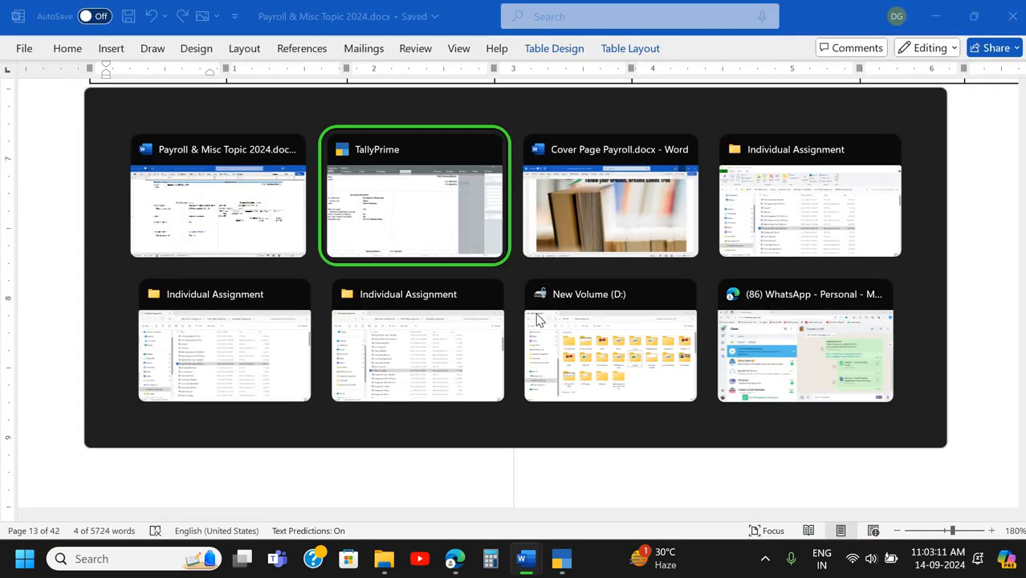
key(alt+Tab)
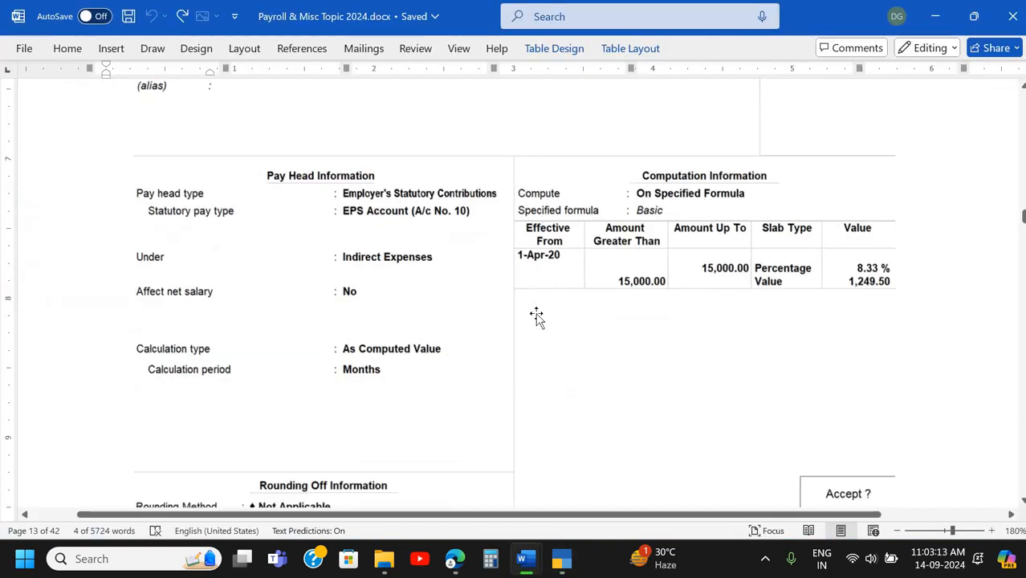
scroll(177, 249, up, 3)
scroll(176, 247, up, 1)
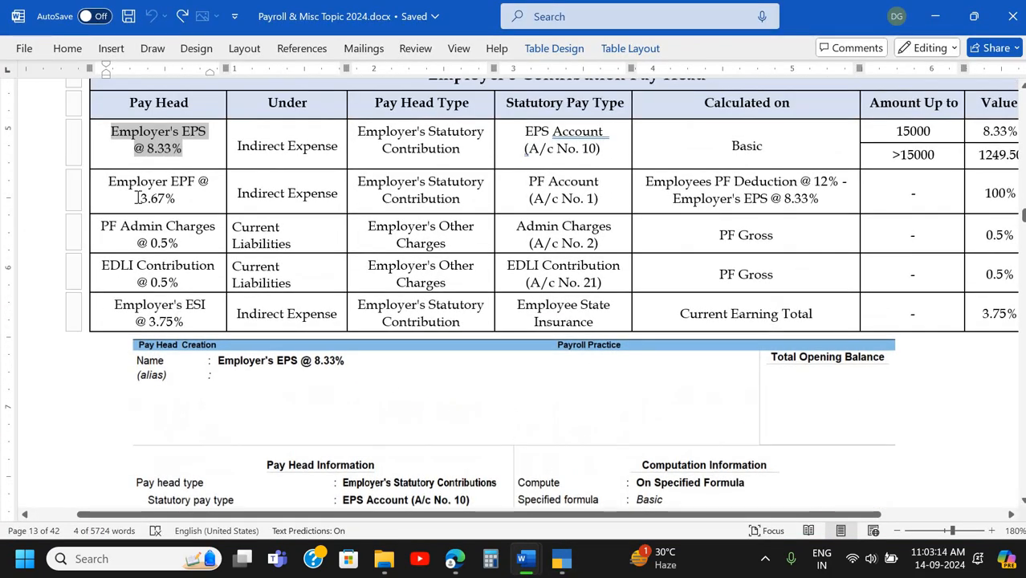
triple_click(196, 197)
key(ctrl+c)
key(alt+Tab)
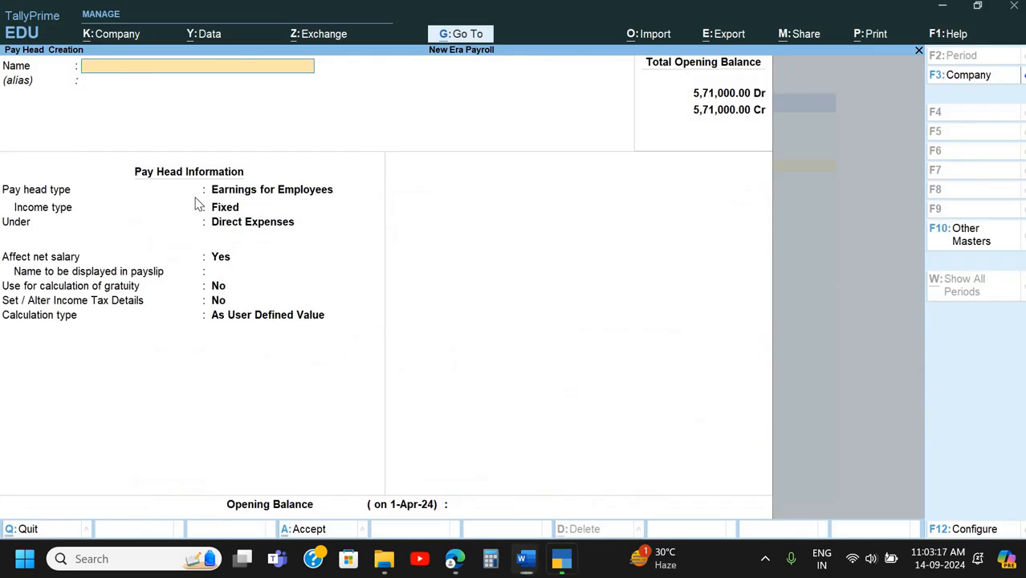
key(ctrl+v)
key(Return)
key(Return)
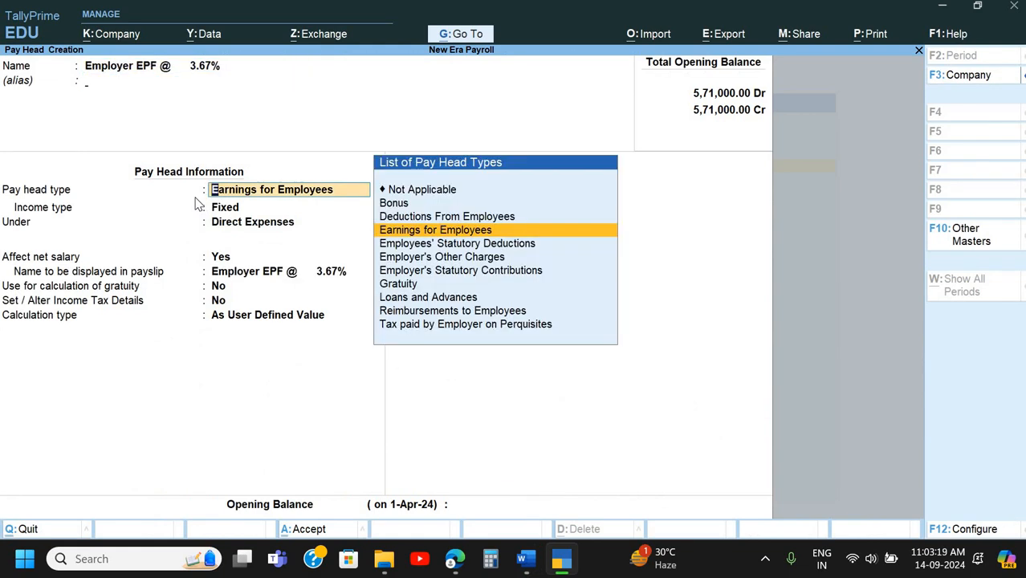
- Correct the new pay head's name to "Employer's EPF Cont. @3.67%"
key(BackSpace)
key(BackSpace)
key(BackSpace)
key(BackSpace)
key(BackSpace)
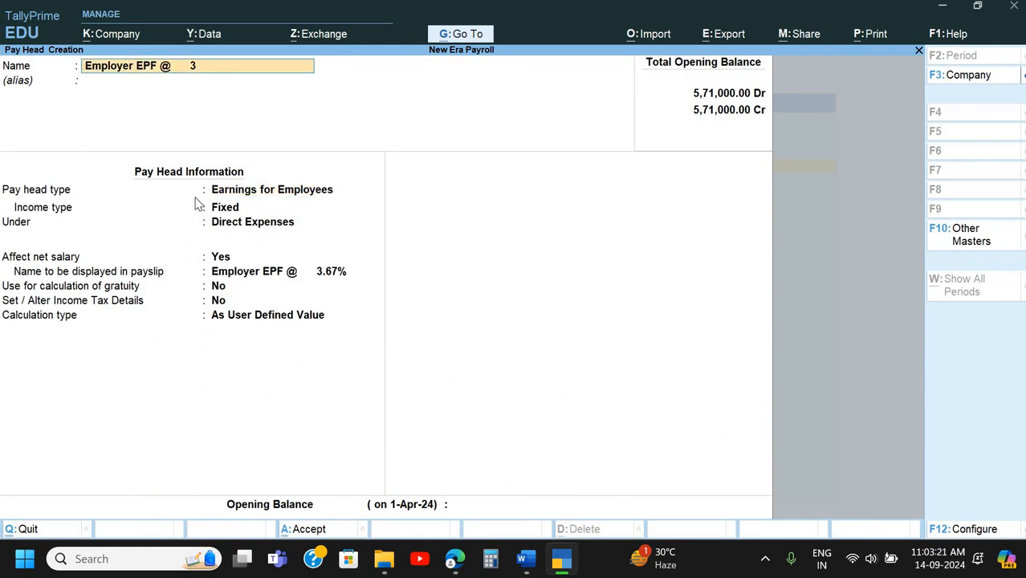
key(BackSpace)
key(BackSpace)
text('s EPF Cont. @)
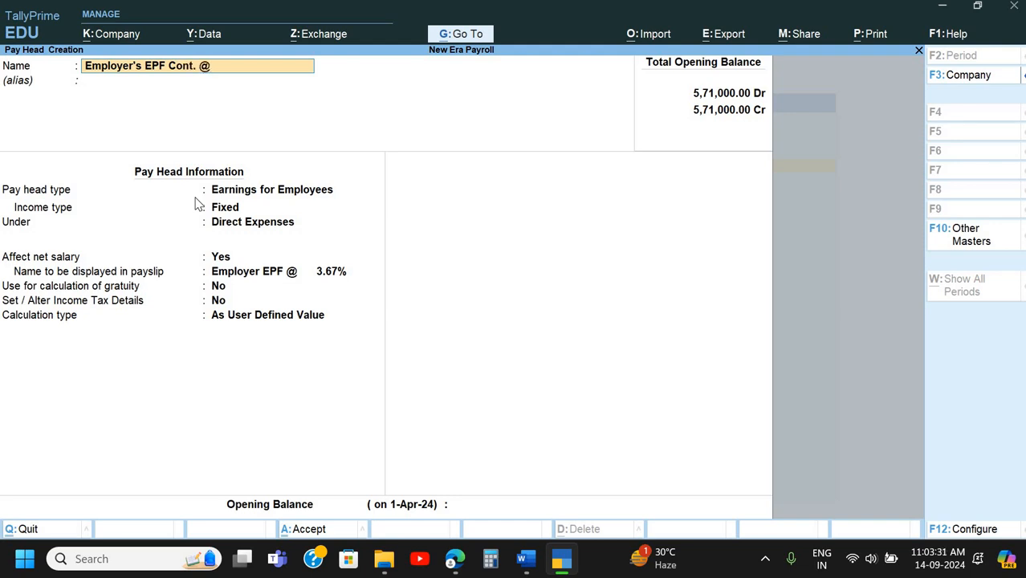
text(3.67%)
key(Return)
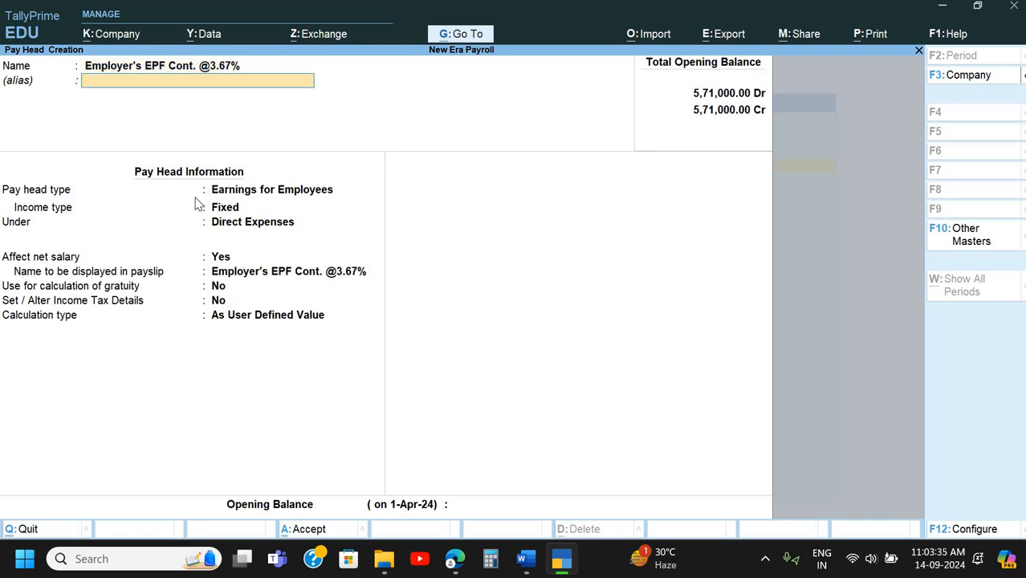
- Set the pay head type to Employer's Statutory Contributions and the statutory pay type to PF Account (A/c No. 1)
key(Return)
key(Down)
key(Down)
key(Down)
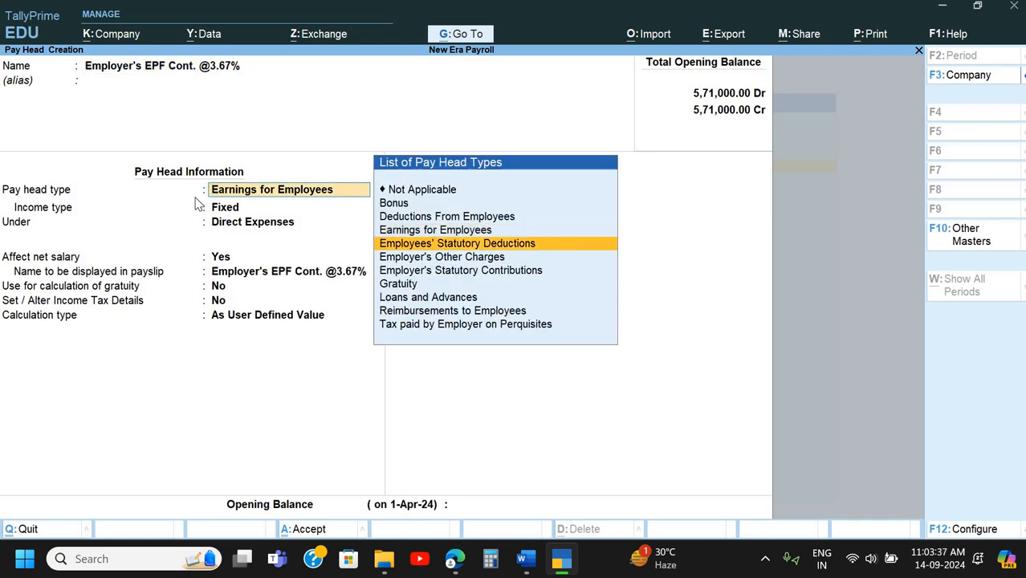
key(Return)
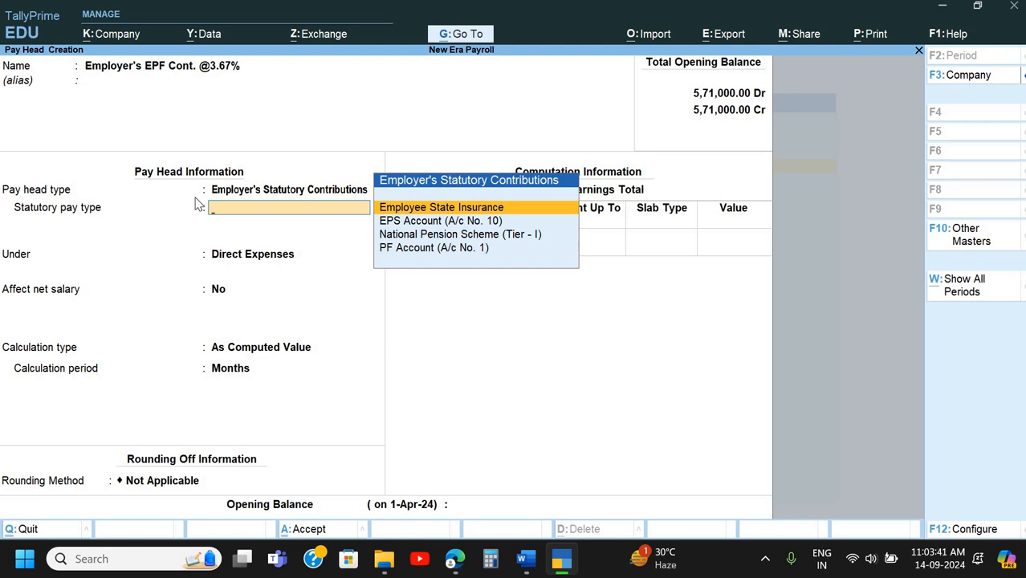
key(Down)
key(Down)
key(Down)
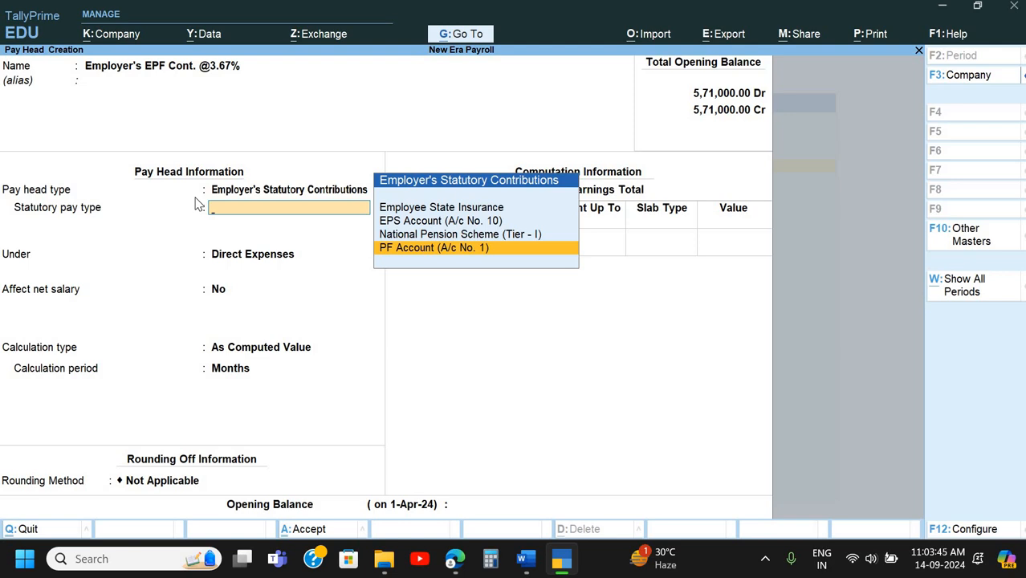
key(Return)
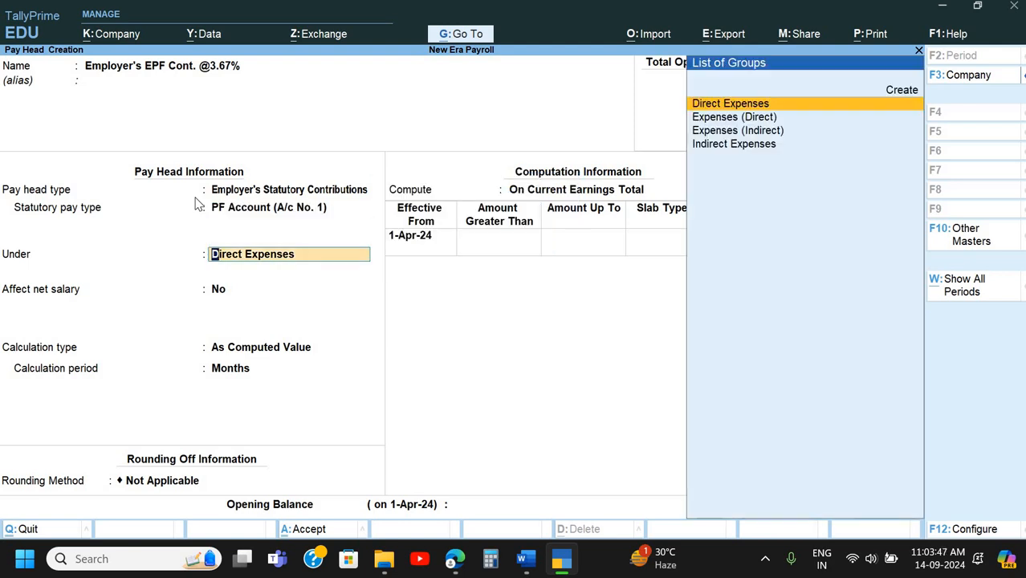
- Group the EPF pay head under Indirect Expenses and keep Affect net salary at No
key(Down)
key(Down)
key(Down)
key(Return)
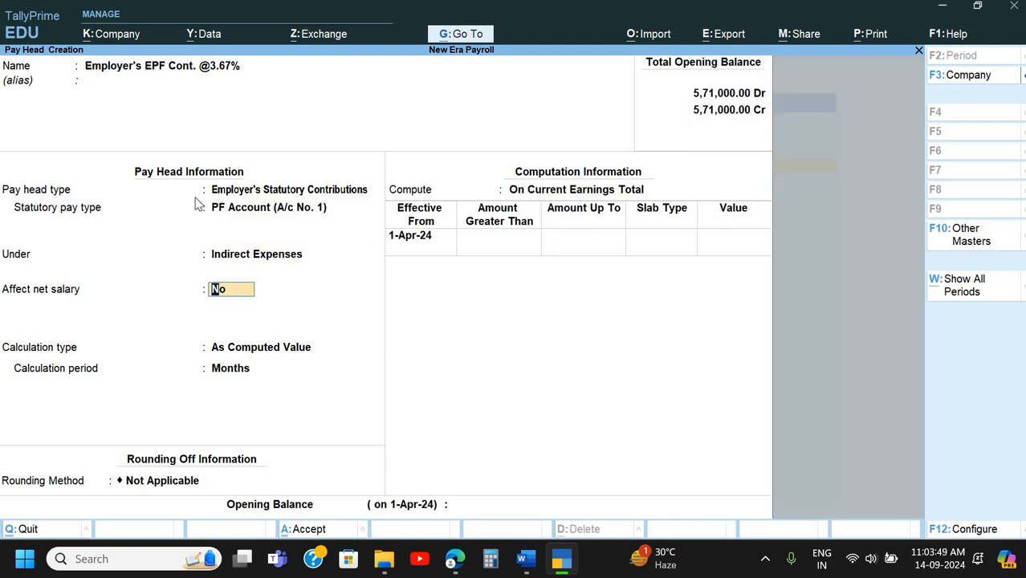
key(Return)
key(Return)
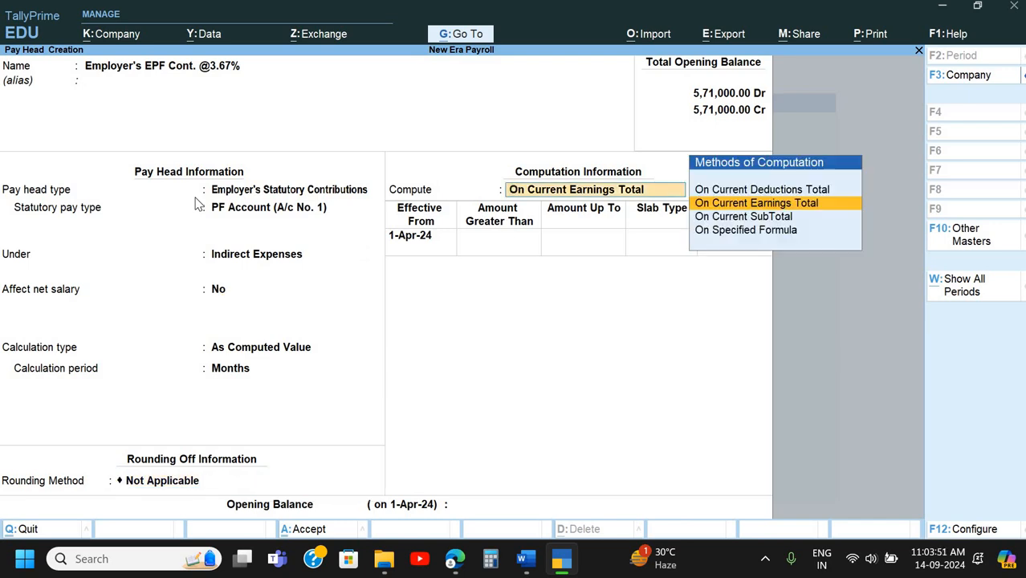
- Check the Word document's Employer EPF sample and set the TallyPrime pay head to compute On Specified Formula
key(Down)
key(Down)
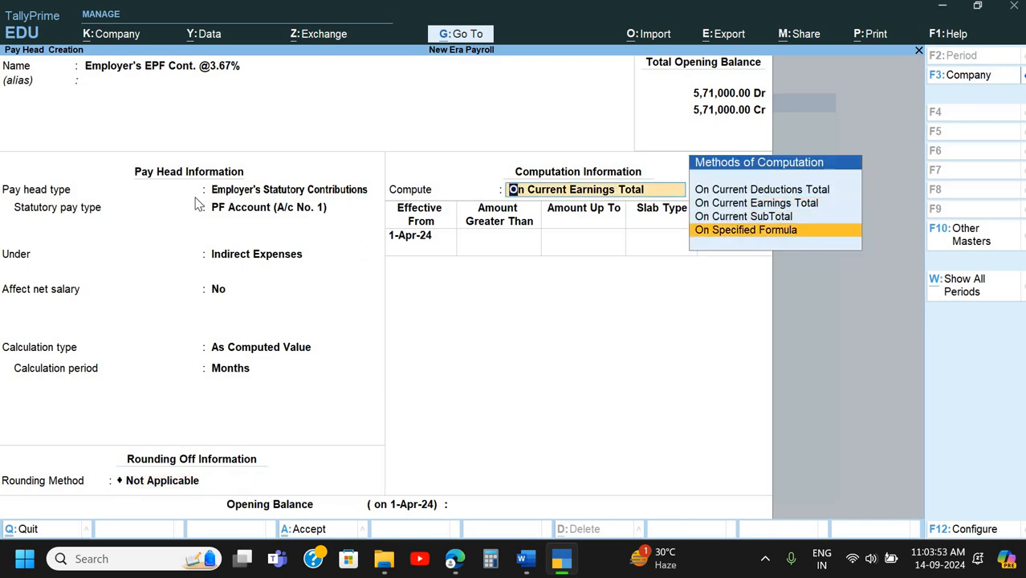
key(Up)
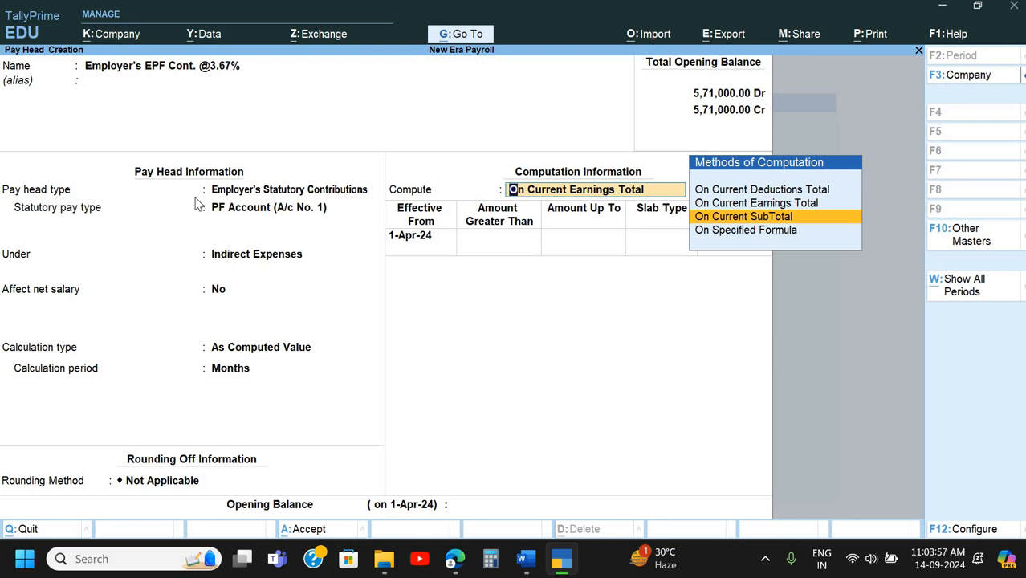
key(alt+Tab)
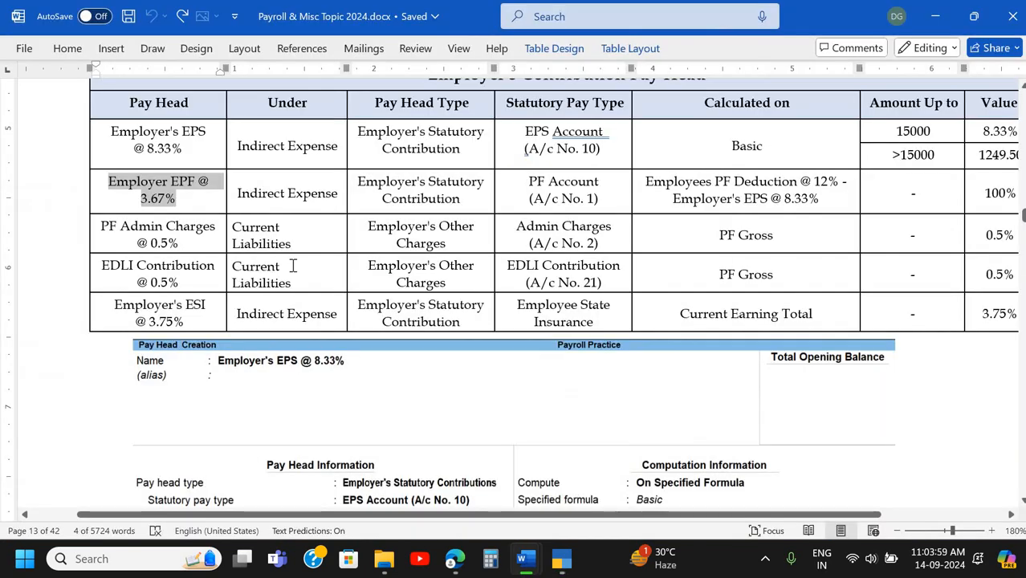
scroll(293, 266, down, 15)
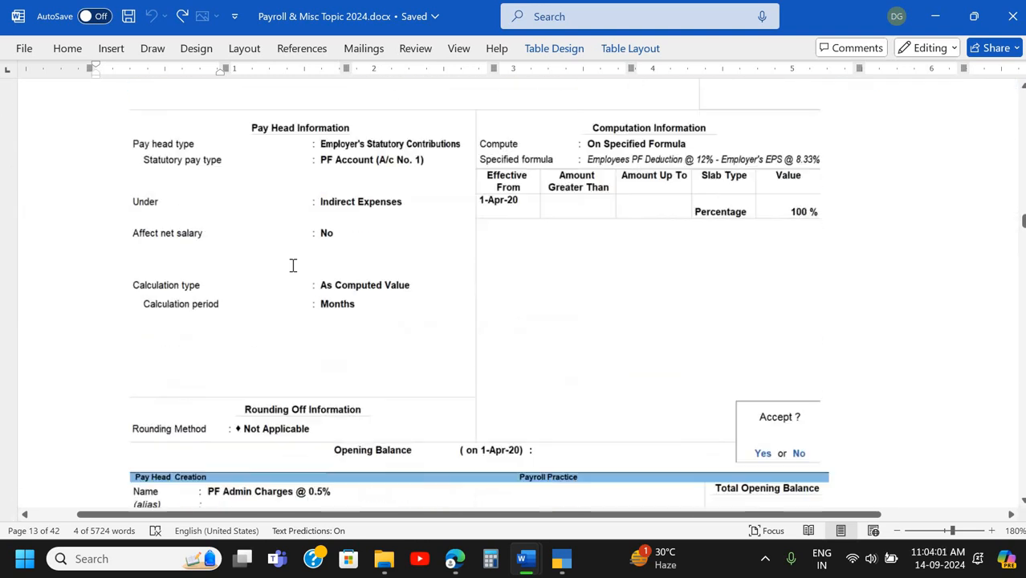
scroll(625, 265, up, 2)
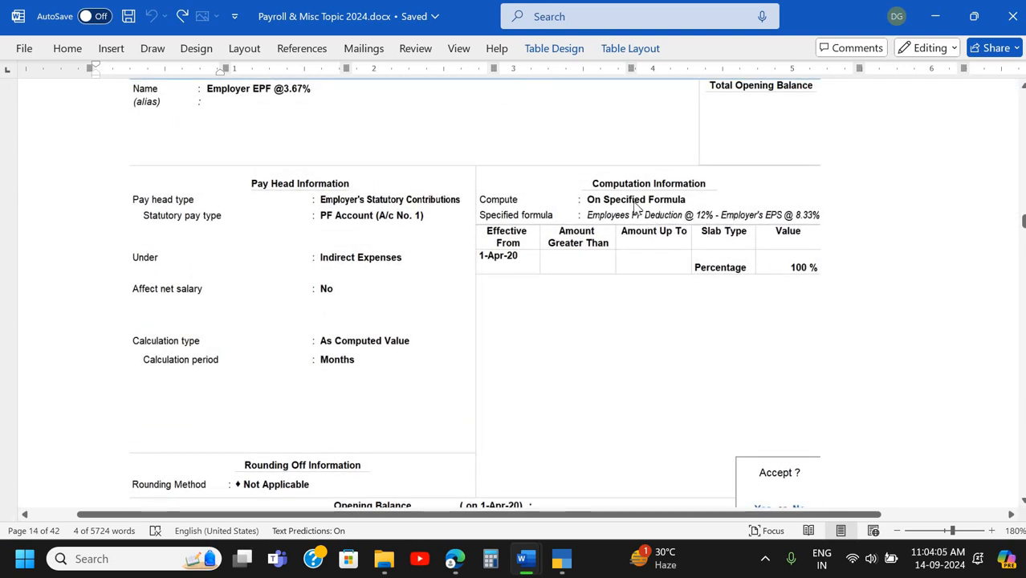
key(alt+Tab)
key(Down)
key(Return)
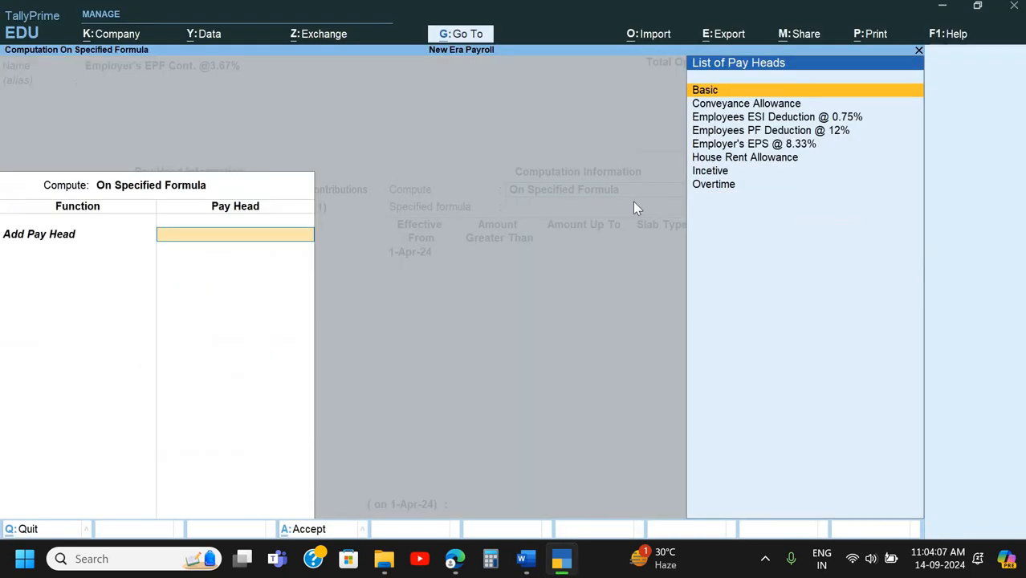
- Add the Employees PF Deduction @ 12% pay head as the first component of the formula
key(Down)
key(Down)
key(Down)
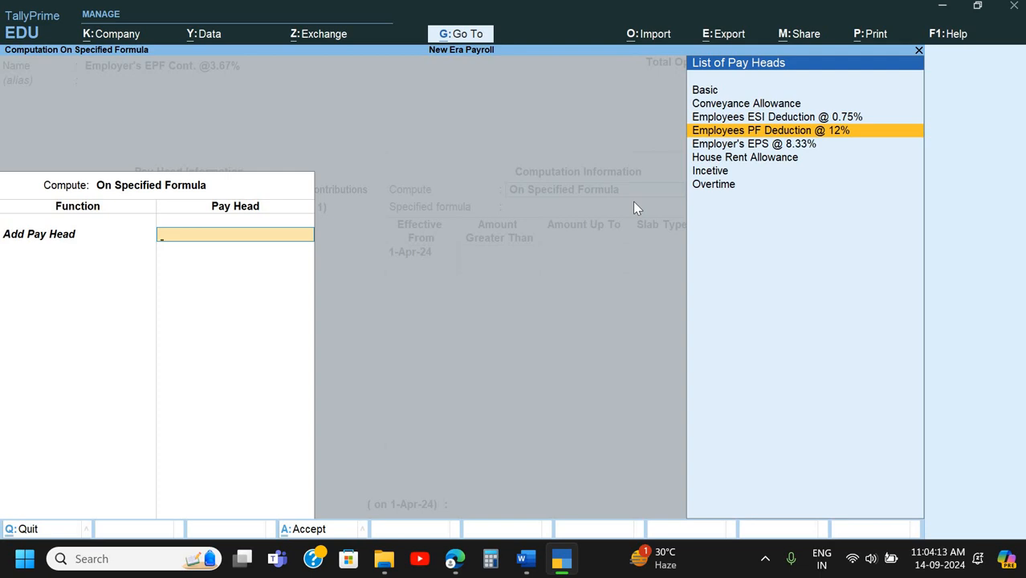
key(Return)
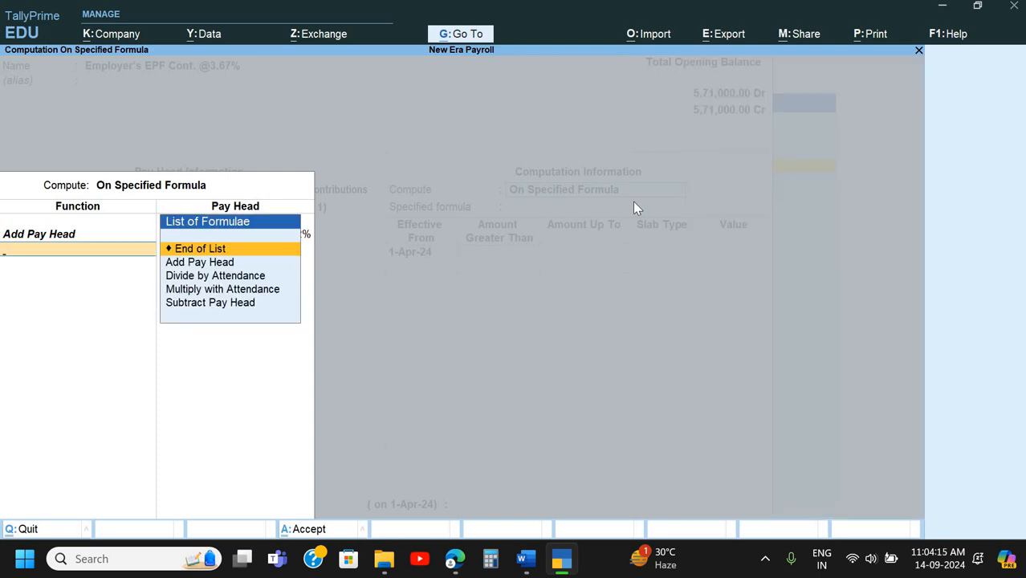
- Subtract the Employer's EPS @ 8.33% pay head in the formula and finish the formula list
key(Down)
key(Down)
key(Down)
key(Down)
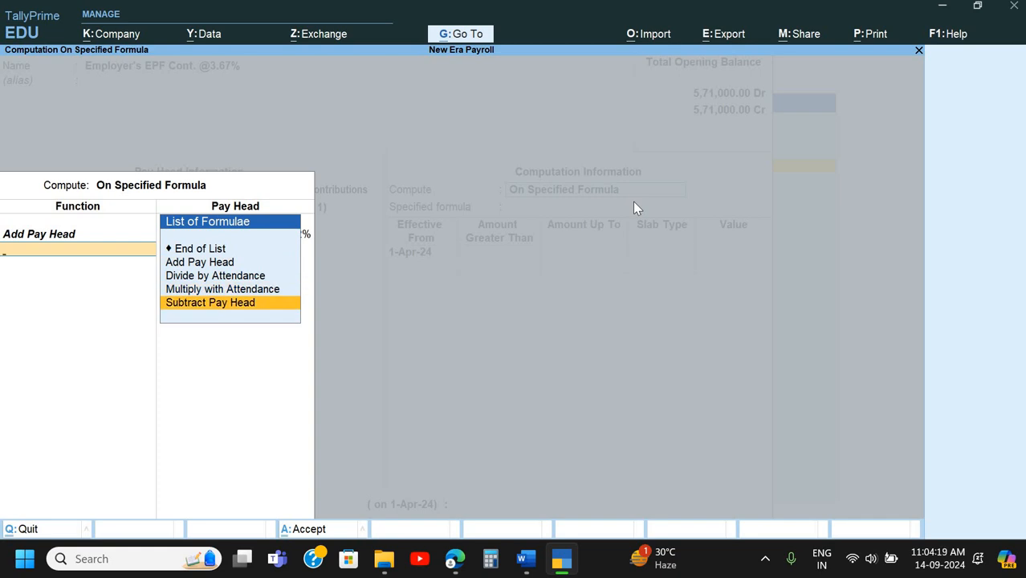
key(Return)
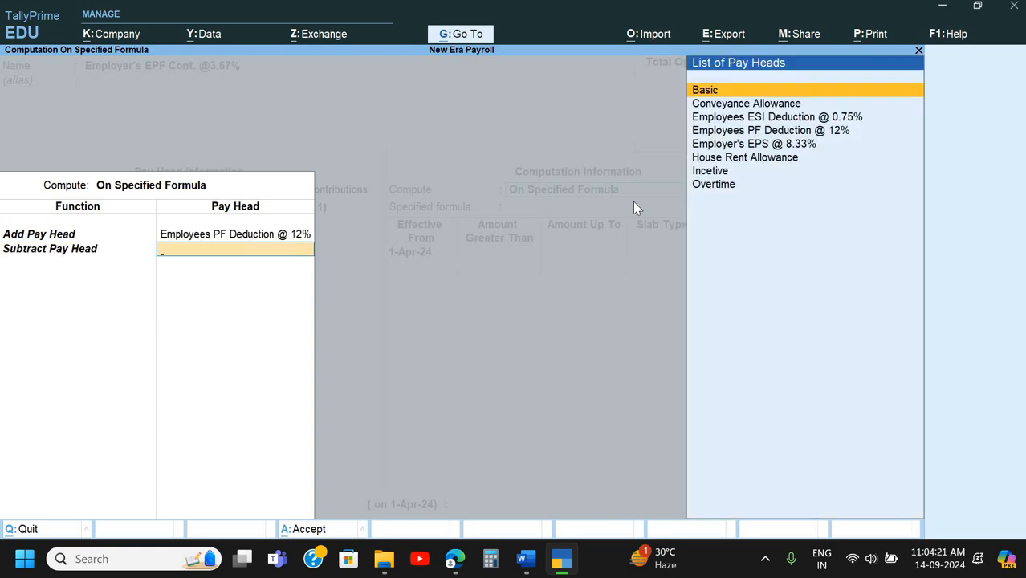
key(Down)
key(Down)
key(Down)
key(Down)
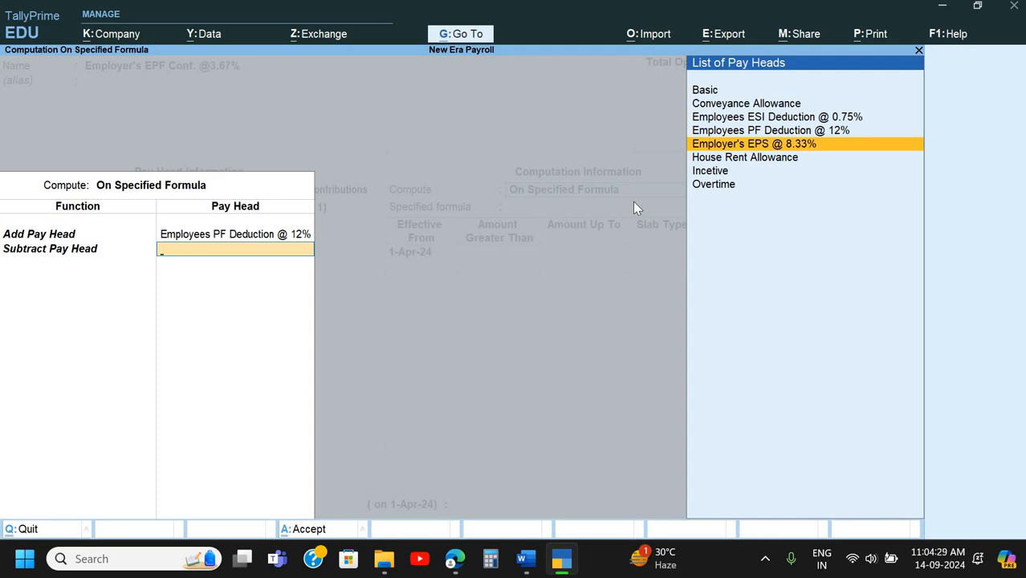
key(Return)
key(Return)
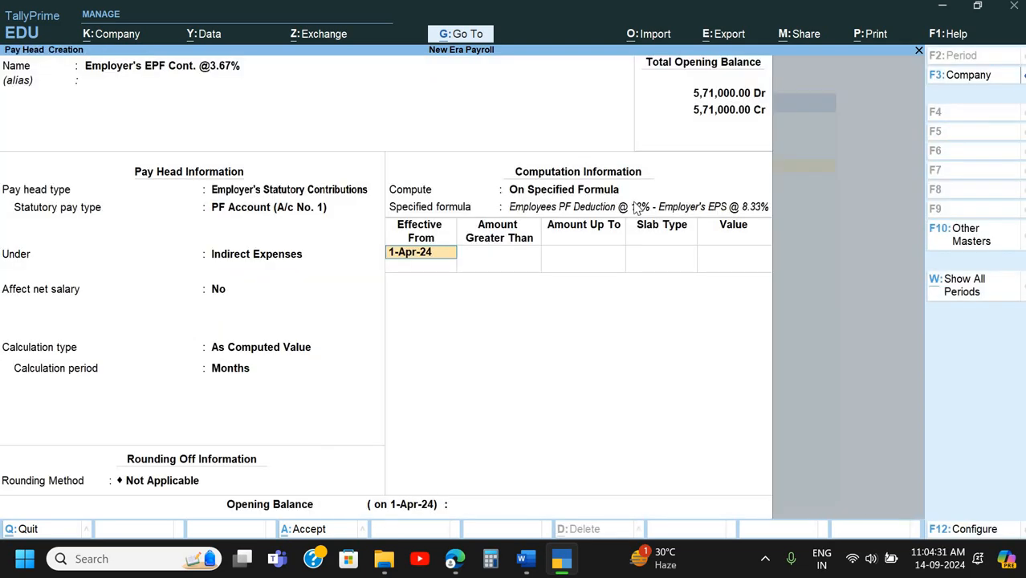
- Enter a Percentage slab of 100% effective from 1-Apr-24, leaving the amount limit blank as in the Word sample
key(Return)
key(alt+Tab)
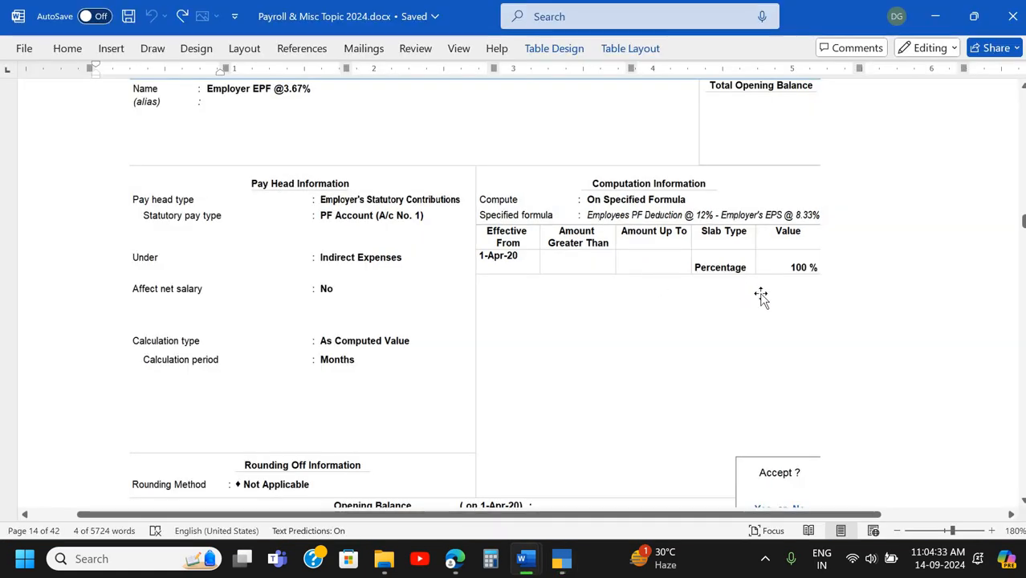
key(alt+Tab)
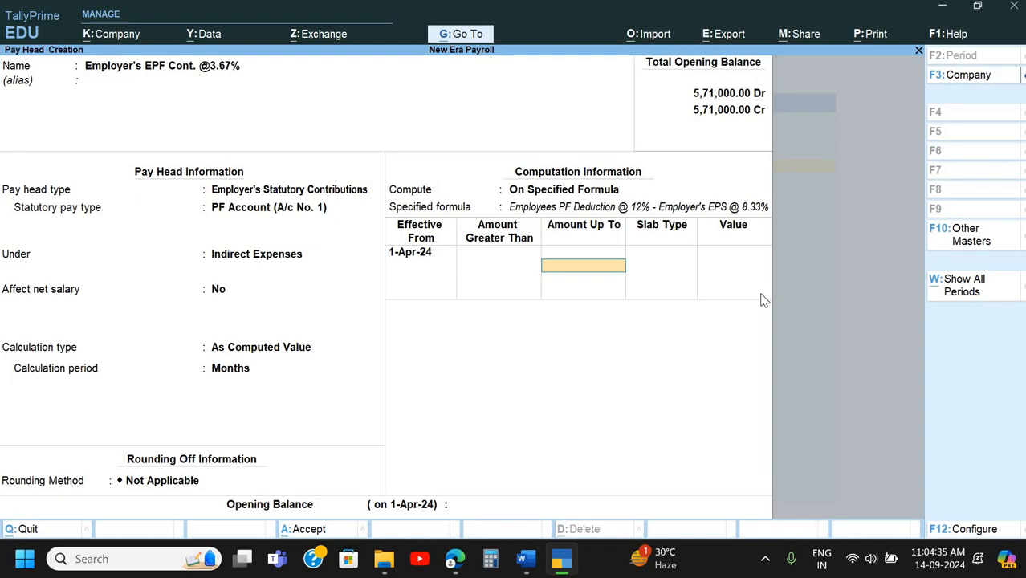
key(Return)
key(Return)
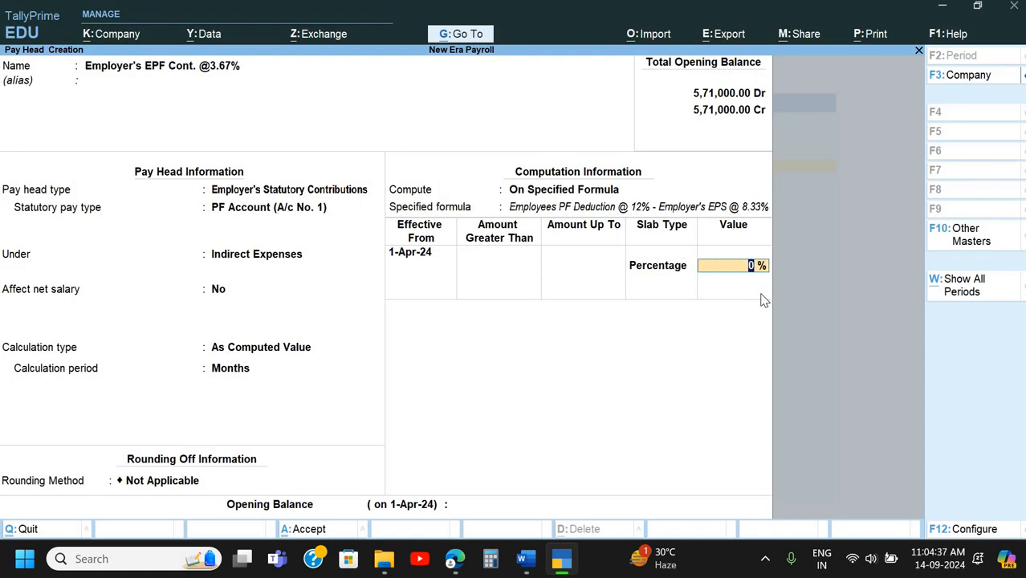
text(100)
key(Return)
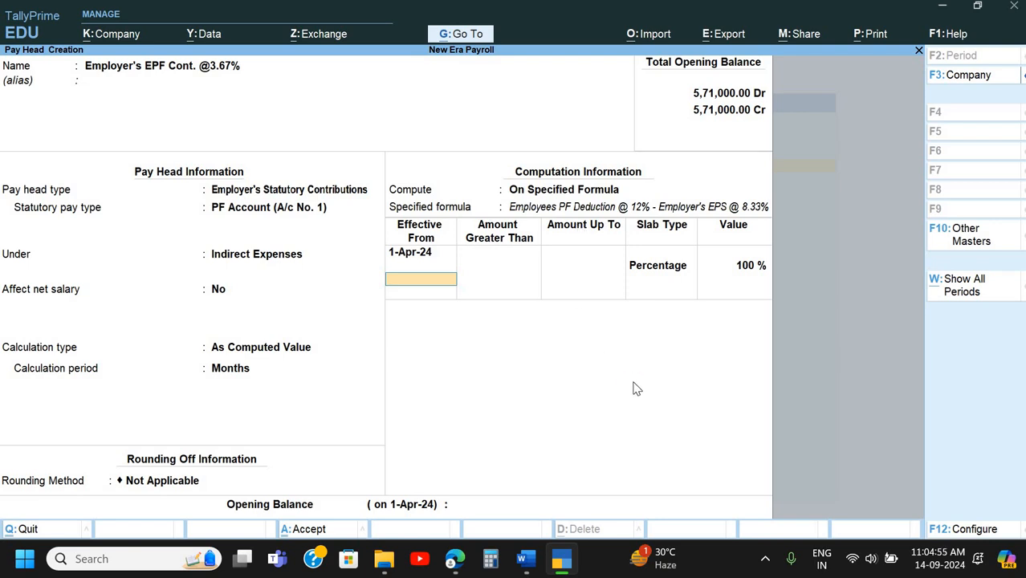
key(super+r)
text(exce)
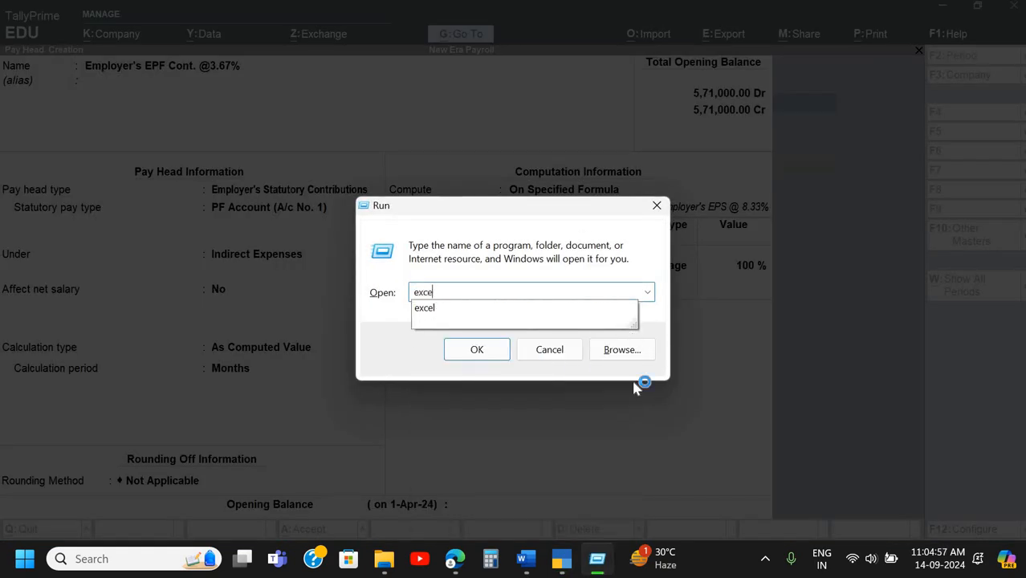
text(l)
key(Return)
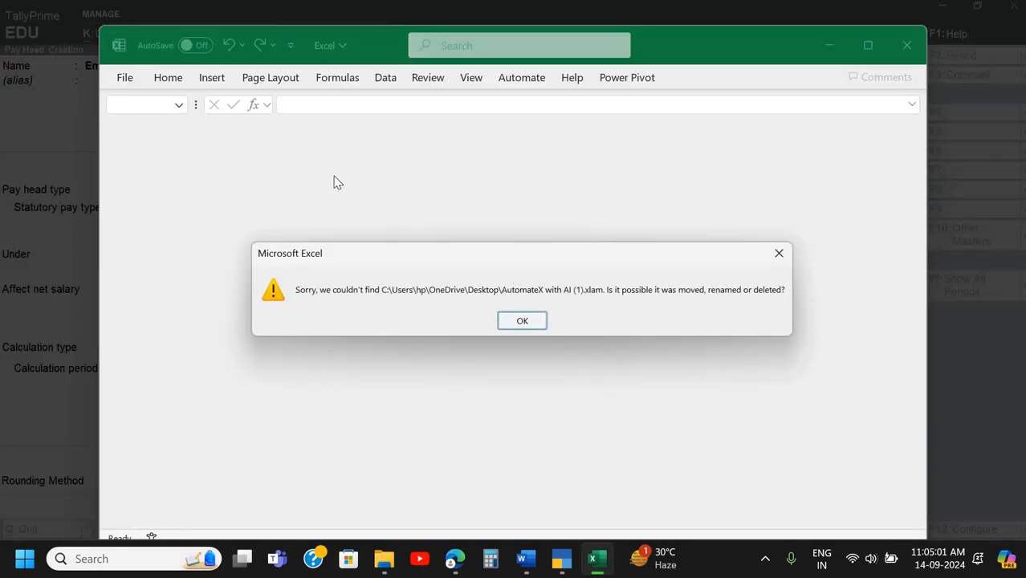
key(Return)
key(Return)
scroll(450, 255, up, 3)
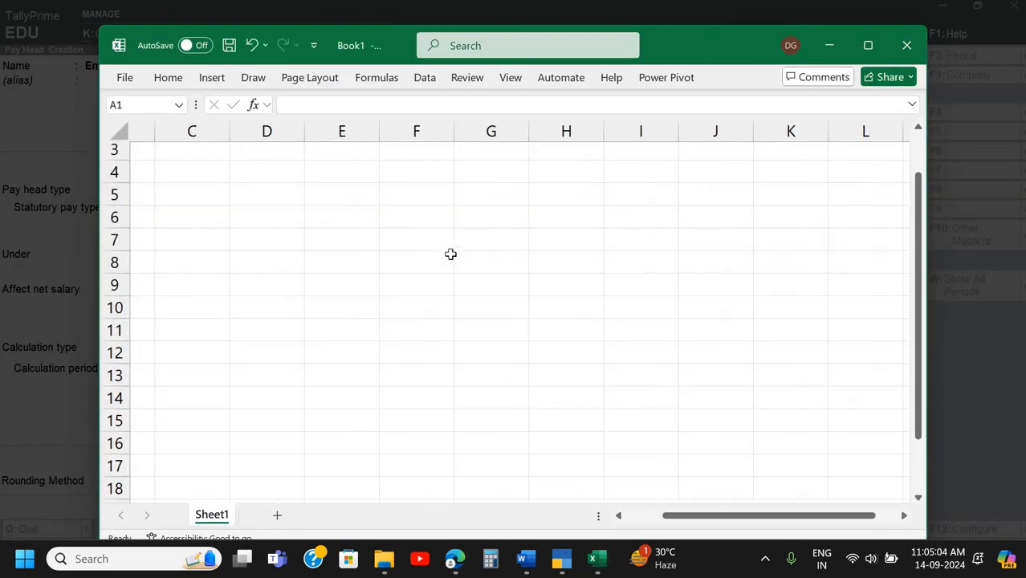
scroll(451, 255, up, 1)
scroll(446, 247, left, 1)
scroll(386, 183, left, 1)
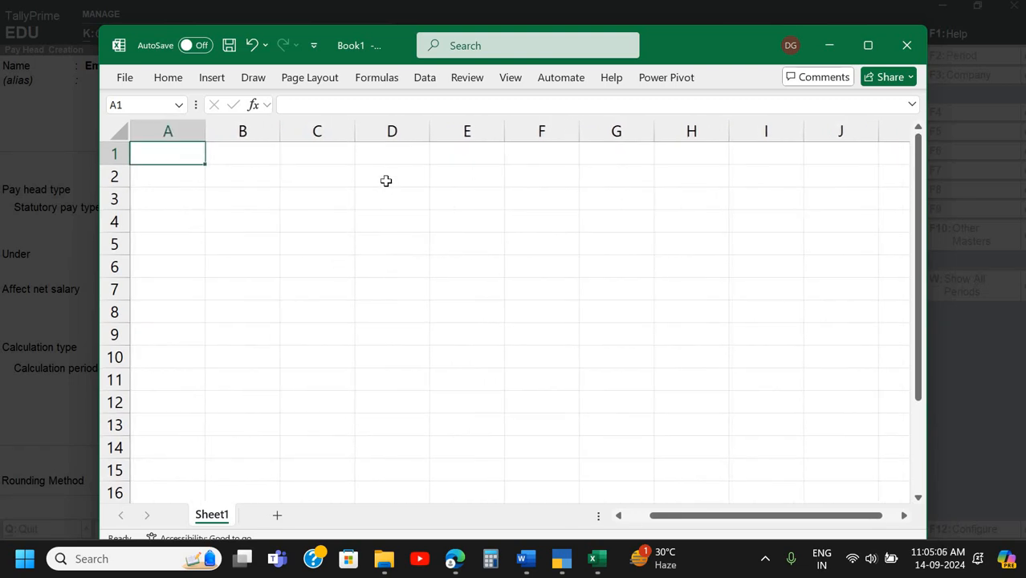
scroll(386, 181, right, 1)
click(386, 181)
text(A)
key(Return)
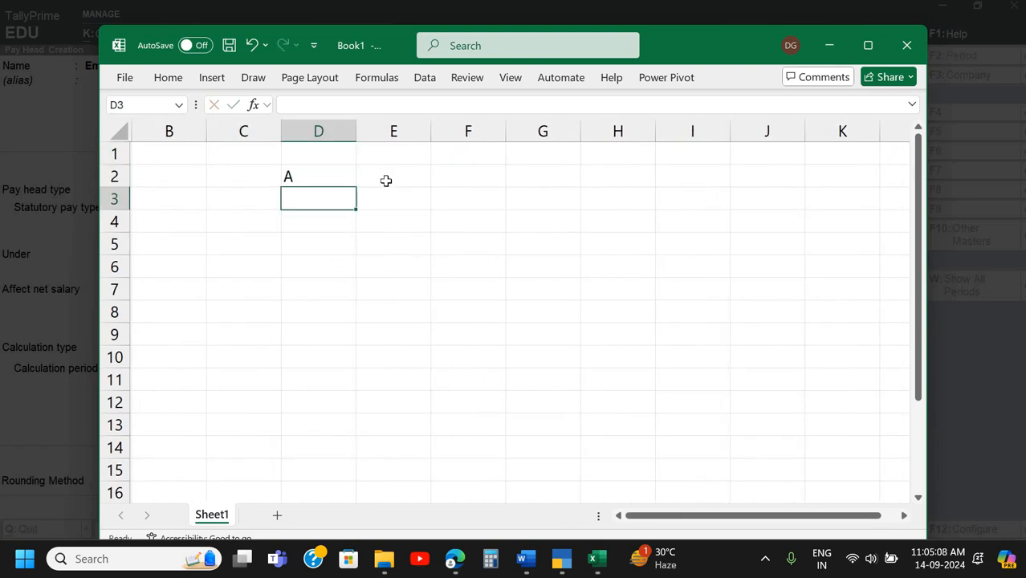
key(Up)
key(Right)
key(Right)
key(Right)
text(A)
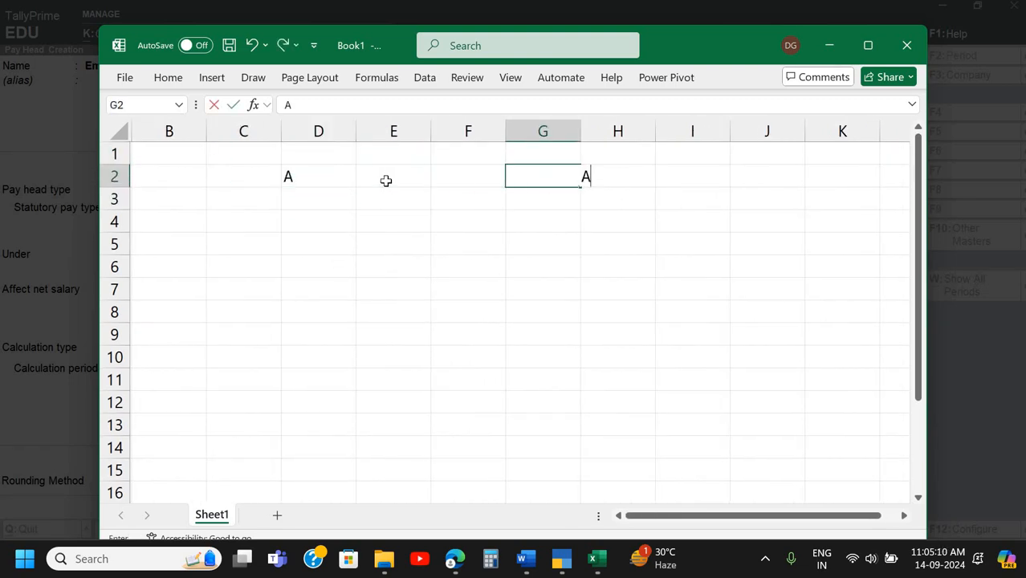
key(Return)
key(Up)
text(B)
key(Return)
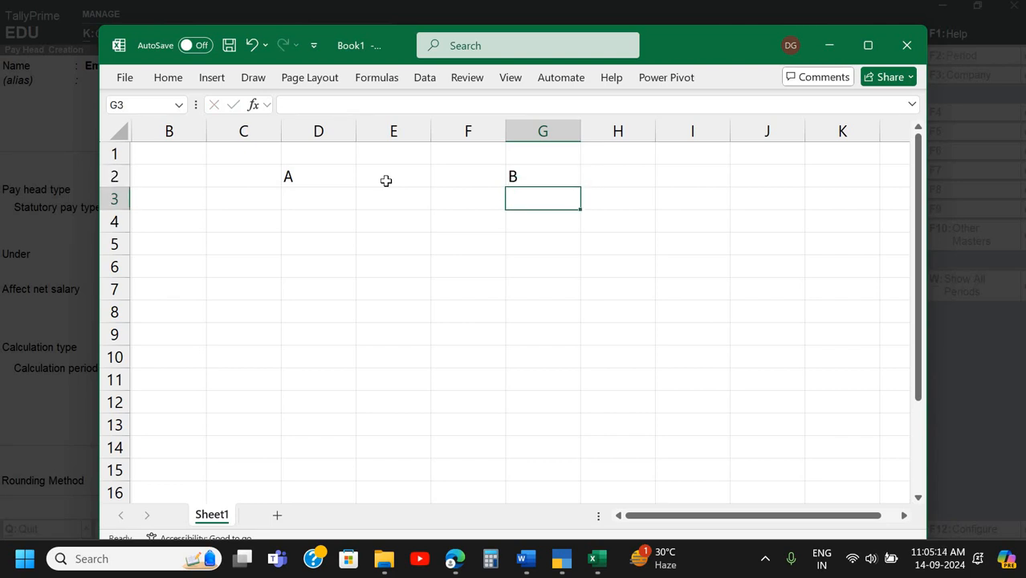
click(899, 62)
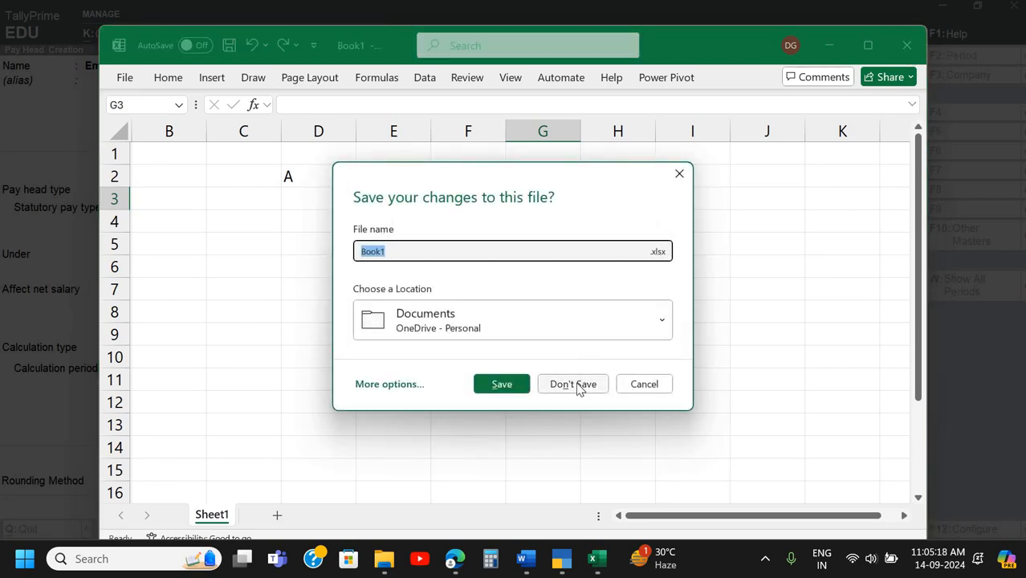
click(581, 385)
- Open a new blank workbook in Excel and enter the heading A in cell E2
key(super+r)
key(Return)
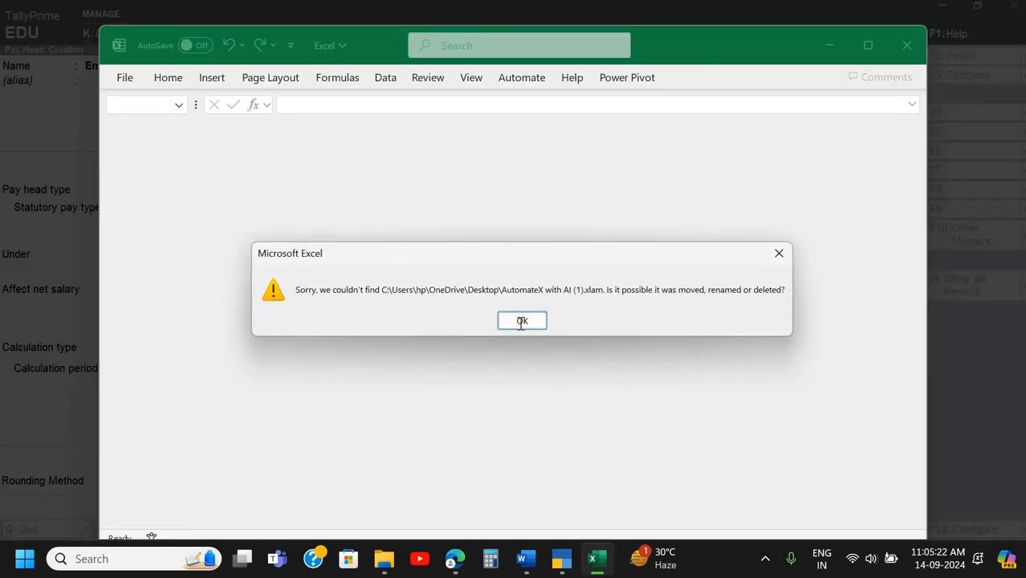
key(Return)
double_click(383, 177)
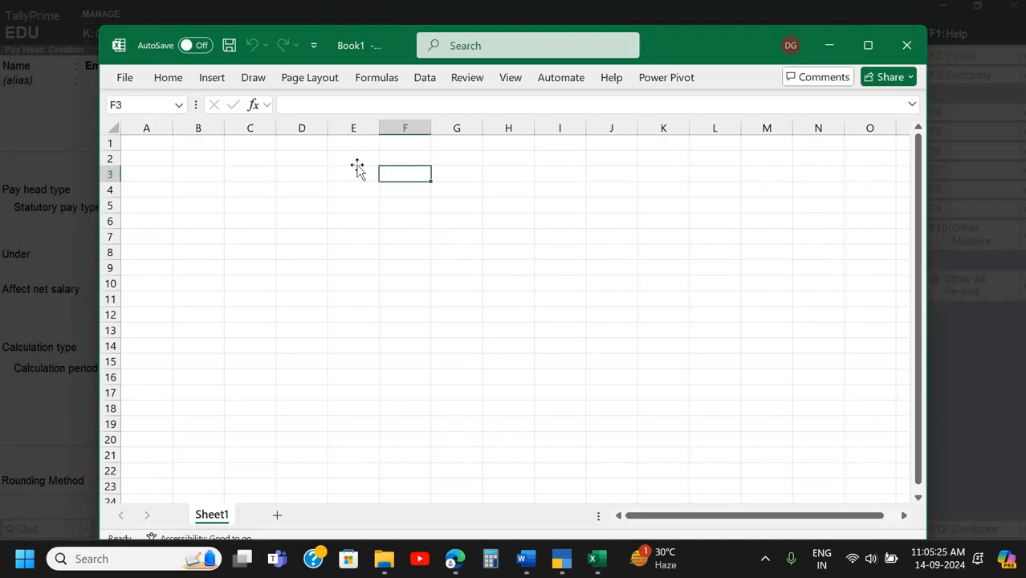
click(358, 163)
text(A)
key(Return)
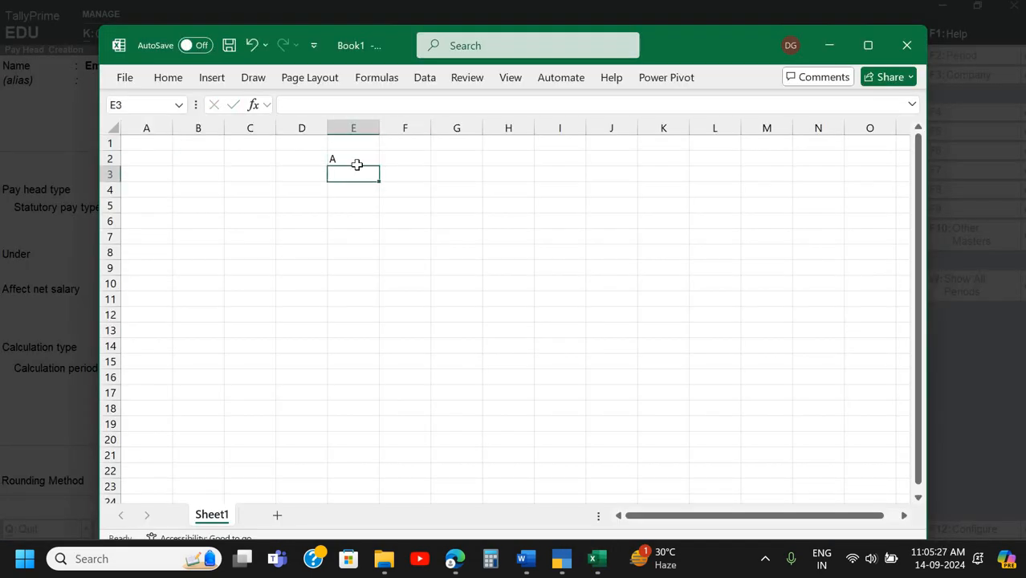
- Enter the heading B in cell H2, three columns after heading A
click(356, 163)
key(Right)
key(Right)
key(Right)
text(A)
key(BackSpace)
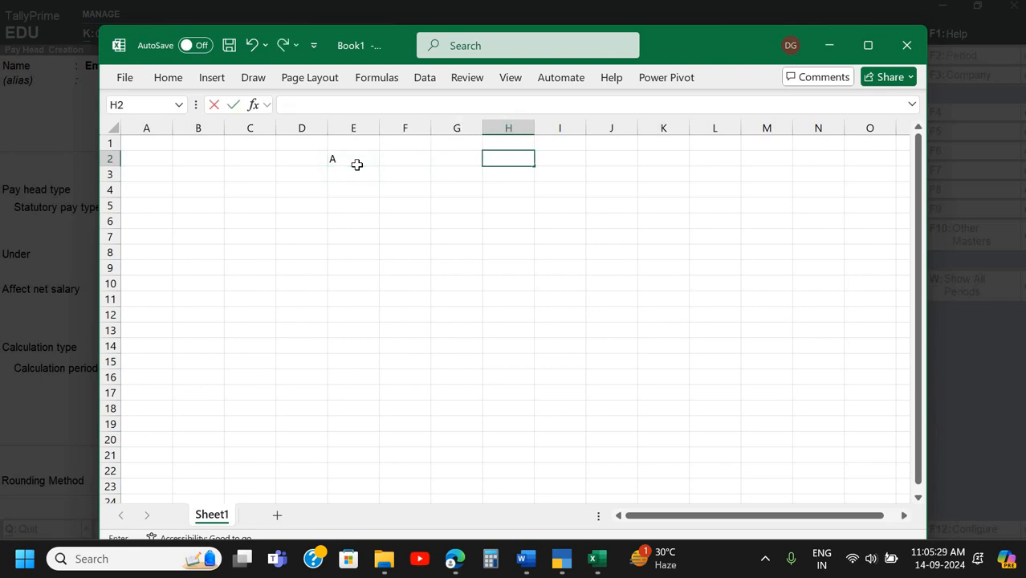
text(B)
key(Return)
- Enter the heading C in cell L2, in the same row as headings A and B
key(Up)
key(Right)
key(Right)
key(Right)
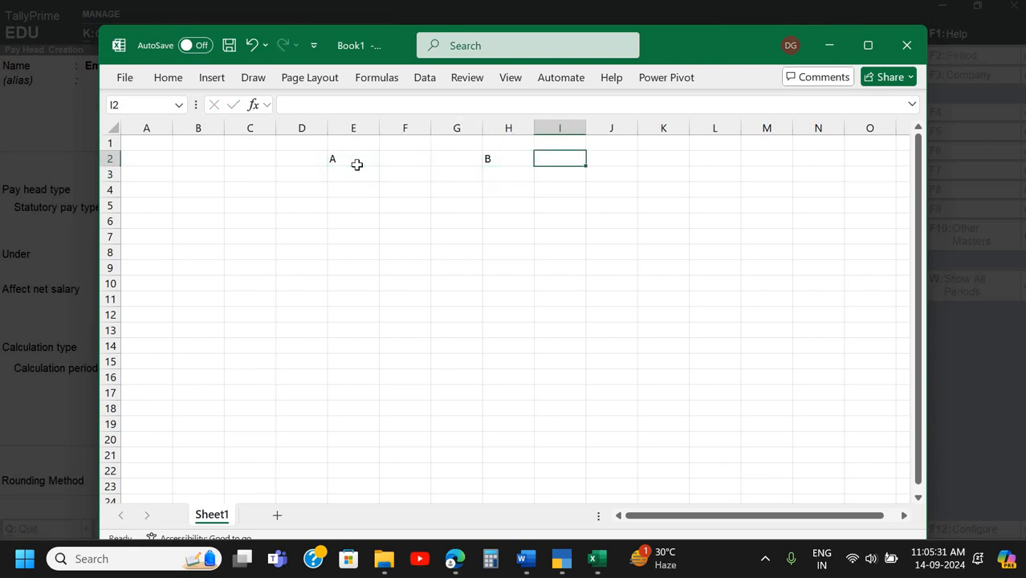
key(Right)
text(C)
key(Return)
- Enter 10000 in cell E4 below heading A
key(Left)
key(Left)
key(Left)
key(Left)
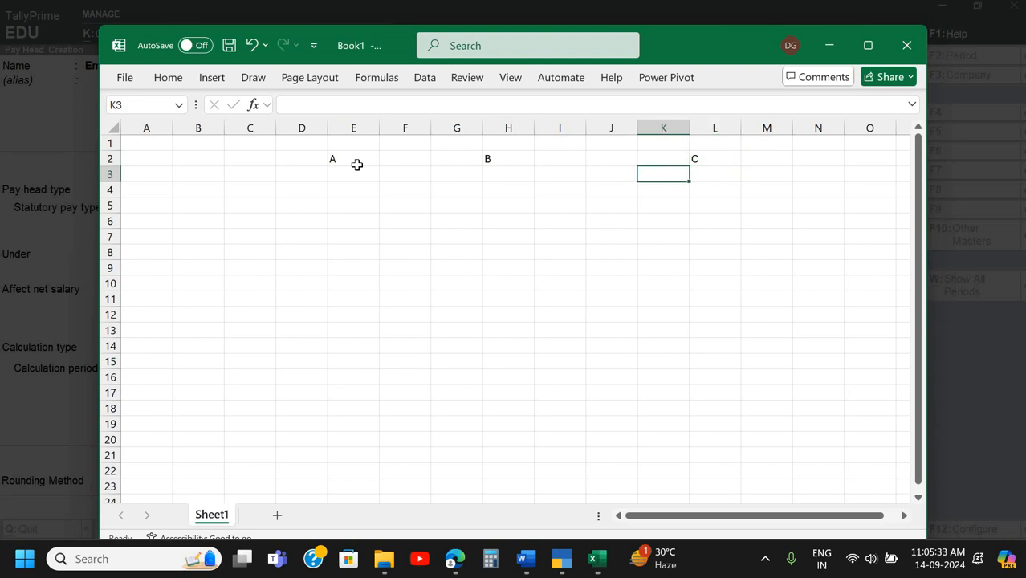
key(Left)
key(Left)
key(Left)
key(Down)
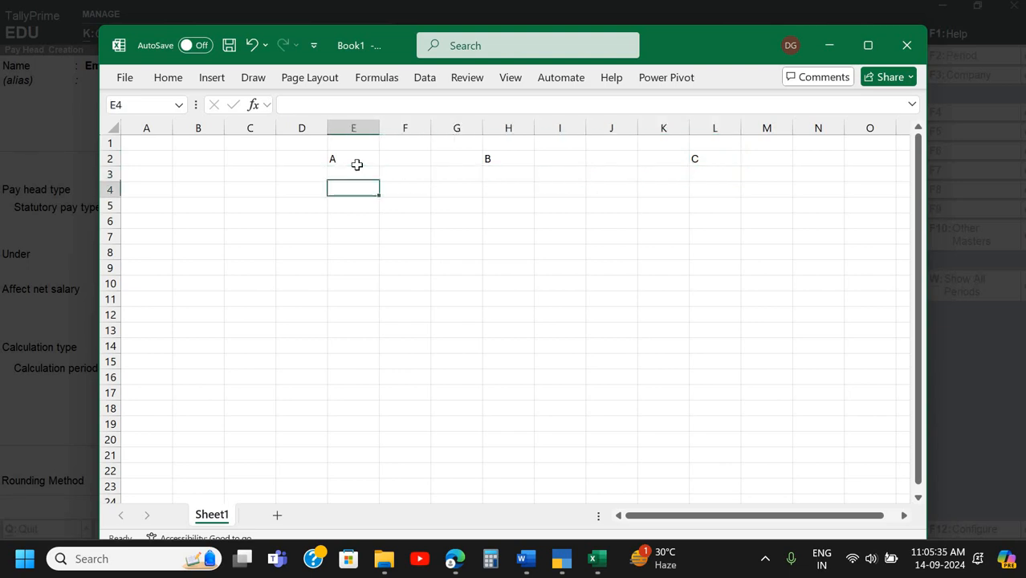
text(10000)
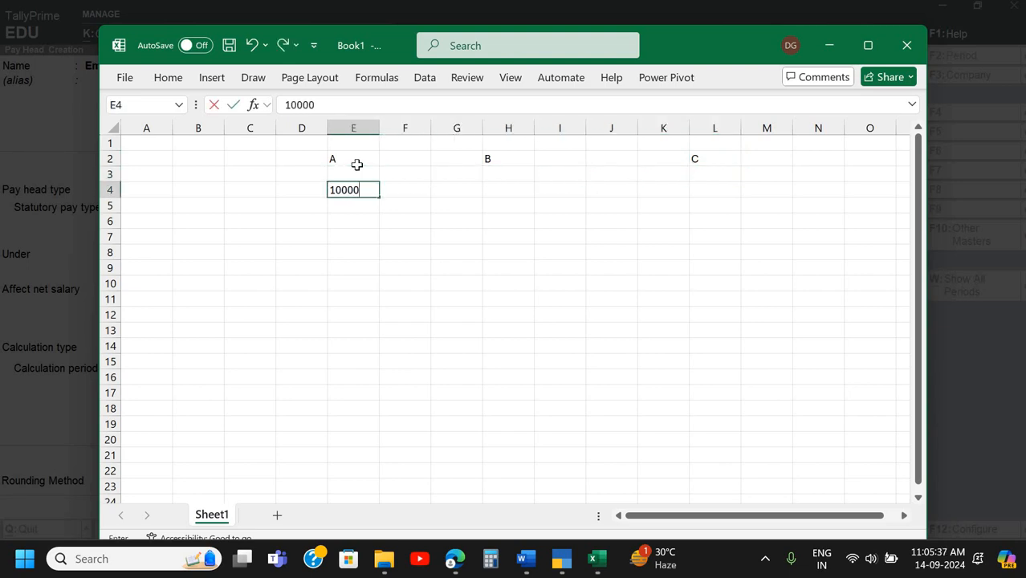
key(Return)
- Enter 15000 in cell H4 below heading B
key(Up)
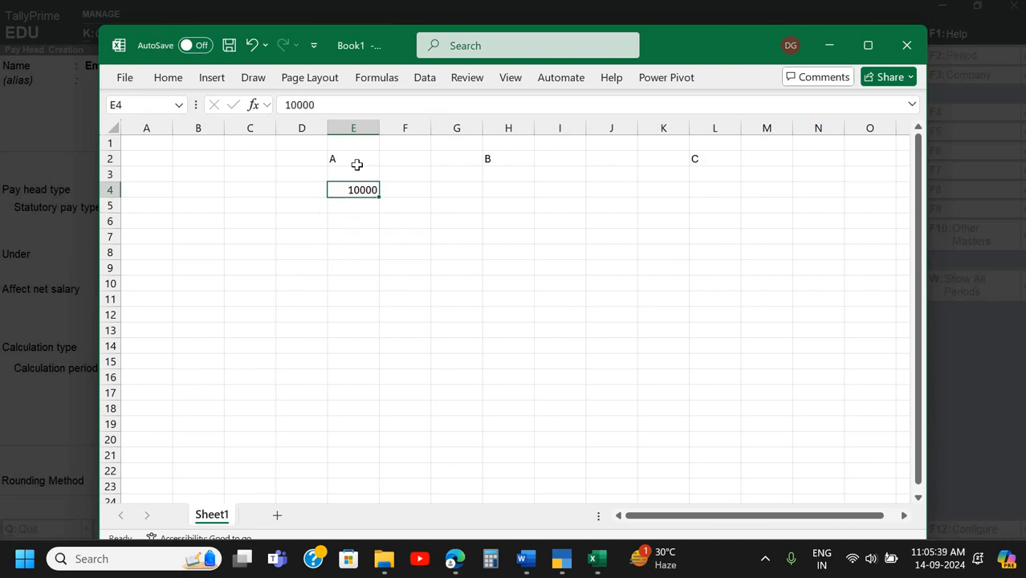
key(Right)
key(Right)
key(Right)
text(15000)
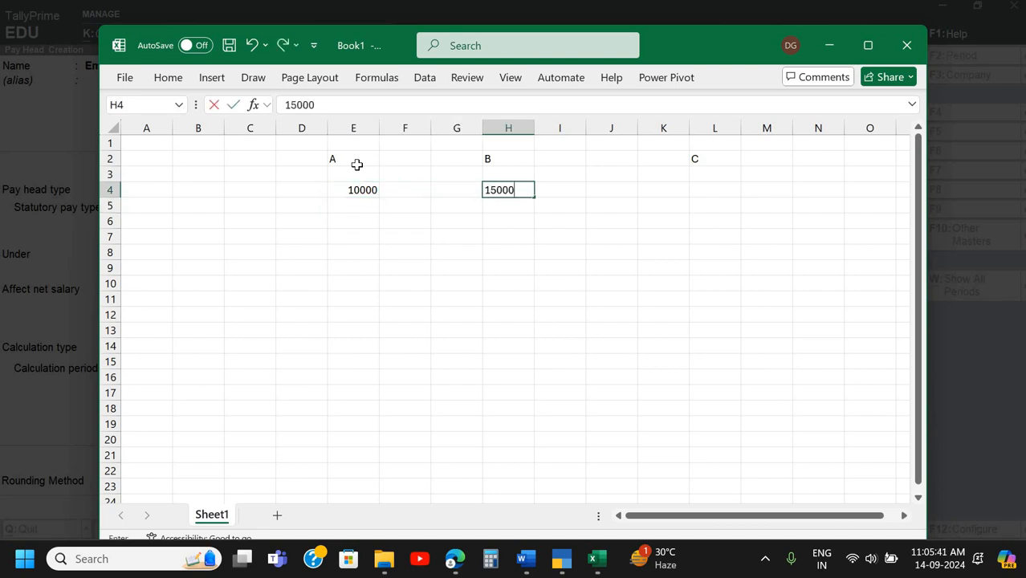
key(Return)
- Enter 20000 in cell L4 below heading C
key(Down)
key(Up)
key(Up)
key(Right)
key(Right)
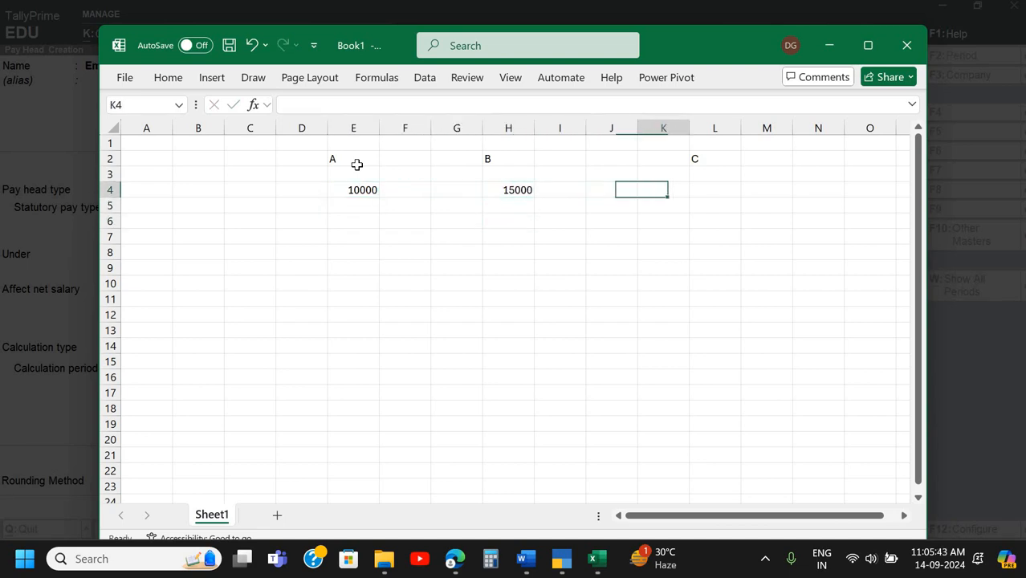
key(Right)
key(Right)
text(20000)
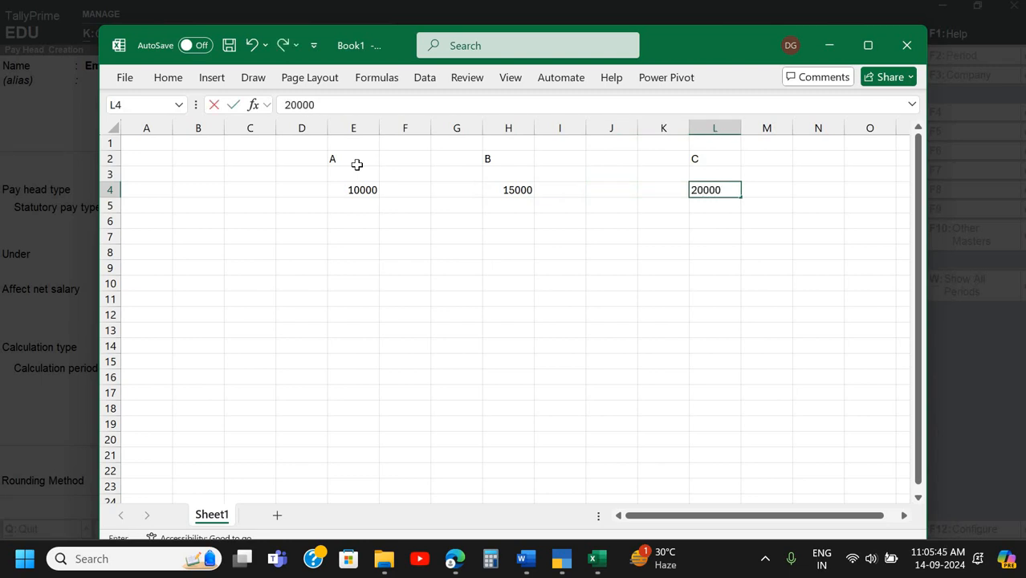
key(Return)
- Label cell B5 as Employee's Deduction, in the row below the amounts
key(Left)
key(Left)
key(Left)
key(Left)
key(Left)
key(Left)
key(Left)
key(Left)
key(Left)
key(Left)
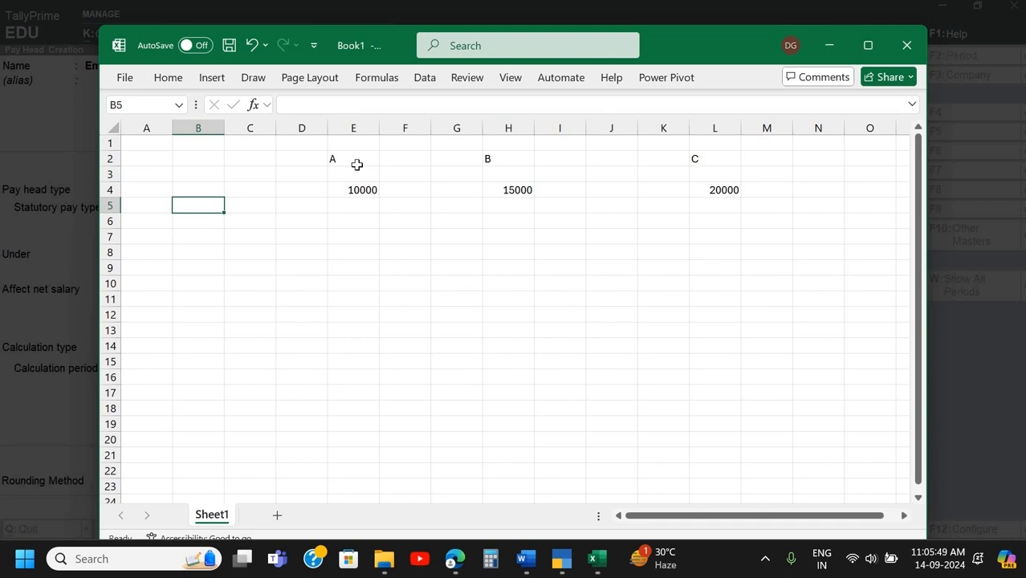
text(Emply)
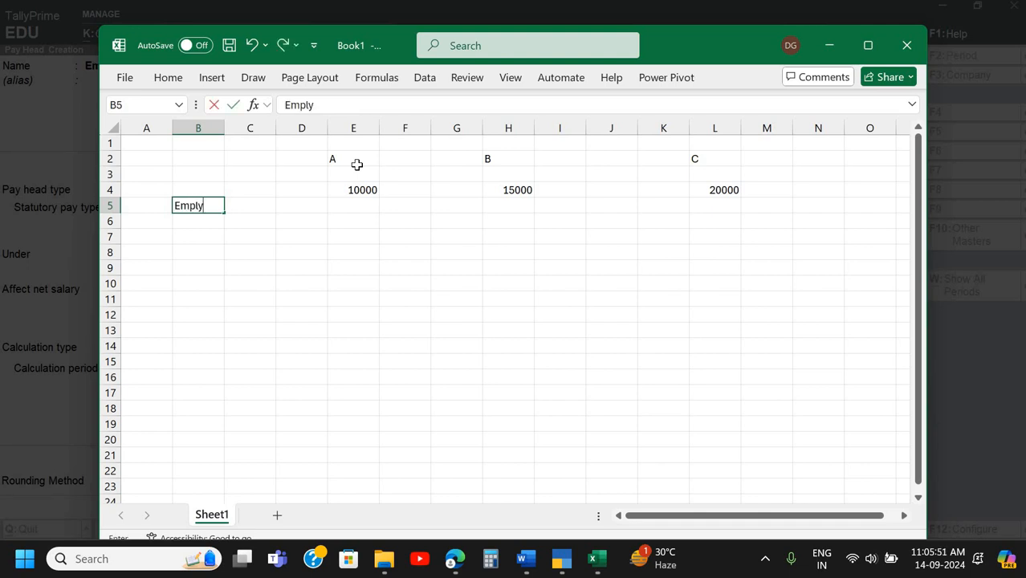
key(BackSpace)
text(oyee's D)
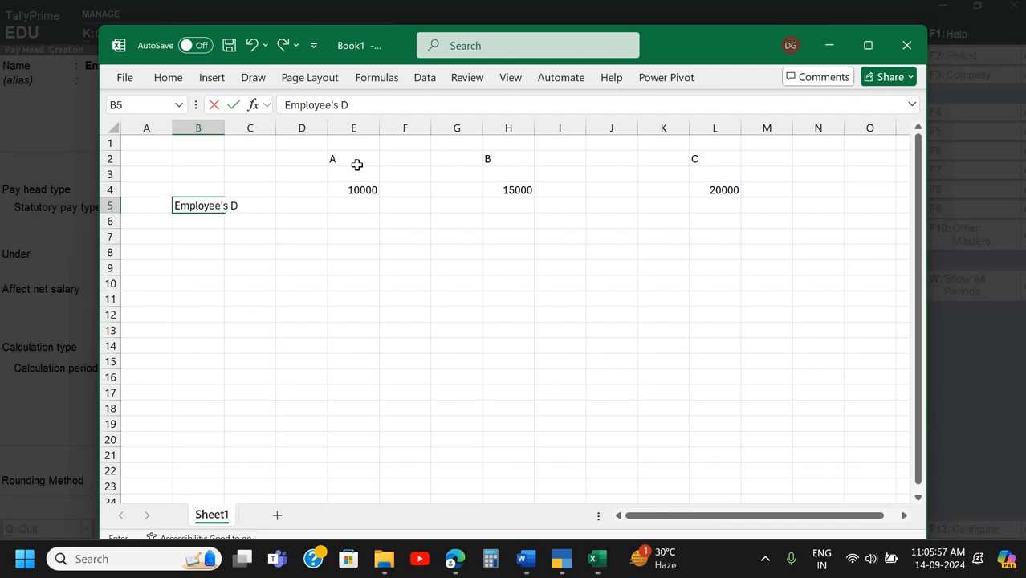
text(eduction)
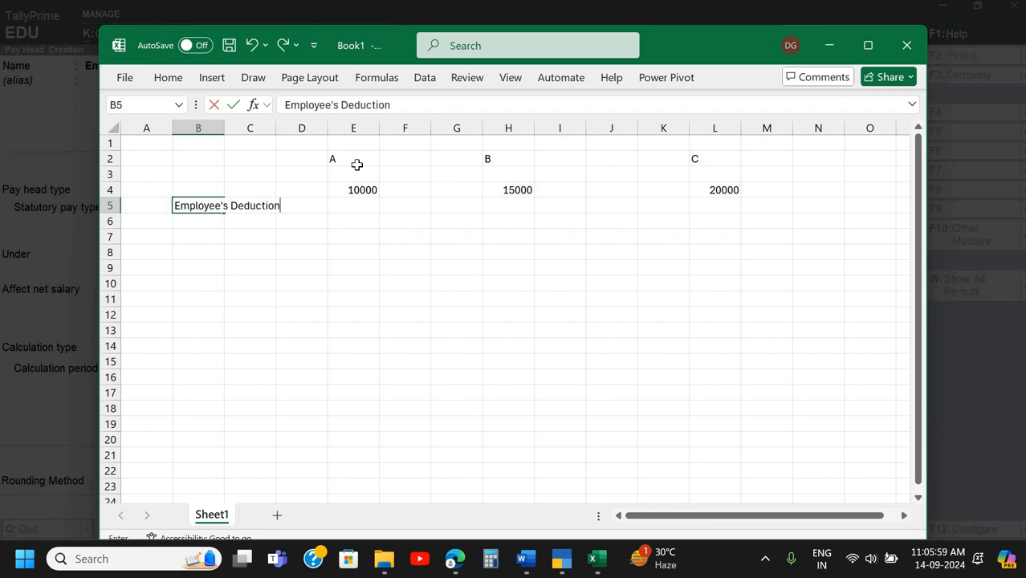
- Calculate the employee's deduction for A in cell E5 with the formula =E4*12%
key(Right)
key(Right)
key(Right)
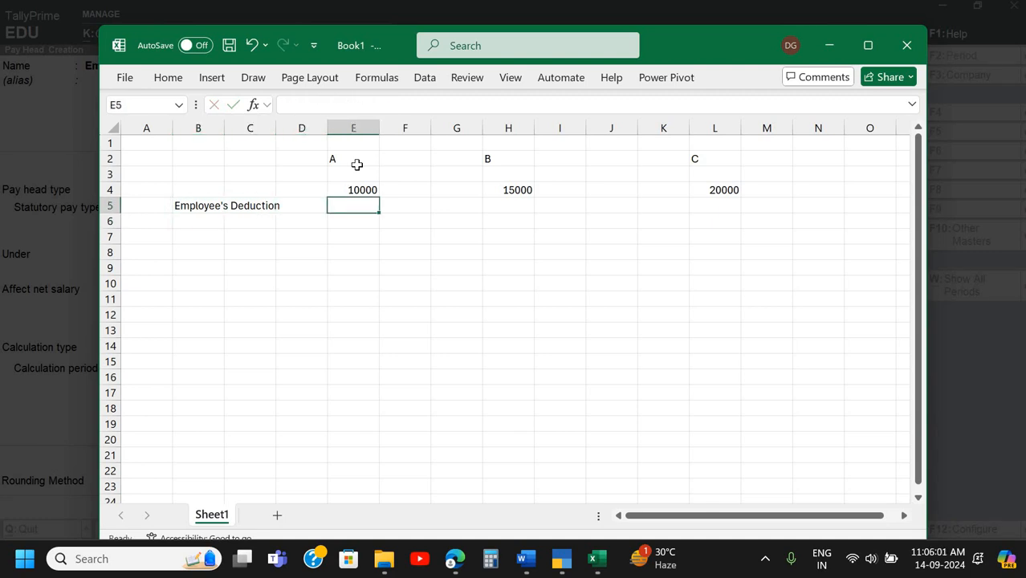
text(=)
key(Up)
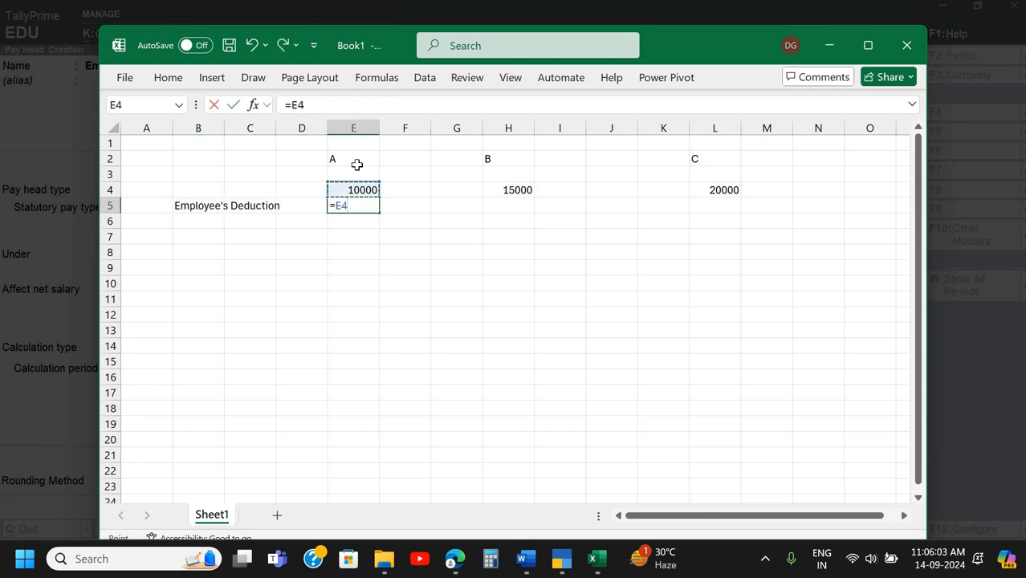
text(*12%)
key(Return)
- Enter the label Employer' Cont. in cell B7, two rows below the employee's deduction label
key(Left)
key(Left)
key(Left)
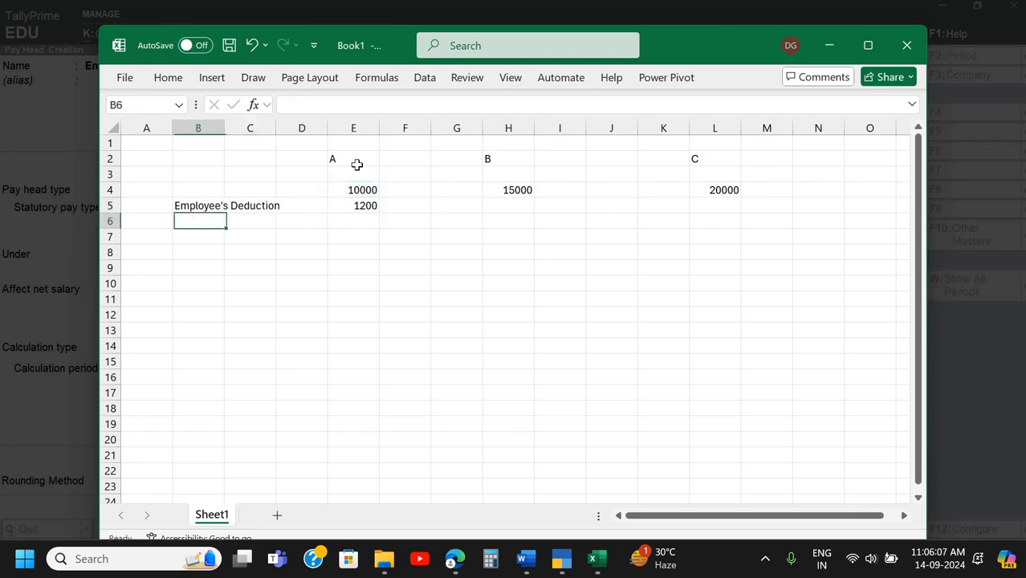
key(Down)
text(Employe)
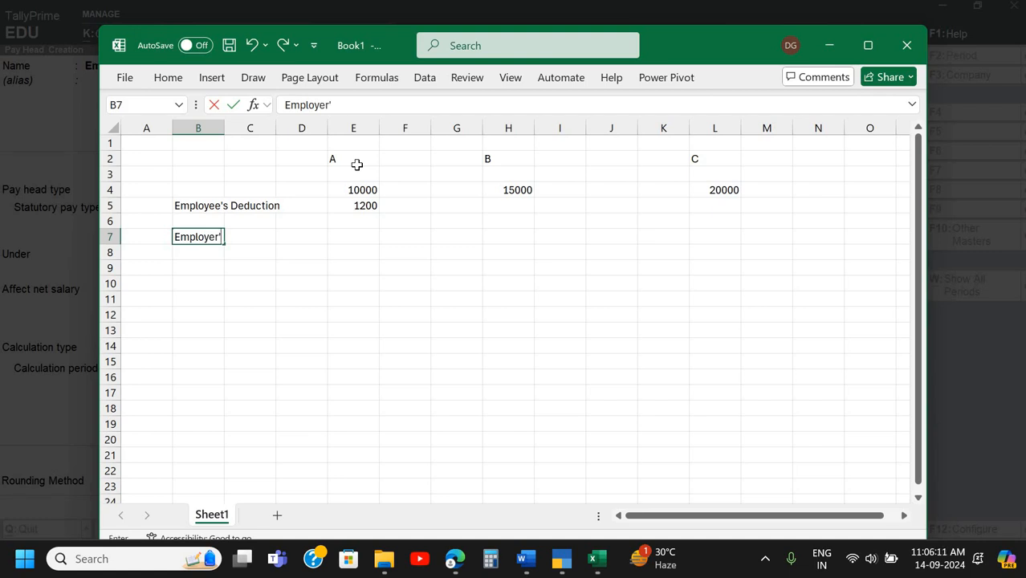
text(r' Cont.)
key(Return)
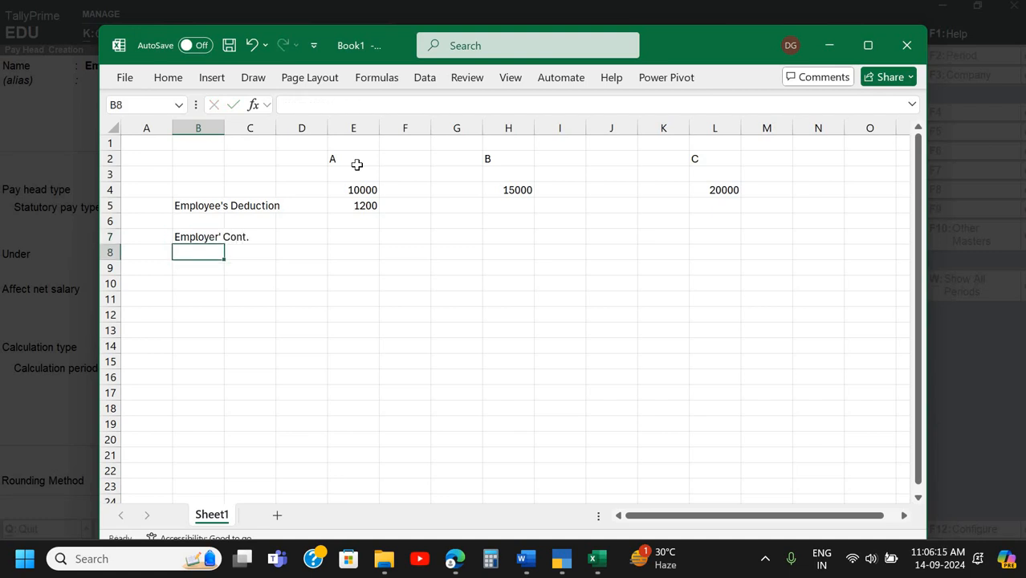
- Add an EPS row under the employer label, with EPS in B8 and 8.33% in C8
text(EPS)
key(Up)
key(Up)
key(Down)
key(Down)
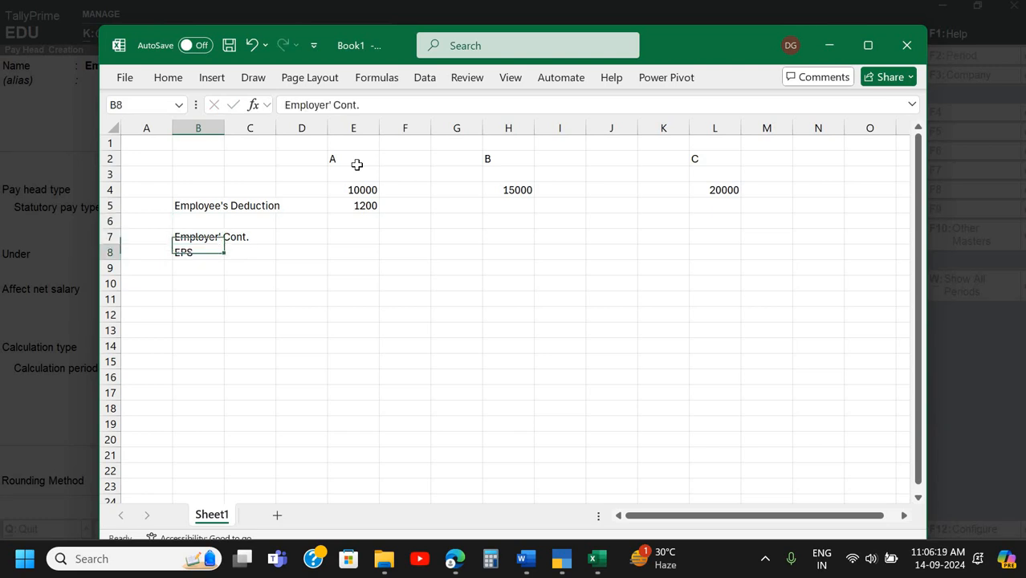
key(Right)
text(1)
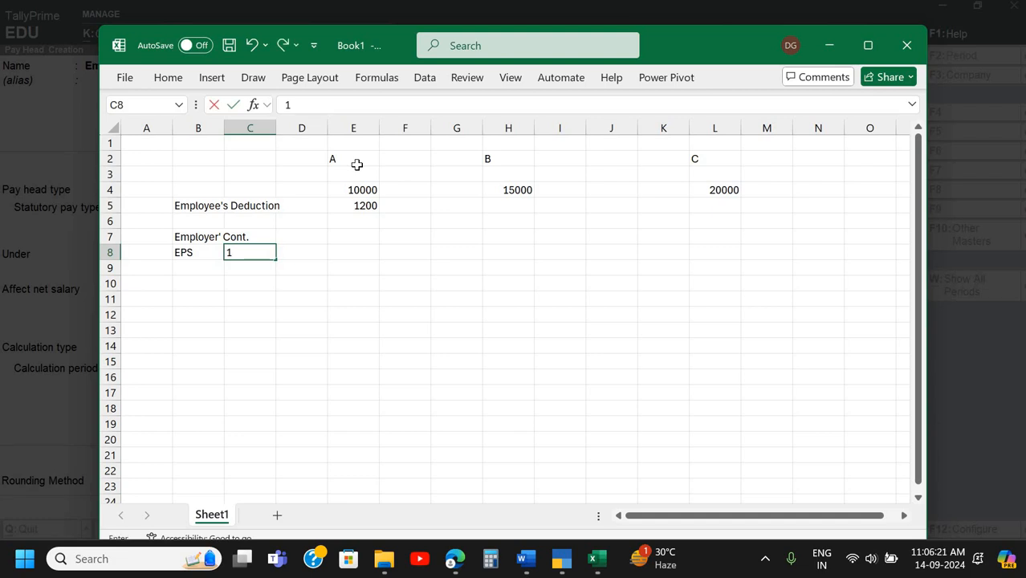
key(BackSpace)
text(8.33%)
key(Return)
- Add an EPF row below EPS, with EPF in B9 and Balance in C9
key(Left)
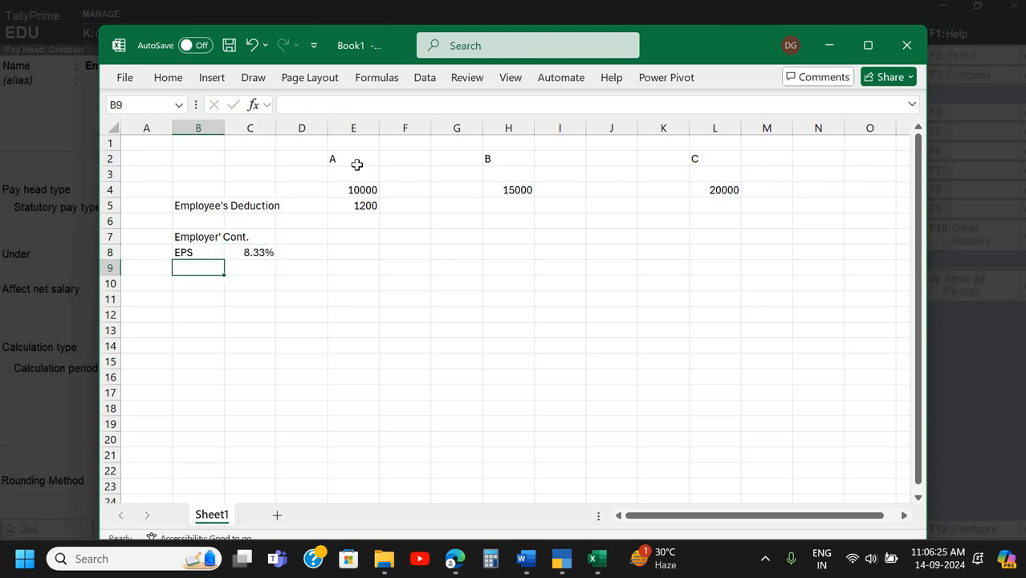
text(EPS)
key(BackSpace)
text(F)
key(Return)
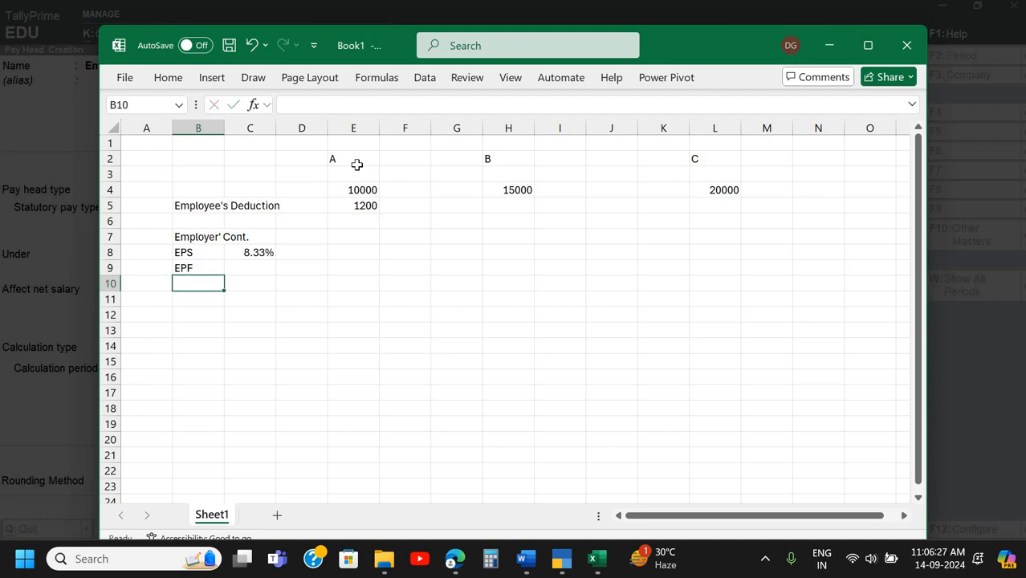
key(Up)
key(Right)
text(Balance)
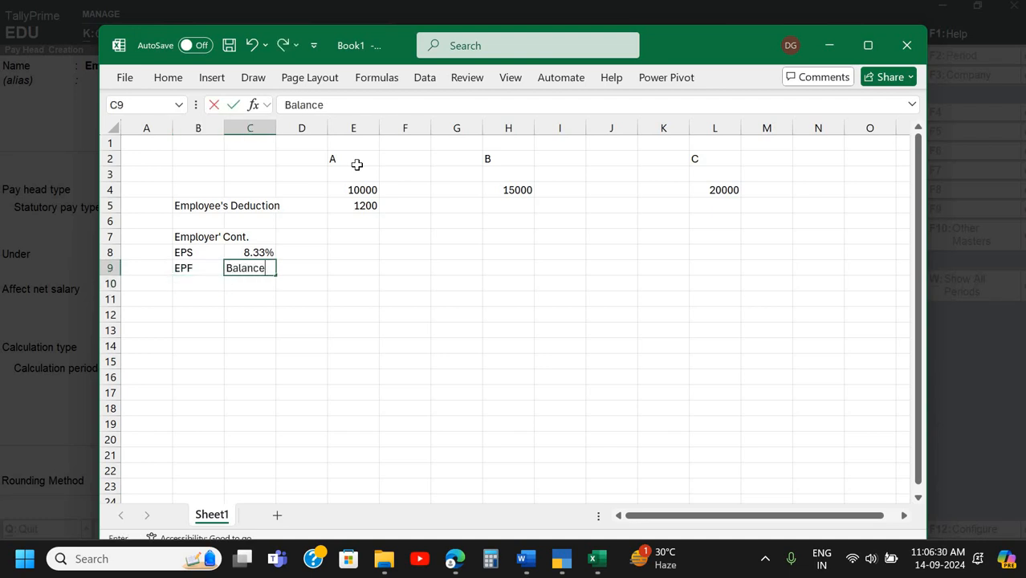
key(Return)
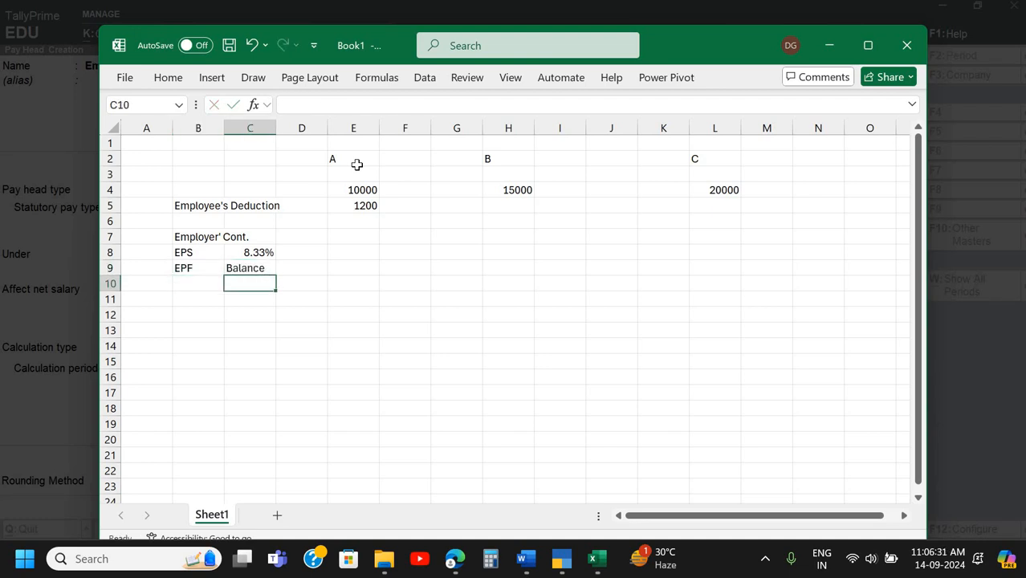
- Append 12% to the employer contribution label in cell B7
key(Up)
key(Up)
key(Up)
key(Left)
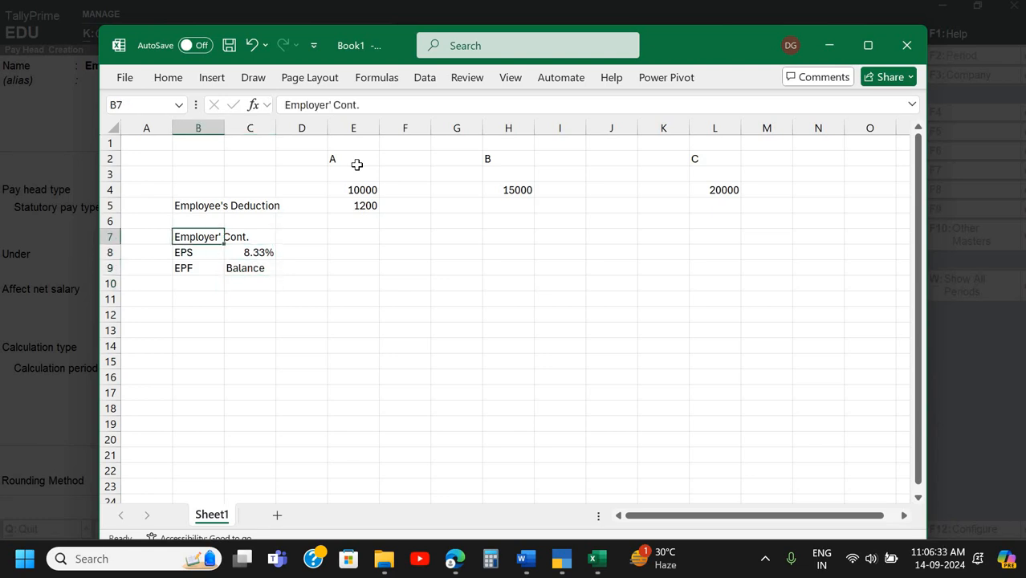
key(F2)
text(12%)
key(Return)
- Append 12% to the Employee's Deduction label in cell B5
key(Up)
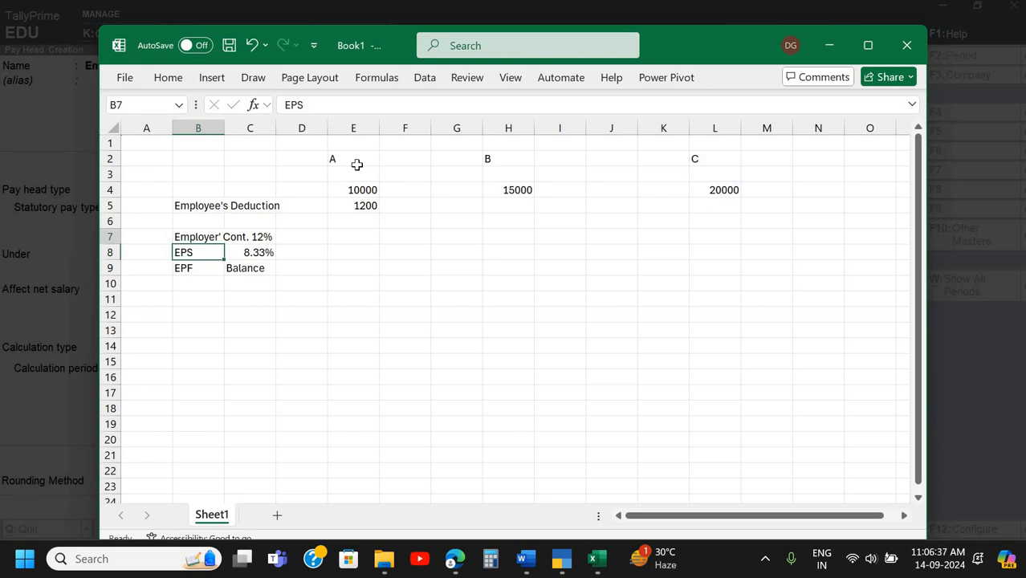
key(Right)
key(Right)
key(Up)
key(Up)
key(Left)
key(Left)
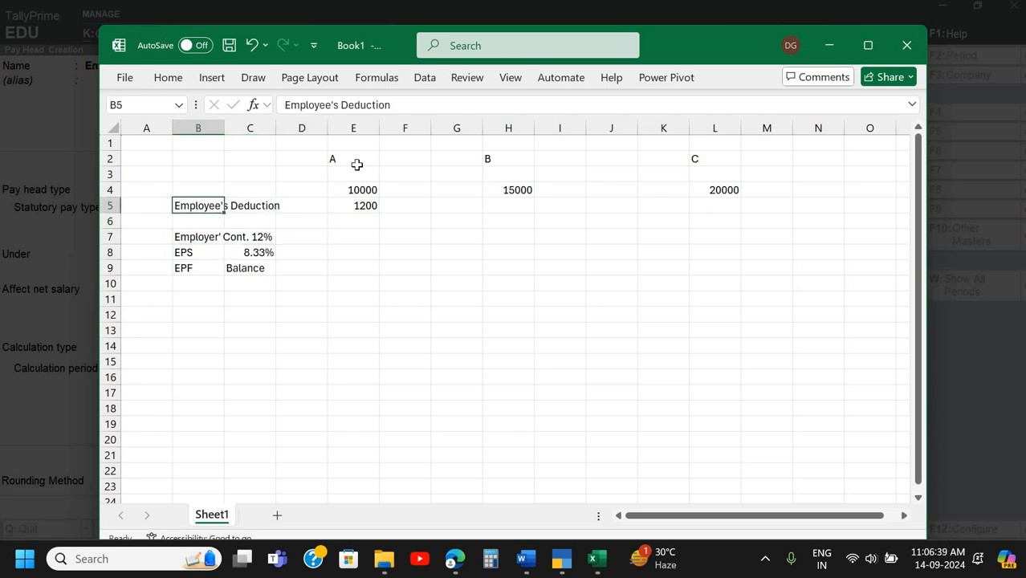
key(F2)
text(12)
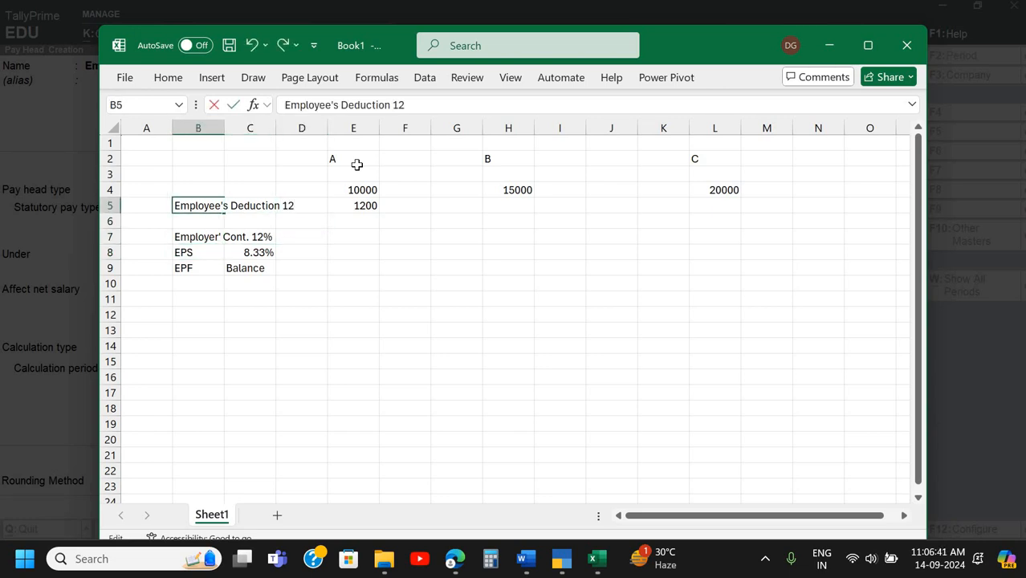
text(%)
key(Return)
- Make the employer contribution label in cell B7 bold
key(Down)
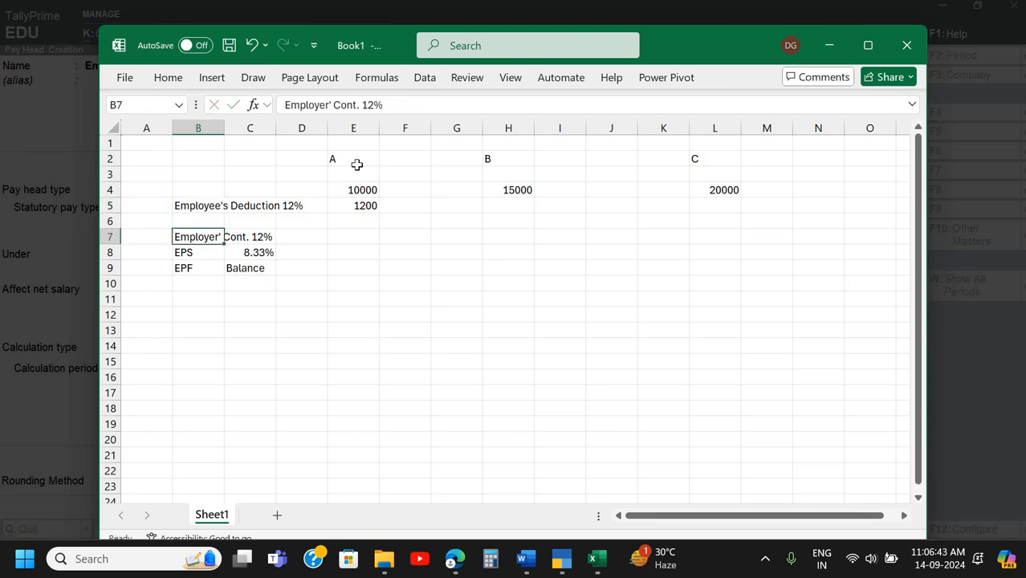
key(Right)
key(Left)
key(ctrl+b)
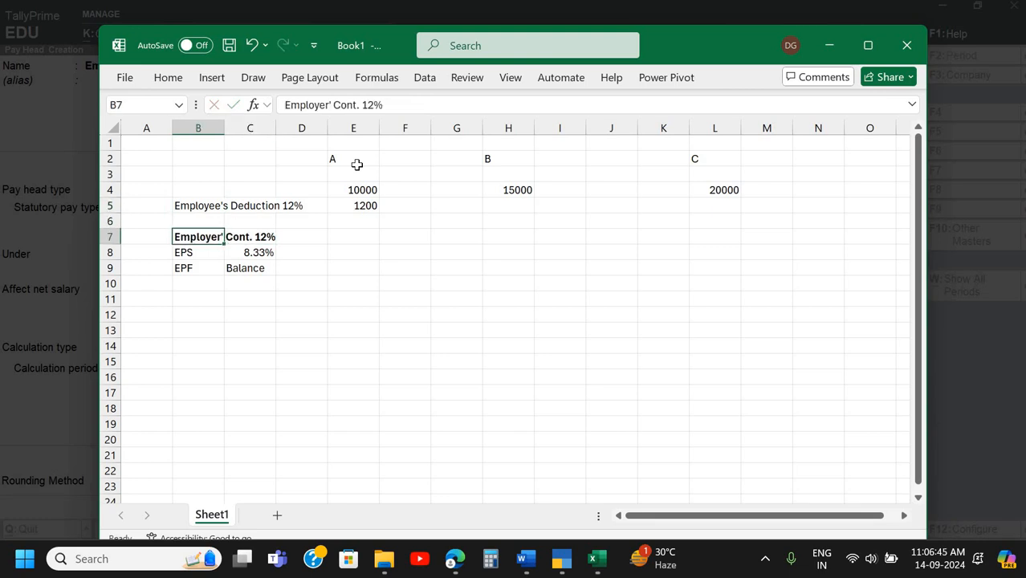
- Enter 15000 in cell D8, beside the 8.33% EPS rate
key(Down)
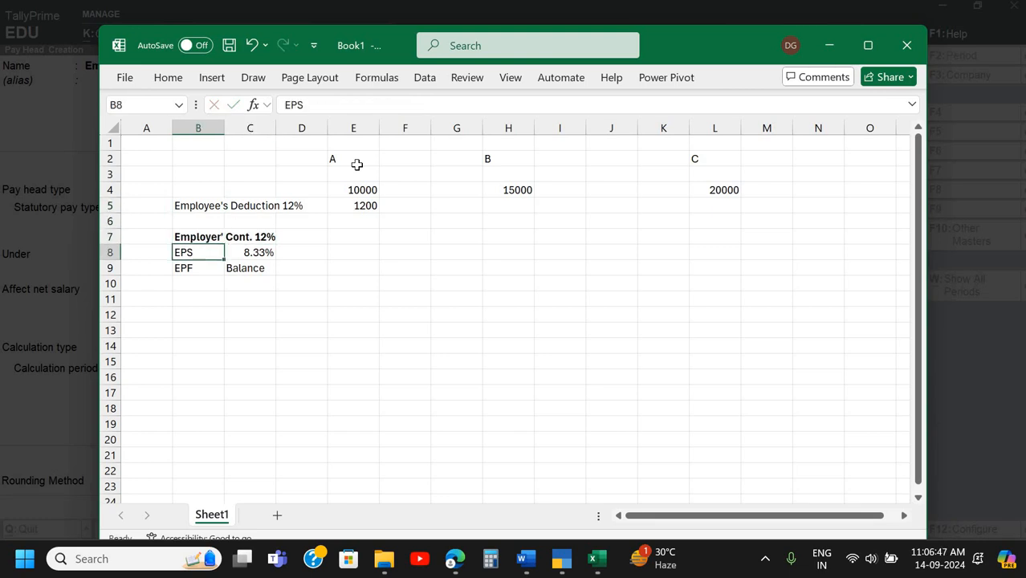
key(Down)
key(Up)
key(Right)
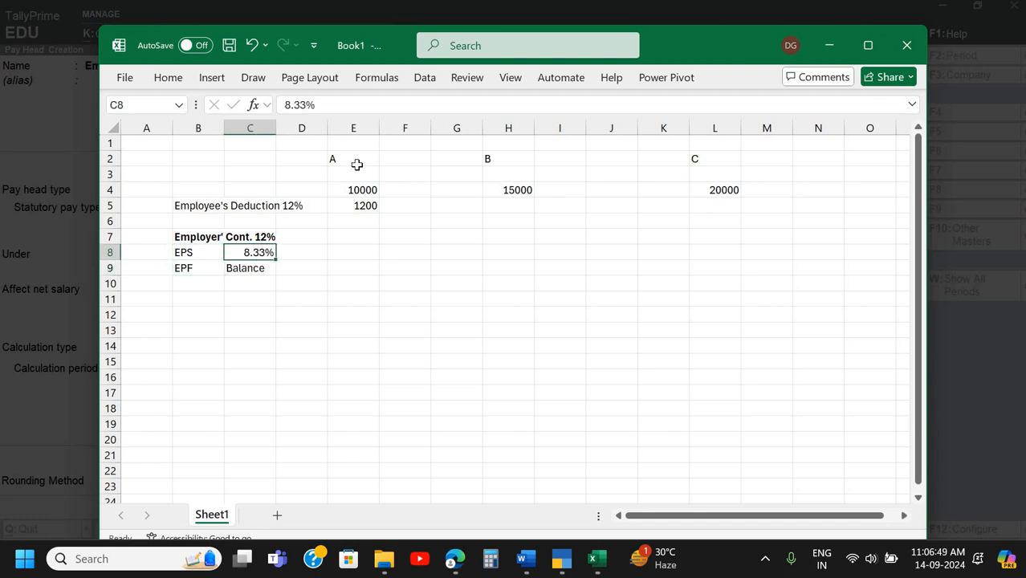
key(Right)
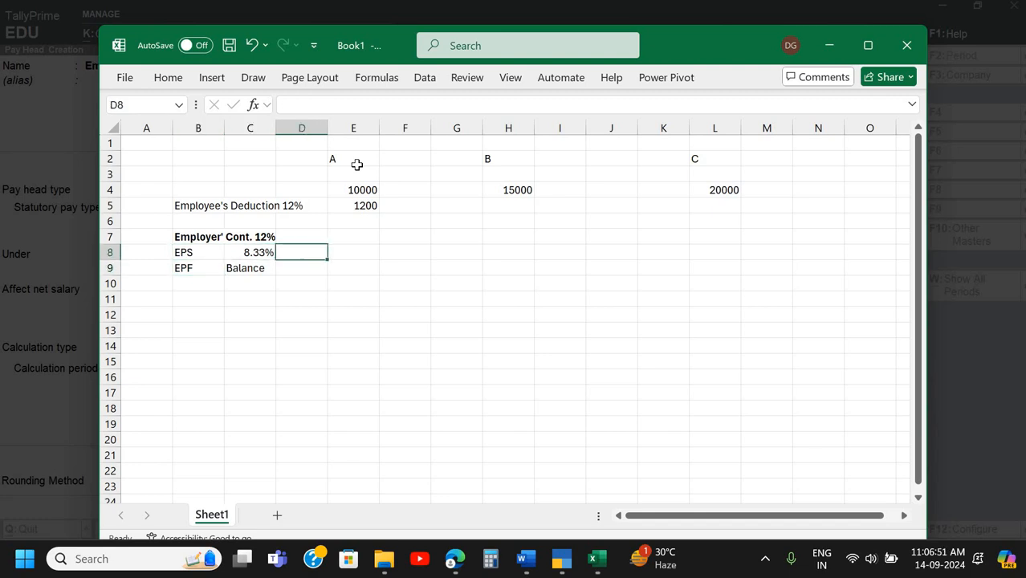
text(15000)
key(Return)
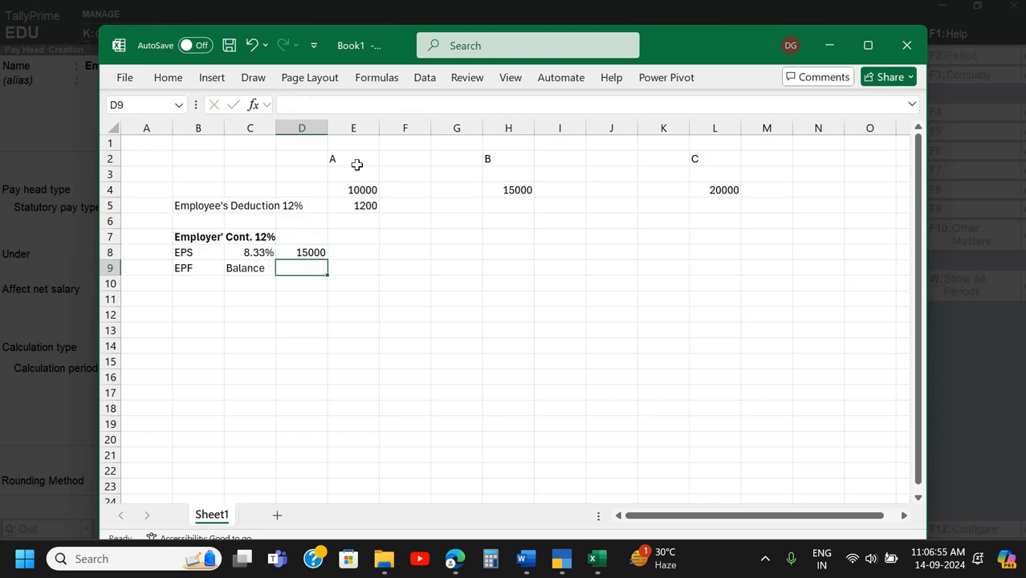
- Insert a blank column before column E, which holds the figures for A
key(Up)
key(Right)
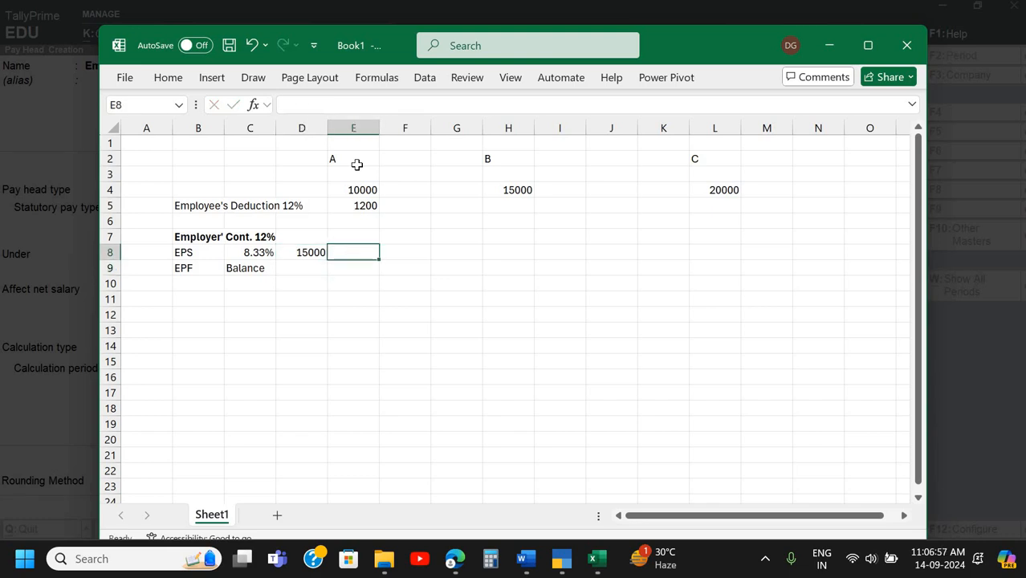
key(Up)
key(Up)
click(341, 128)
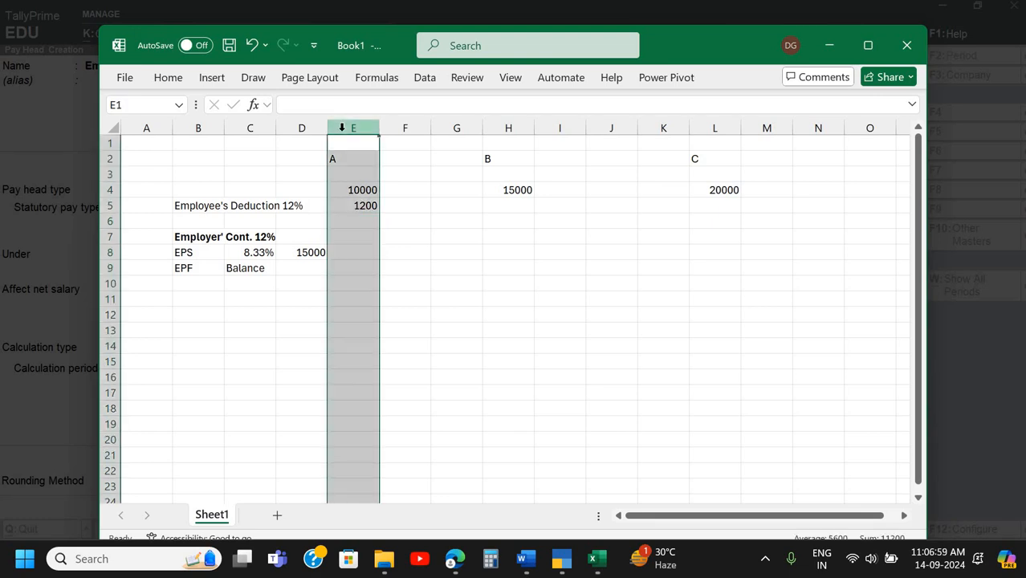
key(ctrl+plus)
- Calculate the EPS contribution for A in cell F8 with the formula =F4*C8
click(413, 265)
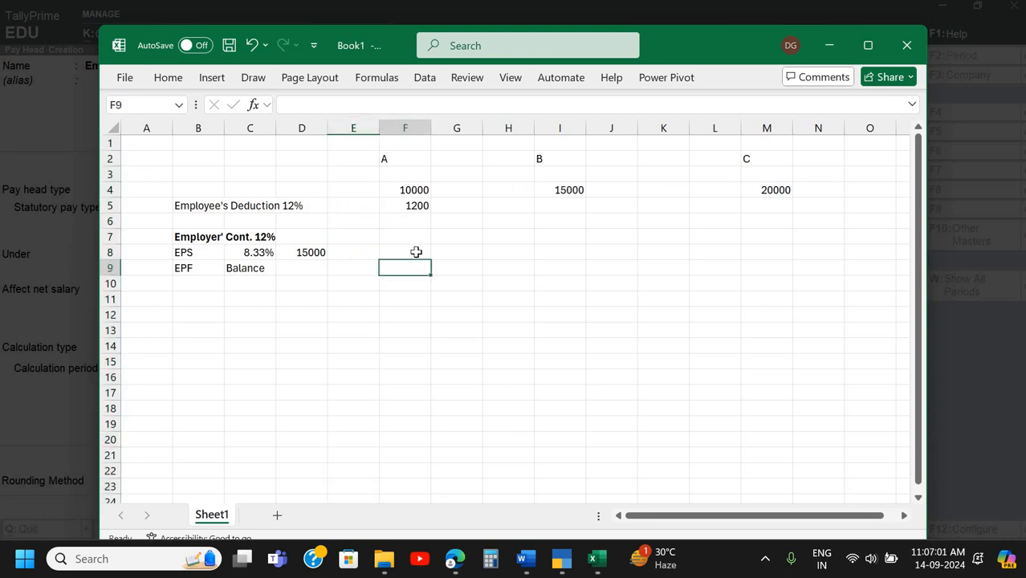
click(416, 252)
text(=)
key(Up)
key(Up)
key(Up)
key(Up)
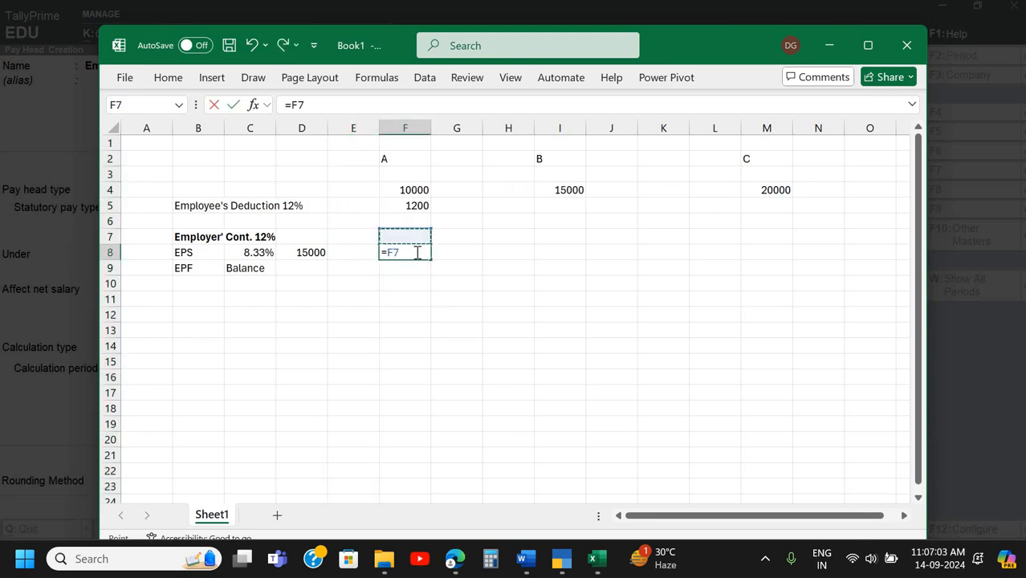
text(*)
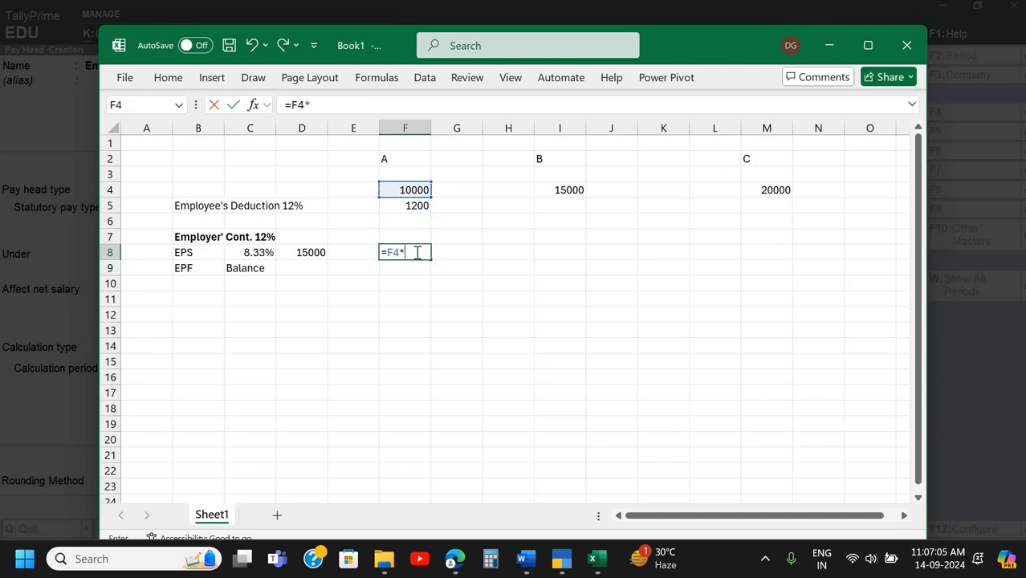
key(Left)
key(Left)
key(Left)
key(Return)
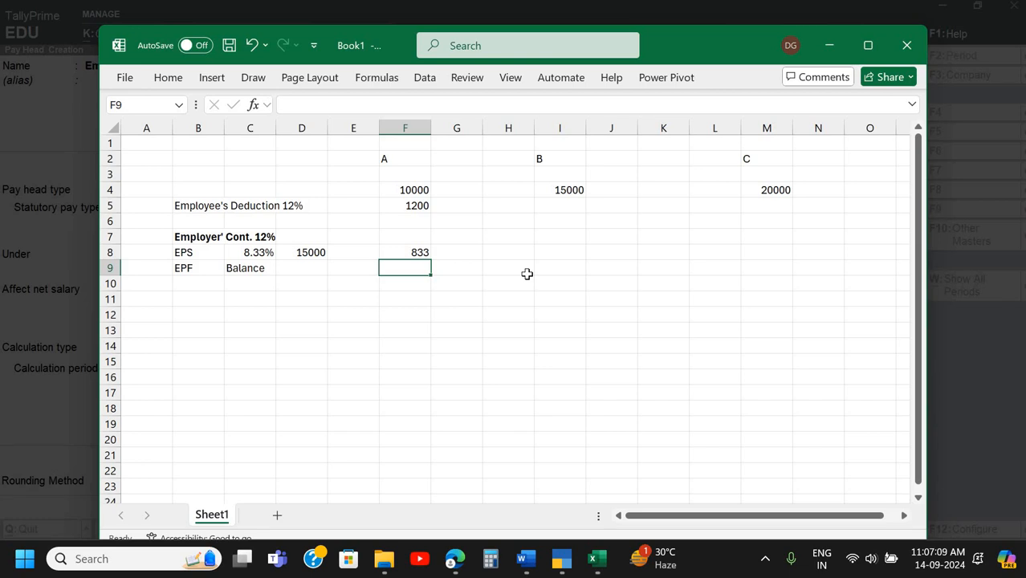
- Calculate the EPF contribution for A in cell F9 with the formula =F4*3.67%
text(=)
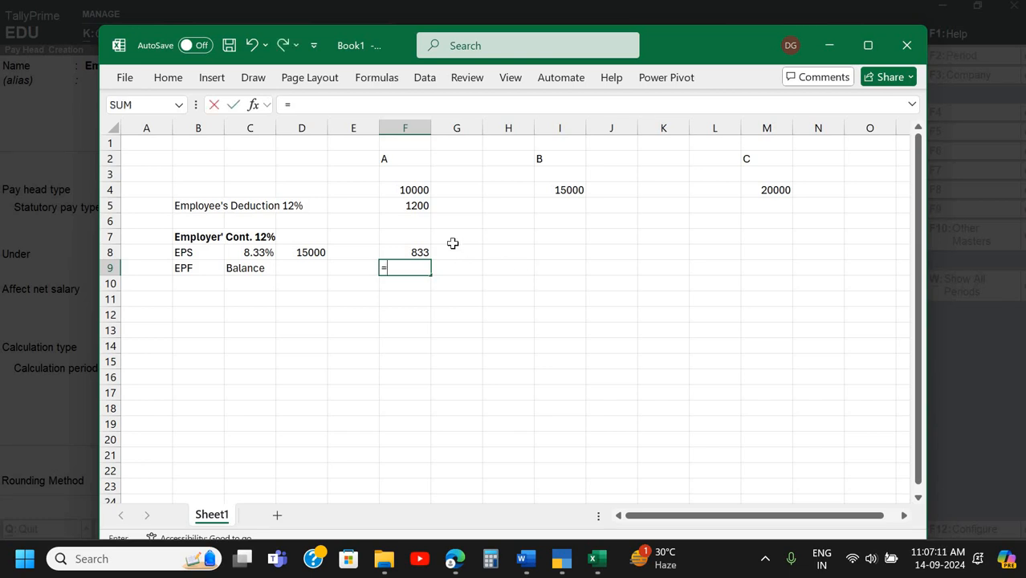
click(415, 188)
text(*)
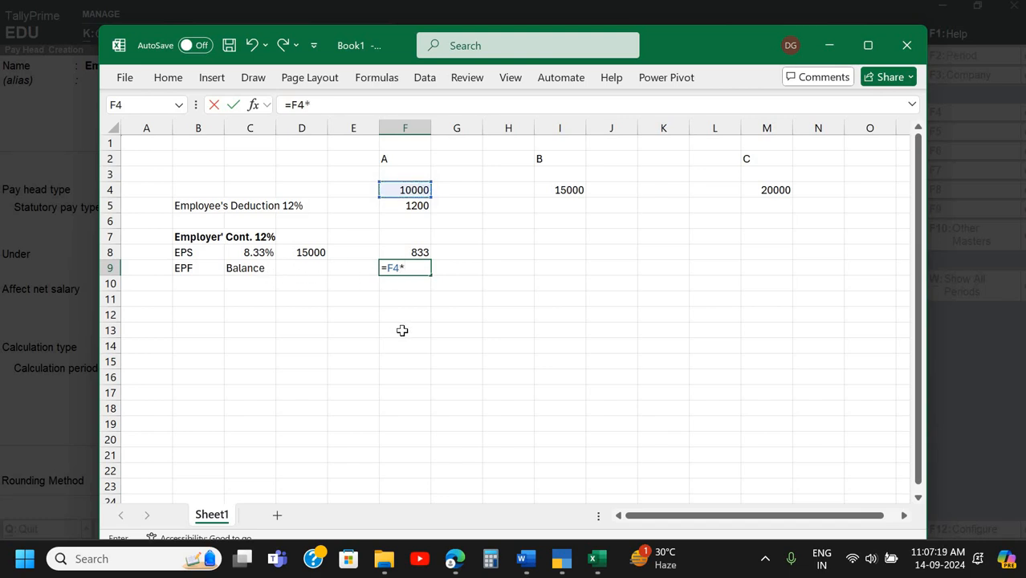
text(3.67%)
key(Return)
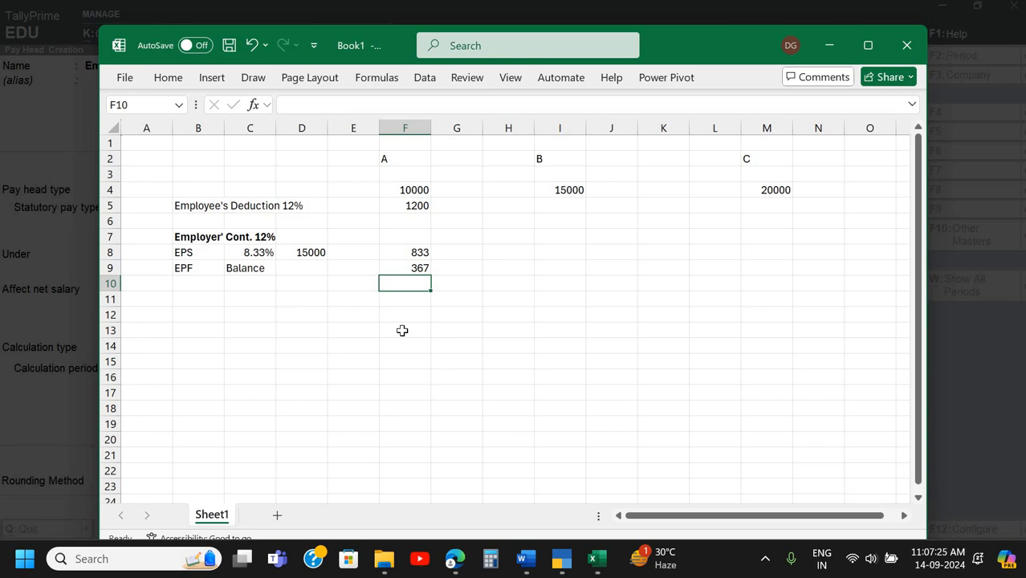
double_click(408, 270)
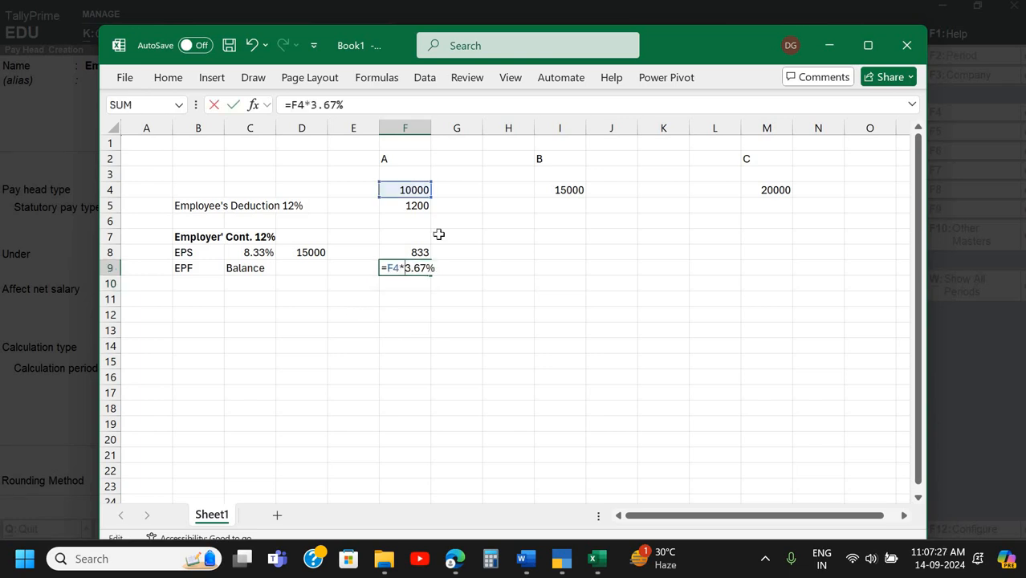
key(Escape)
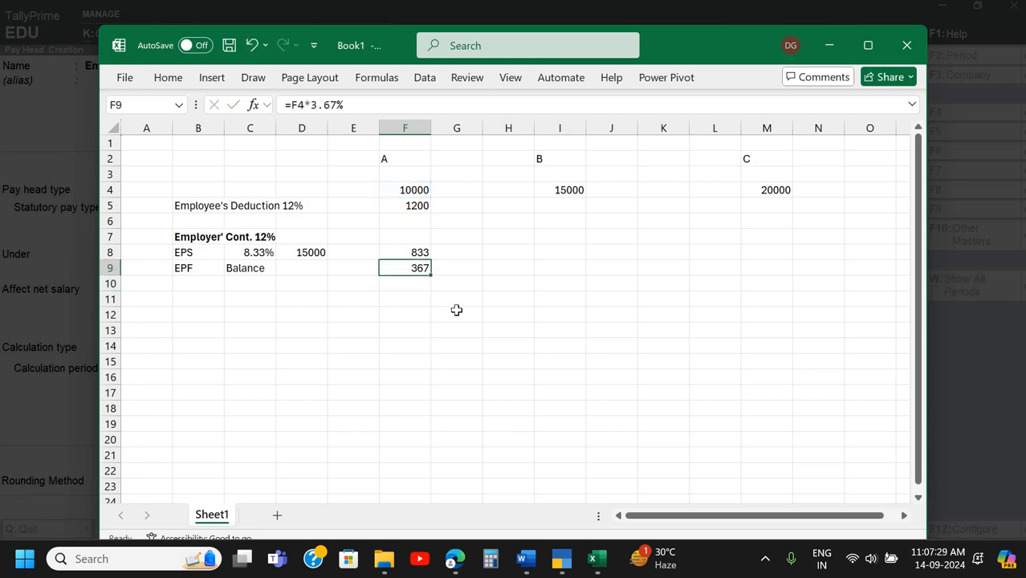
- Replace the EPF formula for A in cell F9 with the balance formula =F5-F8
text(=)
click(398, 205)
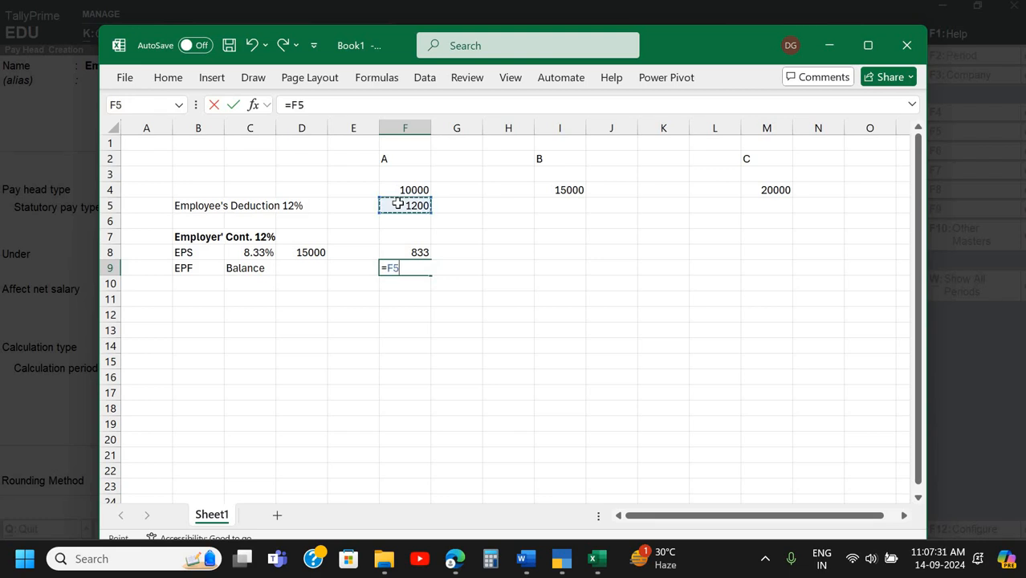
text(-)
click(408, 249)
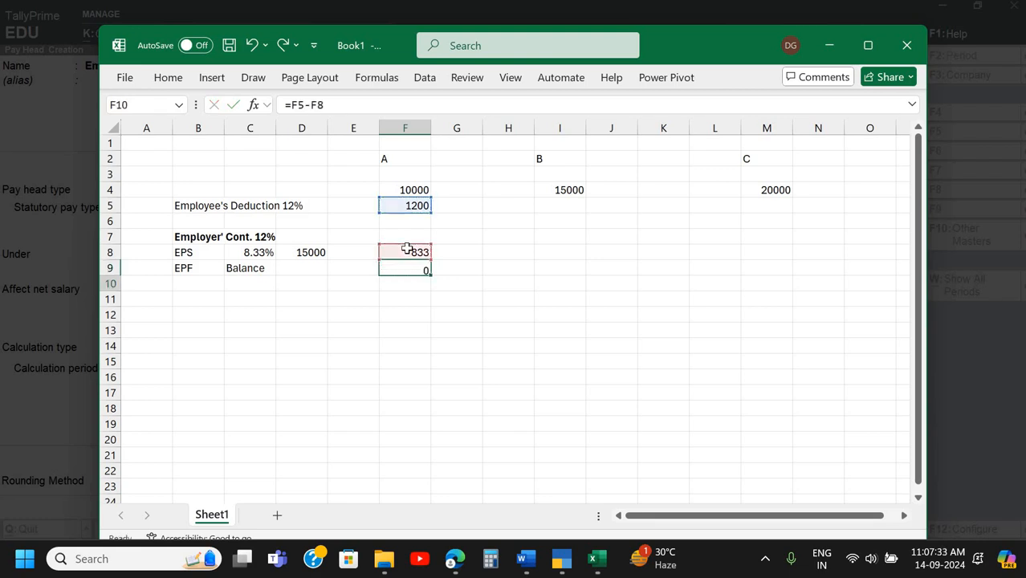
key(Return)
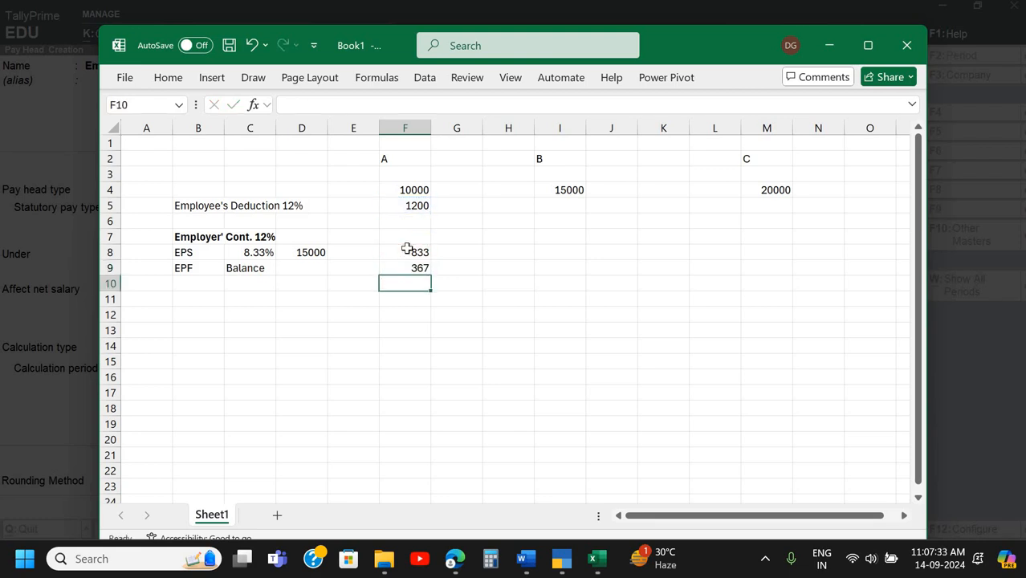
- Enter the formula =I4*D5 in cell I5 for the employee's deduction of B
click(560, 207)
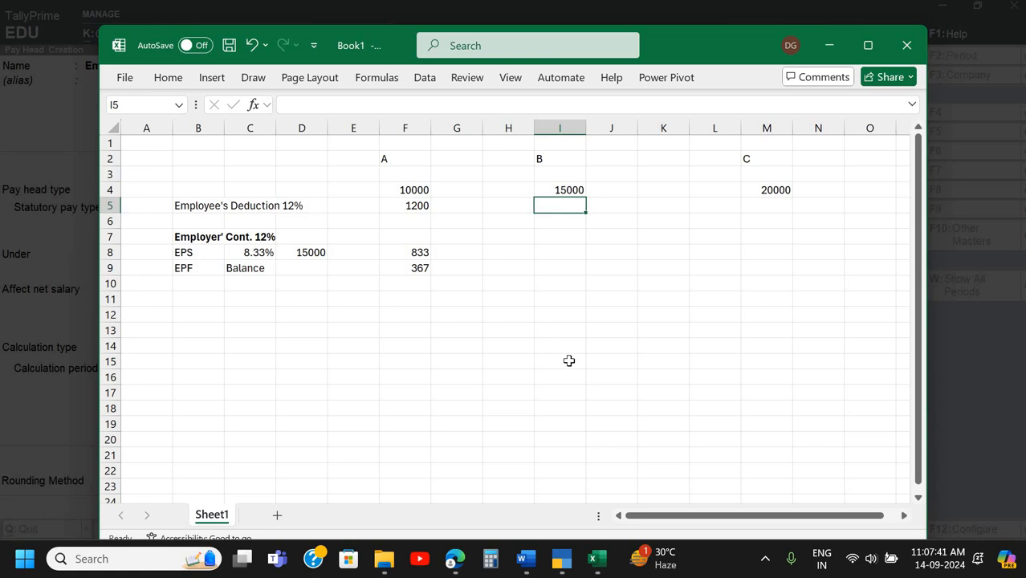
text(=)
key(Left)
key(Left)
key(Up)
key(Right)
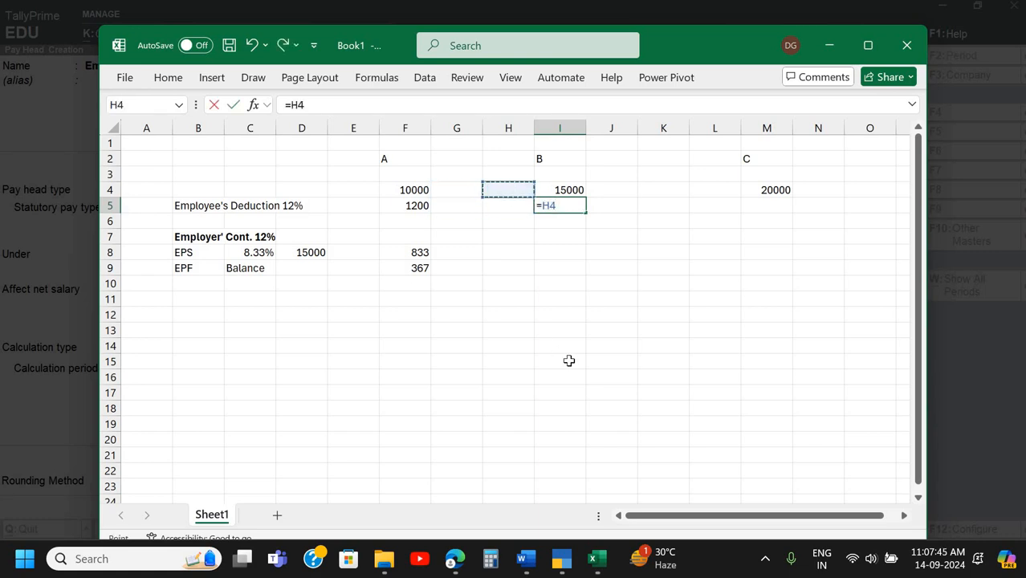
key(Right)
text(*)
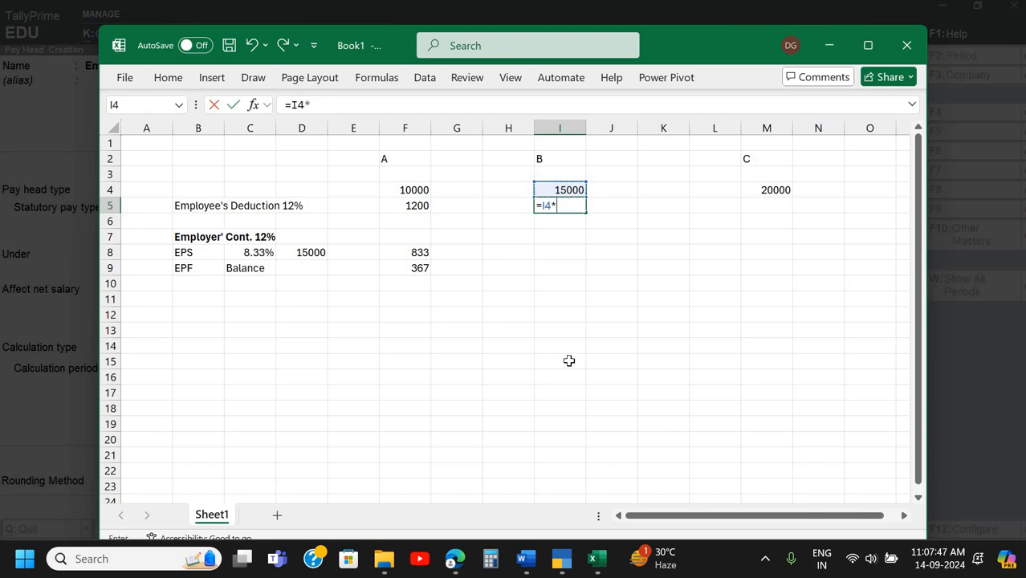
key(Left)
key(Left)
key(Left)
key(Left)
key(Left)
key(Return)
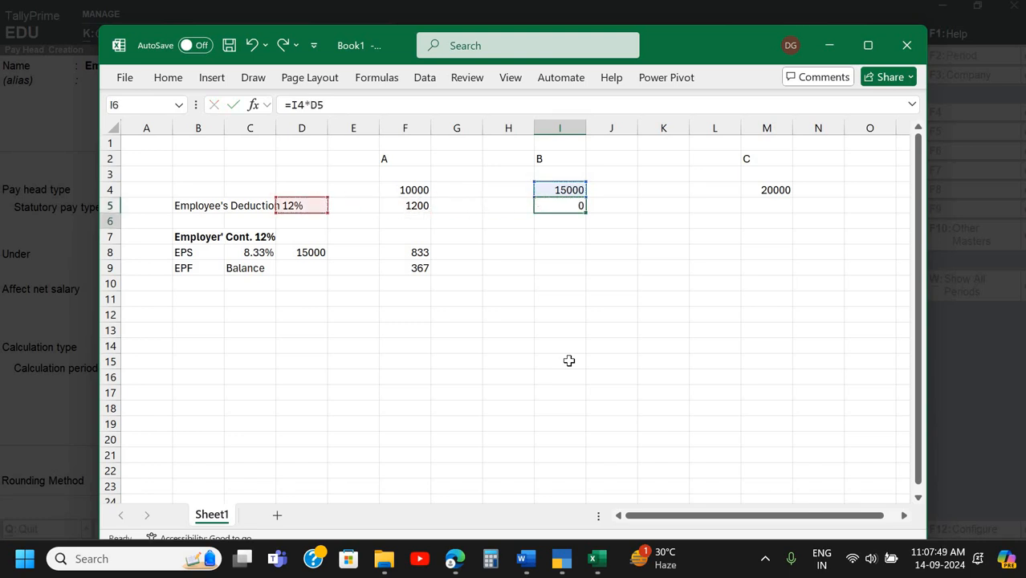
- Correct the deduction formula for B in cell I5 to =I4*12%
key(Up)
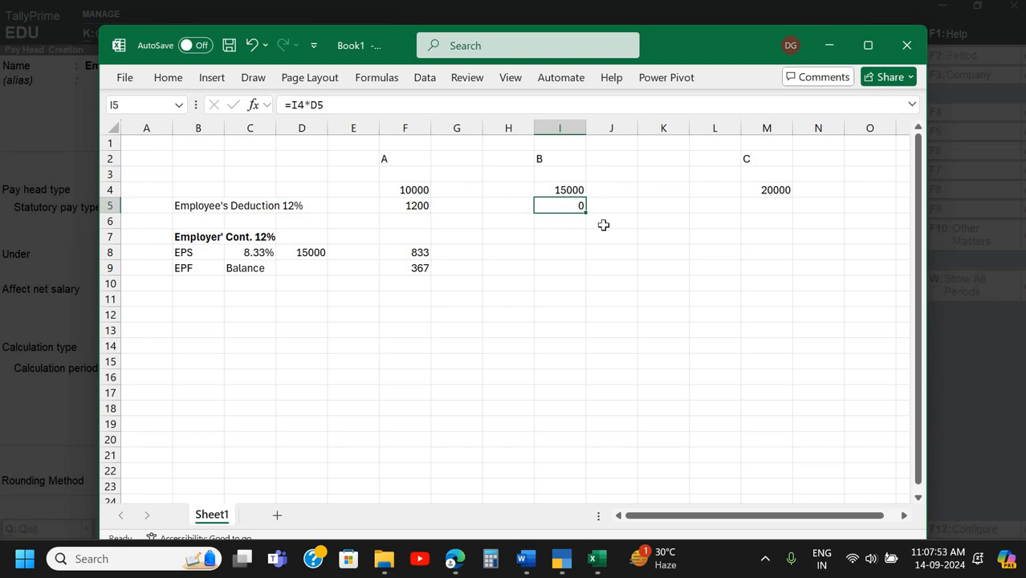
key(F2)
key(BackSpace)
key(BackSpace)
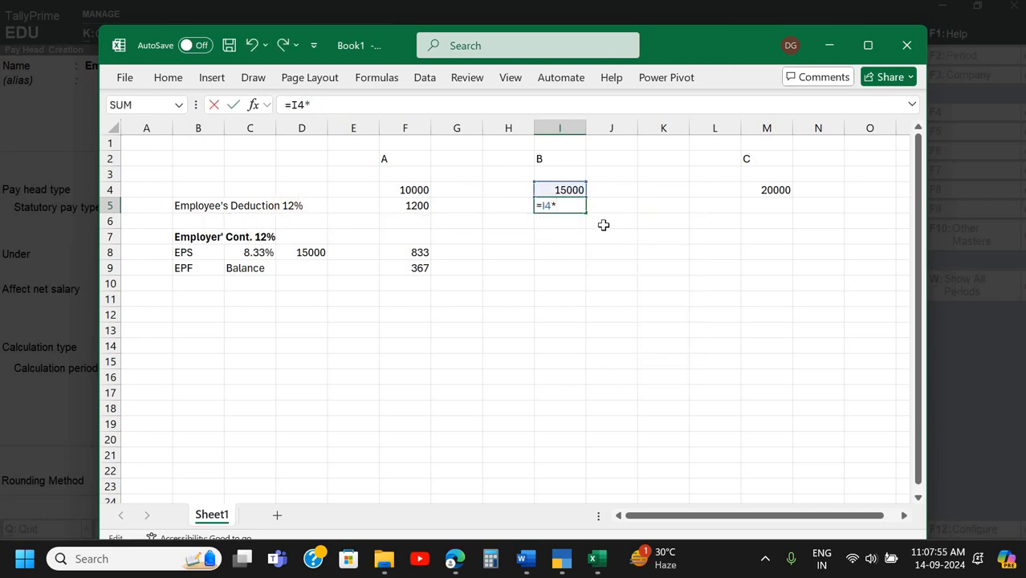
text(12%)
key(Return)
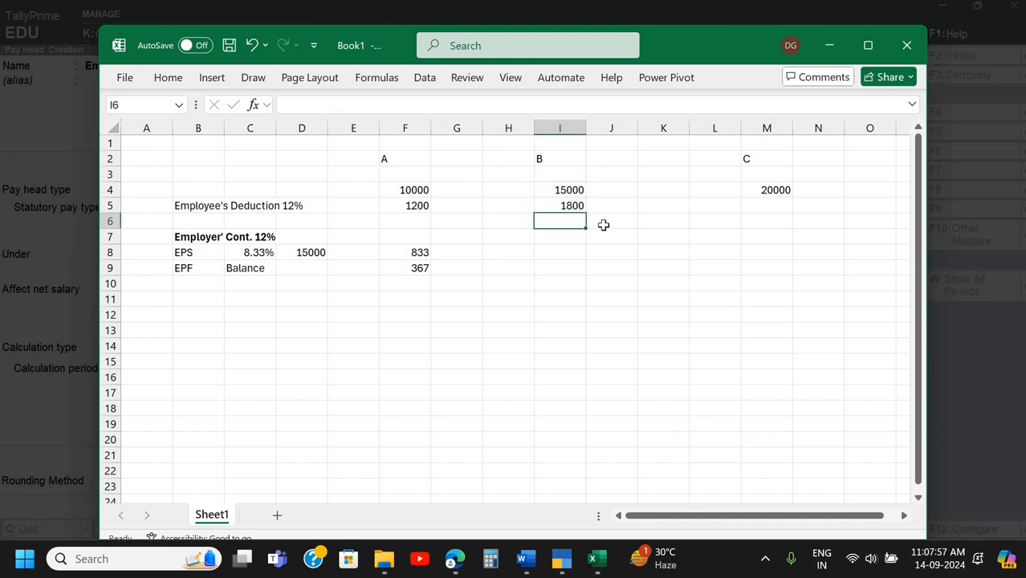
- Calculate the EPS contribution for B in cell I8 with the formula =I4*C8
key(Down)
key(Down)
key(Down)
key(Up)
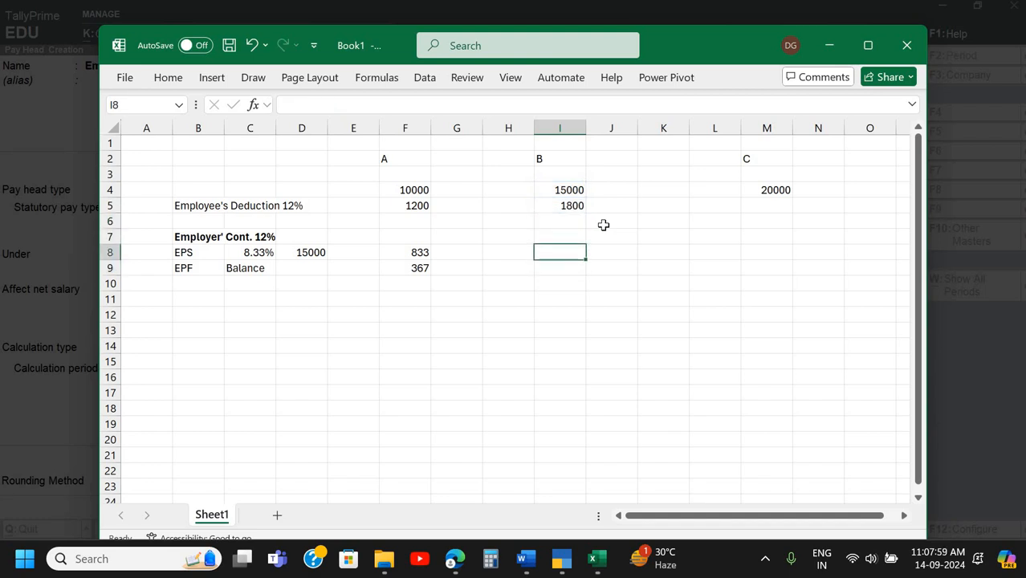
text(=)
key(Up)
key(Up)
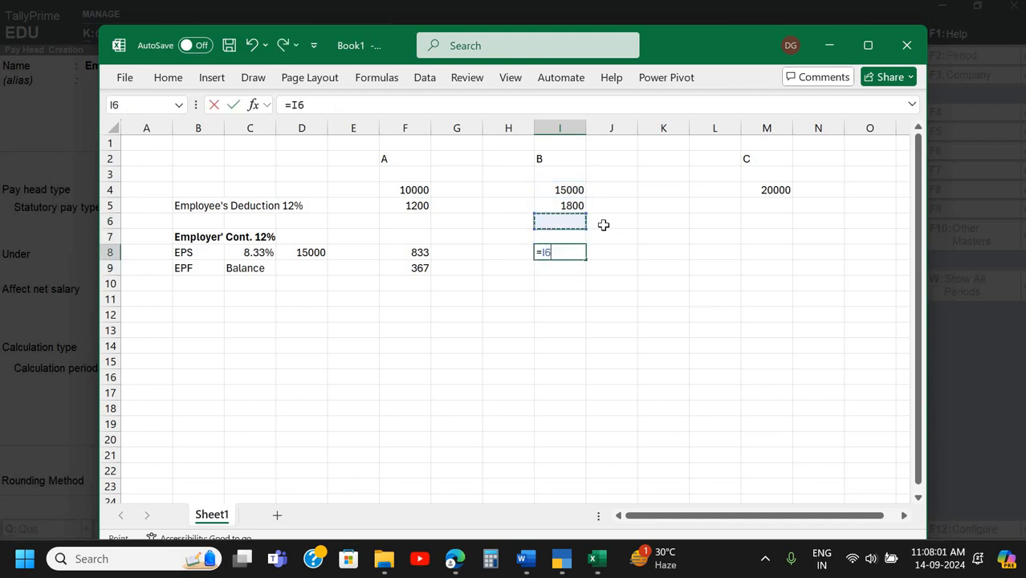
key(Up)
key(Up)
text(*)
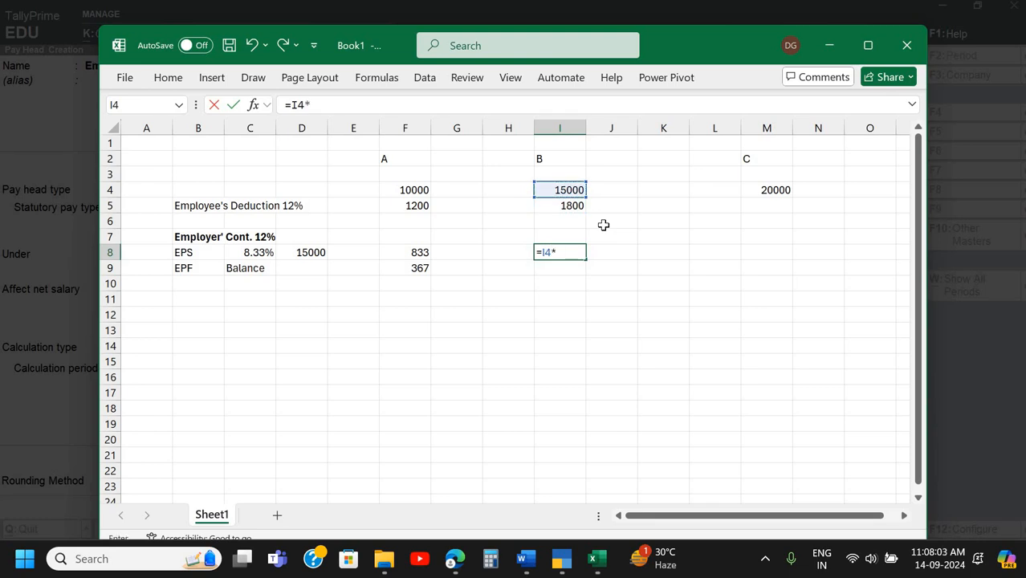
key(Left)
key(Left)
key(Left)
key(Left)
key(Left)
key(Left)
key(Return)
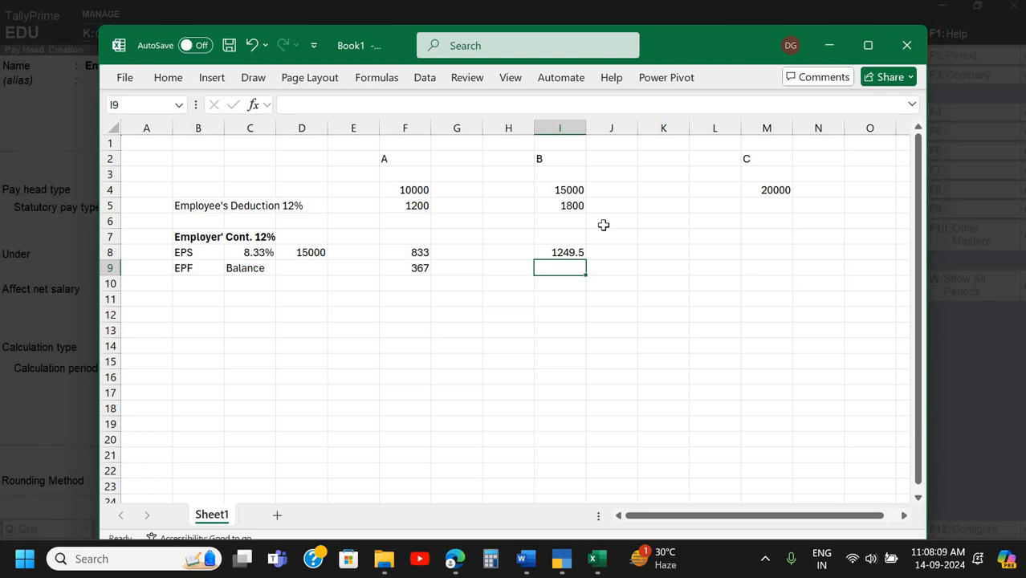
- Calculate the EPF balance for B in cell I9 with the formula =I5-I8
text(=)
key(Up)
key(Up)
key(Up)
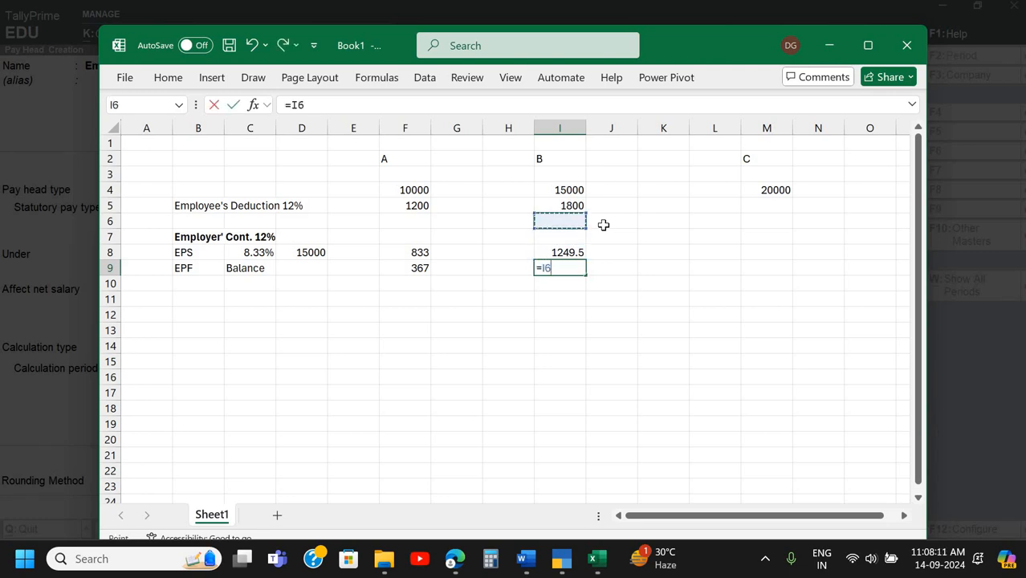
key(Up)
key(Up)
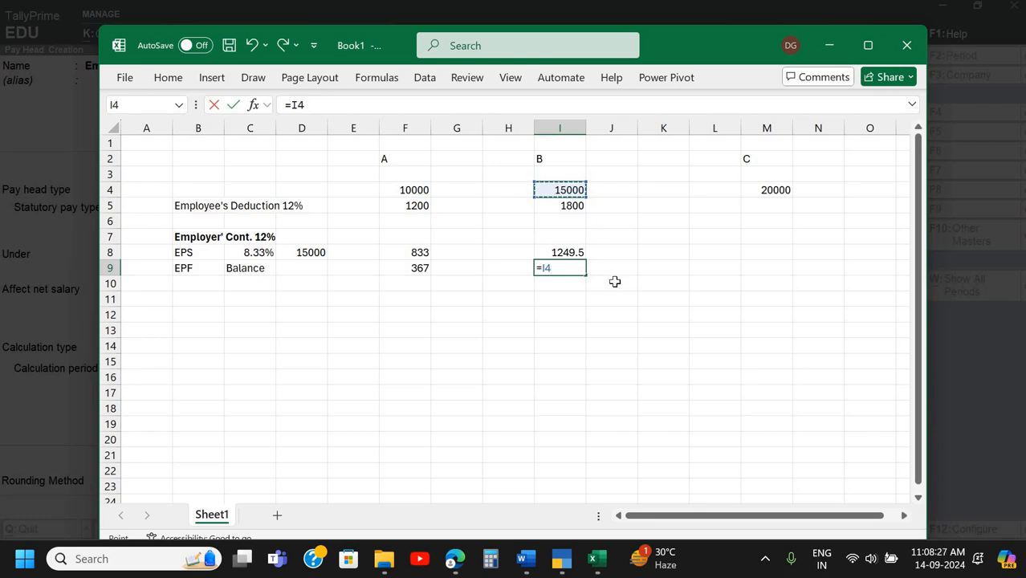
text(*)
text(-)
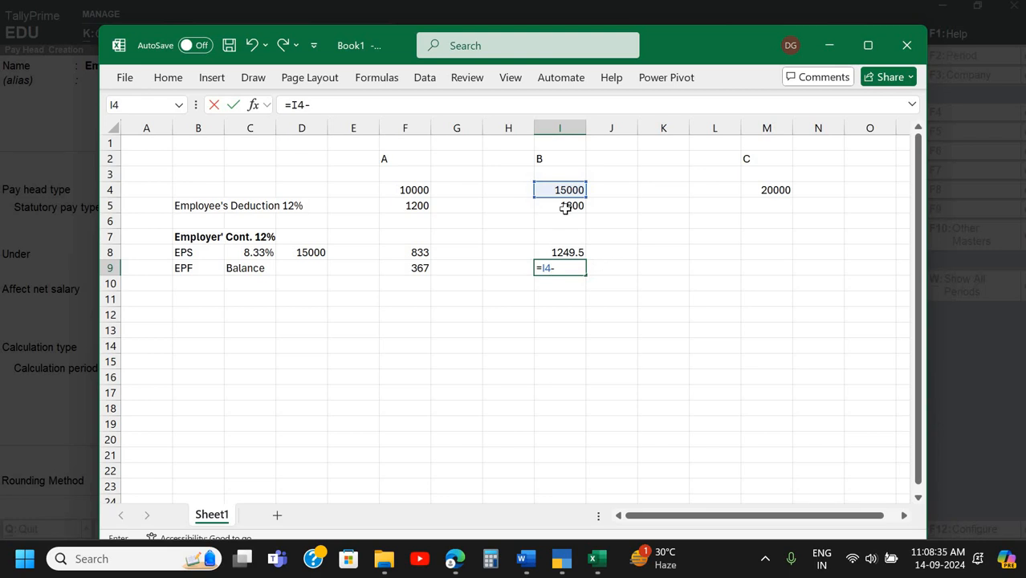
click(567, 207)
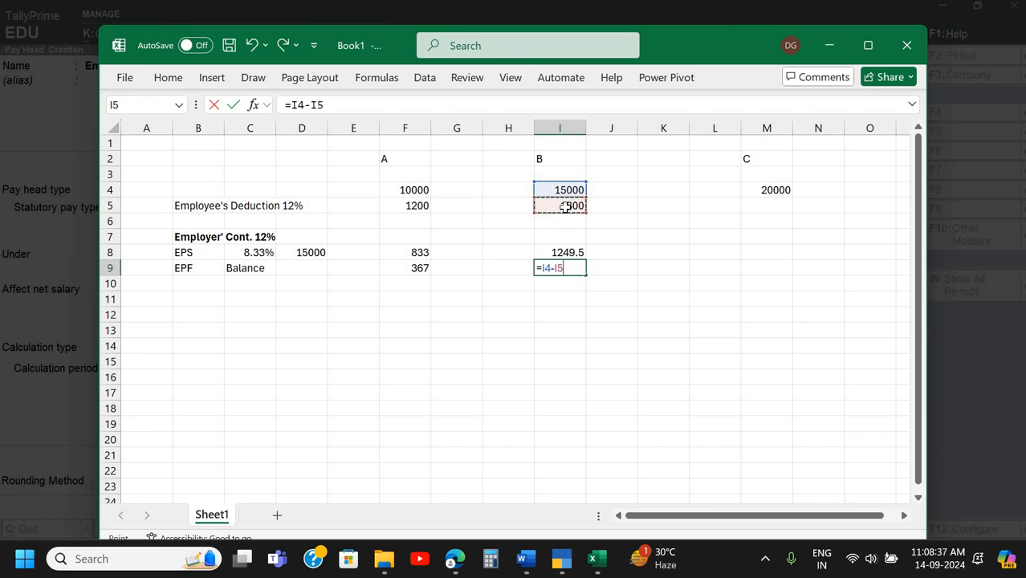
key(BackSpace)
key(BackSpace)
key(BackSpace)
key(BackSpace)
key(BackSpace)
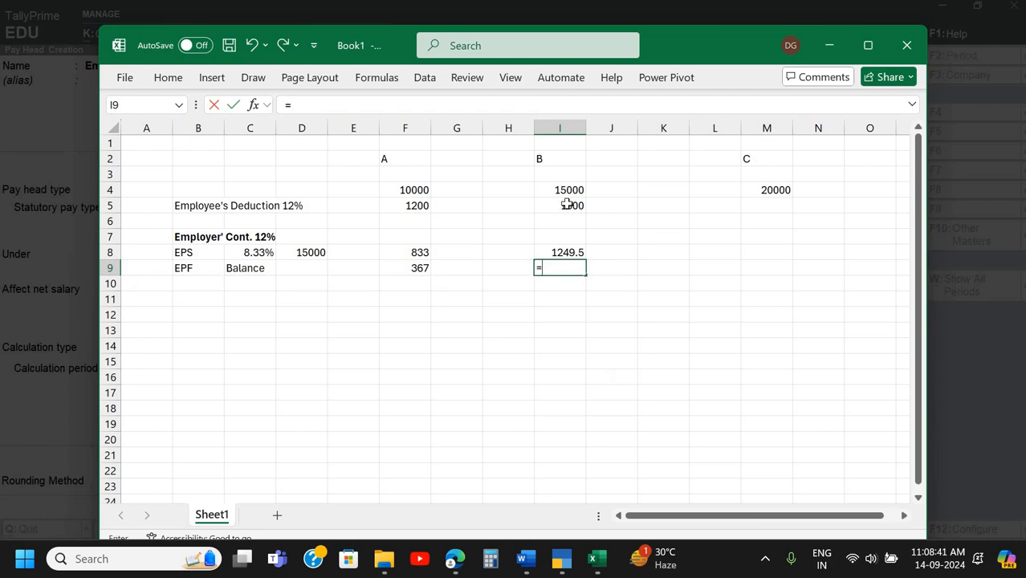
click(566, 207)
text(-)
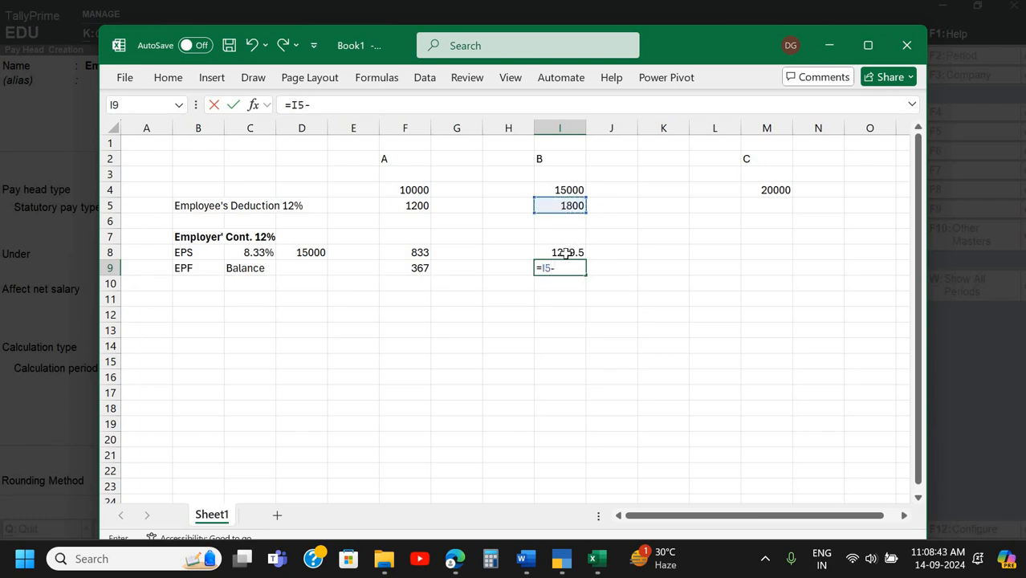
click(568, 254)
key(Return)
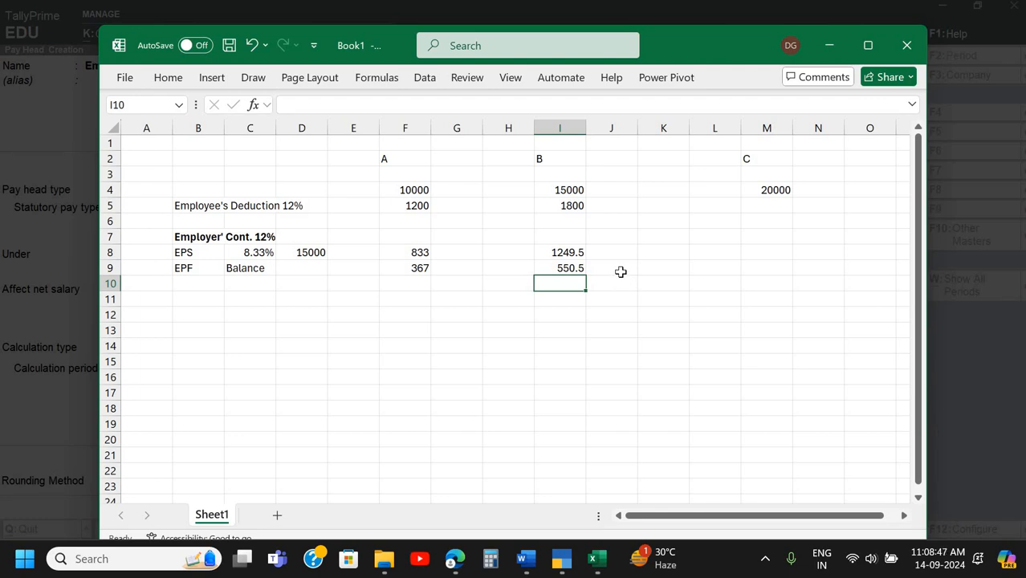
- Calculate the EPF for B at 3.67% in cell J9 with =I4*3.67%, and check the balance formula in I9
click(621, 271)
text(=)
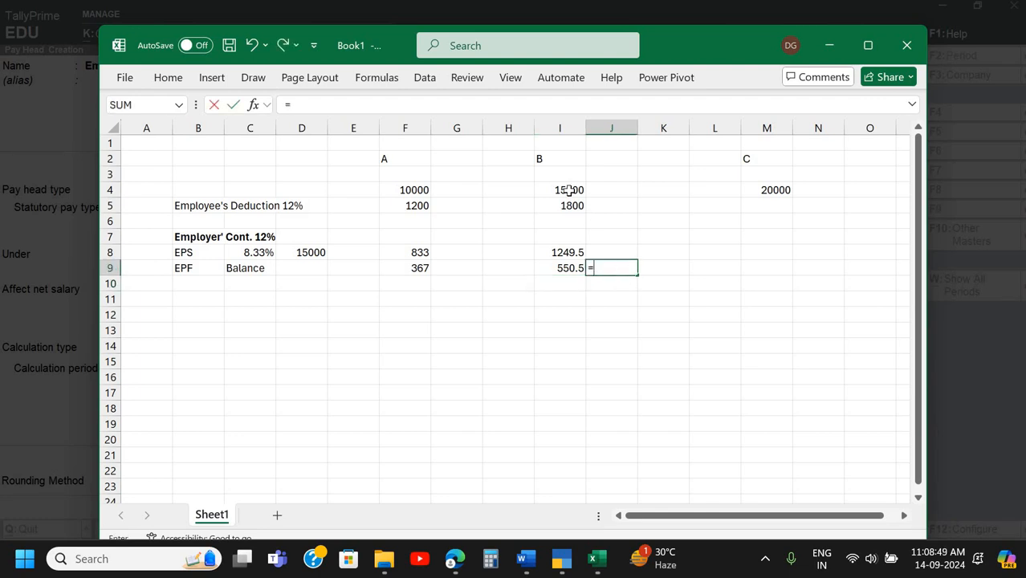
click(565, 191)
text(*)
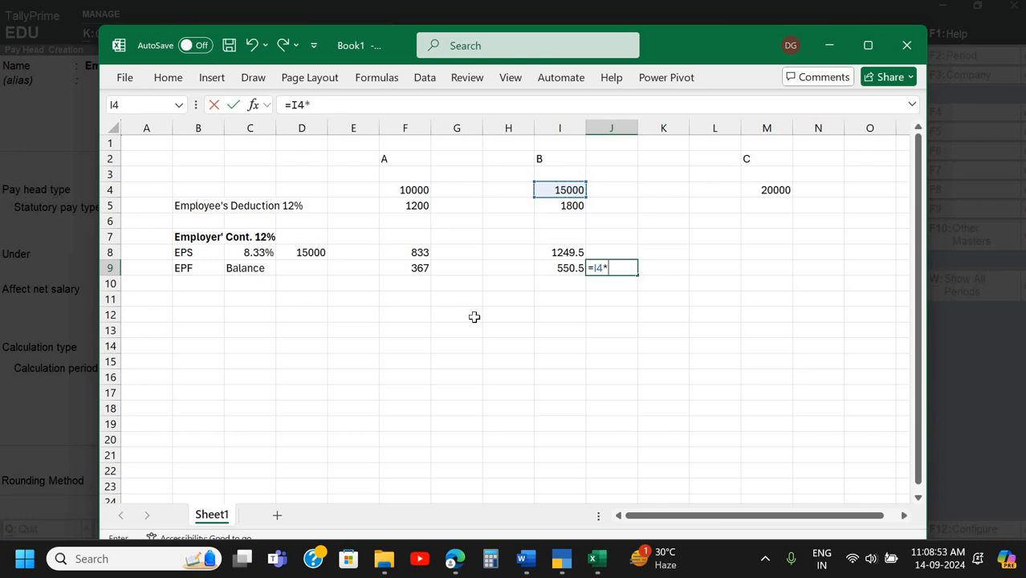
text(367%)
key(Return)
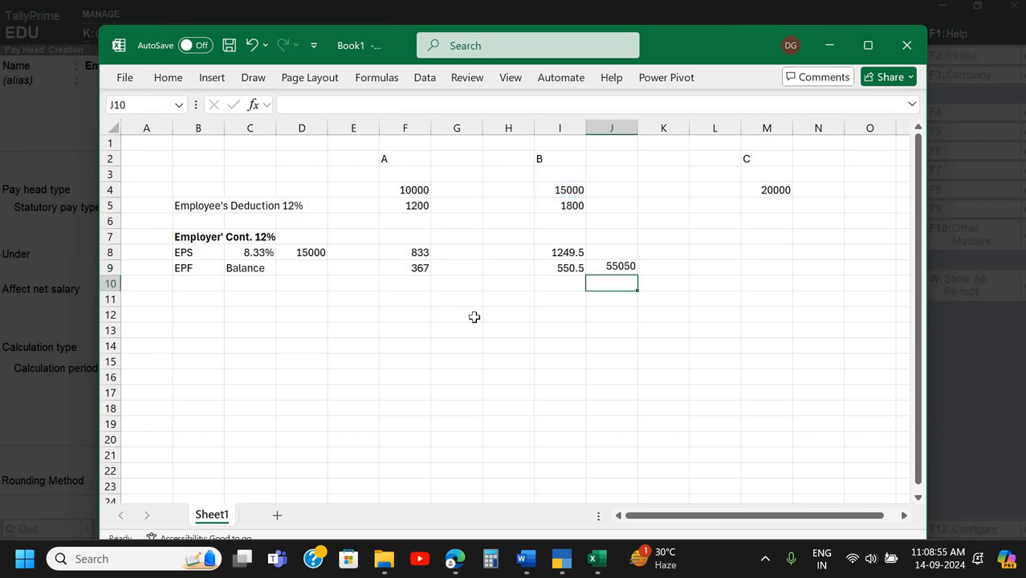
double_click(626, 268)
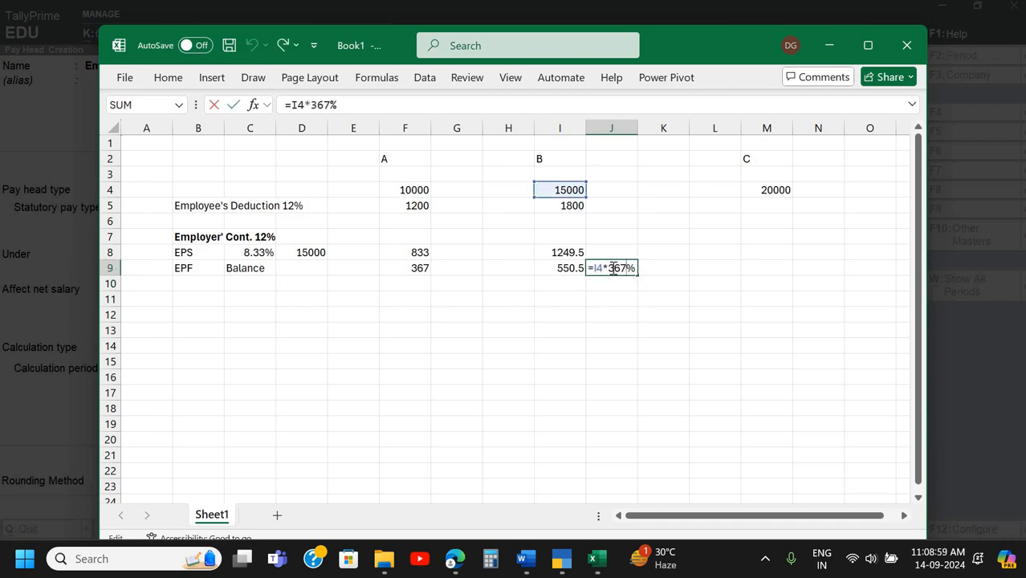
click(613, 268)
text(.)
key(Return)
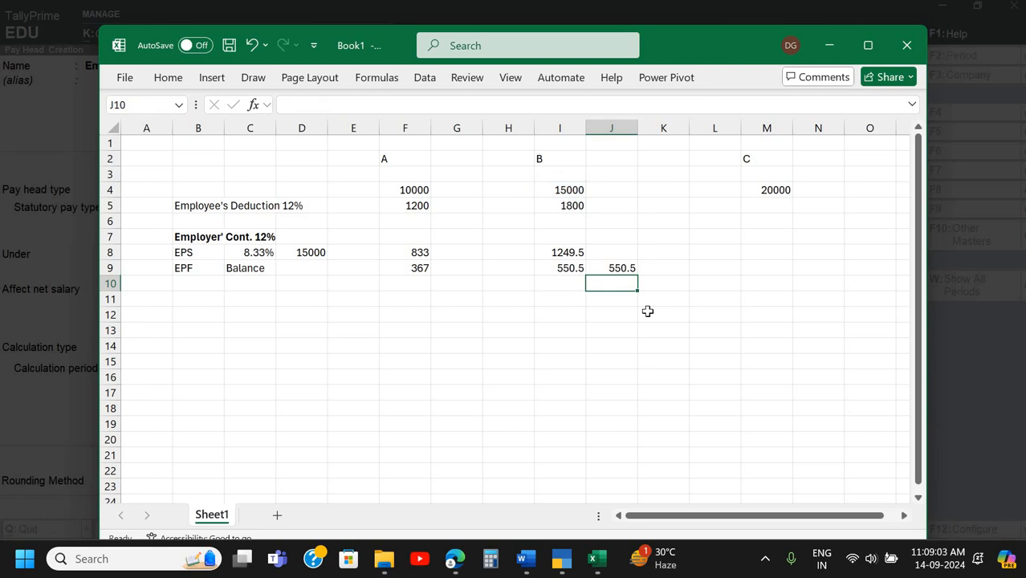
click(578, 269)
double_click(577, 269)
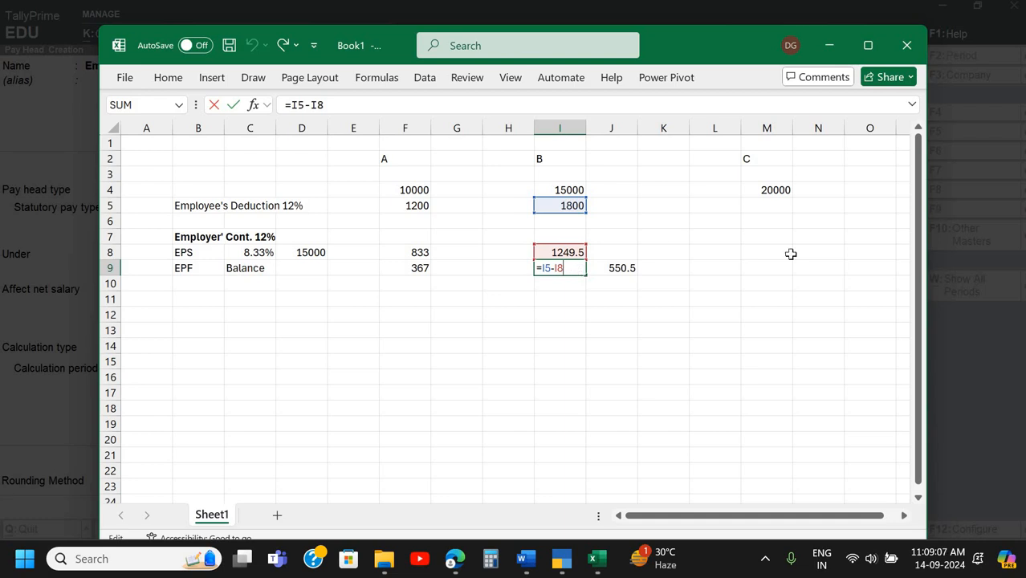
key(Return)
- Calculate the employee's deduction for C in cell M5 with the formula =M4*12%
scroll(760, 224, right, 1)
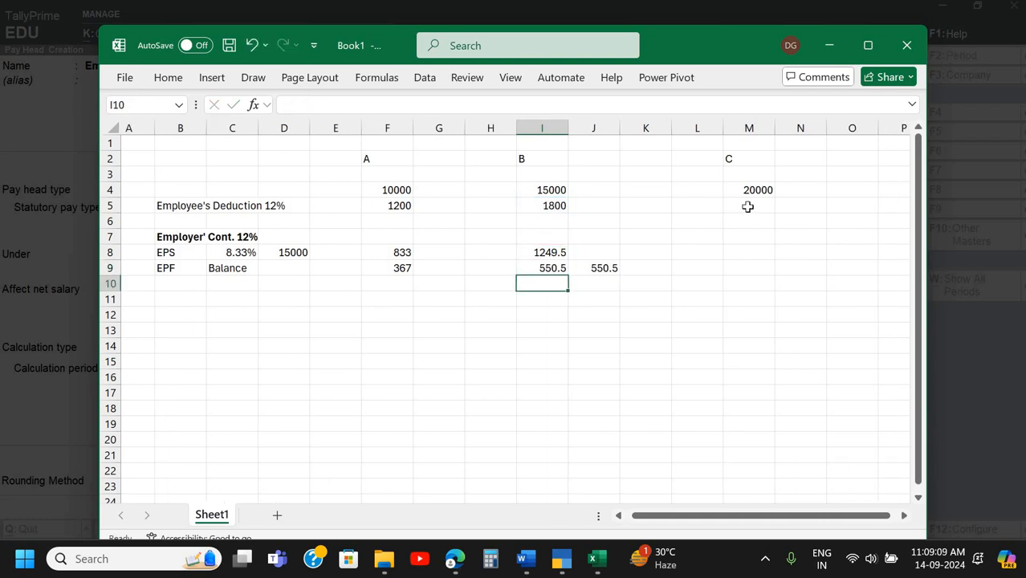
click(748, 206)
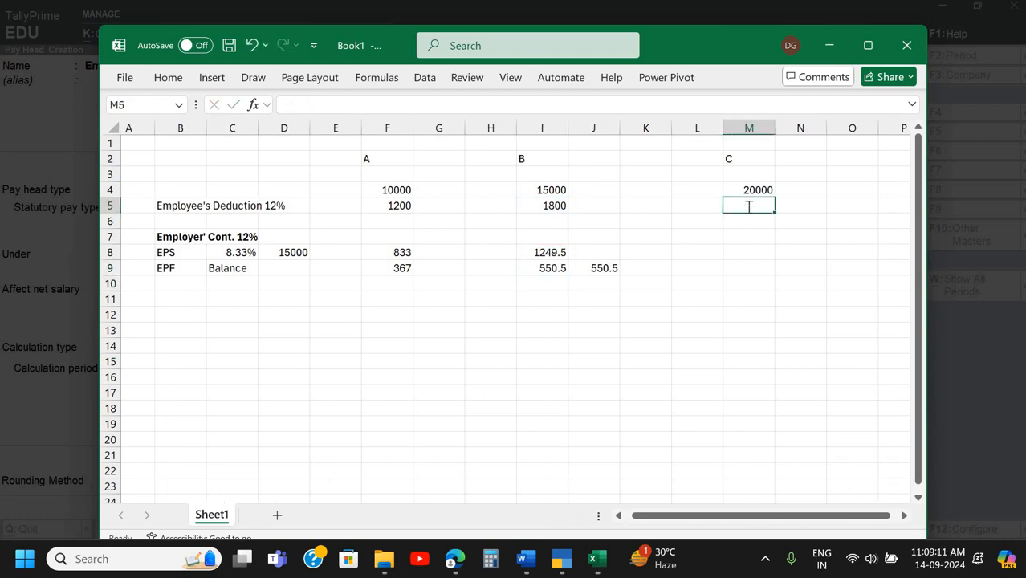
text(=)
text(=)
key(BackSpace)
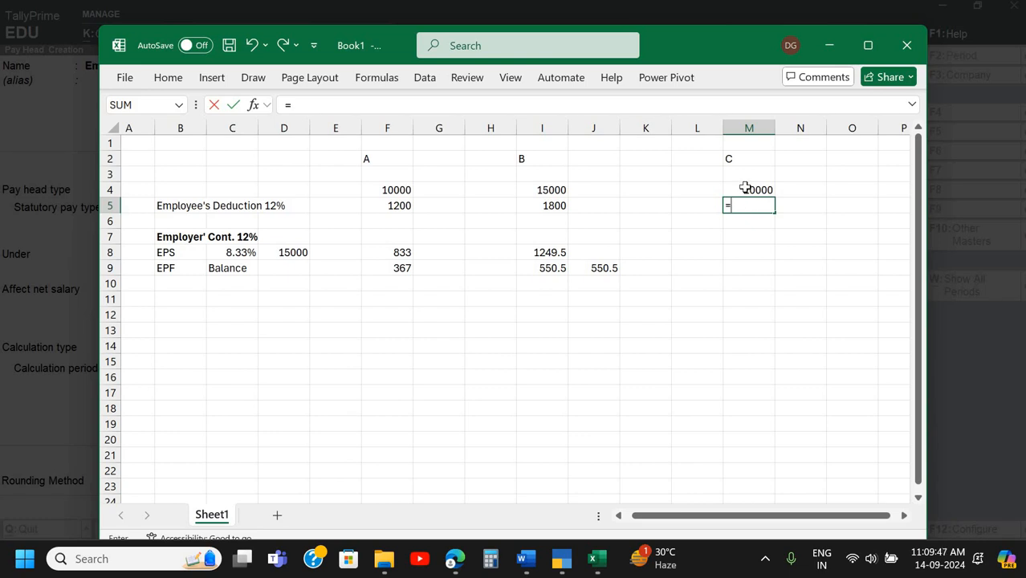
click(745, 188)
text(*)
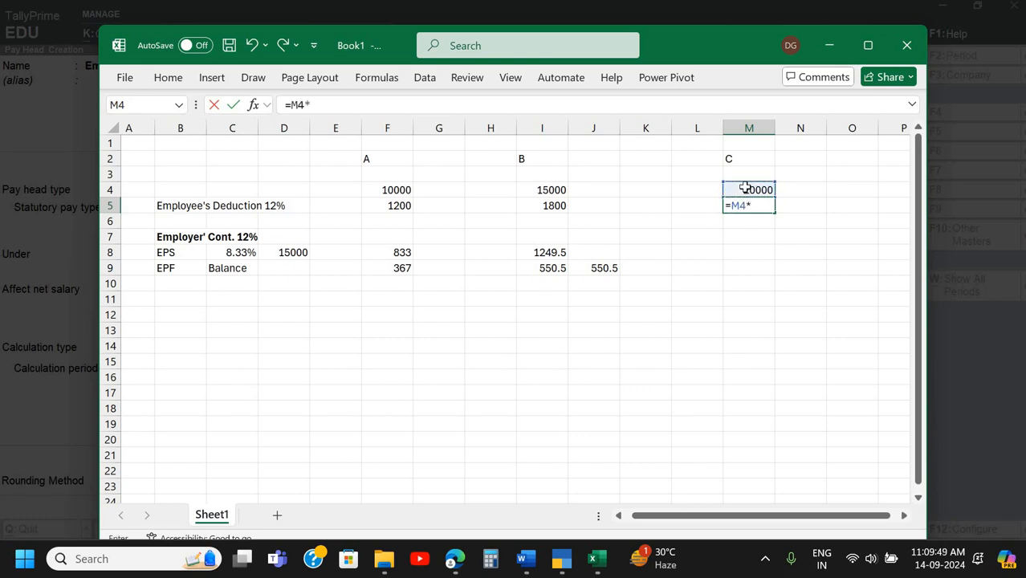
text(12%)
key(Return)
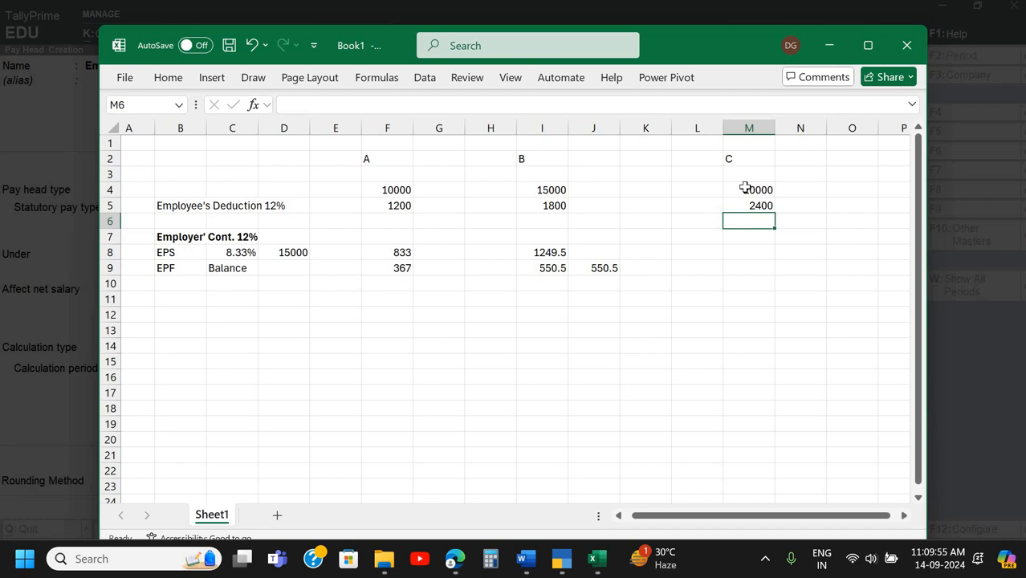
- Calculate the EPS contribution for C in cell M8 with the formula =15000*8.33%
key(Down)
key(Down)
key(Down)
key(Up)
text(=)
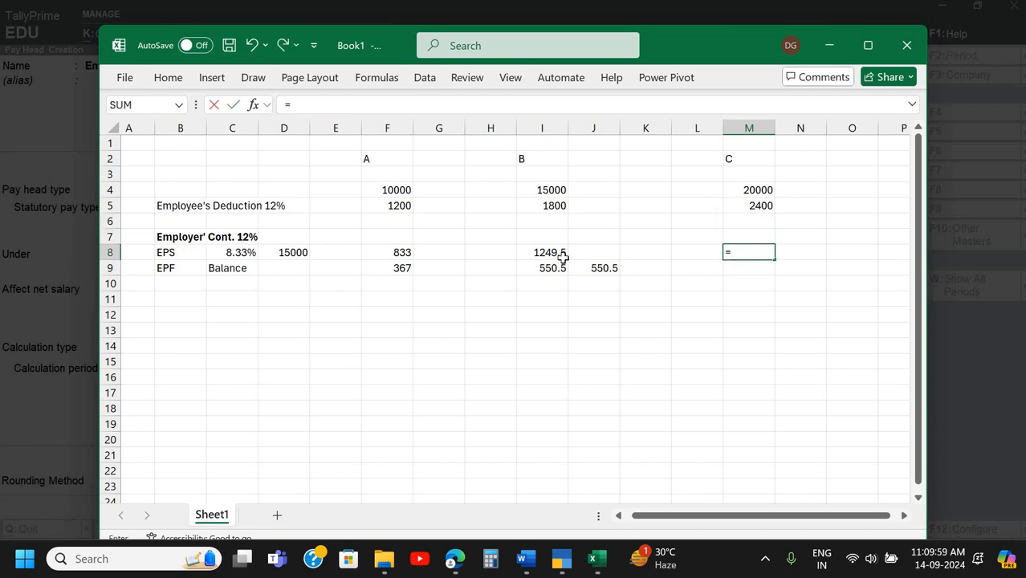
text(=)
key(BackSpace)
text(15000*)
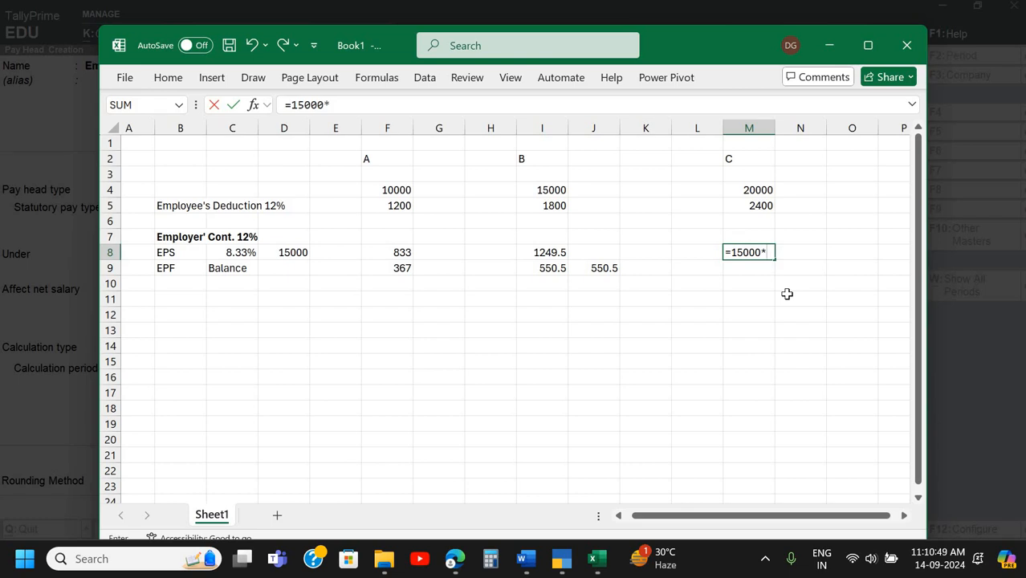
text(8.33%)
key(Return)
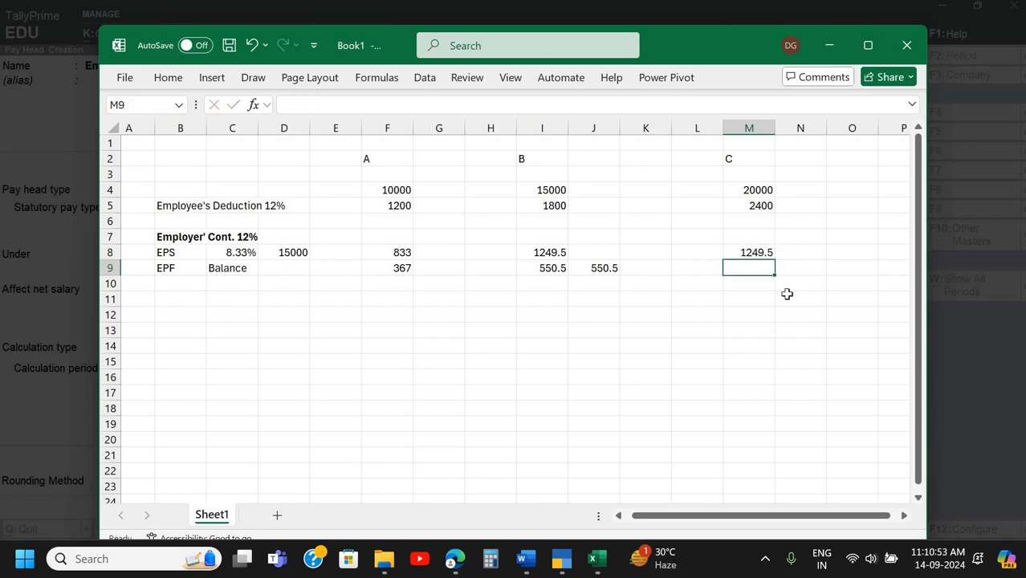
- Calculate the EPF balance for C in cell M9 with the formula =M5-M8
text(=)
key(Up)
key(Up)
key(Up)
key(Up)
text(-)
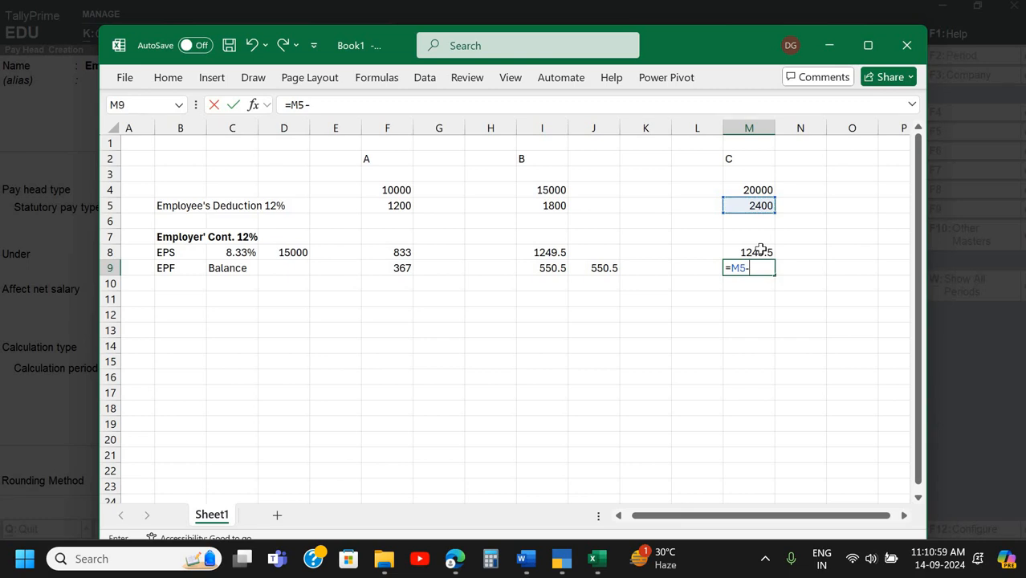
click(761, 252)
key(Return)
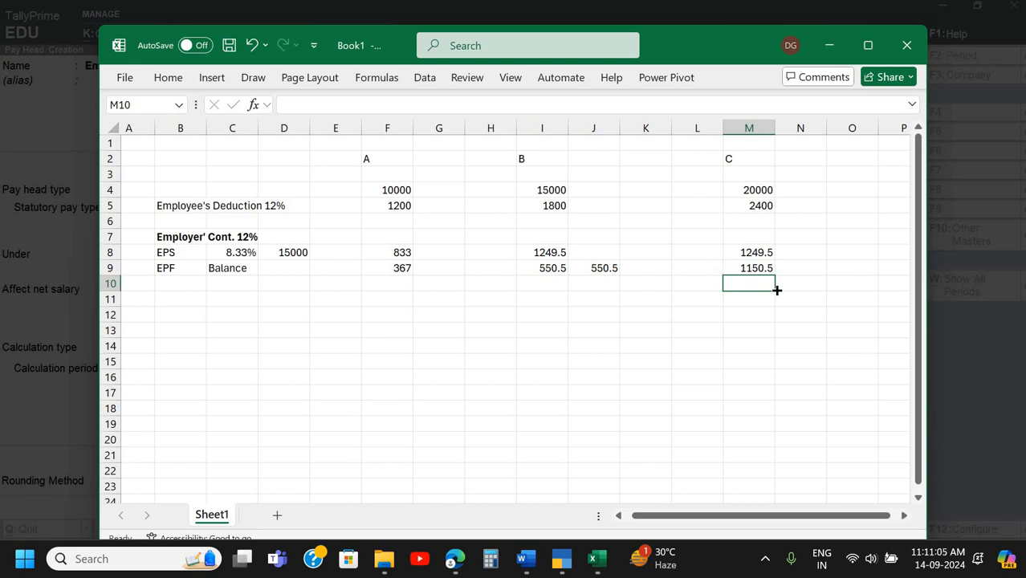
- Calculate the EPF for C at 3.67% in cell N9 with =M4*3.67%, and check the balance formula in M9
click(820, 269)
text(=)
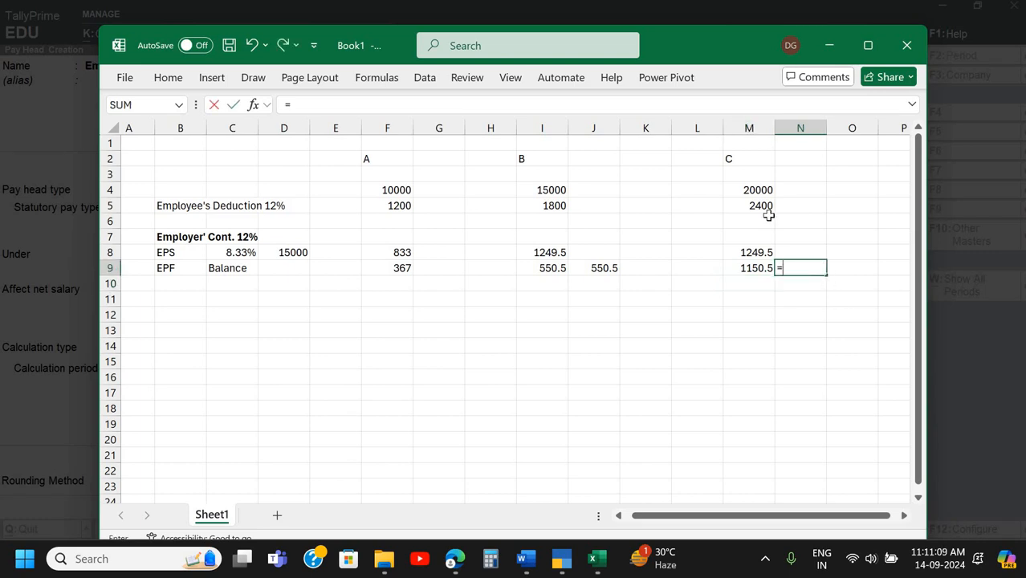
click(761, 188)
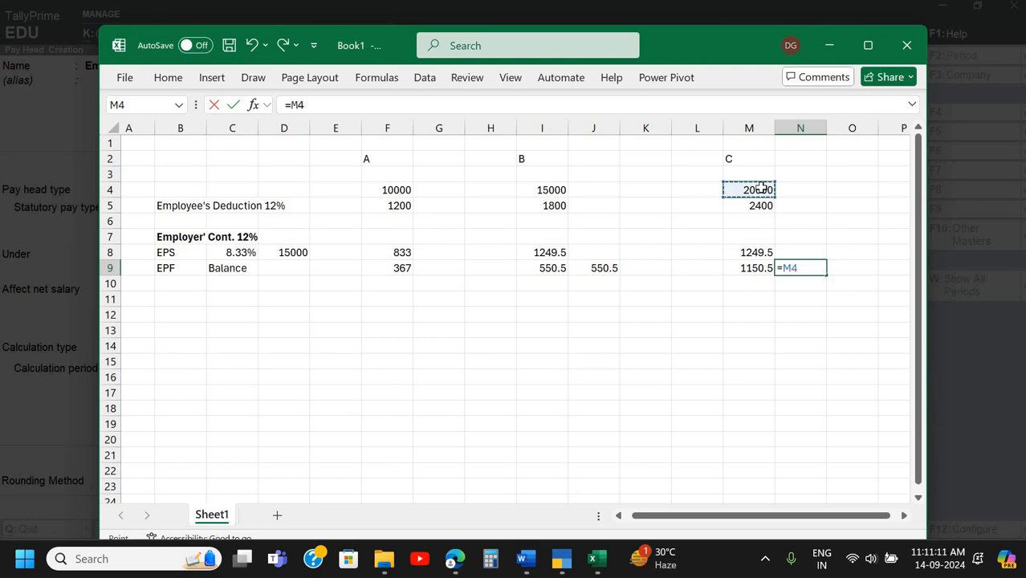
text(*)
text(8)
key(BackSpace)
text(3.67%)
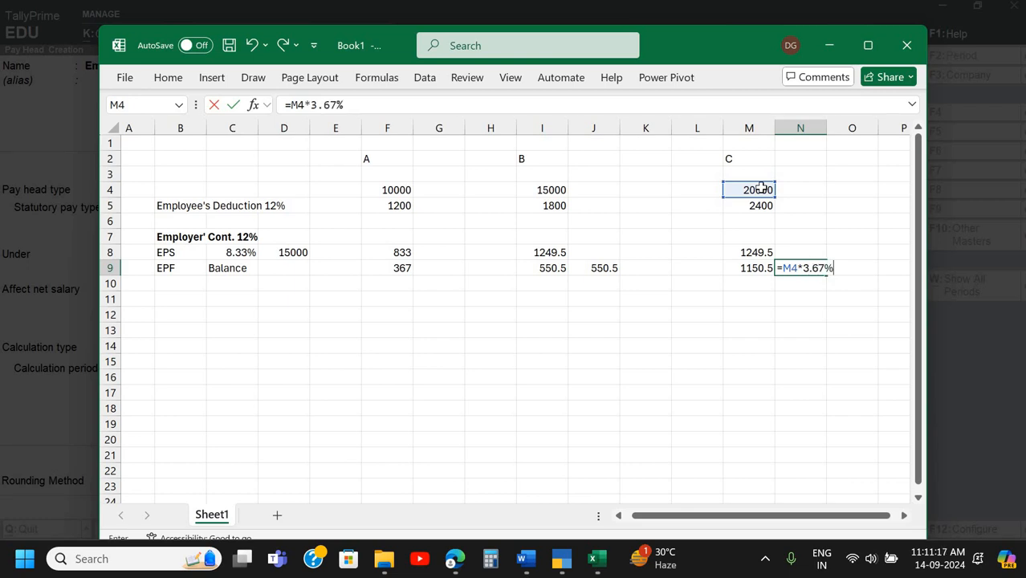
key(Return)
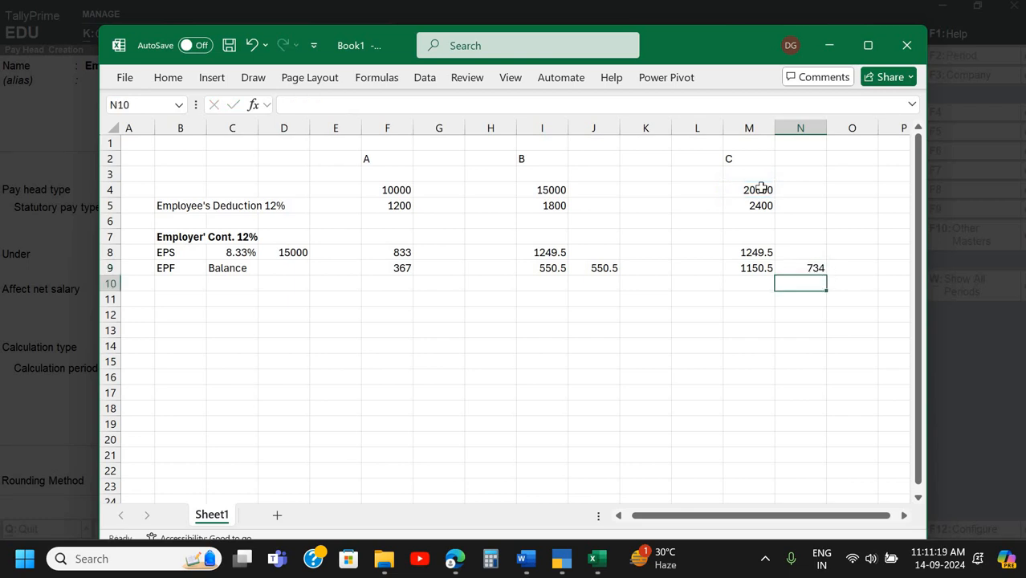
key(Up)
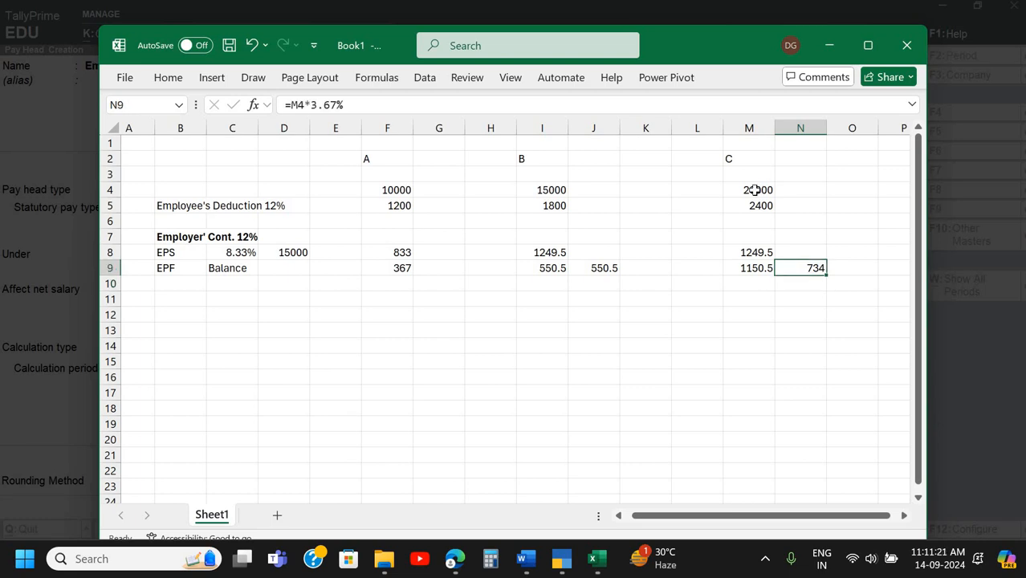
double_click(757, 268)
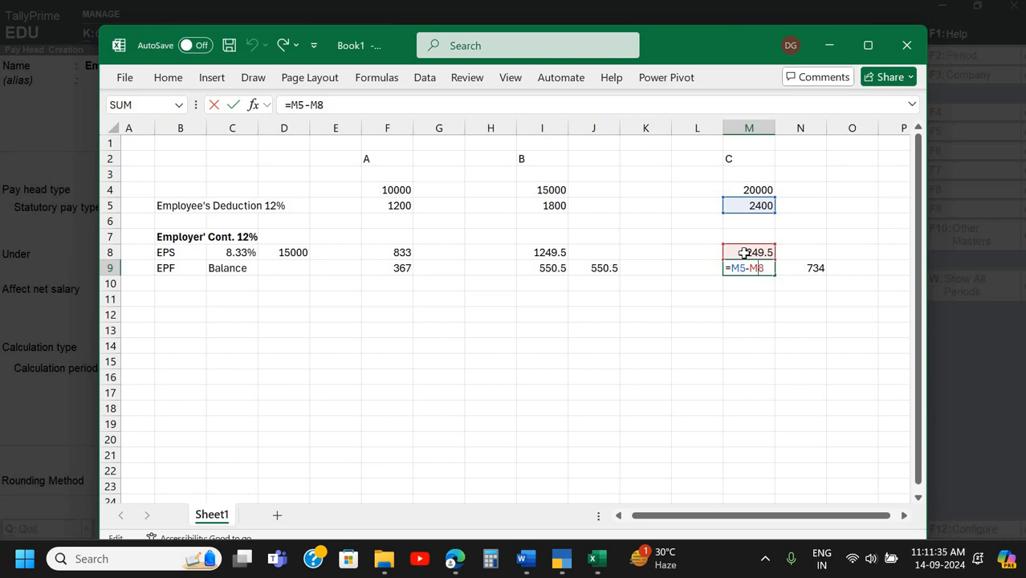
key(Return)
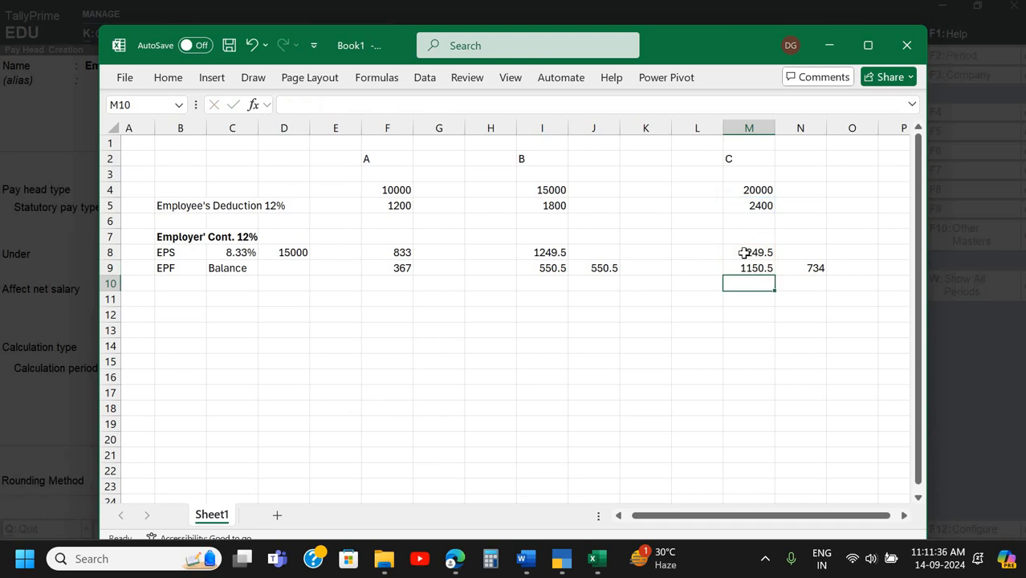
- Switch to TallyPrime and save the pay head Employer's EPF Cont. @3.67%
click(571, 561)
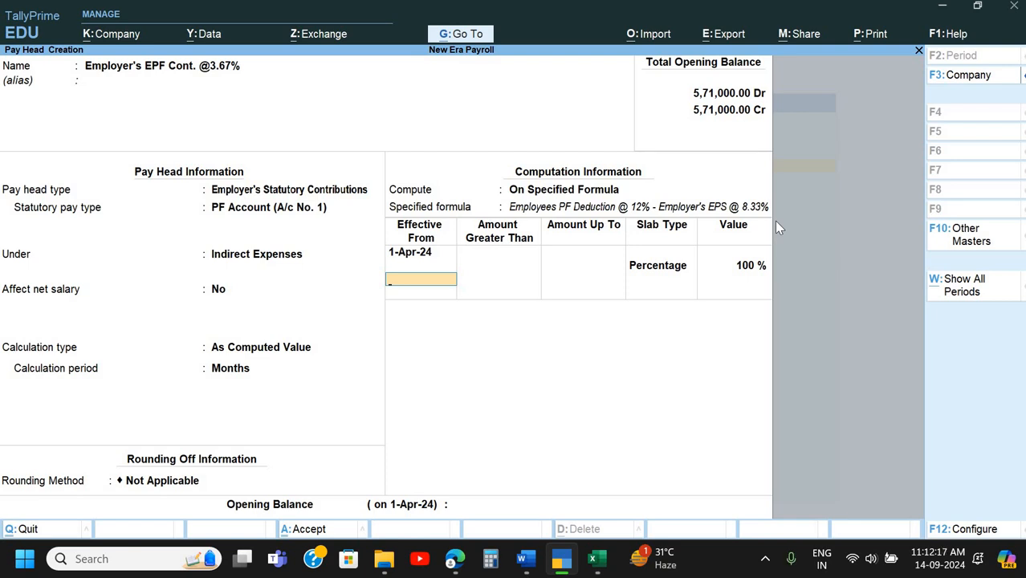
key(Return)
key(Return)
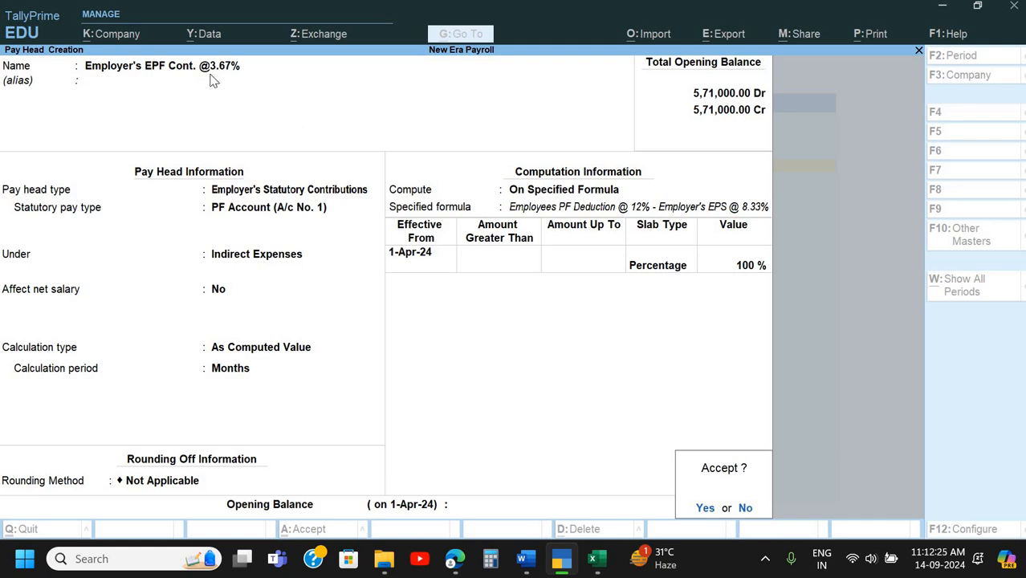
key(y)
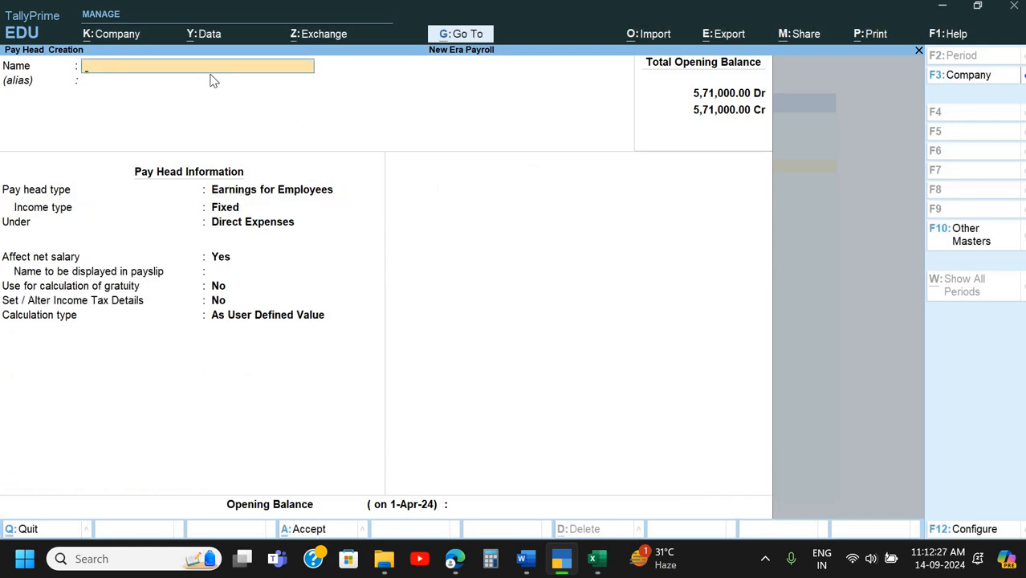
- Switch to the Payroll & Misc Topic 2024 document in Word and copy the pay head name "PF Admin Charges @ 0.5%" from the table
key(alt+Tab)
key(alt+Tab)
key(Tab)
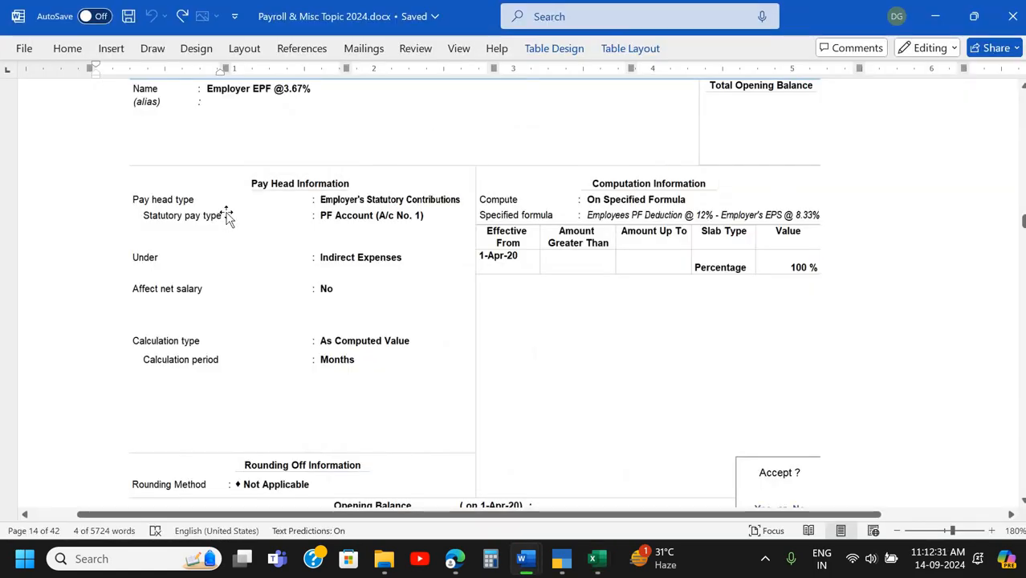
scroll(226, 213, down, 7)
scroll(226, 213, up, 7)
scroll(227, 214, up, 15)
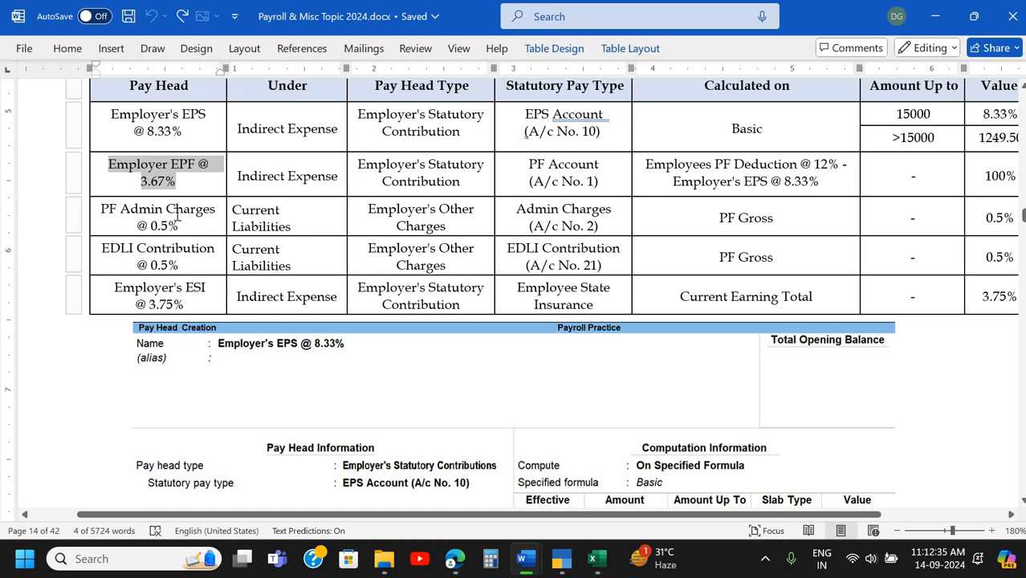
drag(101, 209, 187, 224)
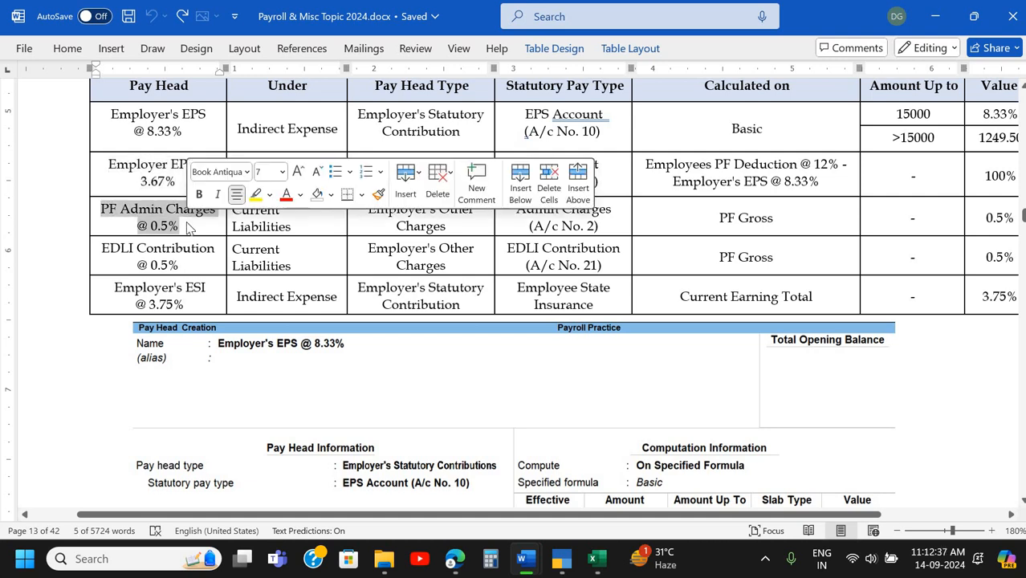
key(ctrl+c)
key(alt+Tab)
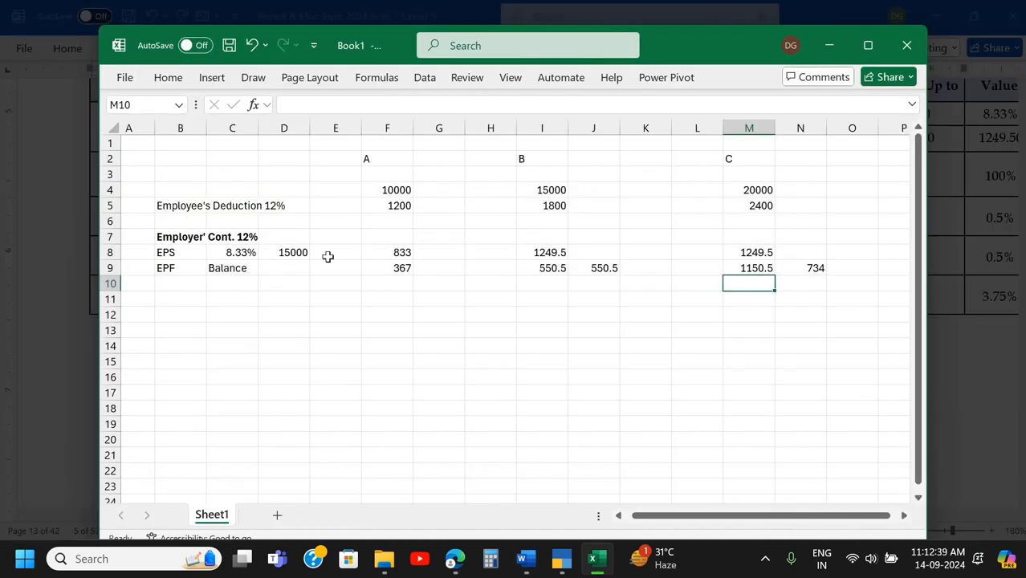
click(391, 302)
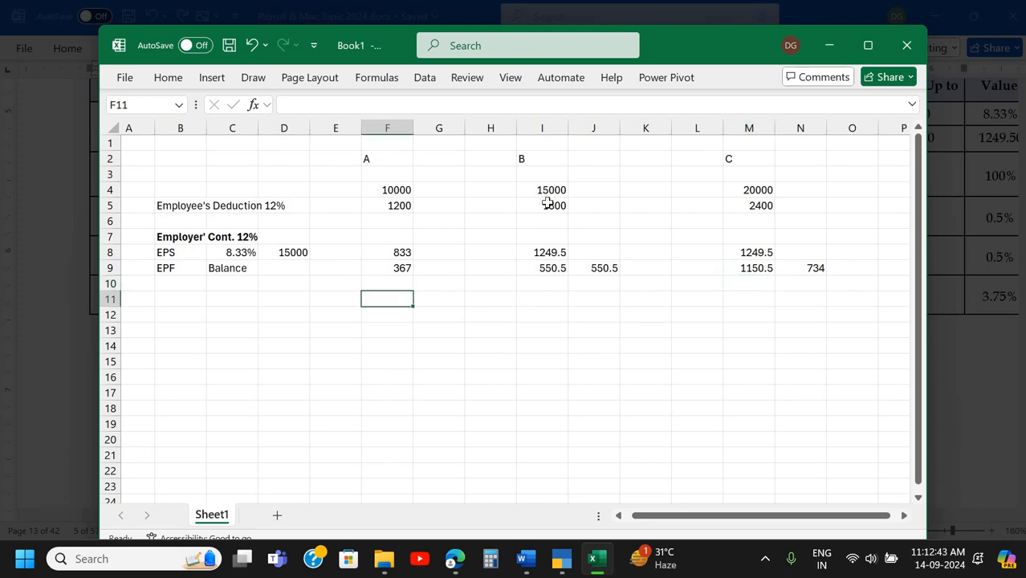
click(544, 299)
click(749, 299)
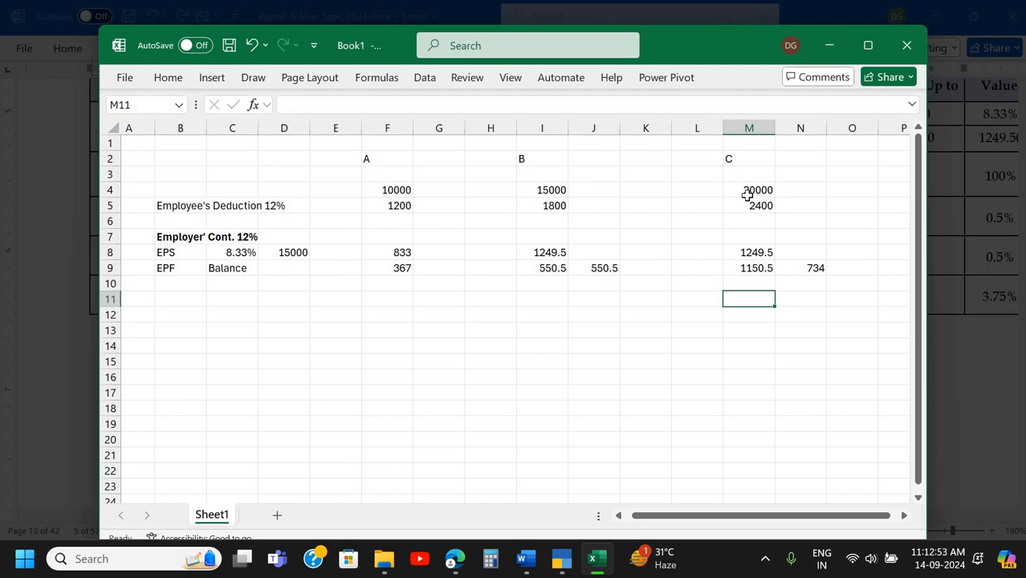
key(alt+Tab)
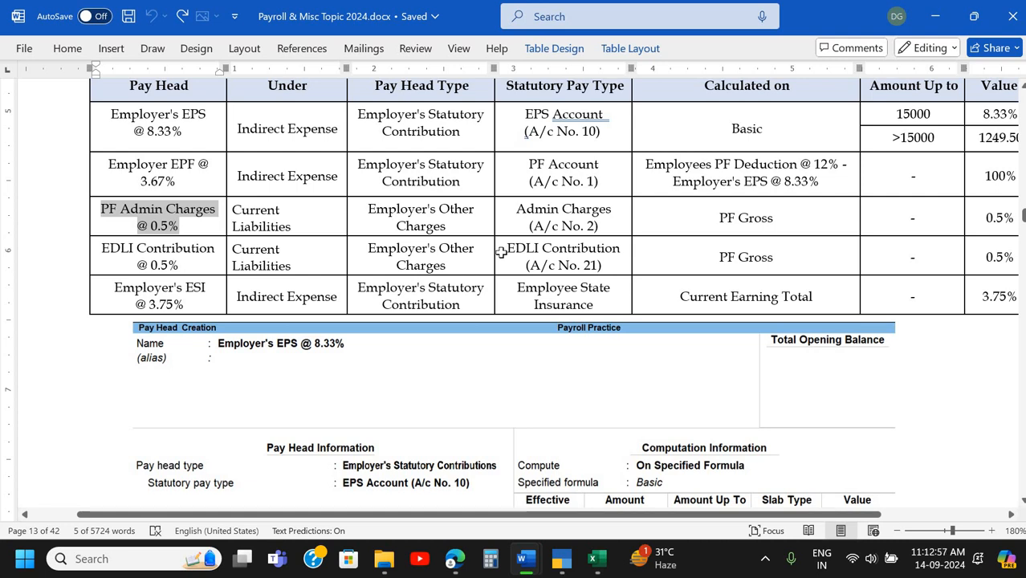
- Switch to TallyPrime and name the new pay head PF Admin Charges @ 0.5%, leaving the alias empty
key(alt+Tab)
key(alt+Tab+Tab)
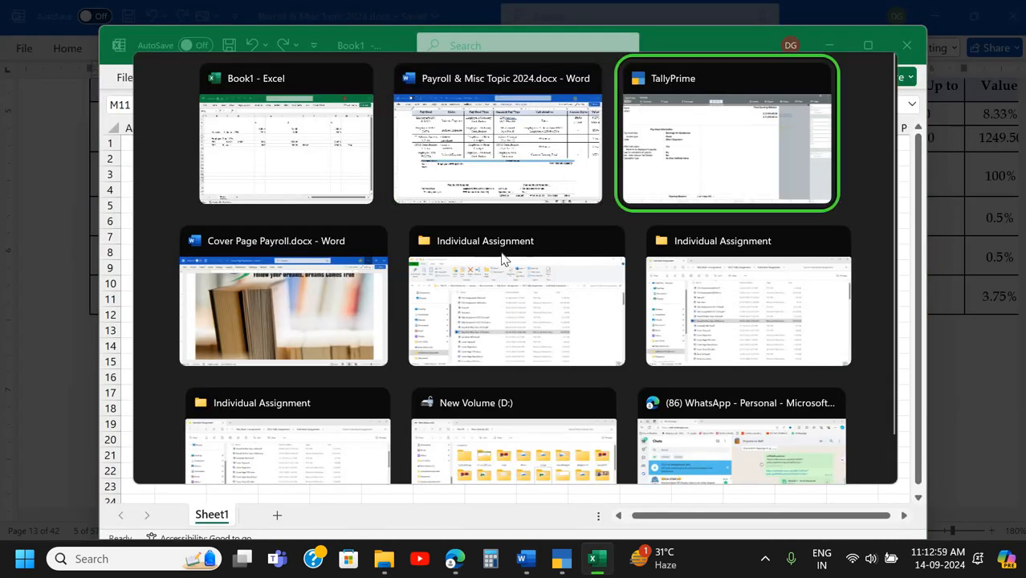
key(ctrl+v)
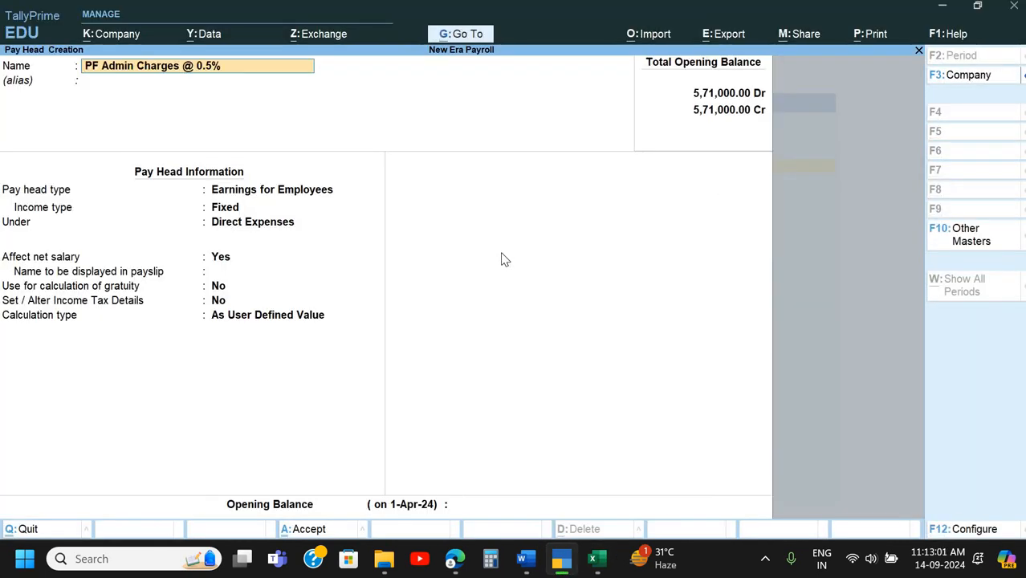
key(Return)
key(Return)
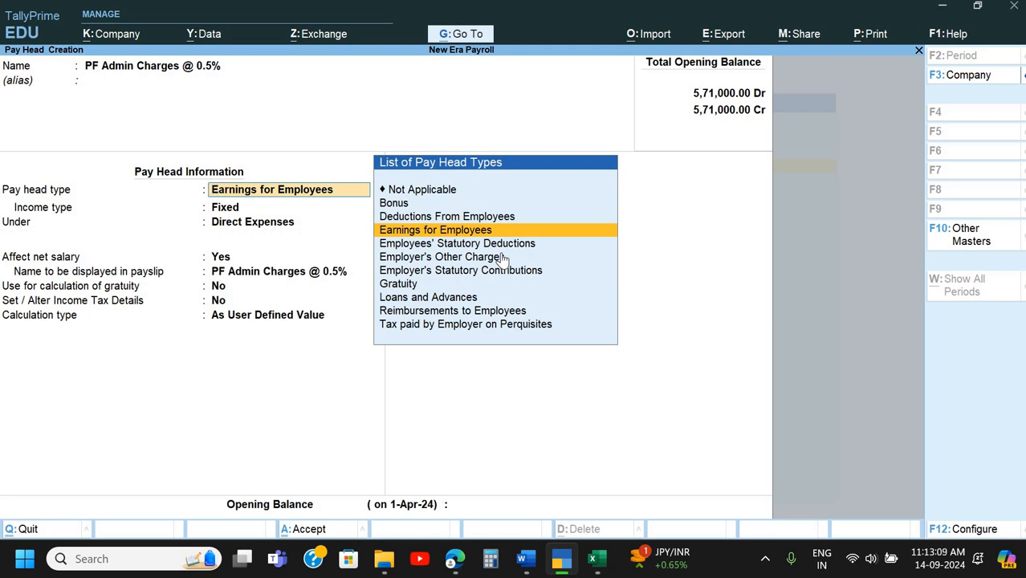
- Check the PF Admin Charges @ 0.5% reference in the Word document, and set the pay head type to Employer's Other Charges in TallyPrime
key(Down)
key(Down)
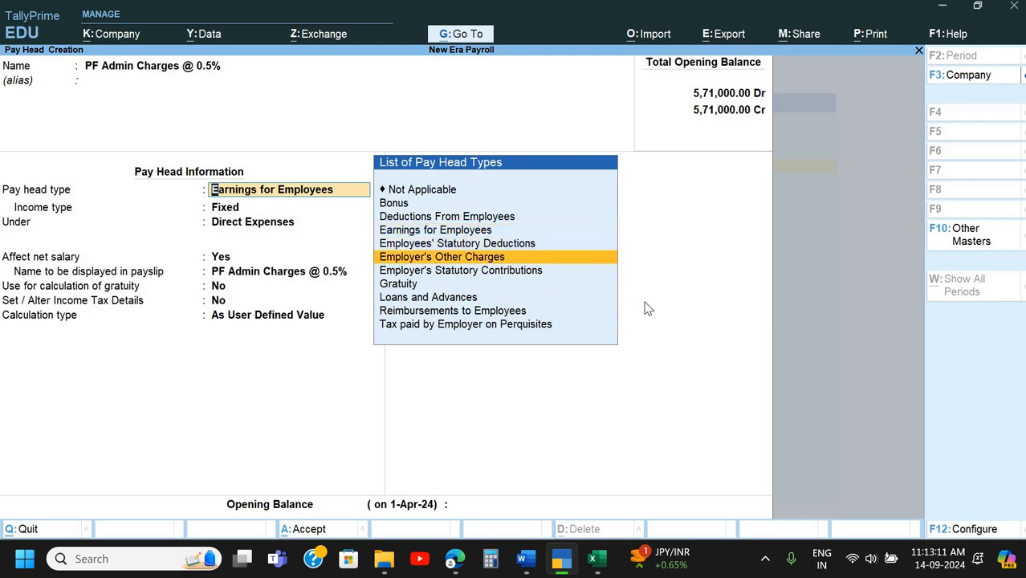
key(alt+Tab)
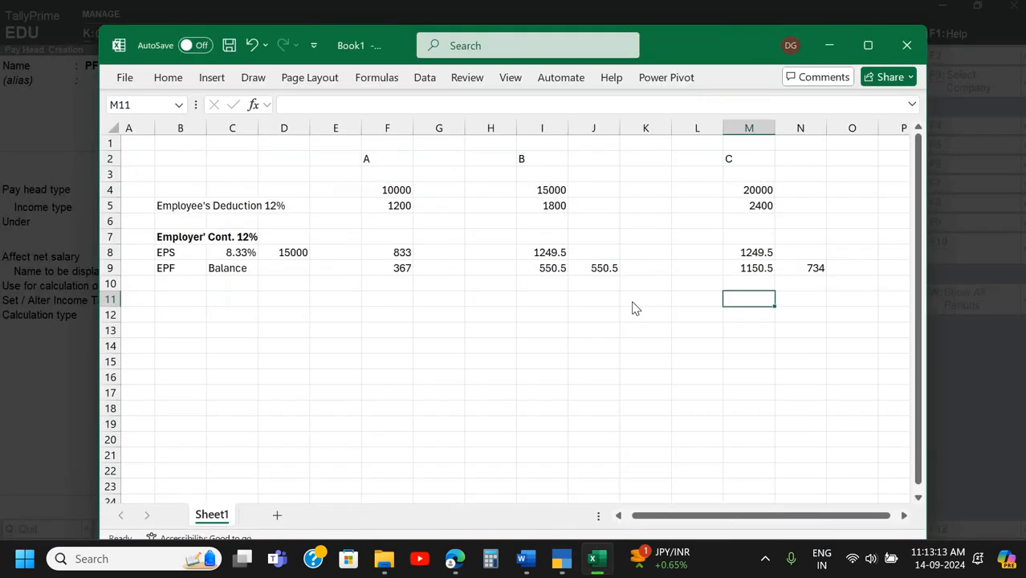
key(alt+Tab)
key(alt+Tab)
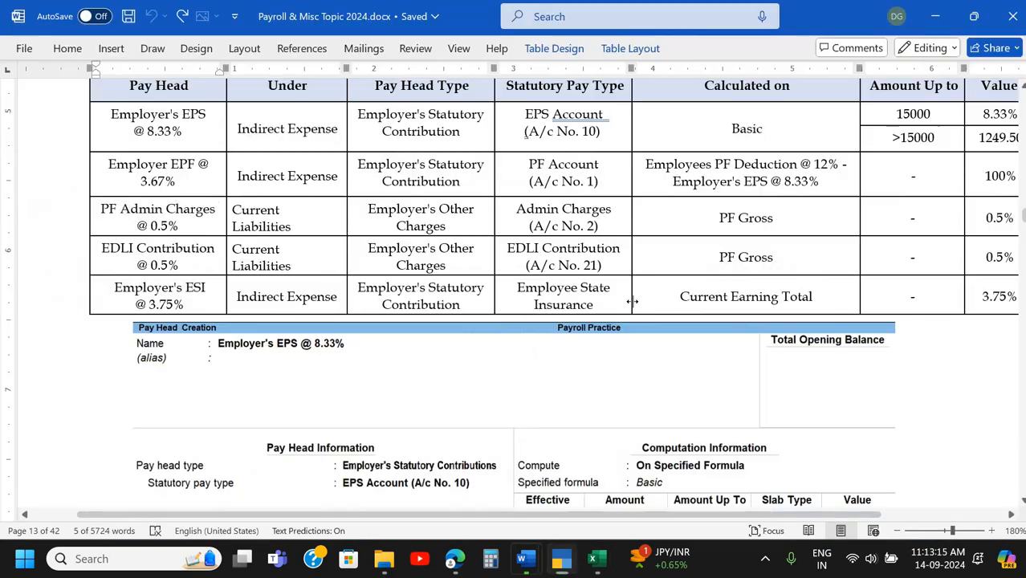
scroll(632, 301, down, 15)
scroll(632, 301, down, 10)
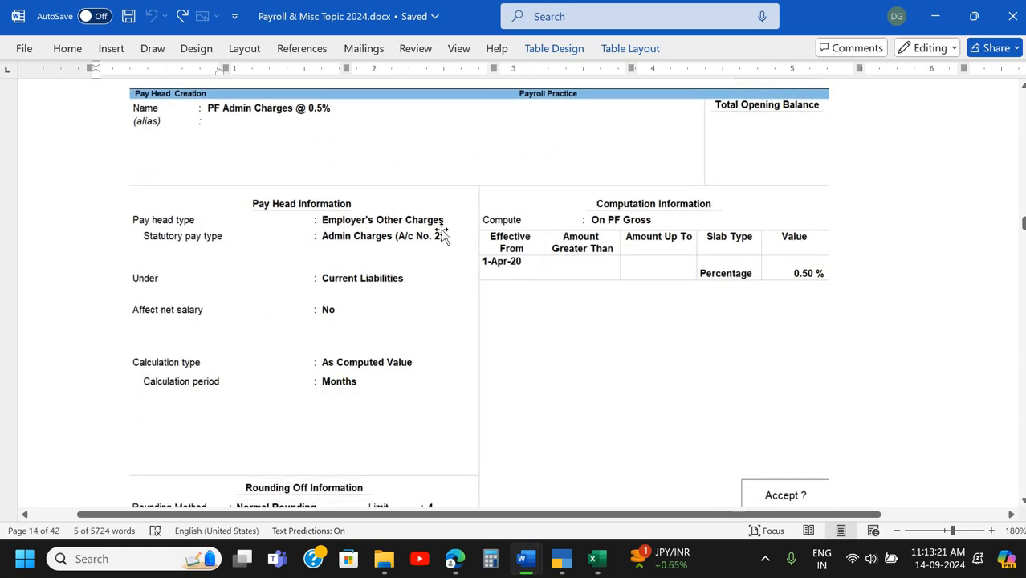
key(alt+Tab)
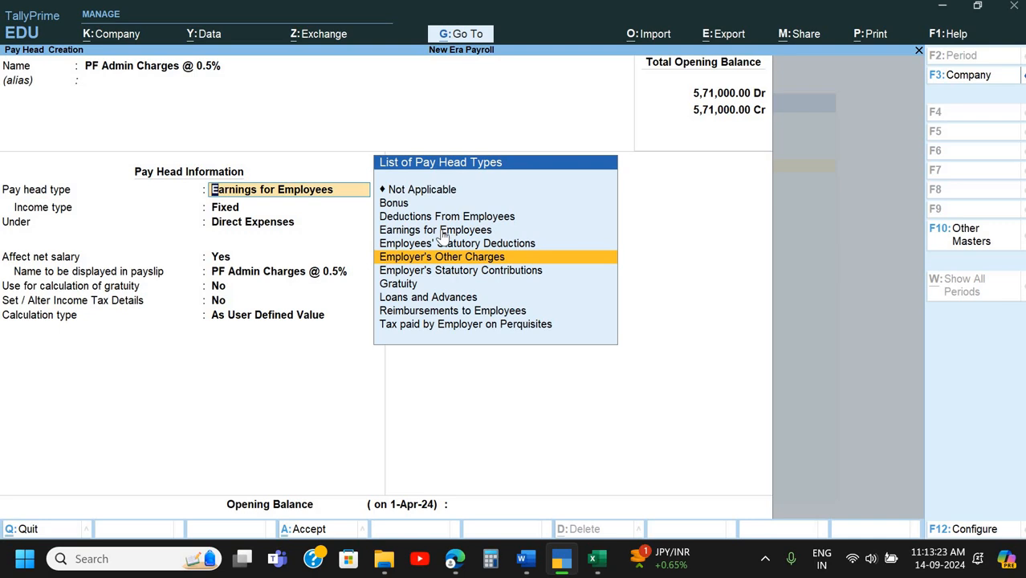
key(Return)
- Set the statutory pay type to Admin Charges (A/c No. 2) and place the pay head under Current Liabilities, checking against the Word document
key(Down)
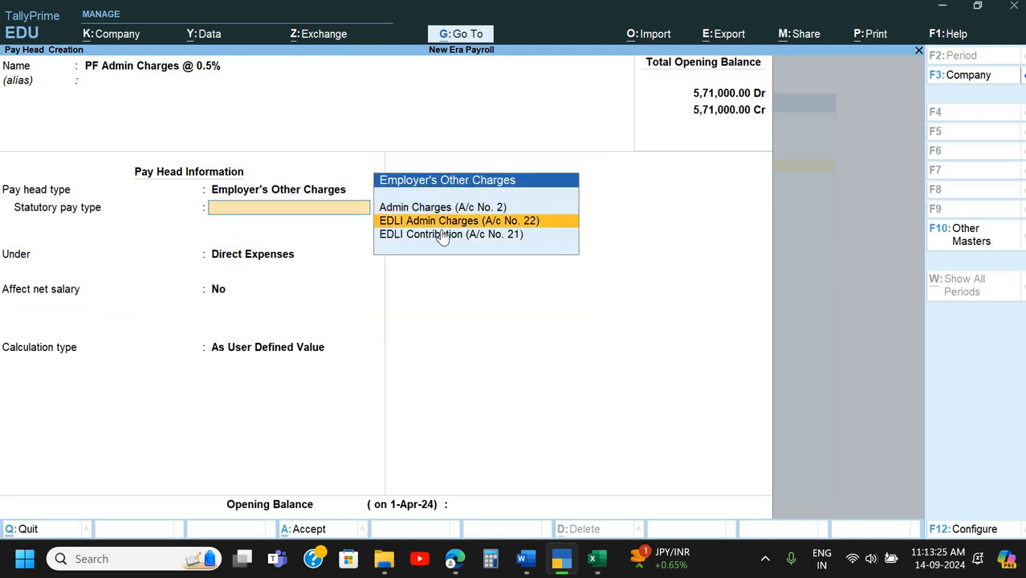
key(Up)
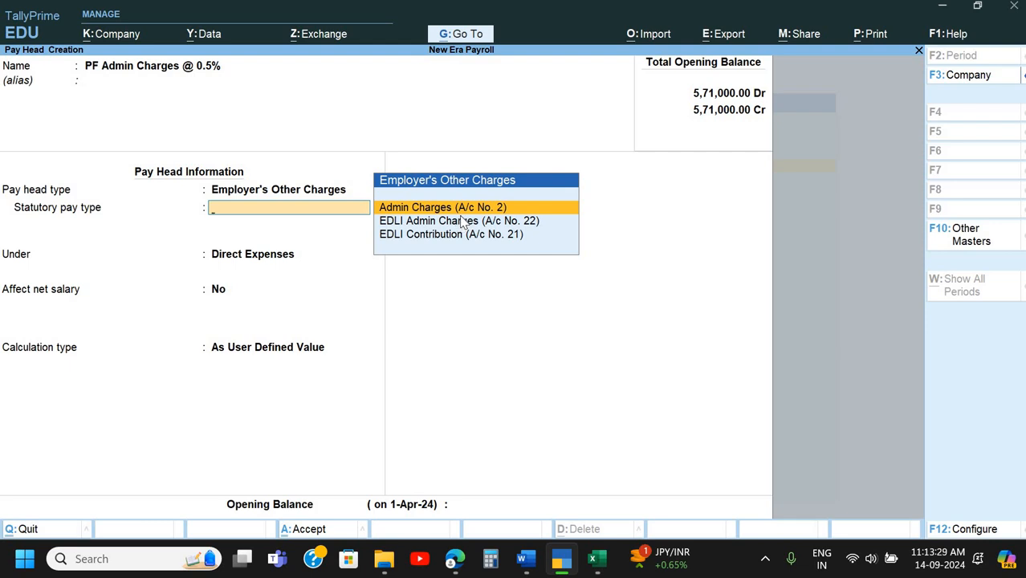
key(Return)
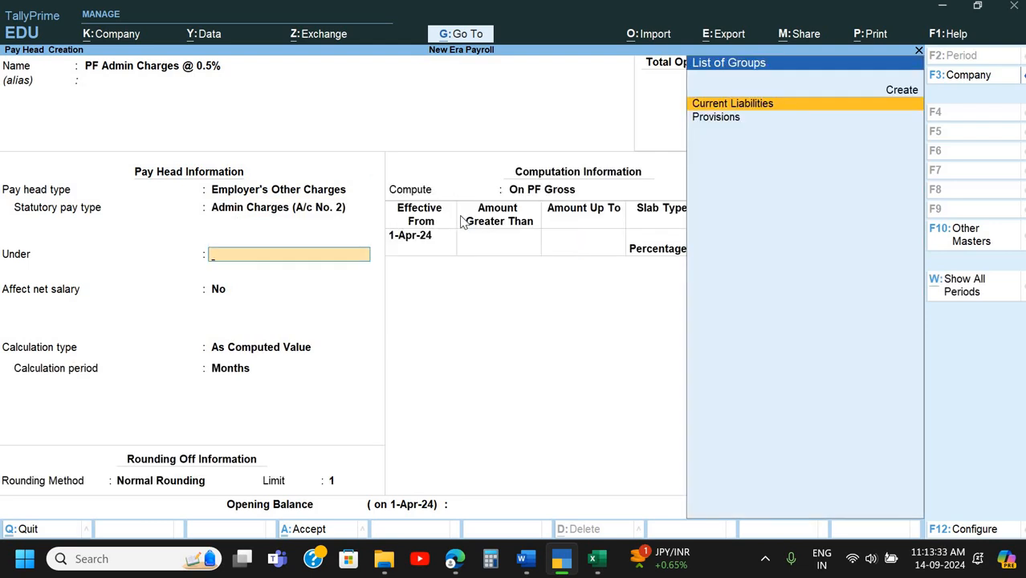
key(alt+Tab)
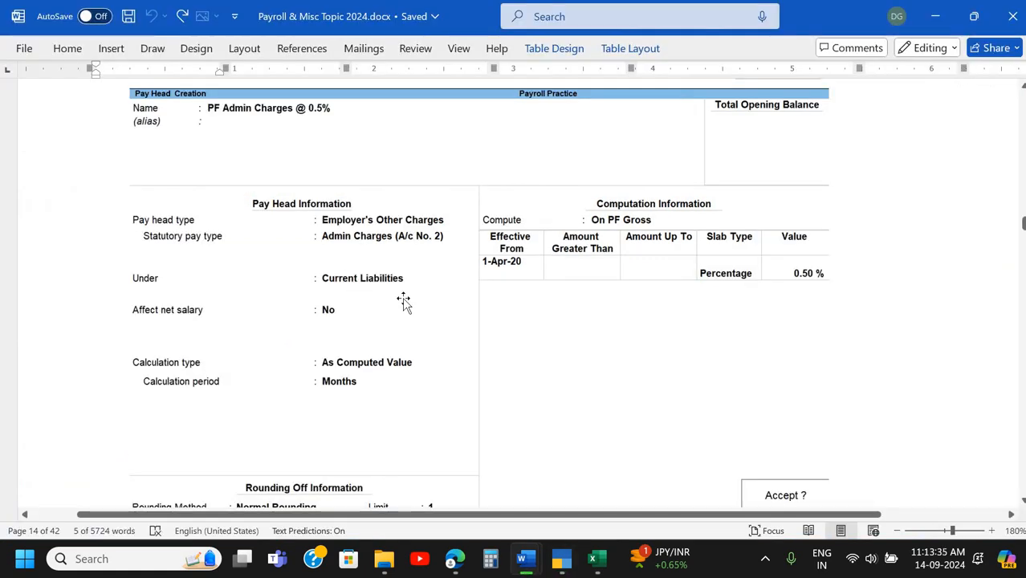
key(alt+Tab)
key(Return)
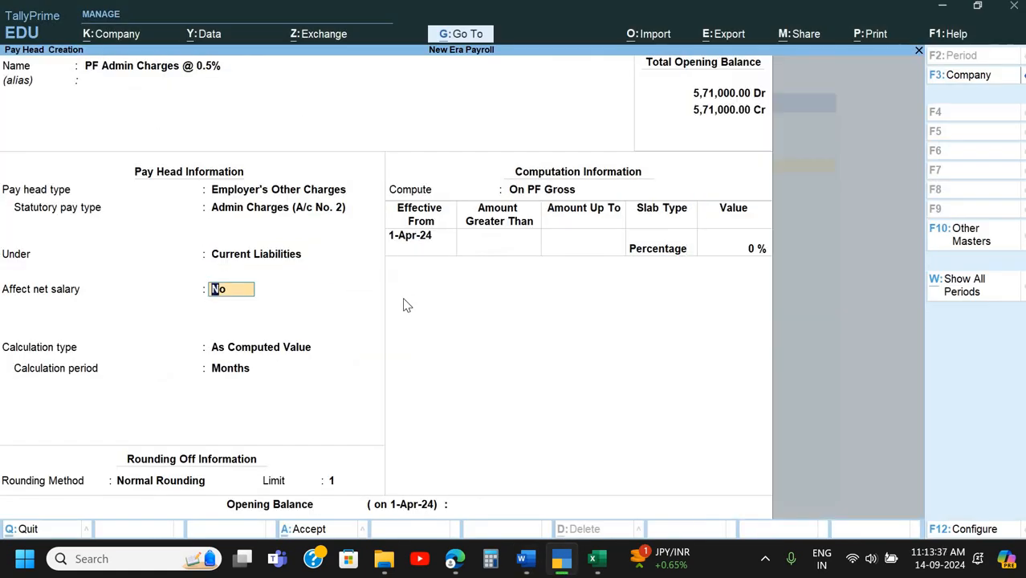
key(Return)
key(Return)
key(BackSpace)
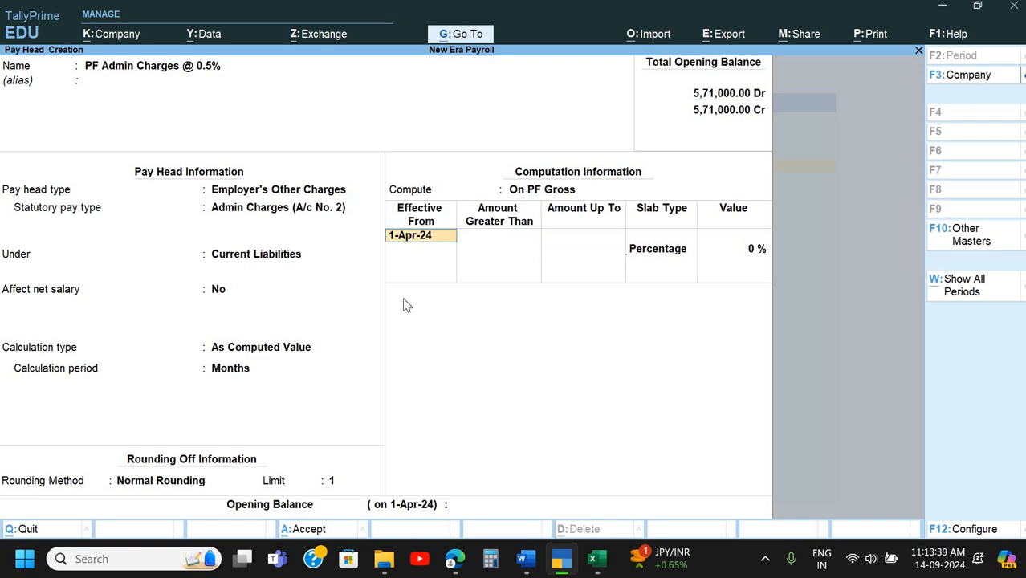
key(BackSpace)
key(Return)
key(BackSpace)
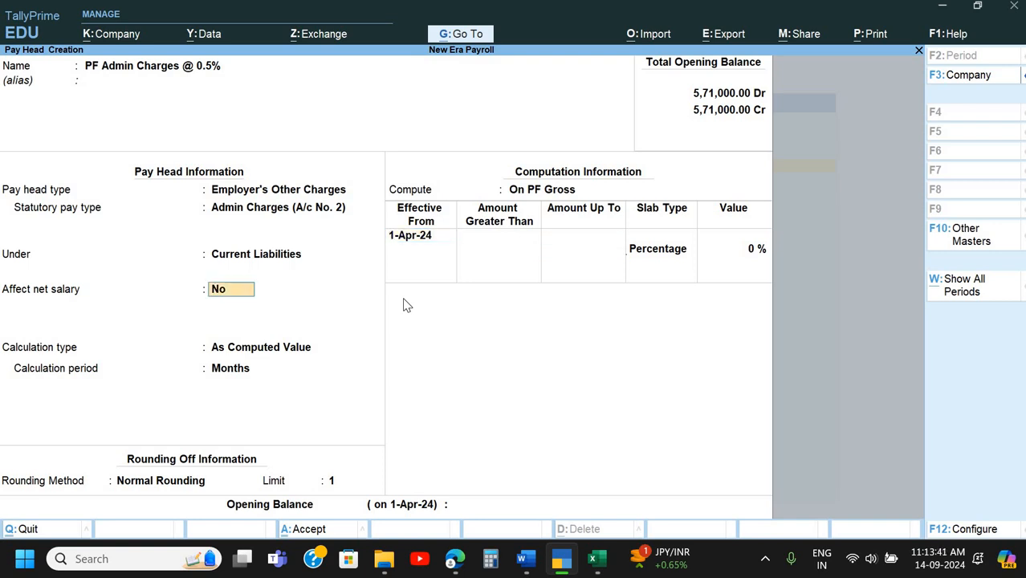
key(Return)
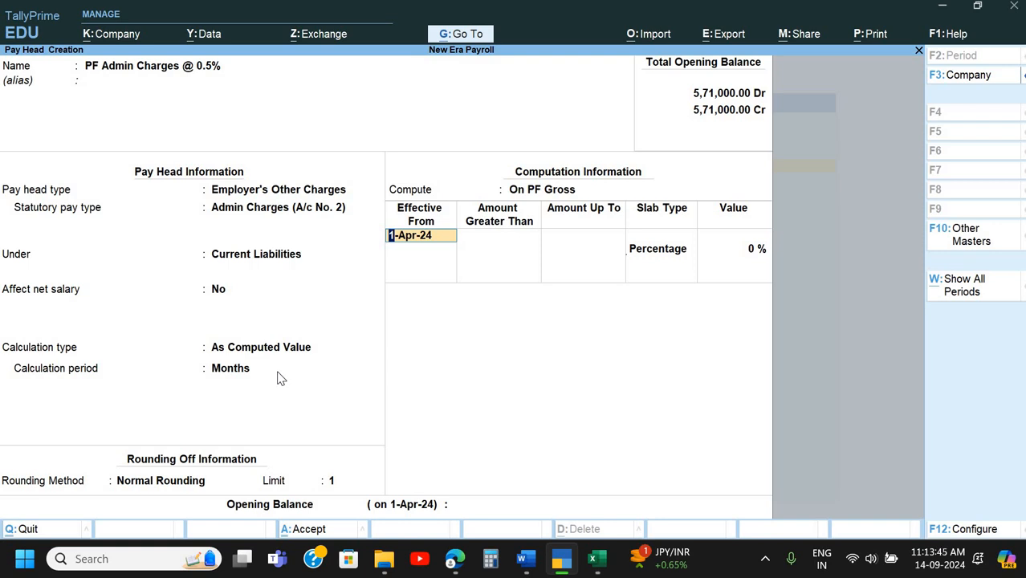
key(BackSpace)
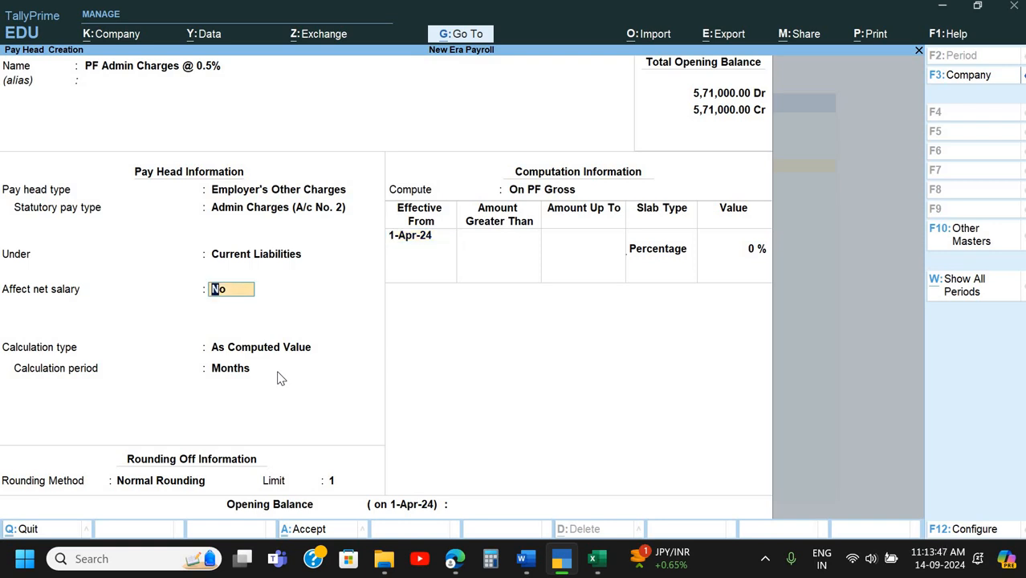
key(Return)
key(BackSpace)
- Keep Affect net salary at No and set the percentage slab effective from 1-Apr-24 to 0.5%
key(Return)
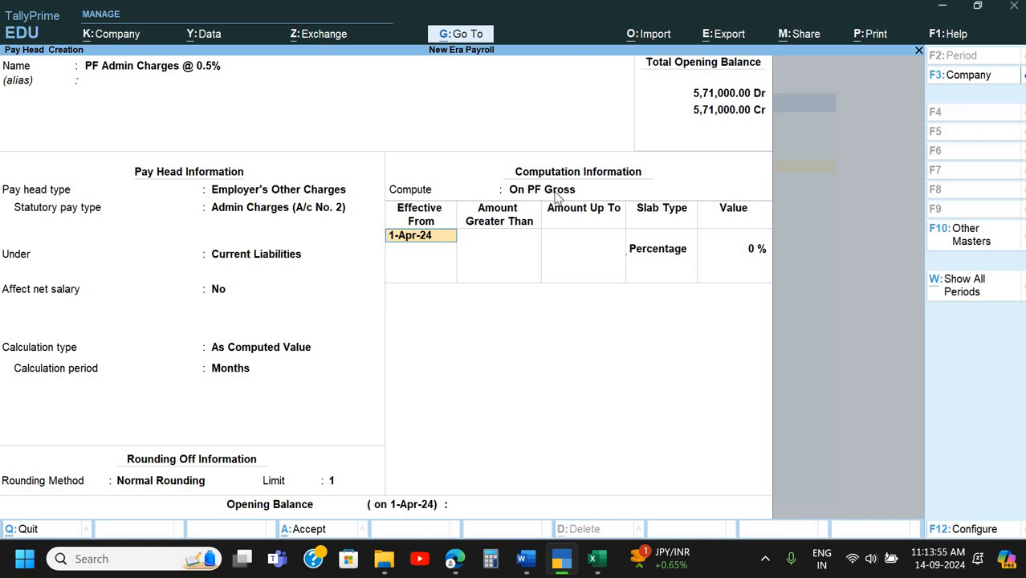
key(Return)
key(Return)
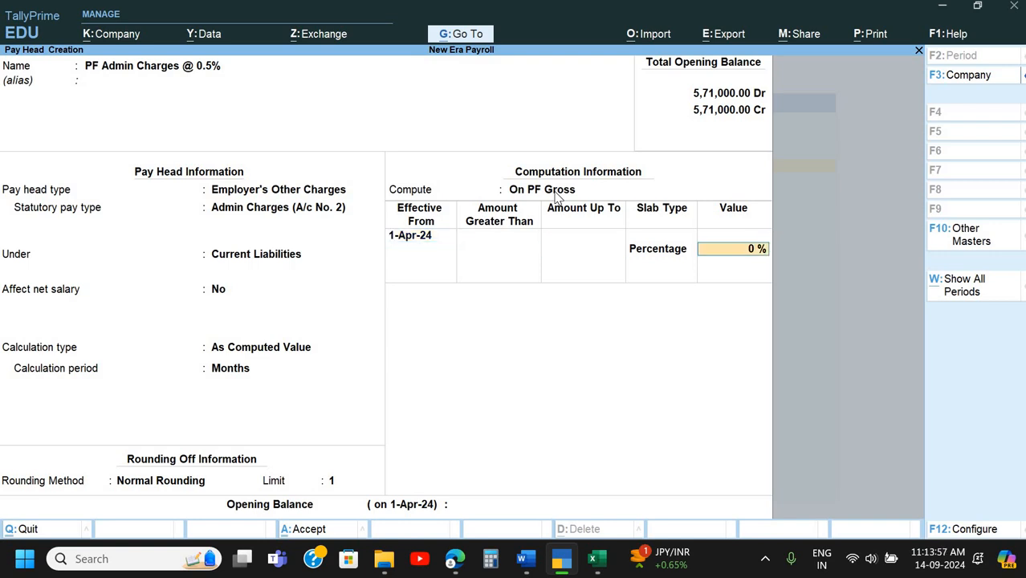
text(0.5)
key(Return)
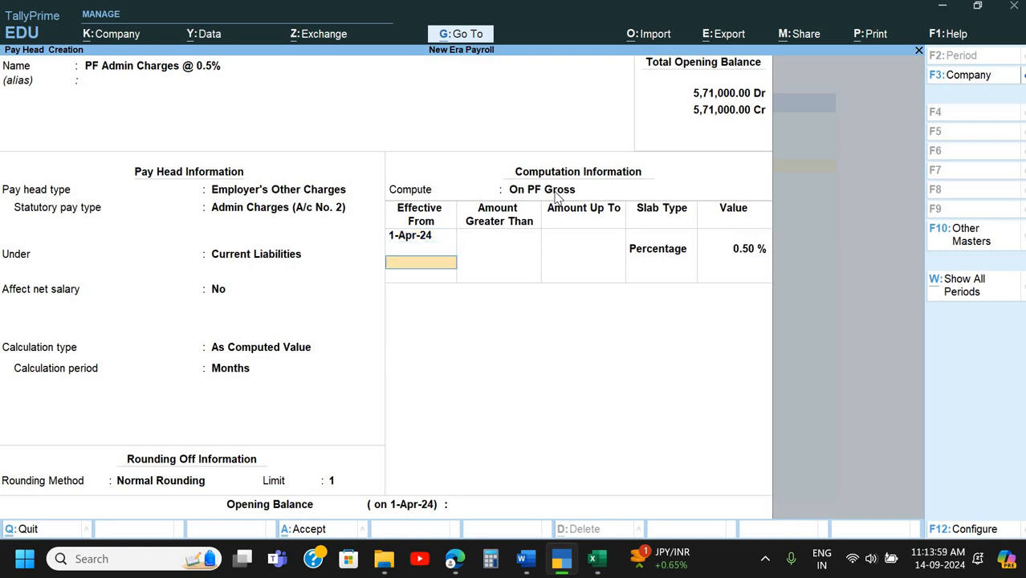
- Compare the entries with the reference in the Word document, then save the pay head PF Admin Charges @ 0.5% in TallyPrime
key(alt+Tab)
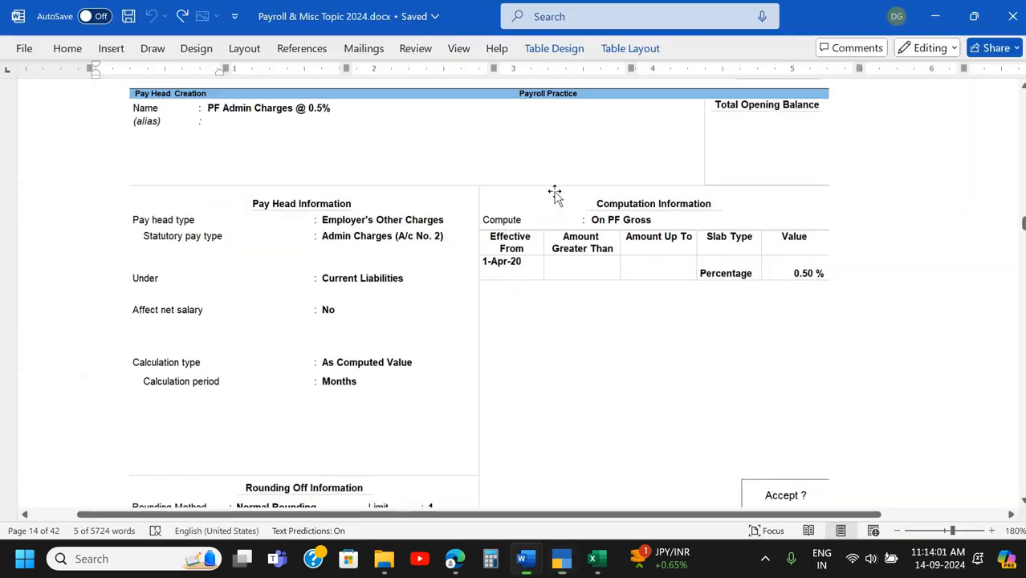
scroll(598, 300, down, 2)
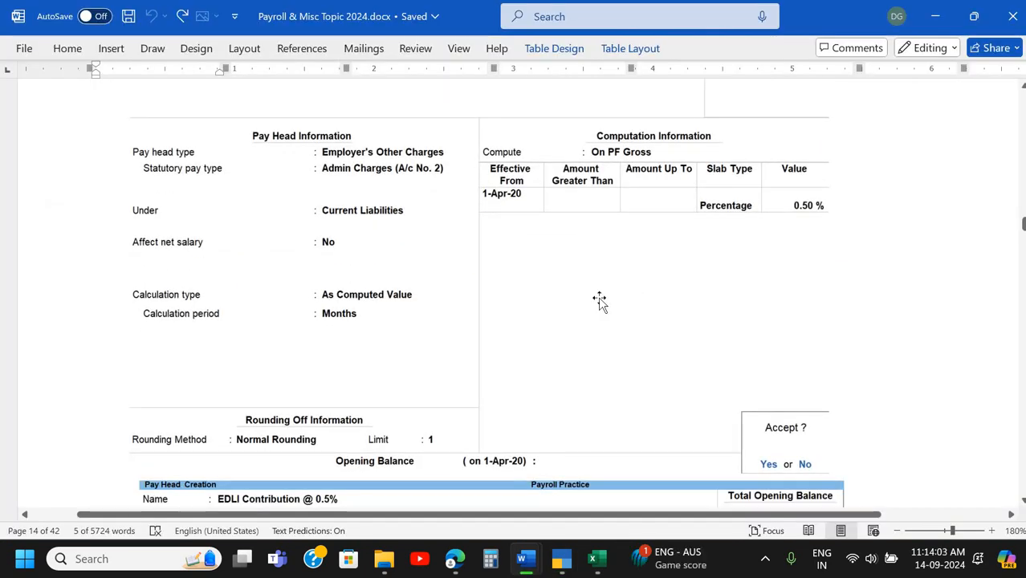
scroll(599, 300, down, 5)
key(alt+Tab)
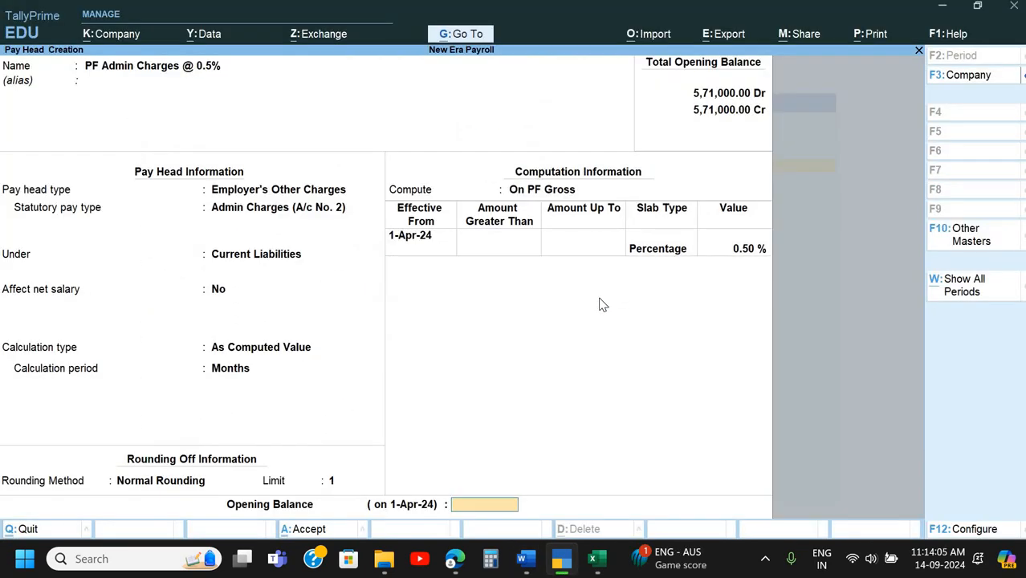
key(Return)
- Switch to the Word document and copy the pay head name "EDLI Contribution @ 0.5%" from the table
key(alt+Tab)
scroll(458, 276, down, 5)
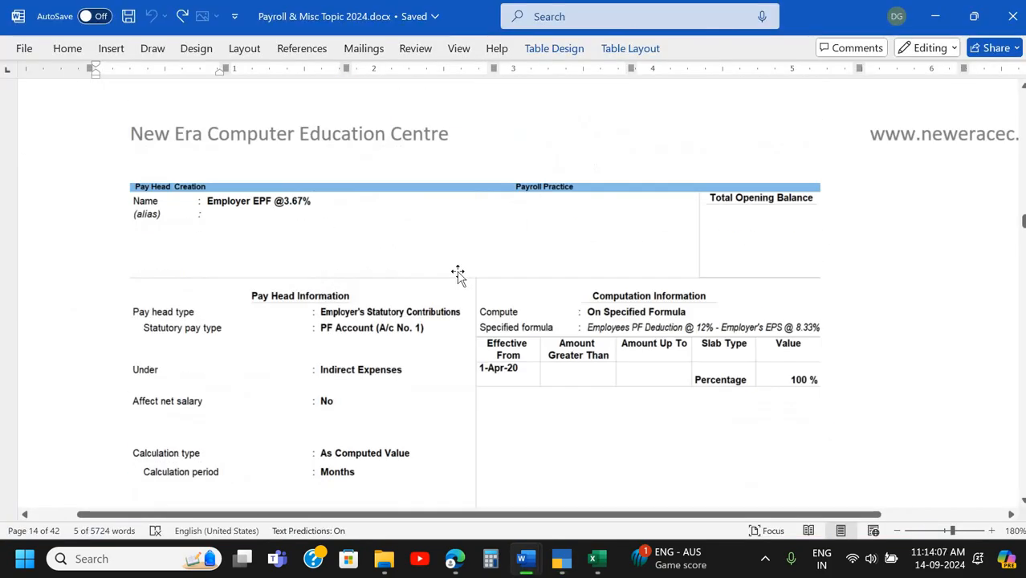
scroll(457, 275, up, 10)
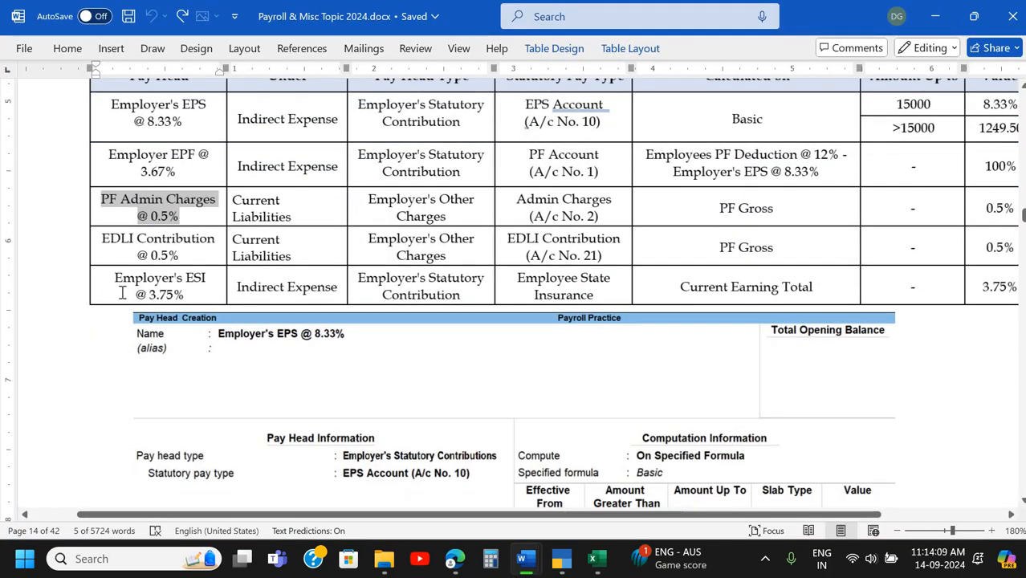
drag(114, 278, 188, 294)
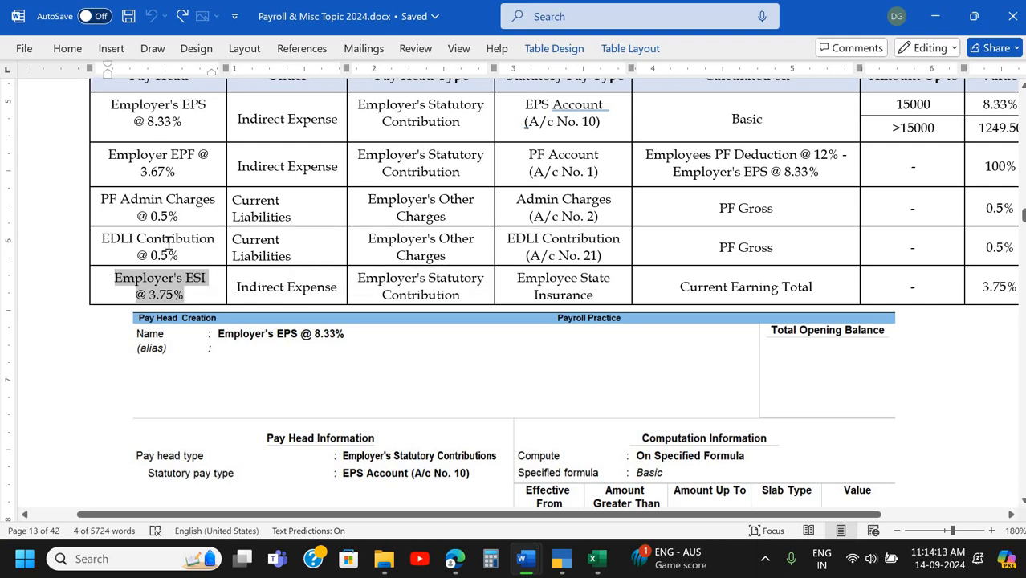
drag(102, 239, 178, 265)
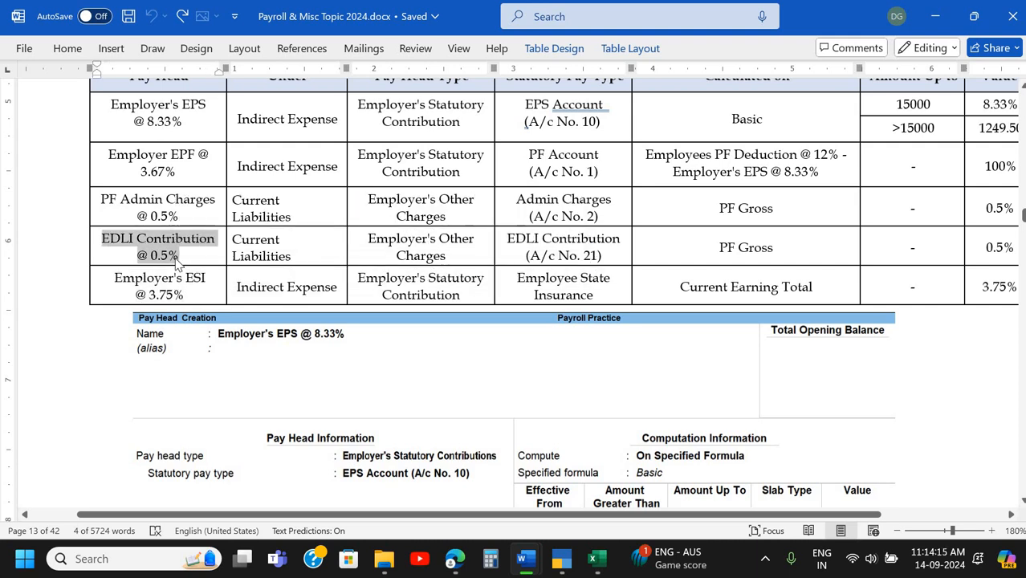
key(ctrl+c)
- Switch to TallyPrime and name the new pay head EDLI Contribution @ 0.5%, leaving the alias empty
key(alt+Tab)
key(ctrl+v)
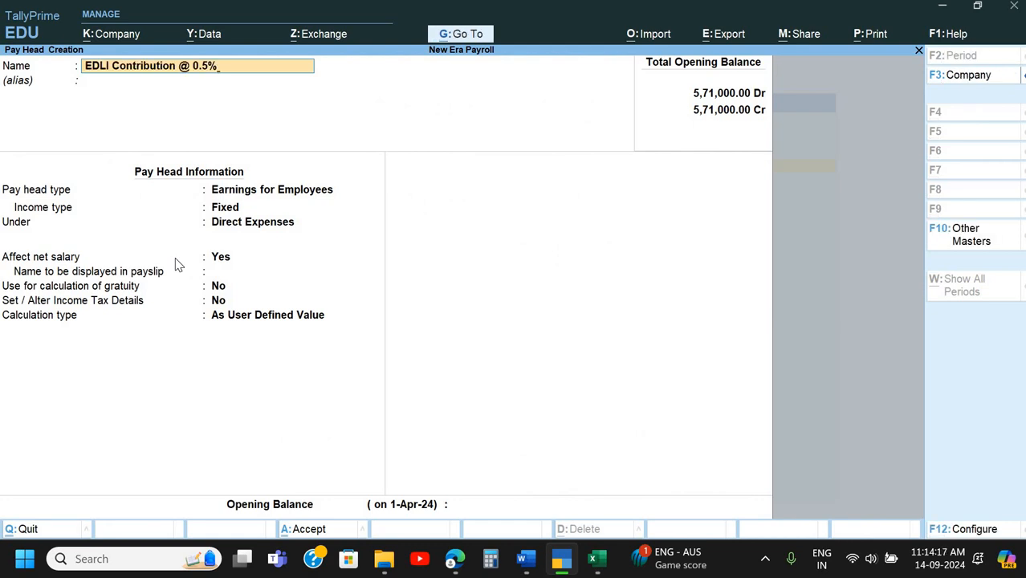
key(Return)
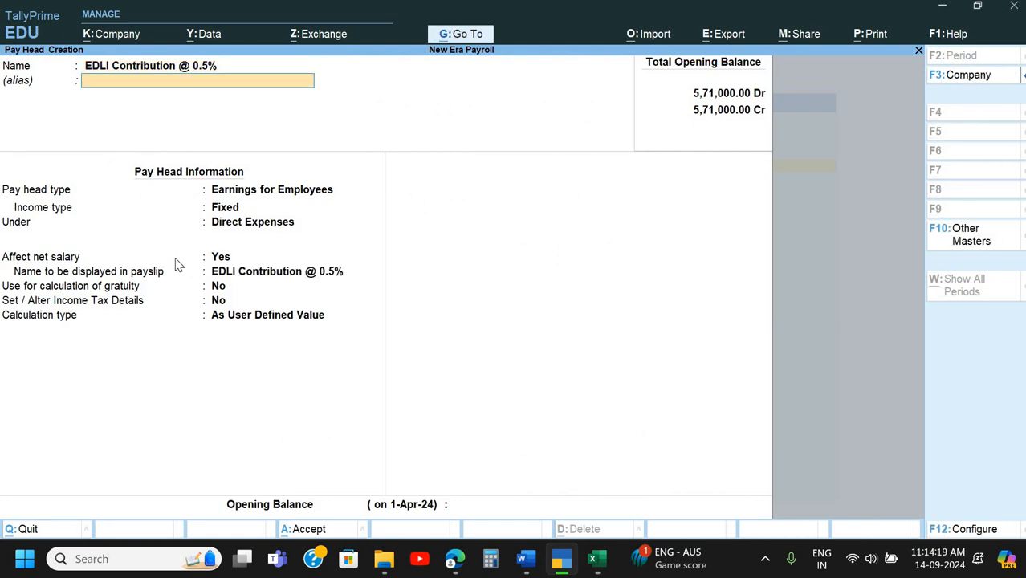
key(Return)
- Check the EDLI Contribution reference in the Word document and set the pay head type to Employer's Other Charges in TallyPrime
key(Down)
key(Down)
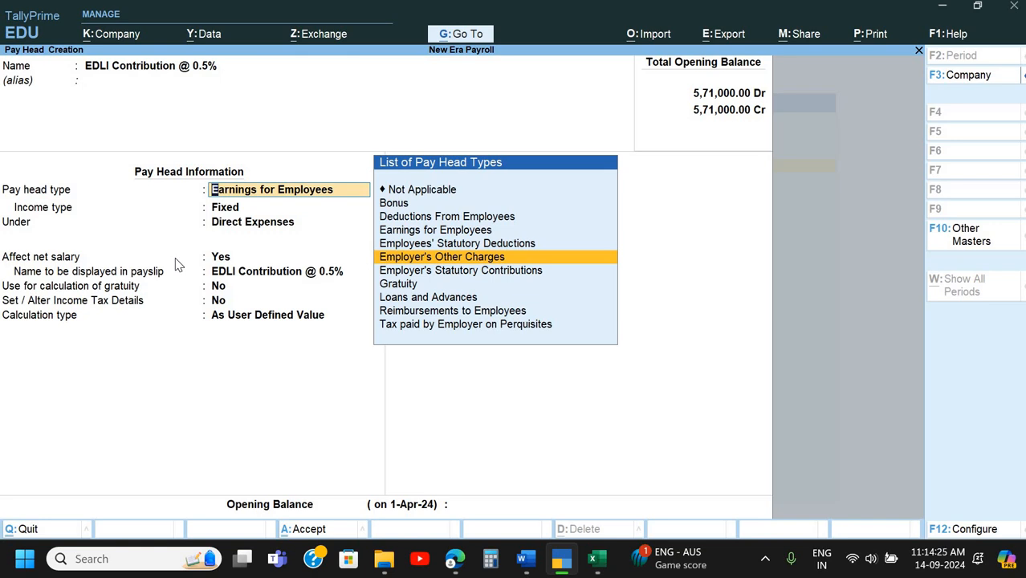
key(Down)
key(alt+Tab)
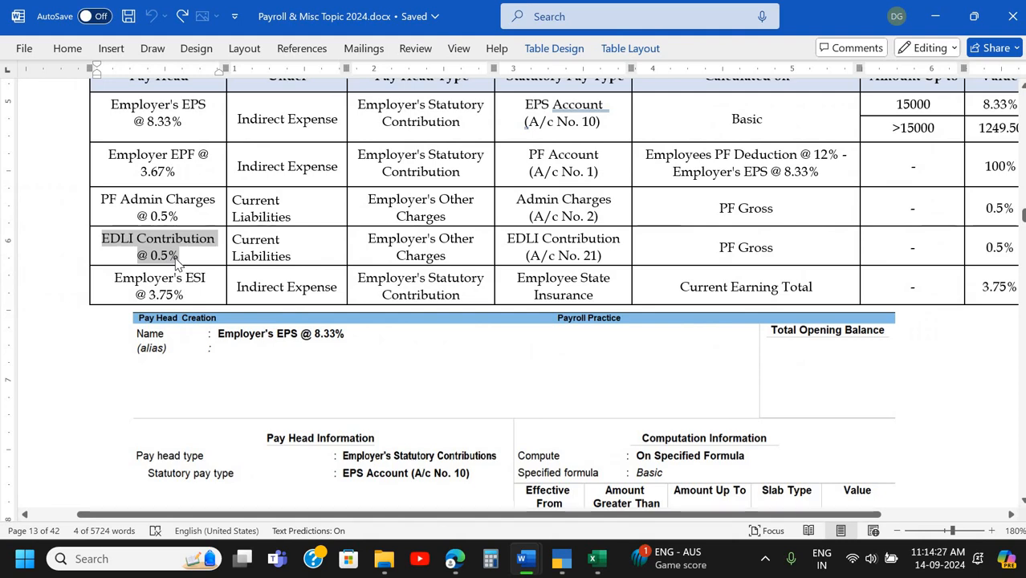
scroll(179, 265, down, 20)
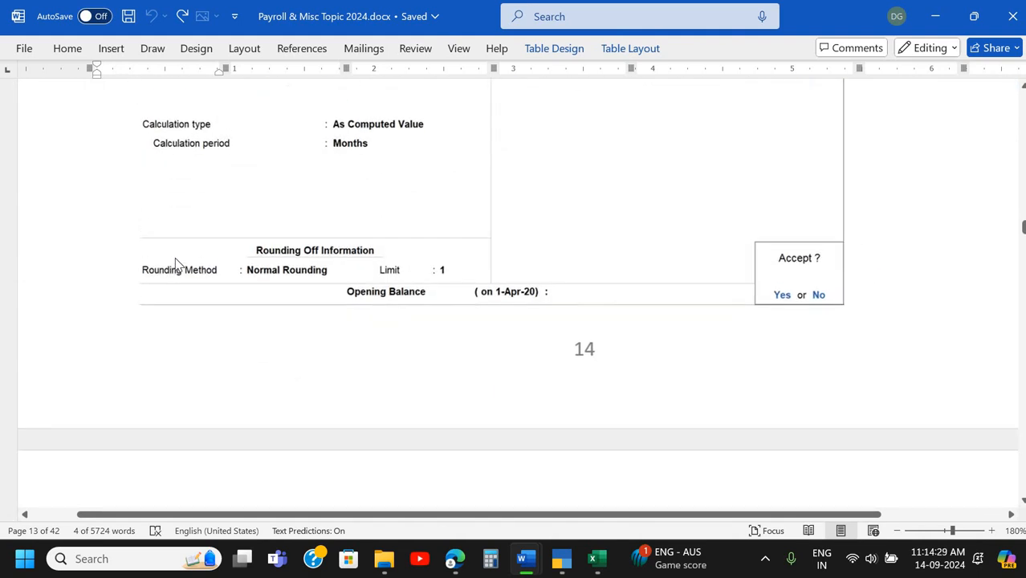
scroll(176, 263, up, 7)
scroll(273, 145, down, 1)
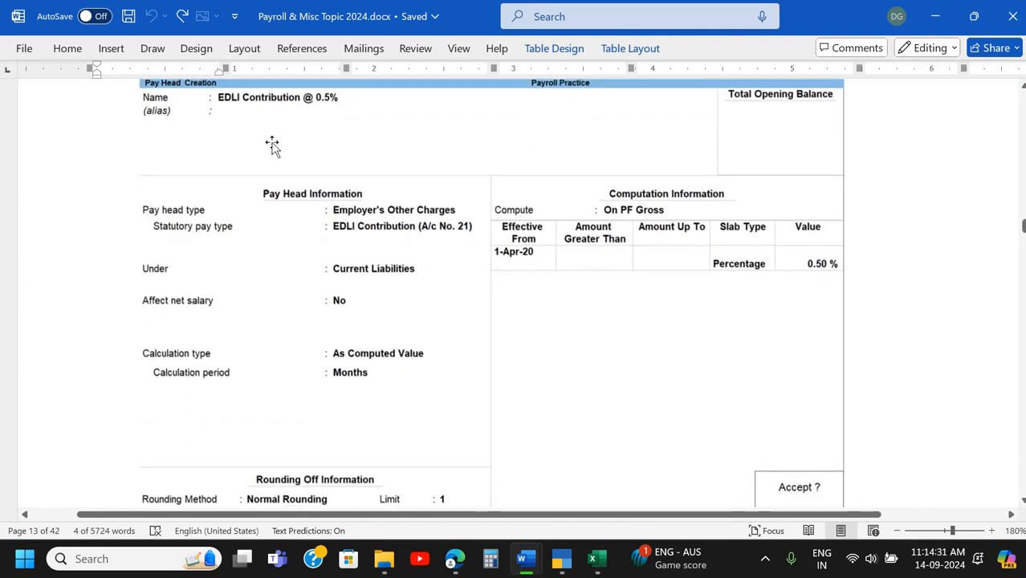
key(alt+Tab)
key(Up)
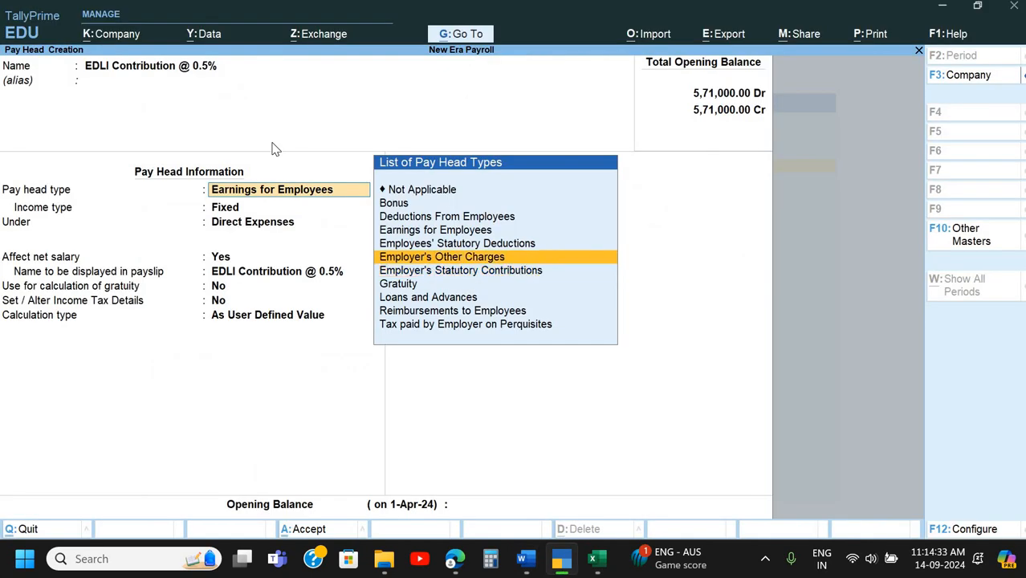
key(Return)
- Set the statutory pay type to EDLI Contribution (A/c No. 21) and return to that field
key(Down)
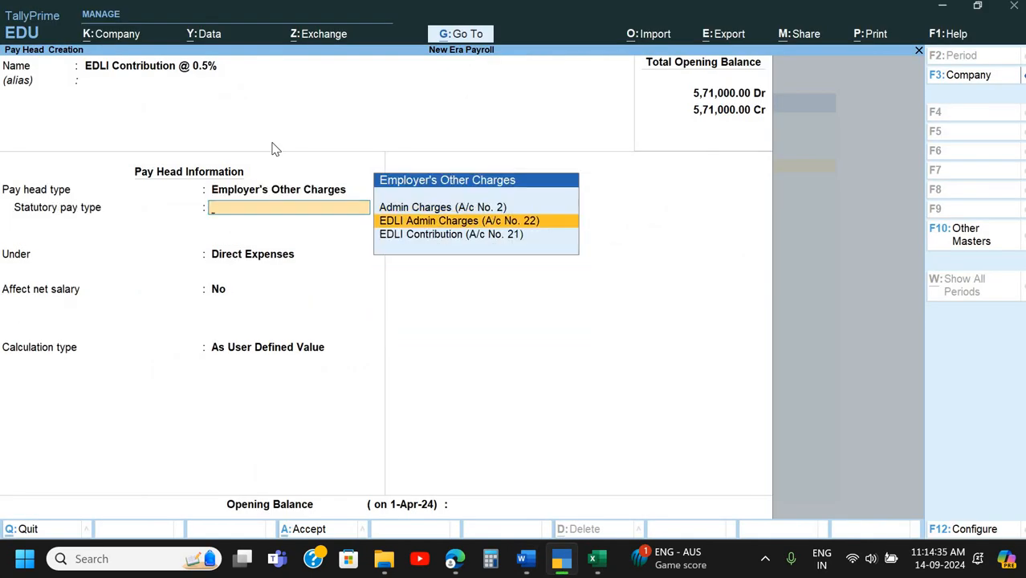
key(Down)
key(Up)
key(Down)
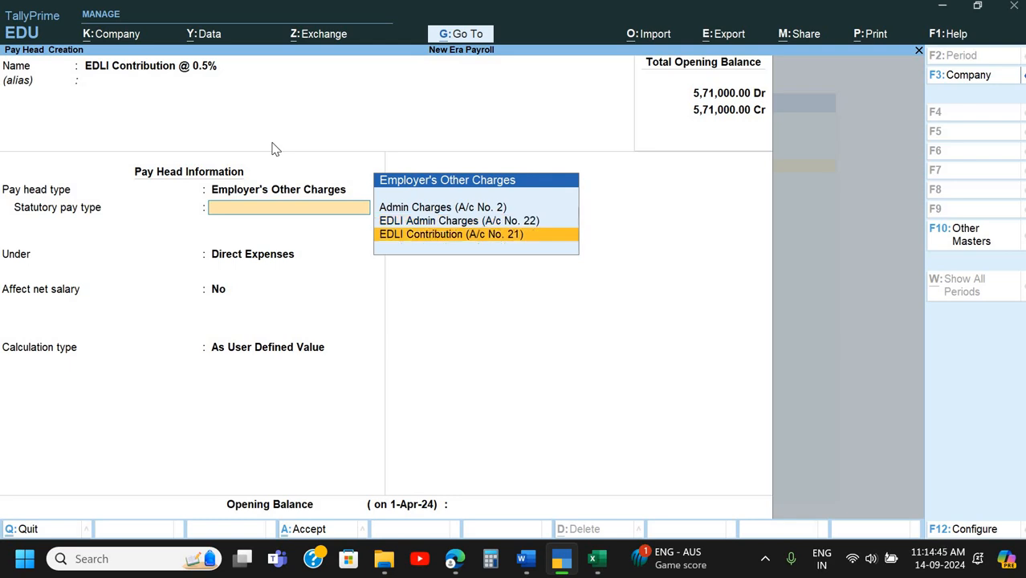
key(Return)
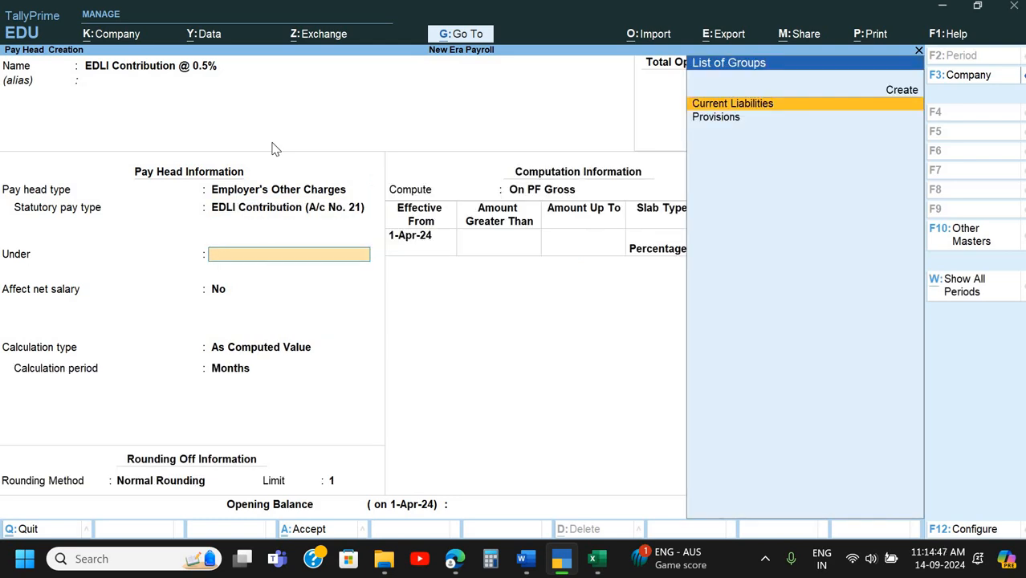
key(BackSpace)
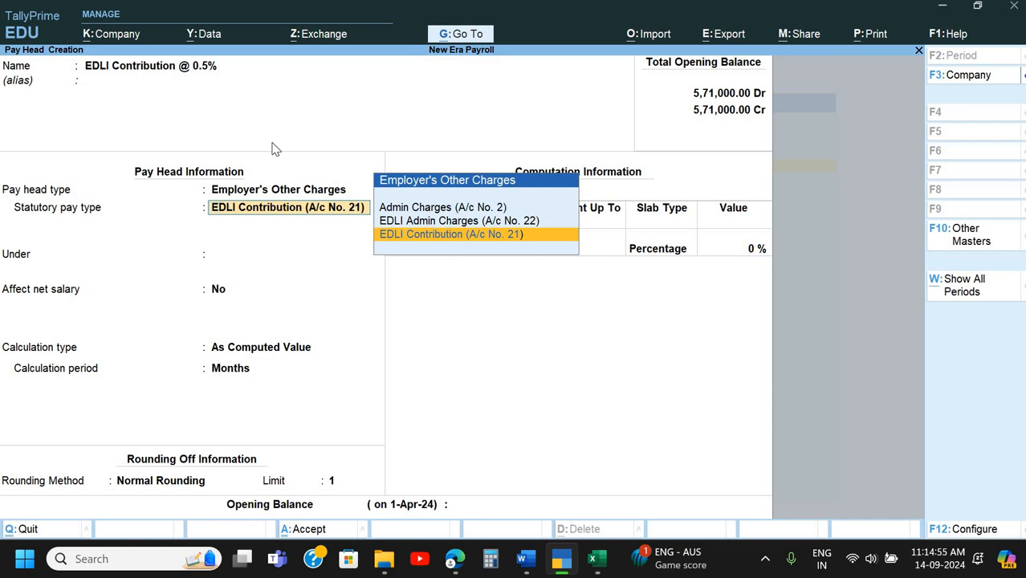
- Place the EDLI Contribution pay head under Current Liabilities and keep its slab effective from 1-Apr-24
key(Return)
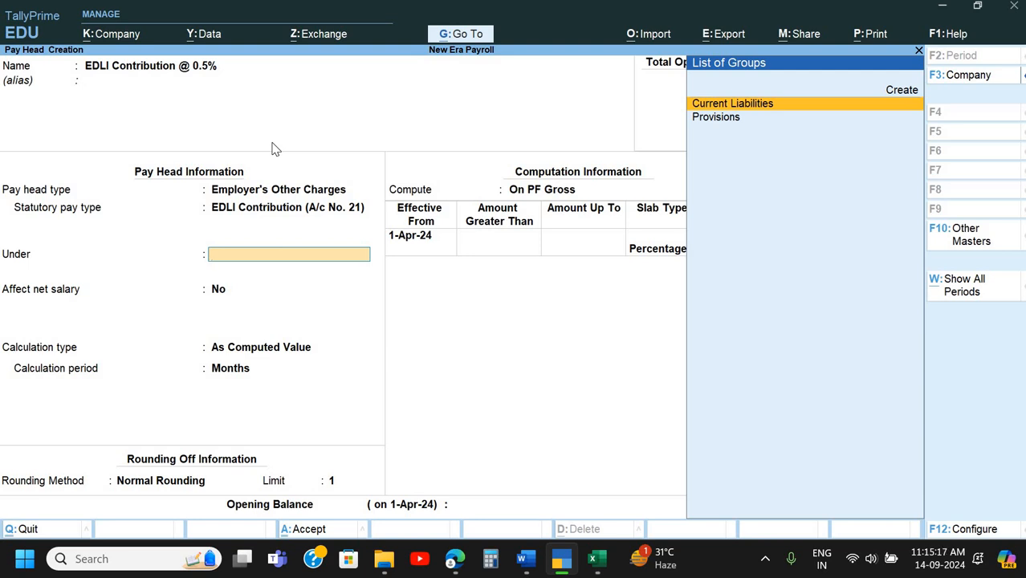
key(Return)
key(Return)
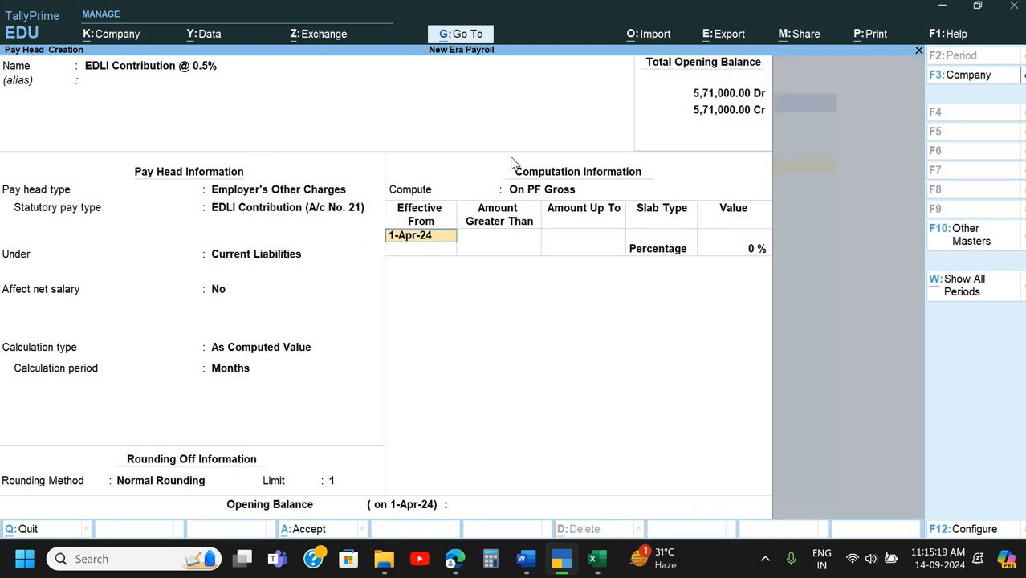
key(Return)
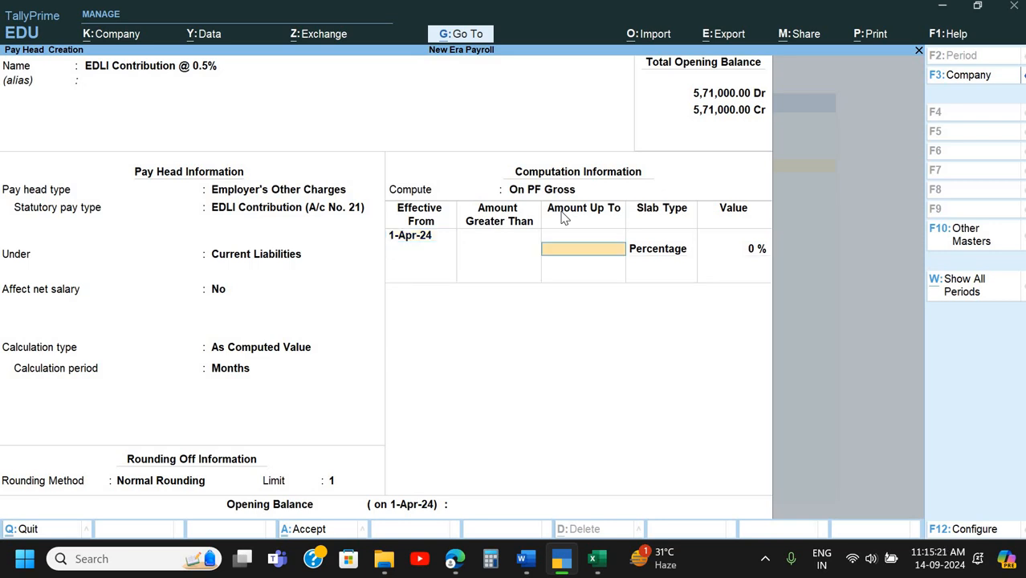
key(Return)
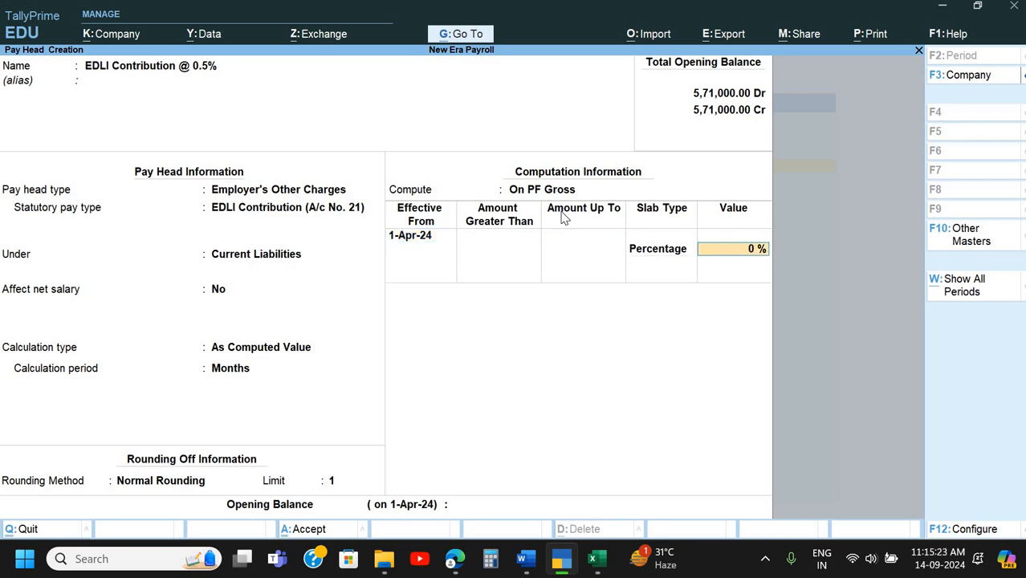
- Set the percentage slab value to 0.5 %, leave the opening balance empty and save the EDLI Contribution pay head
text(0.5)
key(Return)
key(Return)
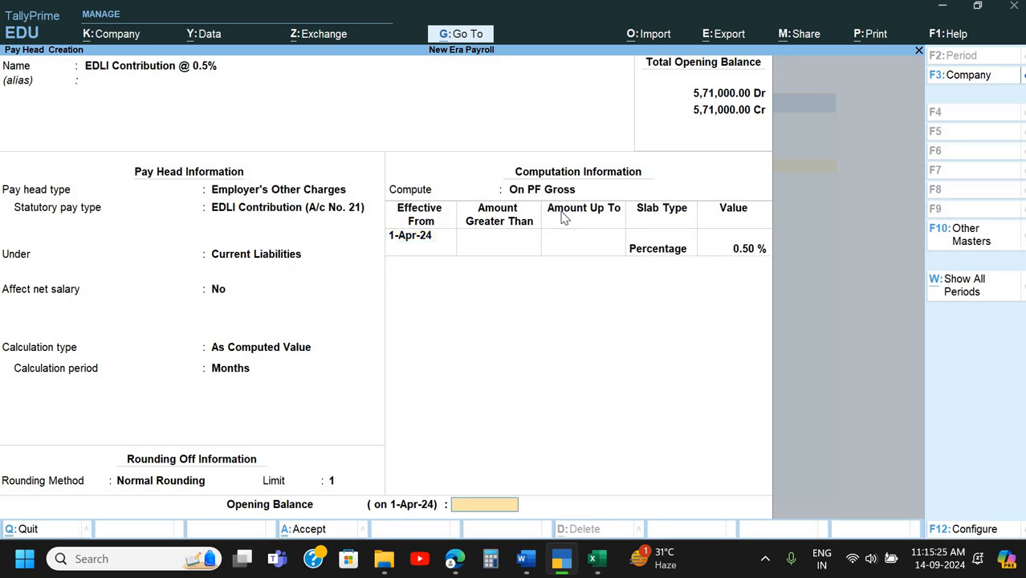
key(Return)
key(Return)
- Switch to the Word document and copy the pay head name "Employer's ESI @ 3.75%" from the Employer's Contribution Pay Head table
key(alt+Tab)
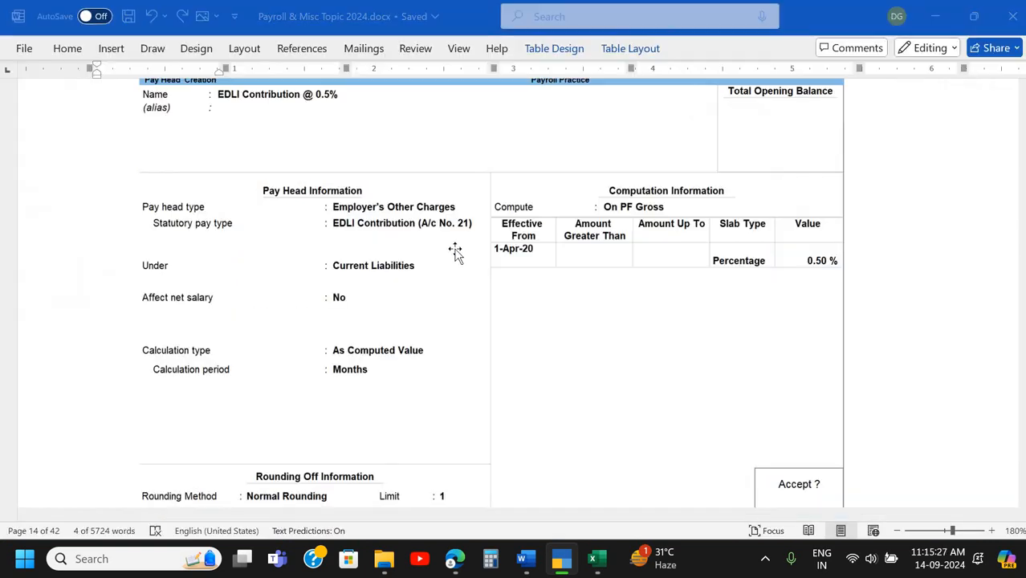
scroll(454, 253, down, 5)
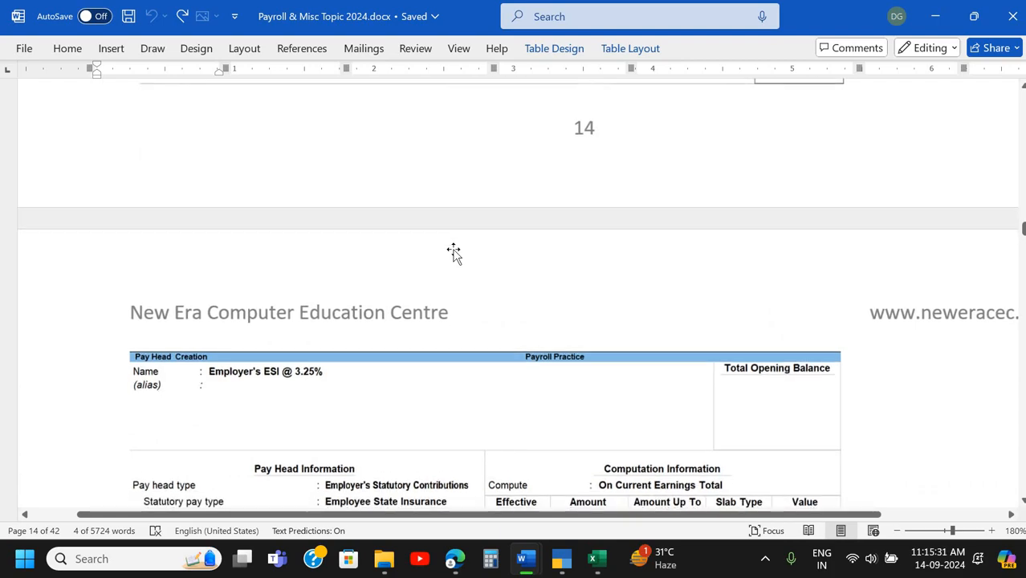
scroll(454, 252, up, 10)
scroll(454, 253, up, 15)
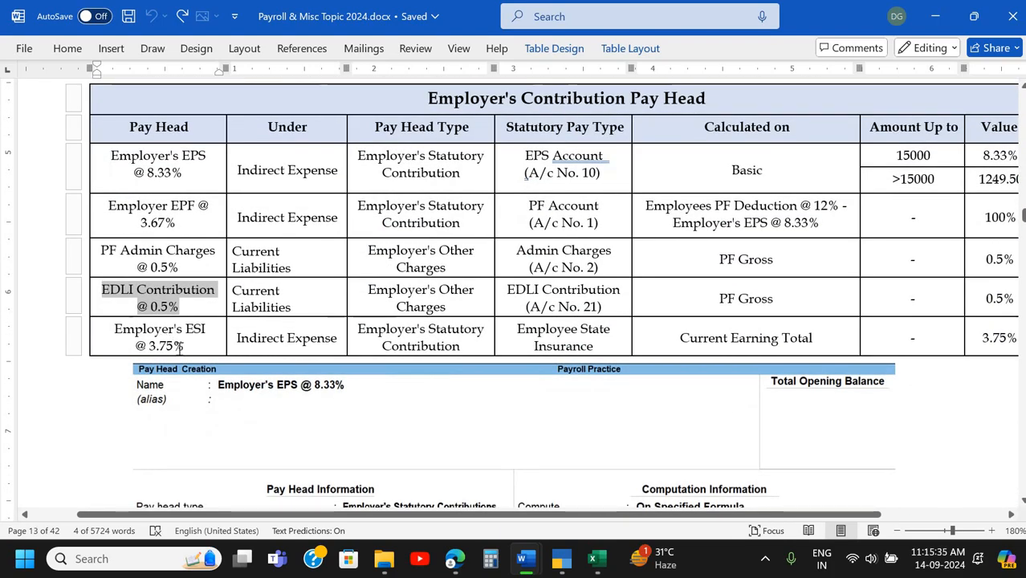
drag(115, 330, 185, 356)
key(ctrl+c)
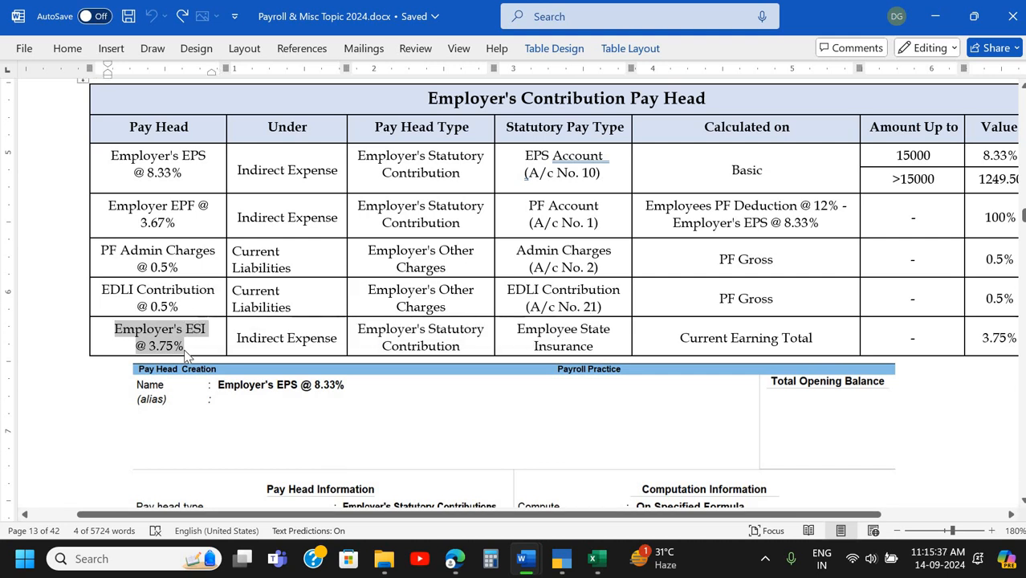
- Switch to TallyPrime and name the new pay head Employer's ESI @ 3.75%, leaving the alias empty
key(alt+Tab)
key(ctrl+alt+v)
key(Return)
key(Return)
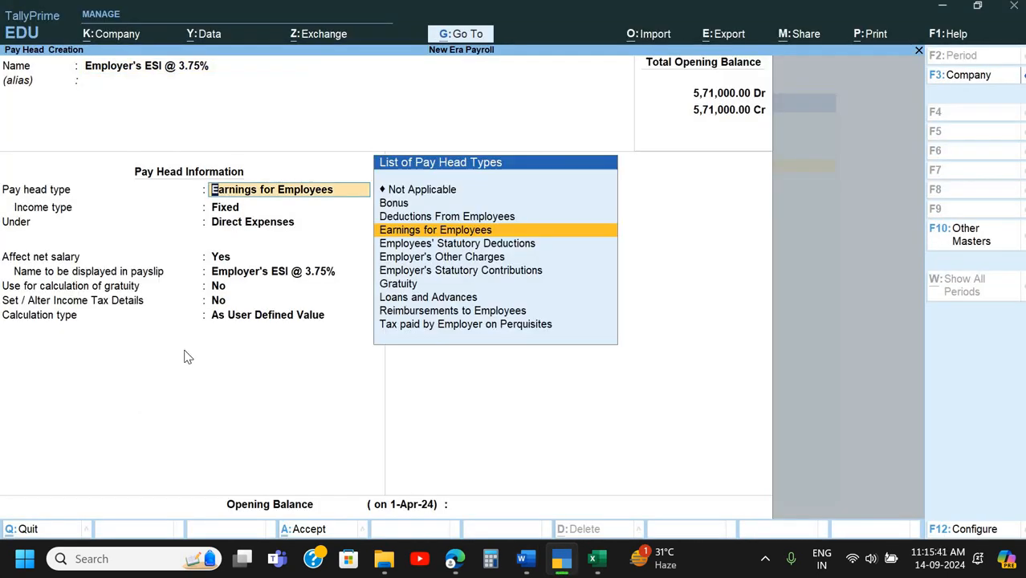
- Set the pay head type to Employer's Statutory Contributions and the statutory pay type to Employee State Insurance
key(Down)
key(Down)
key(Down)
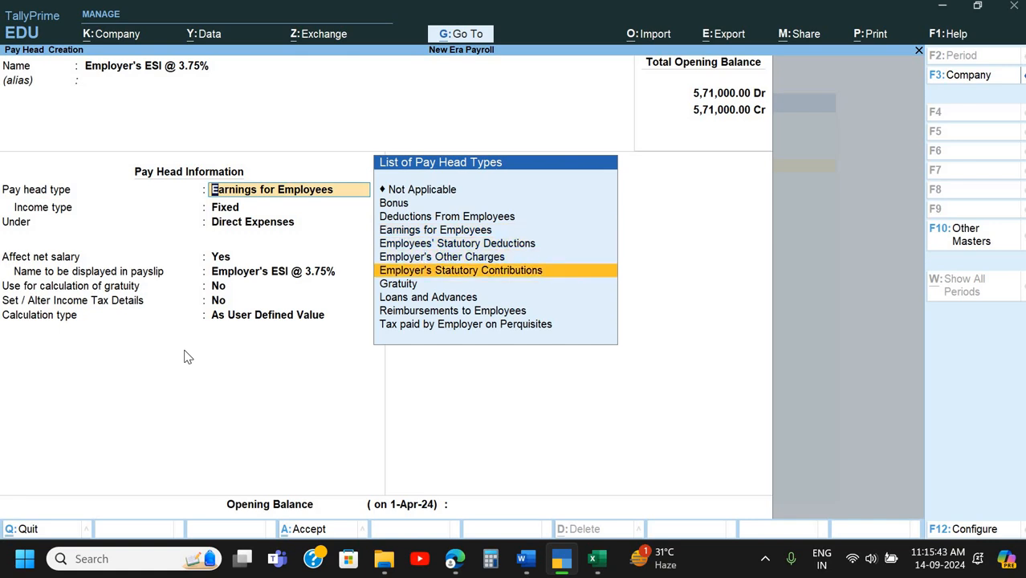
key(Return)
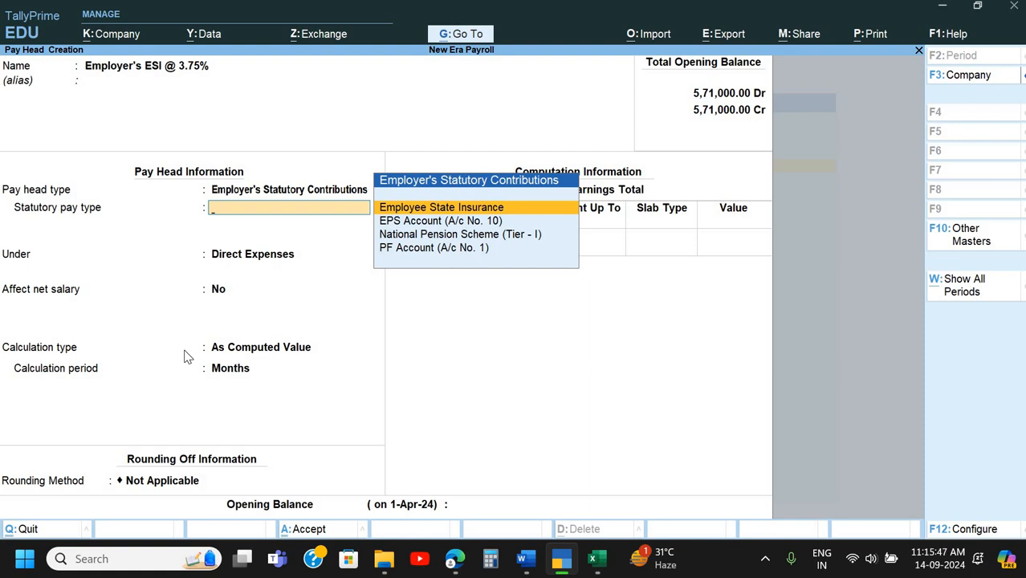
key(Return)
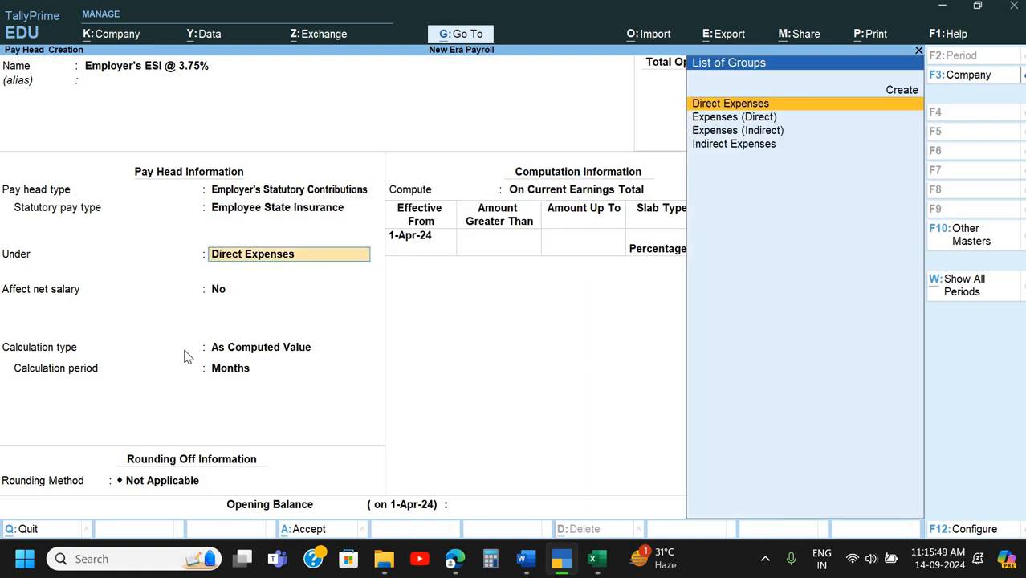
- Place the ESI pay head under Indirect Expenses, keep Affect net salary at No and compute it On Current Earnings Total
key(Down)
key(Down)
key(Down)
key(Return)
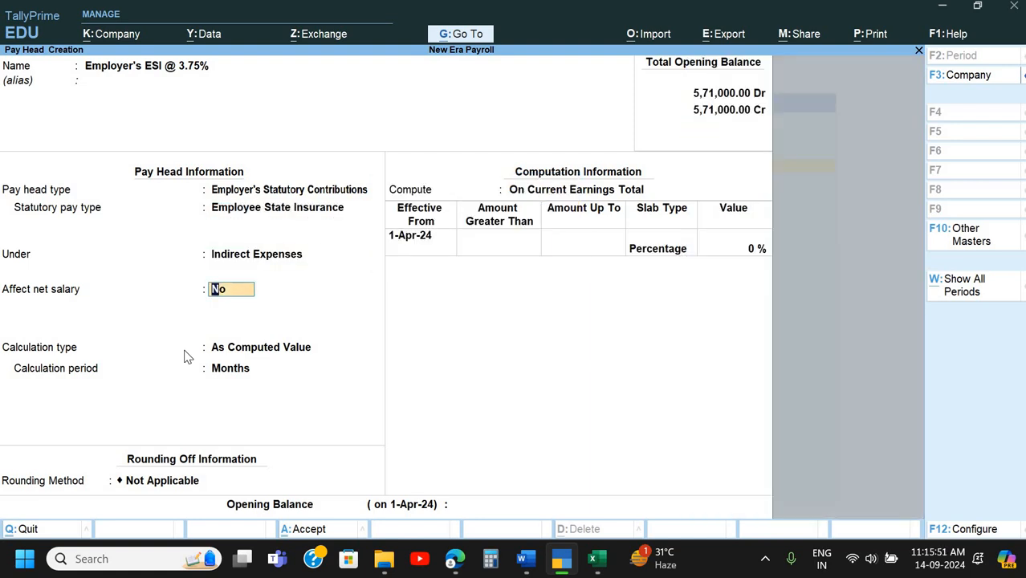
key(Return)
key(Return)
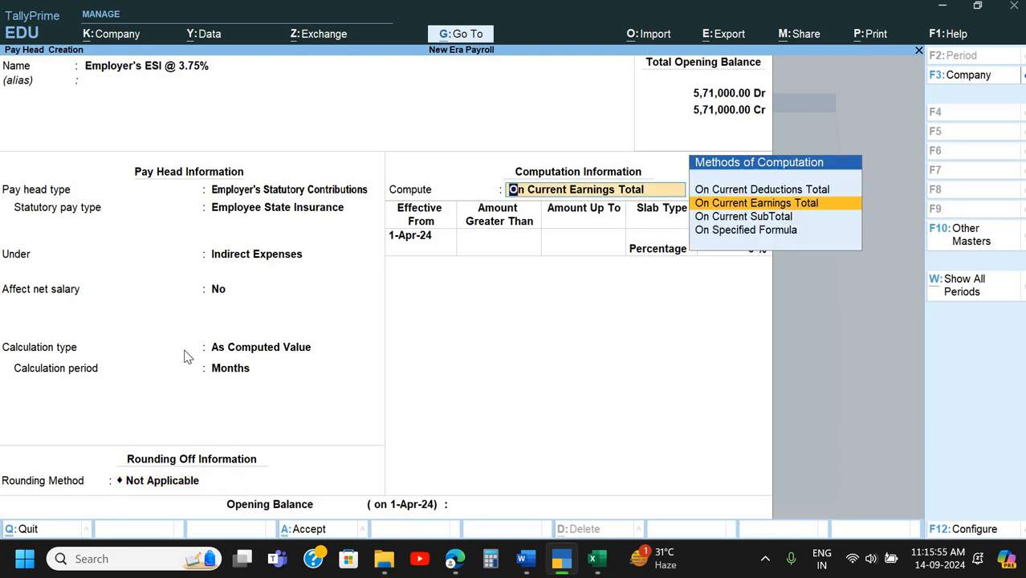
key(Return)
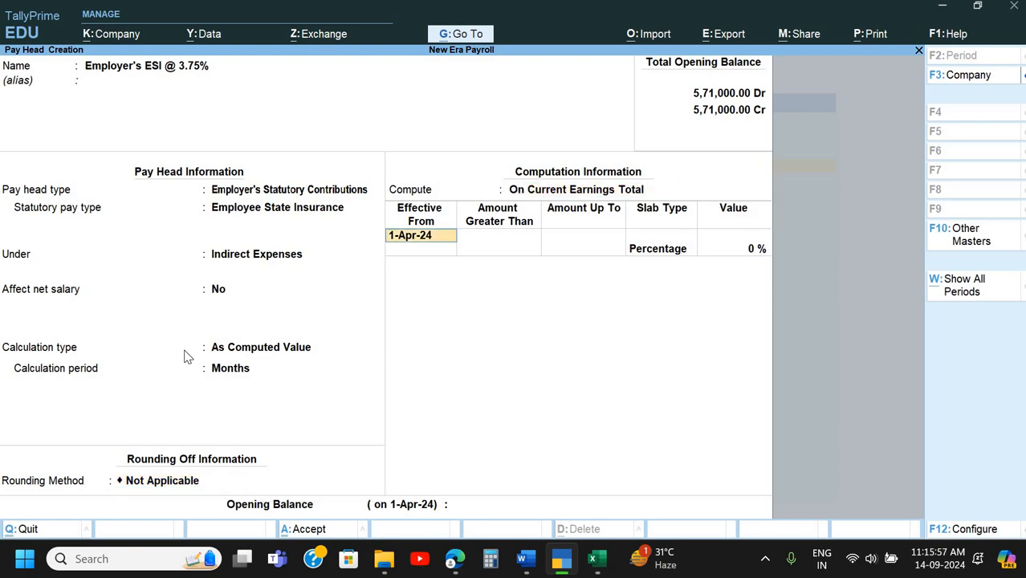
- Check the Employer's ESI reference in the Word document, then set the percentage slab value to 3.25 % in TallyPrime and save the pay head
key(alt+Tab)
scroll(184, 353, down, 20)
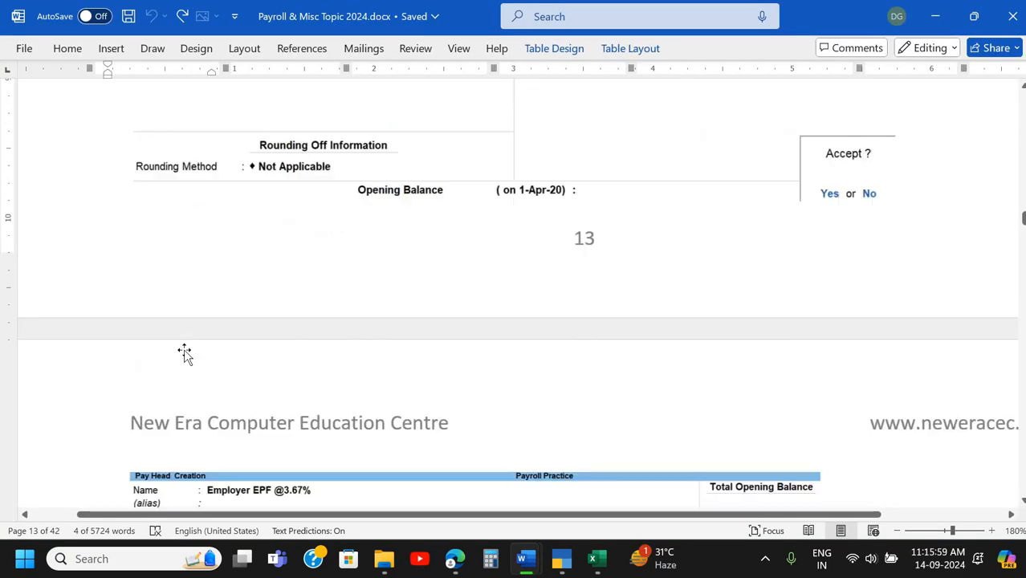
scroll(184, 353, down, 10)
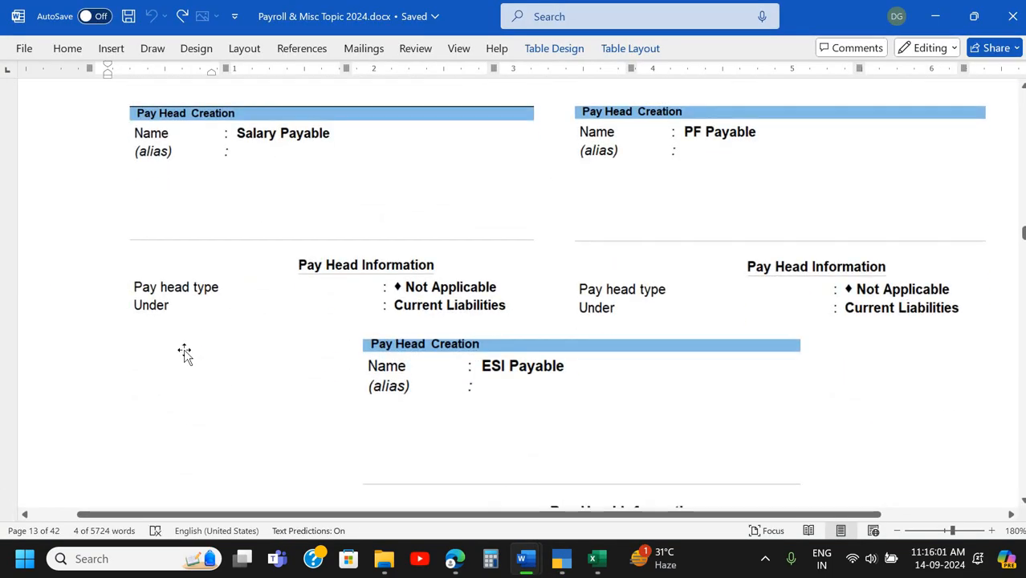
scroll(581, 362, up, 7)
scroll(581, 362, up, 2)
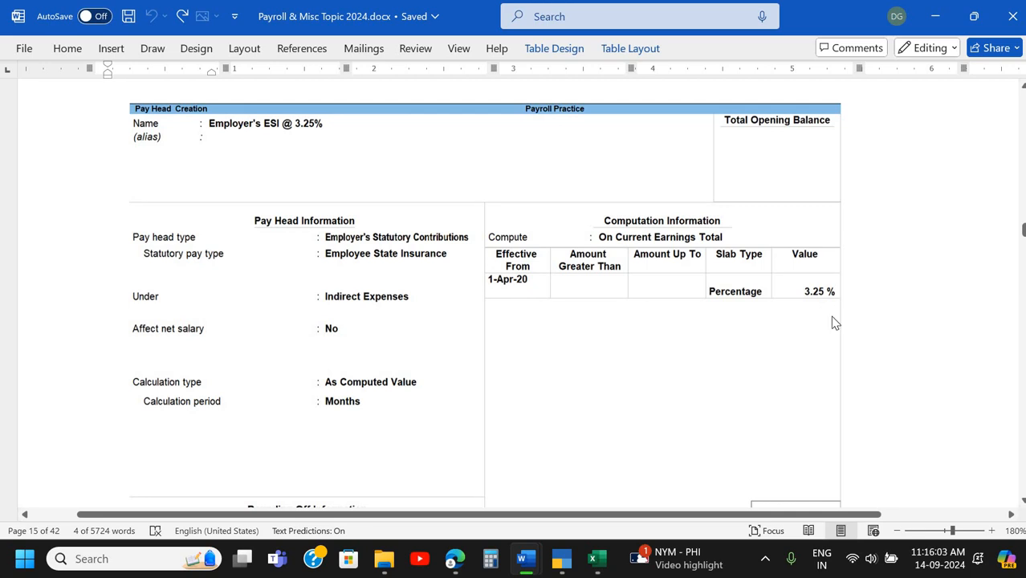
key(alt+Tab)
key(Return)
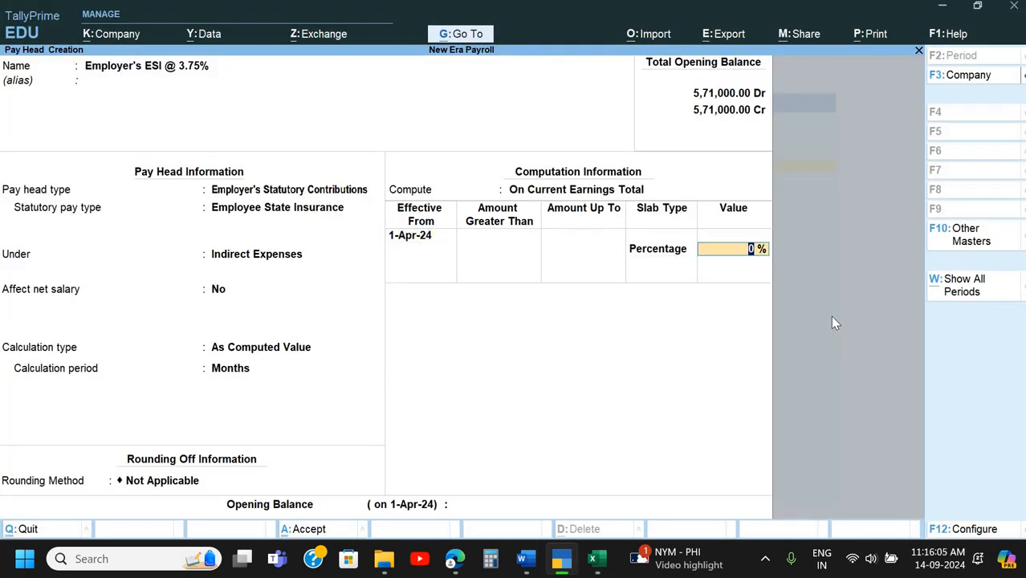
text(3.25)
key(Return)
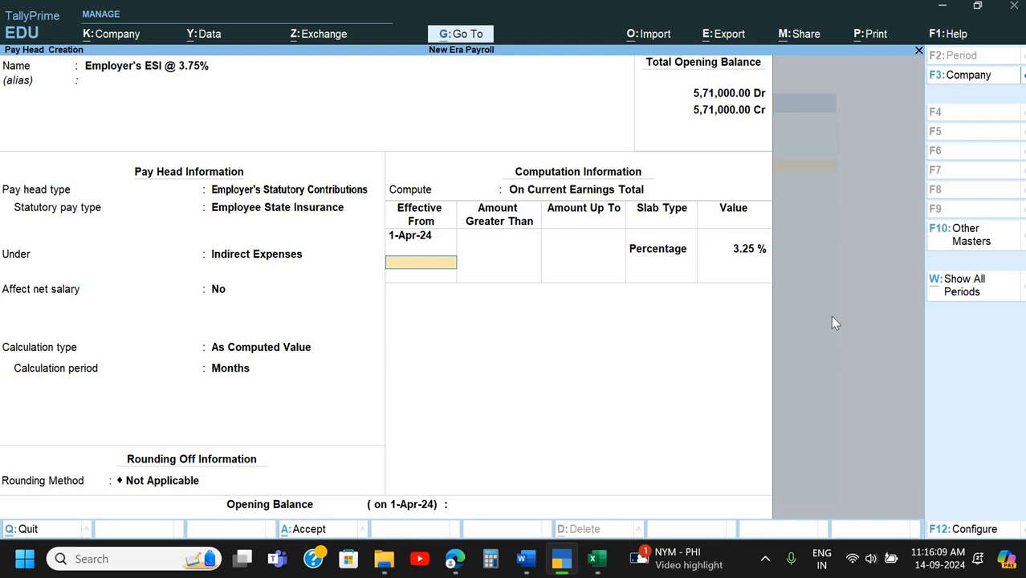
key(Return)
key(Return)
key(Return)
- Consult the Other Important Pay Head Creation section in Word and name the new TallyPrime pay head Salary Payable, without an alias
key(alt+Tab)
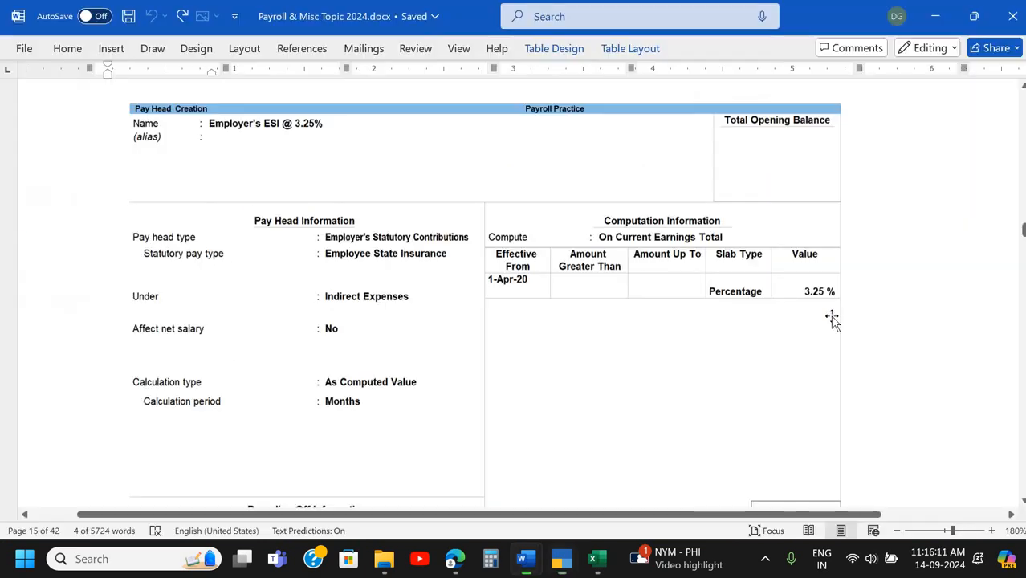
scroll(831, 316, down, 6)
scroll(832, 319, up, 1)
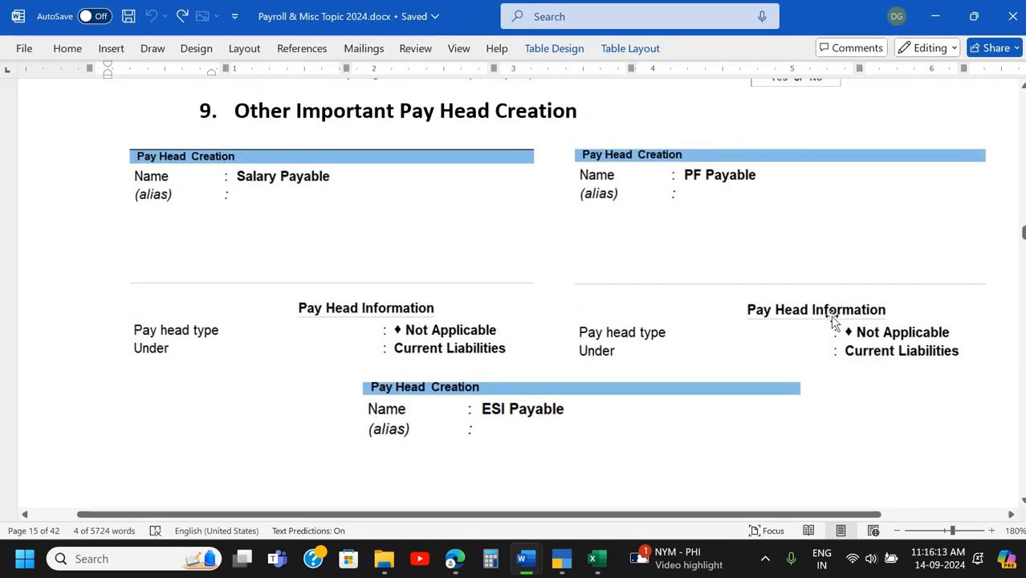
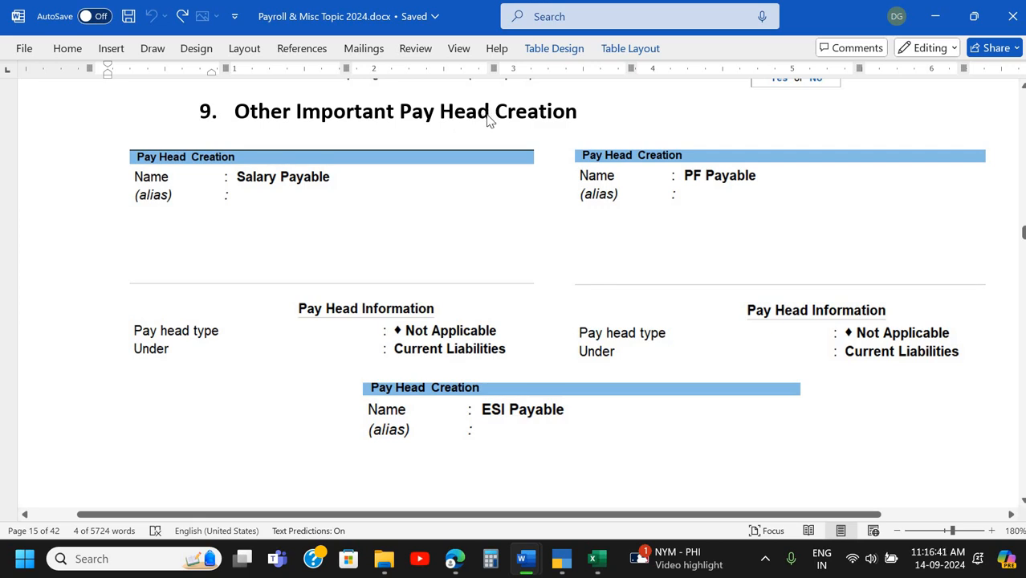
key(alt+Tab)
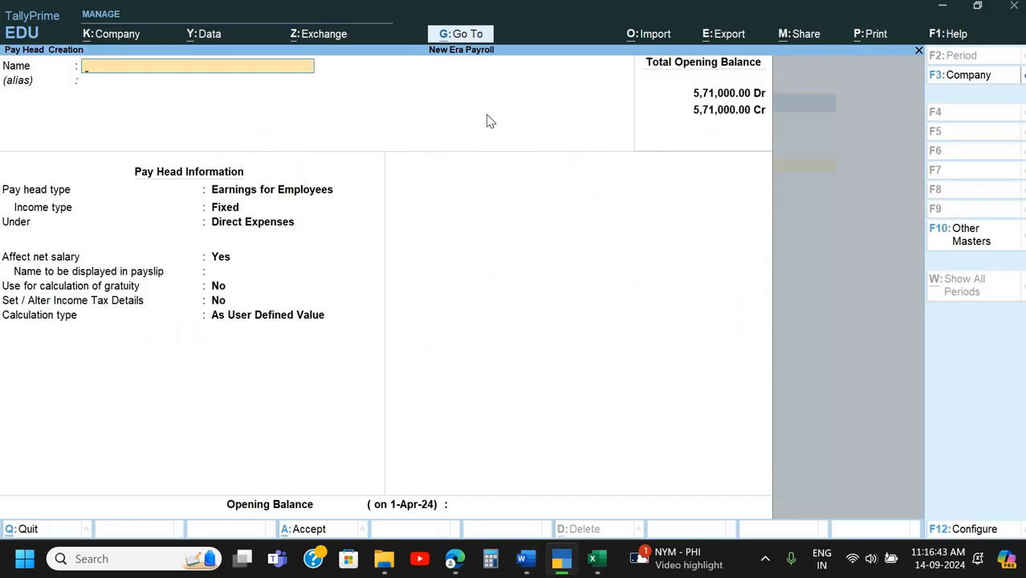
text(Salary Payable)
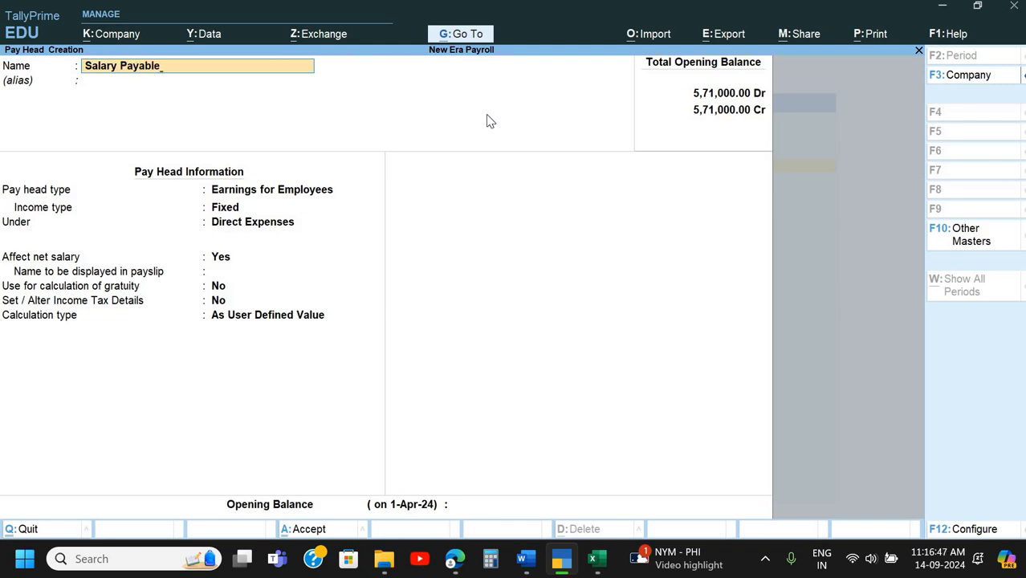
key(Return)
key(Return)
- Set the Salary Payable pay head type to Not Applicable under Current Liabilities and save it without an opening balance
key(Up)
key(Up)
key(Up)
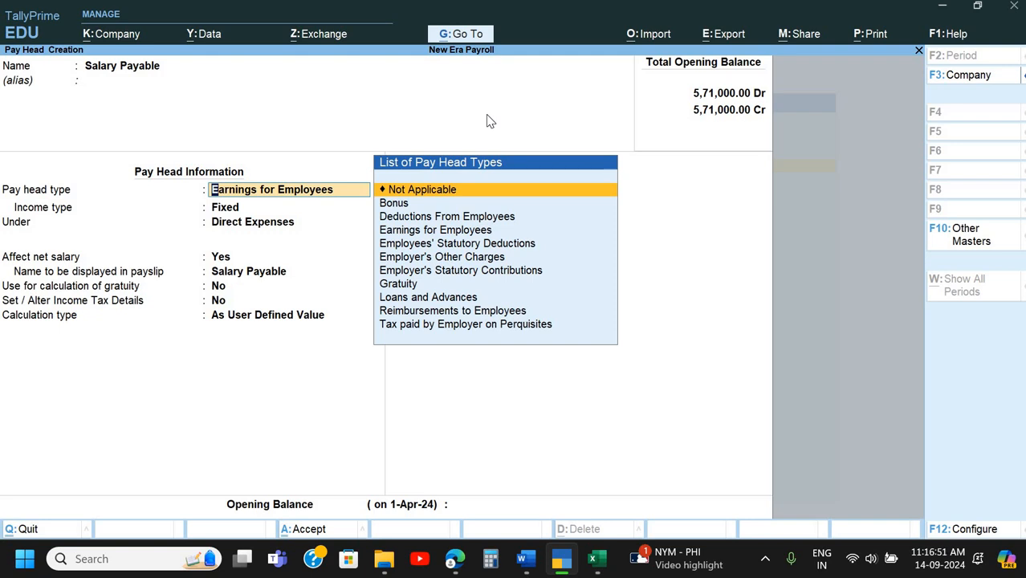
key(Return)
key(Return)
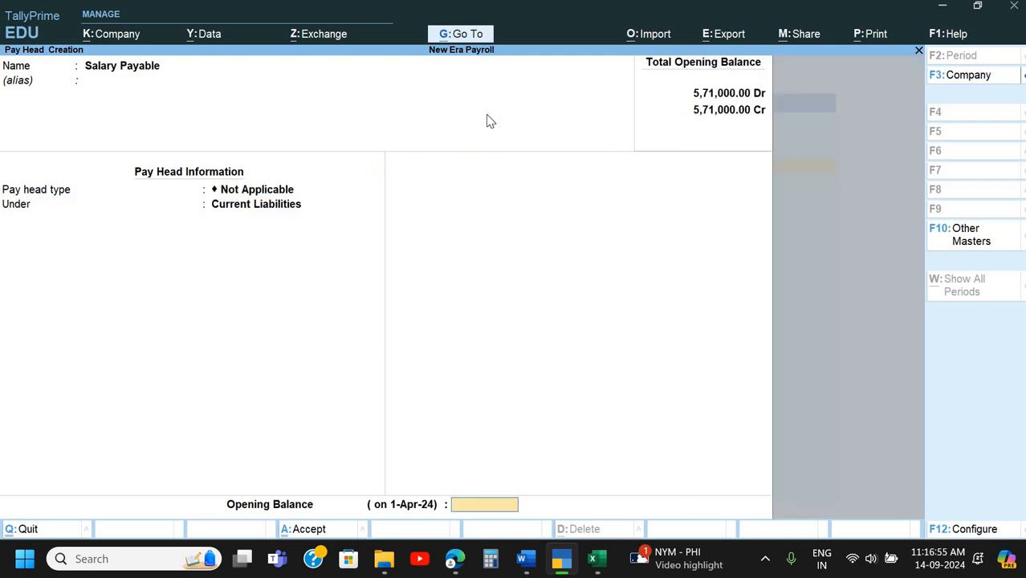
key(Return)
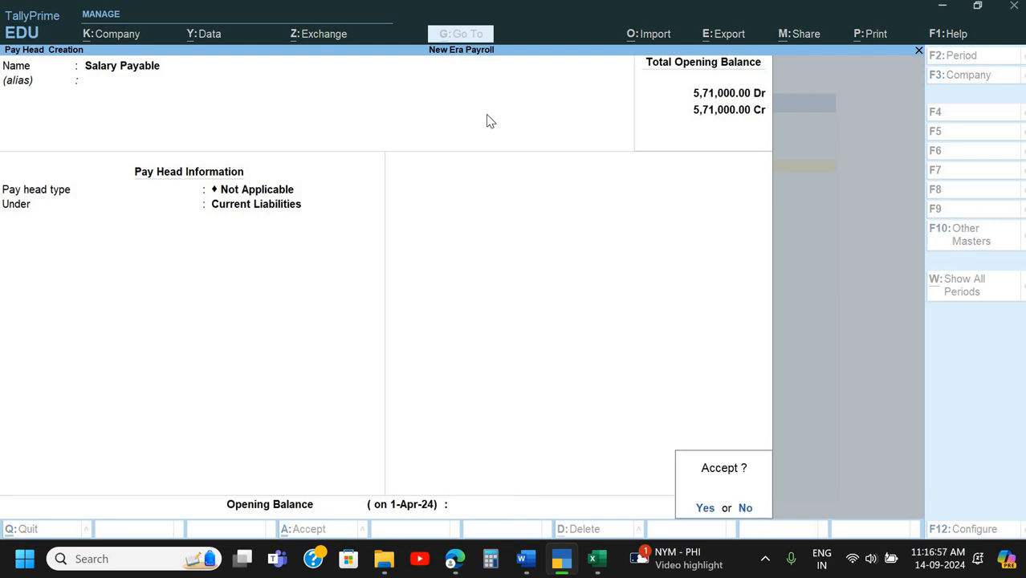
key(Return)
- Check the next reference in the Word document and name the new TallyPrime pay head PF Payable, without an alias
key(alt+Tab)
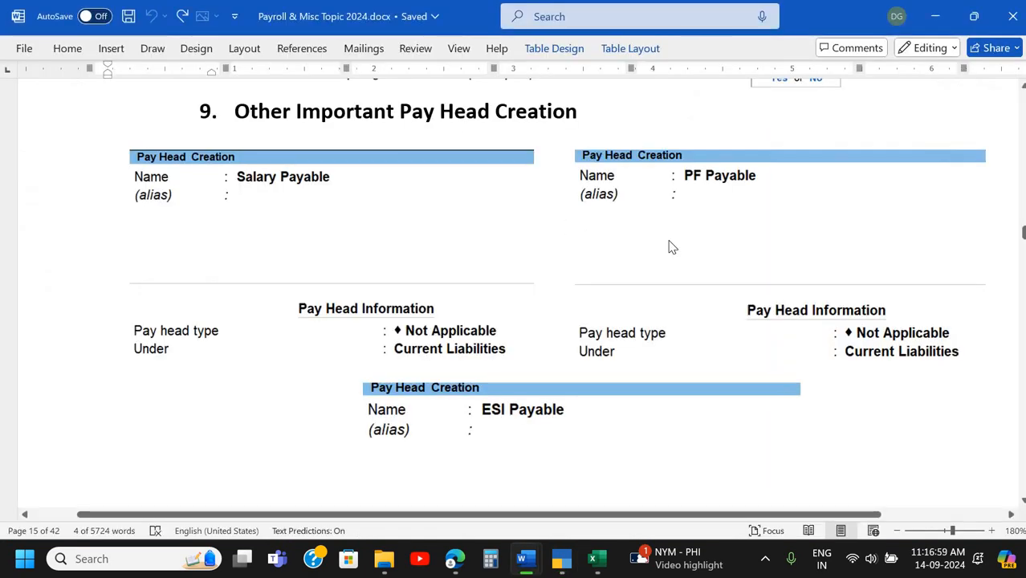
key(alt+Tab)
text(PF)
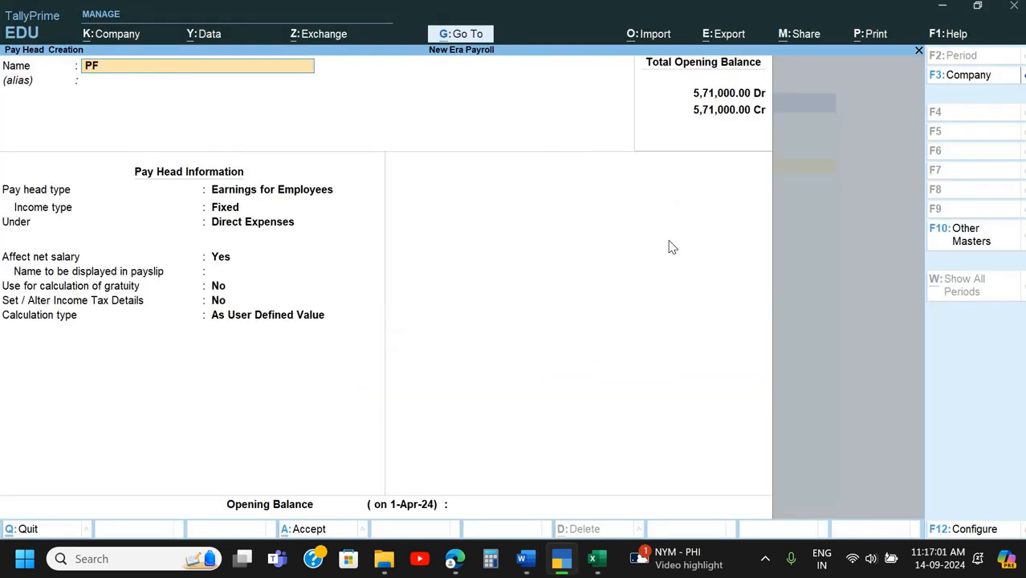
text( Payable)
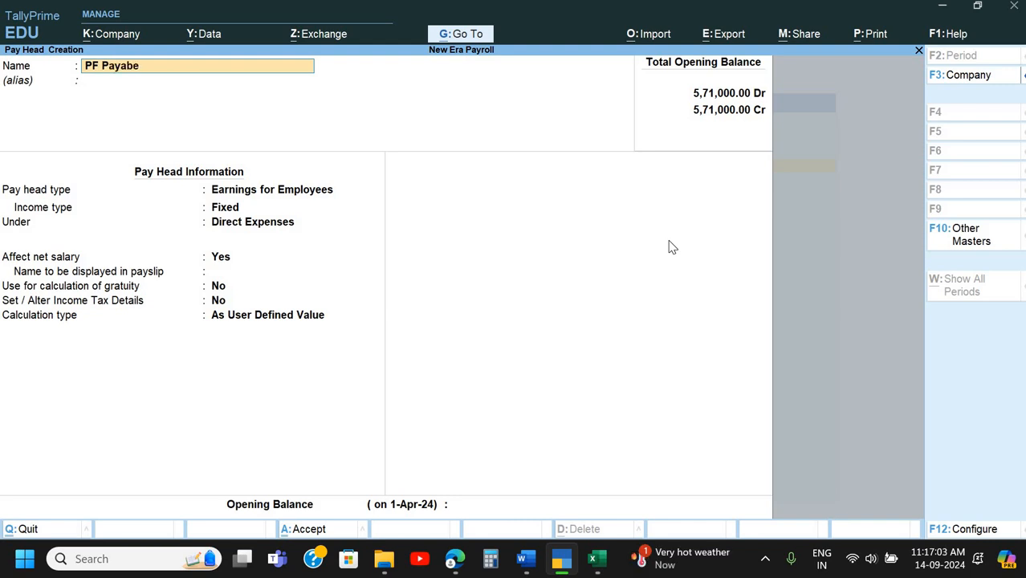
key(BackSpace)
text(le)
key(Return)
key(Return)
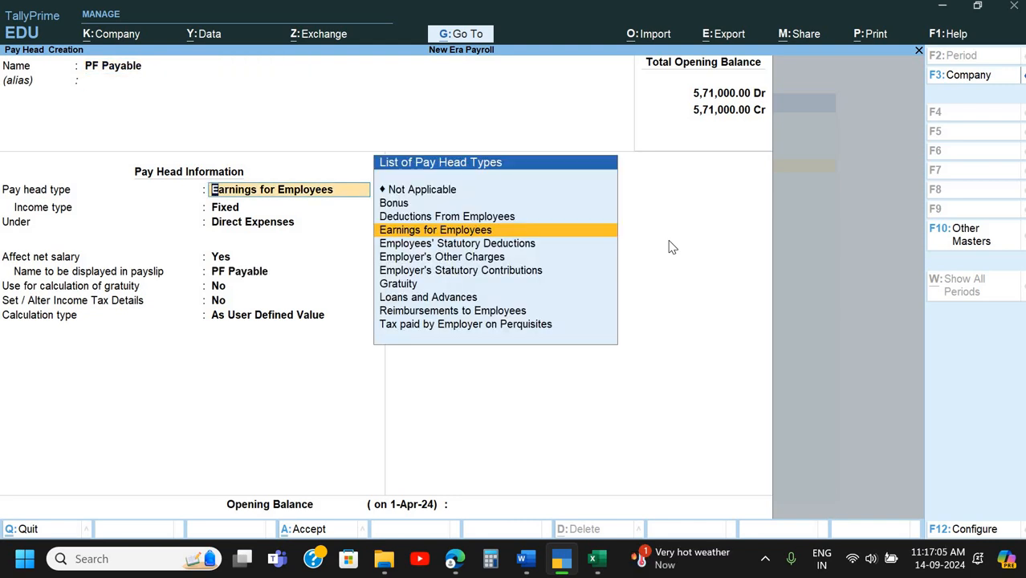
- Set the PF Payable pay head type to Not Applicable under Current Liabilities and save the pay head
key(Up)
key(Up)
key(Up)
key(Return)
key(Return)
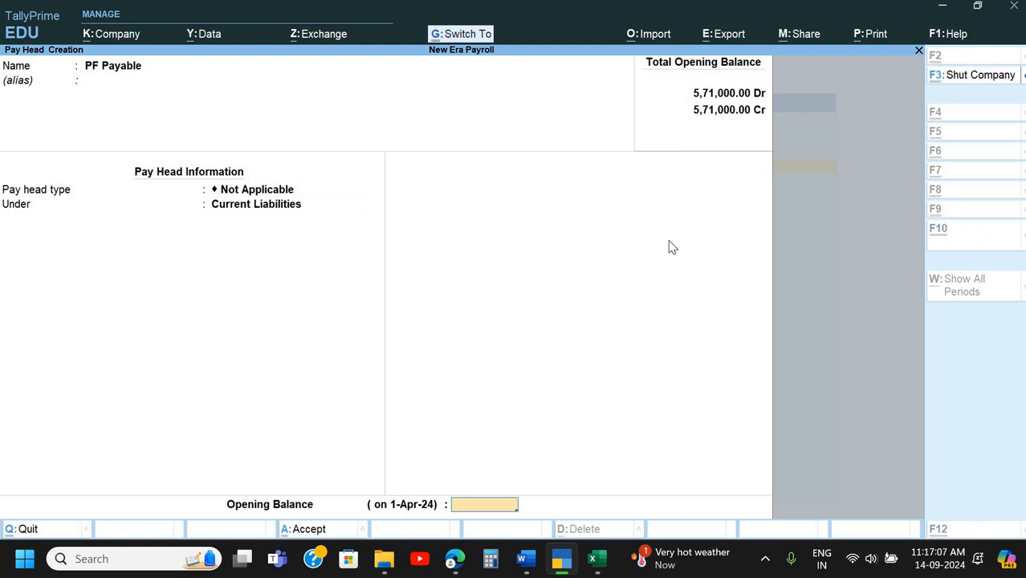
key(ctrl+a)
- Name the new pay head ESI Payable and leave its alias empty
text(ESI)
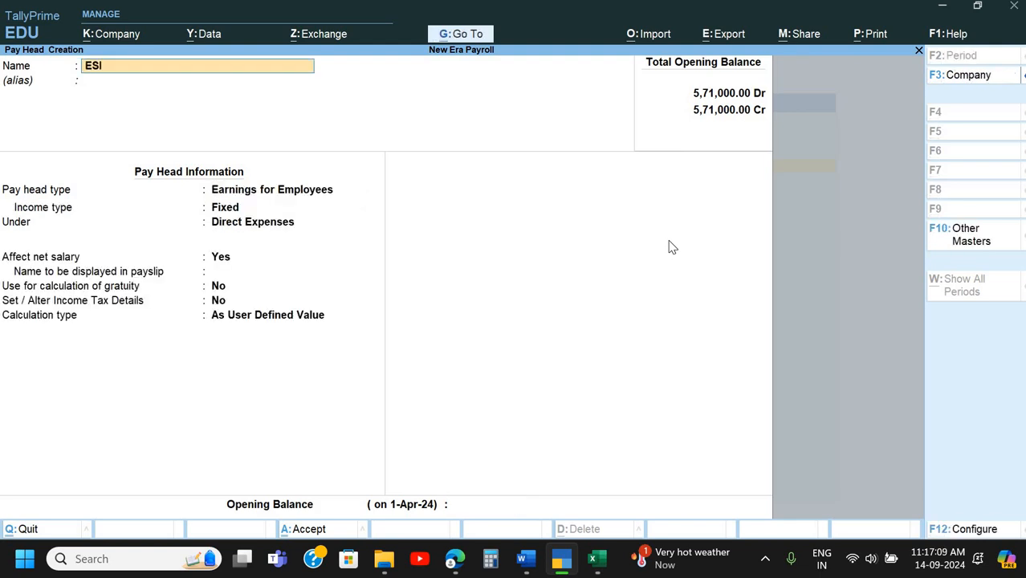
text( Payable)
key(Return)
key(Return)
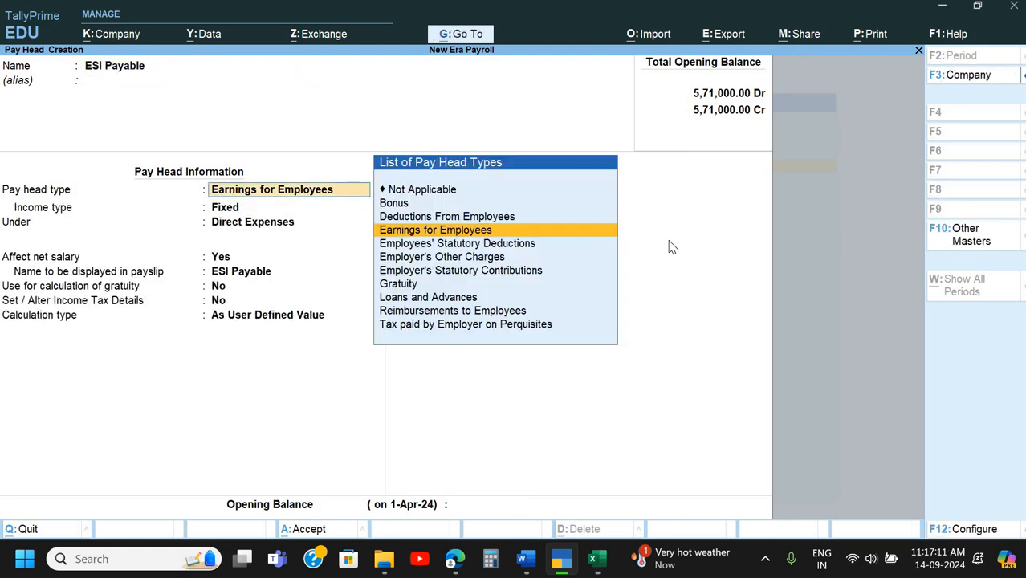
- Set the ESI Payable pay head type to Not Applicable under Current Liabilities and save the pay head
key(Up)
key(Up)
key(Up)
key(Return)
key(Down)
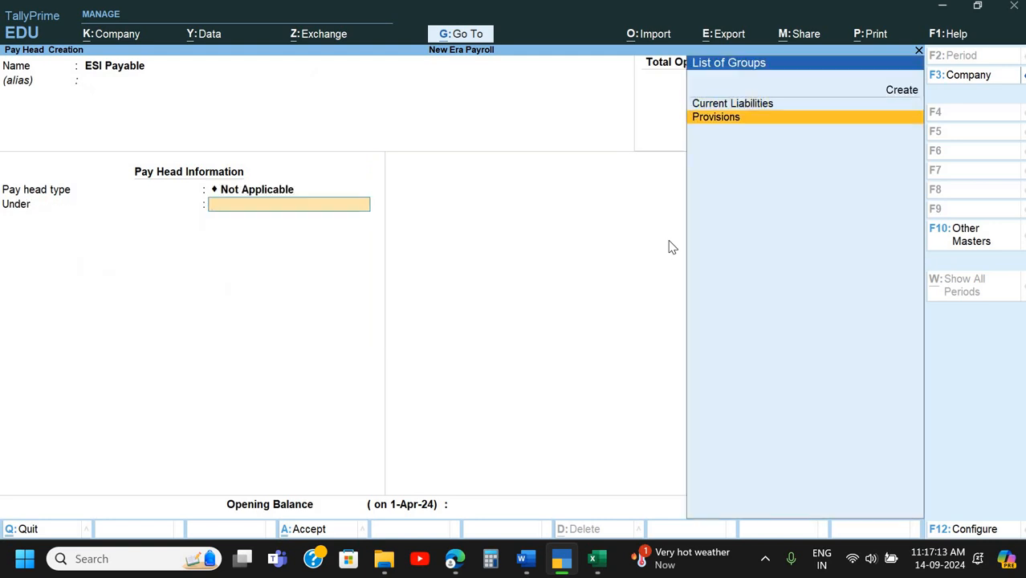
key(Up)
key(Return)
key(ctrl+a)
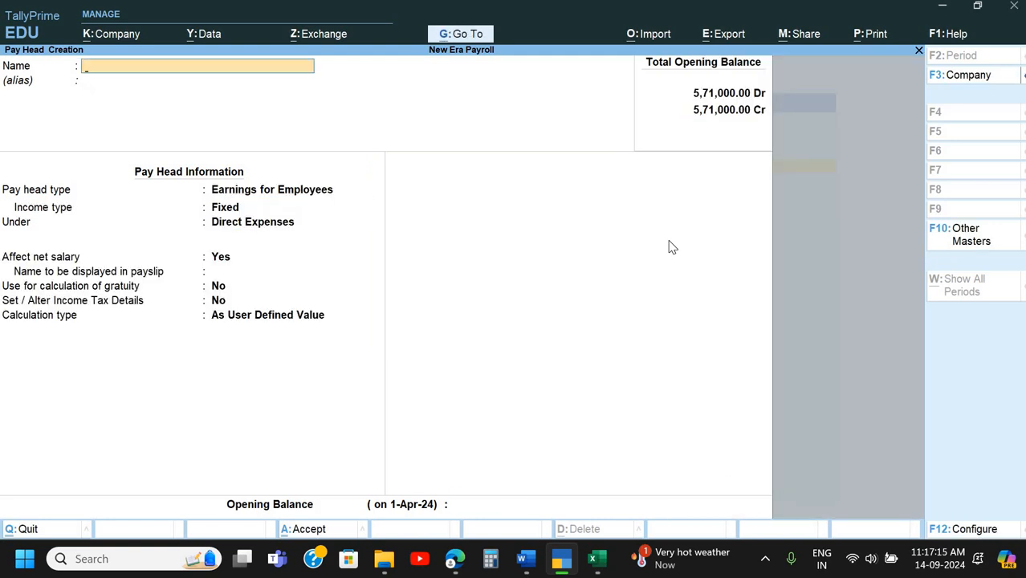
- Consult the Now Create Ledger section in Word and open a blank ledger creation form in TallyPrime
key(alt+Tab)
scroll(664, 246, down, 5)
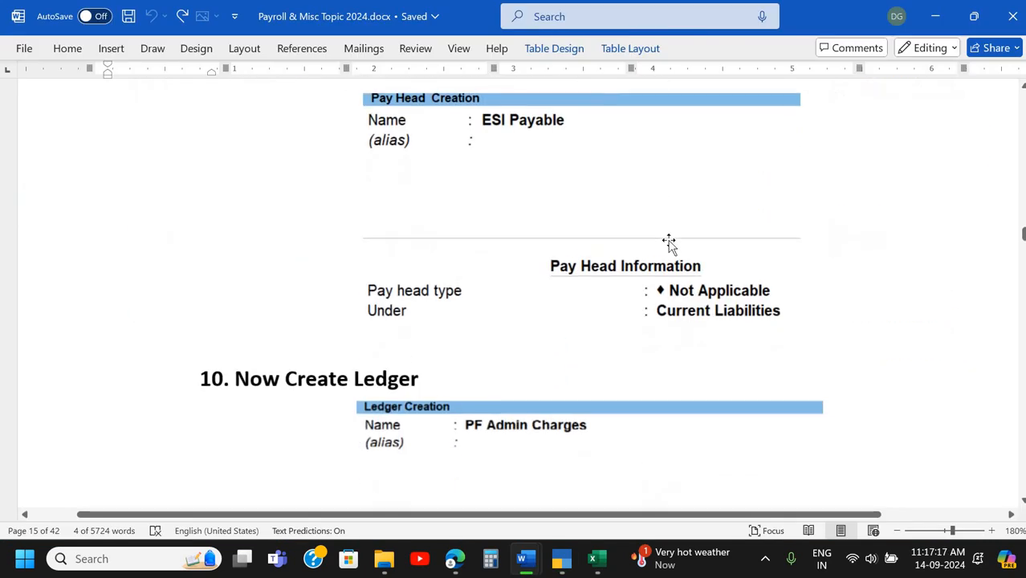
scroll(506, 257, down, 2)
scroll(506, 257, down, 1)
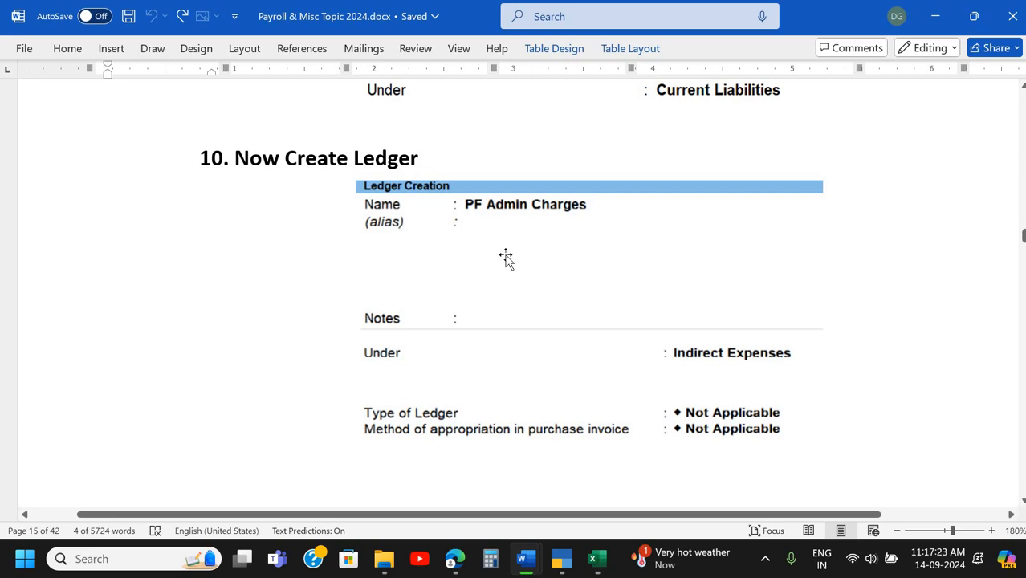
key(alt+Tab)
key(Escape)
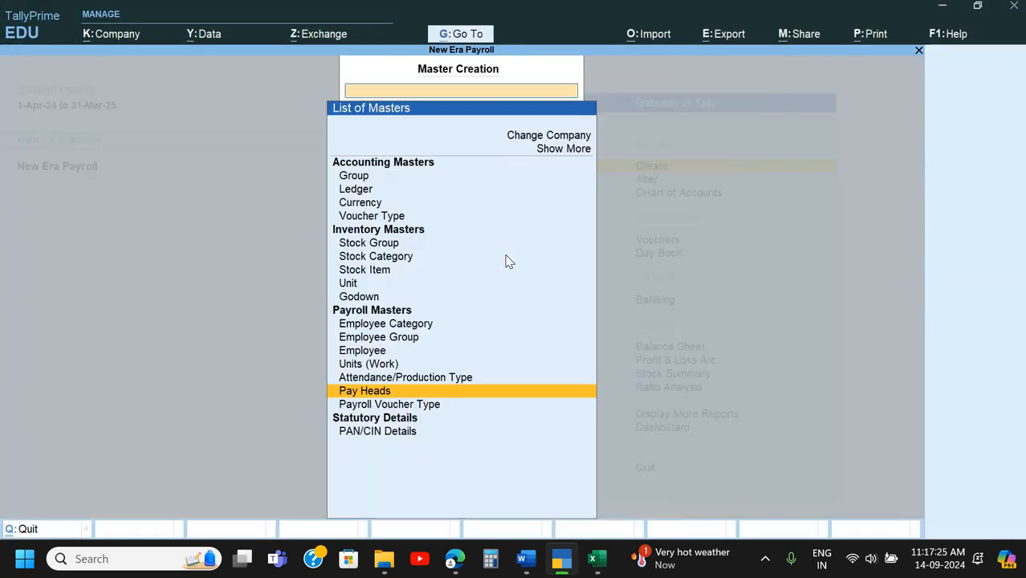
key(Escape)
key(Escape)
key(n)
key(c)
key(Down)
key(Return)
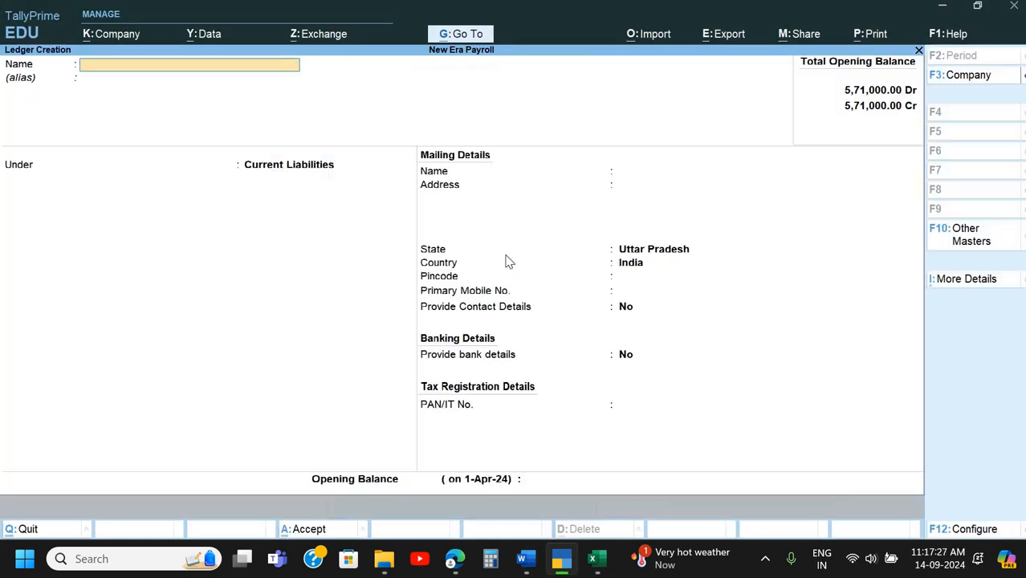
- Name the ledger PF Admin Charges without an alias and place it under Indirect Expenses
text(PF Admin Charges)
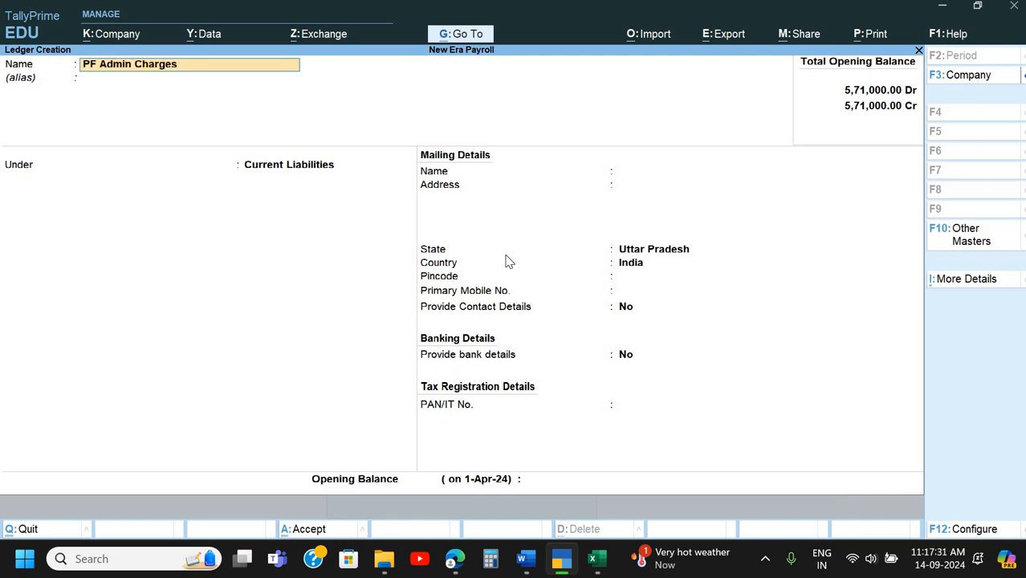
key(Return)
key(Return)
text(In)
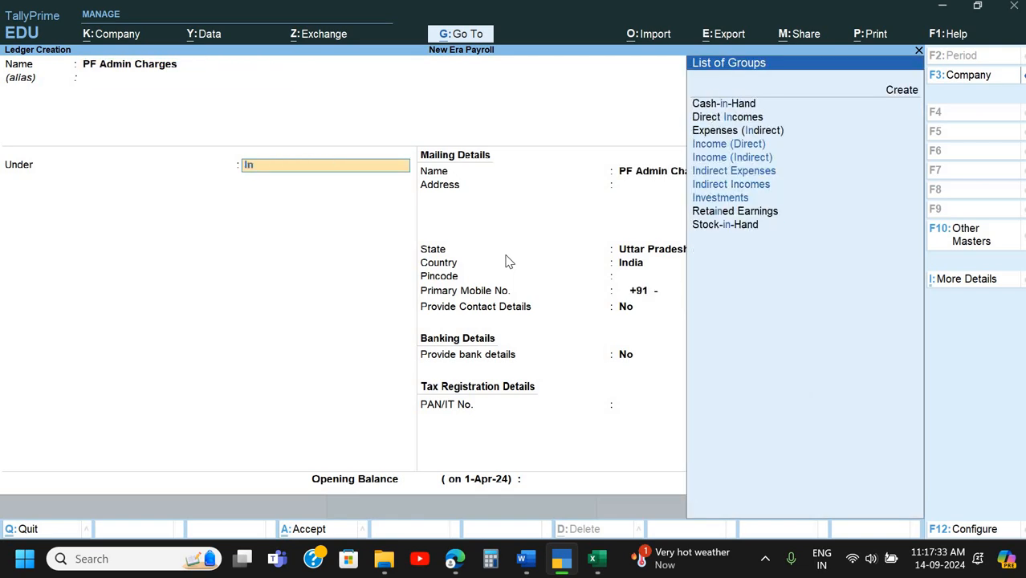
key(Down)
key(Down)
key(Return)
- Keep the ledger type Not Applicable and bank details No, compare with the Word reference, and save the PF Admin Charges ledger
key(Return)
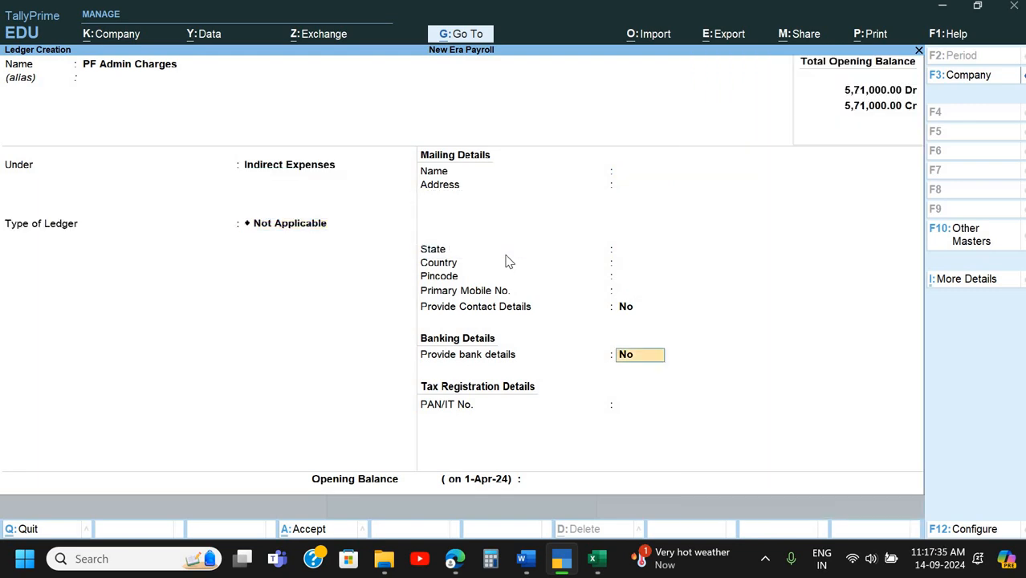
key(Return)
key(alt+Tab)
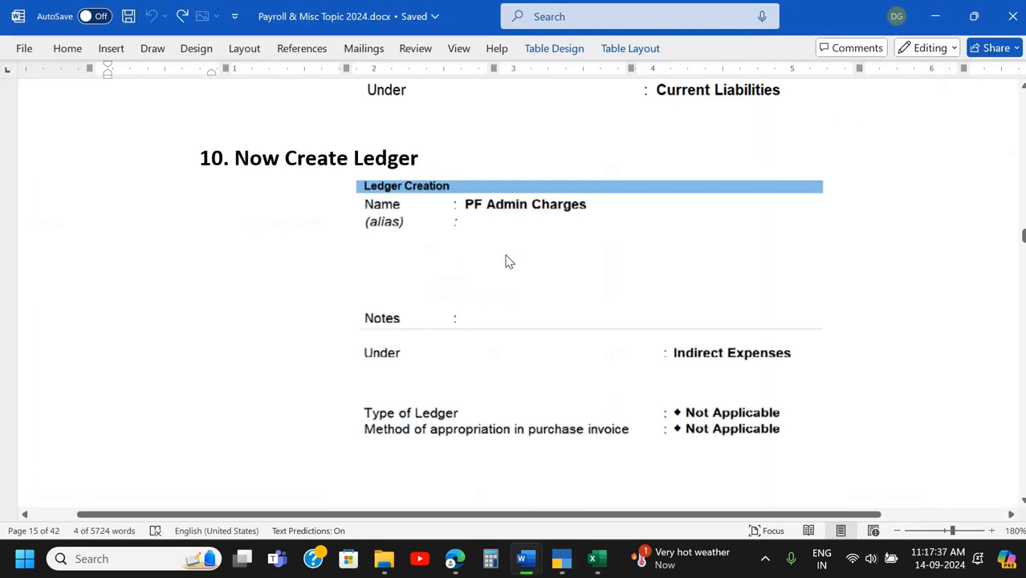
key(alt+Tab)
key(Return)
key(y)
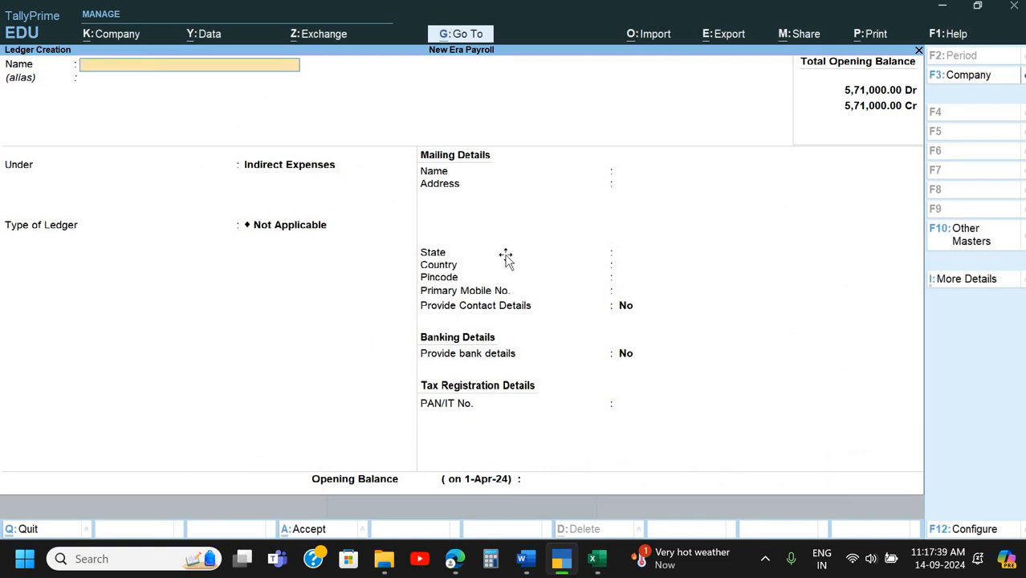
- Review the Defining Salary Structure section and its salary table in Word, and return to the Gateway of Tally in TallyPrime
key(alt+Tab)
scroll(506, 257, down, 10)
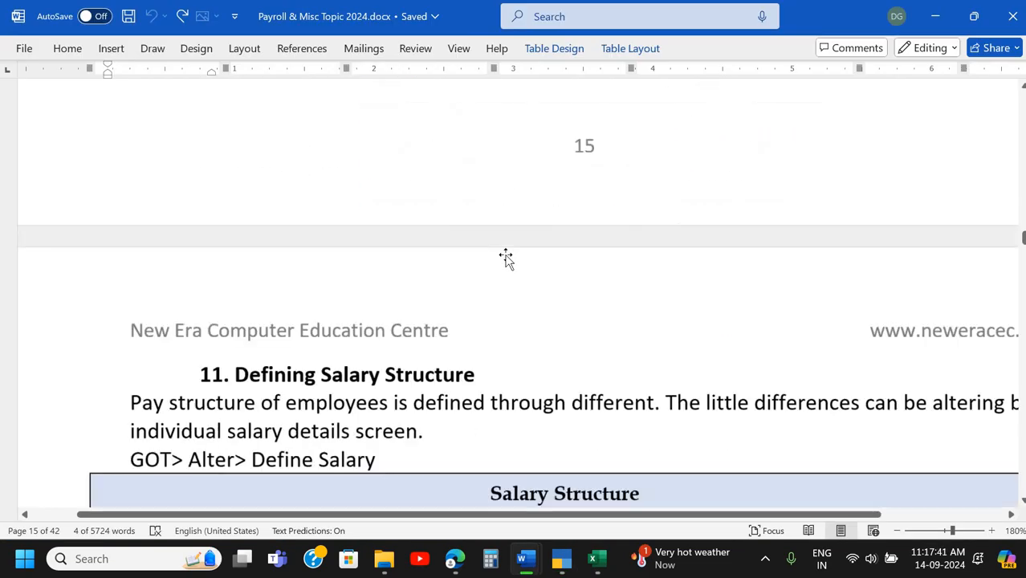
scroll(506, 257, down, 4)
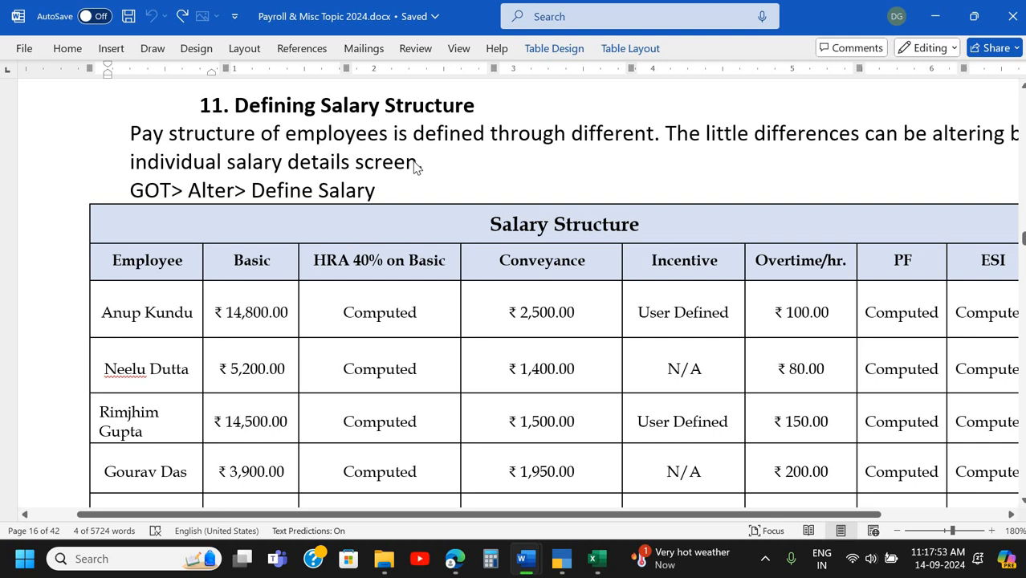
scroll(415, 164, right, 2)
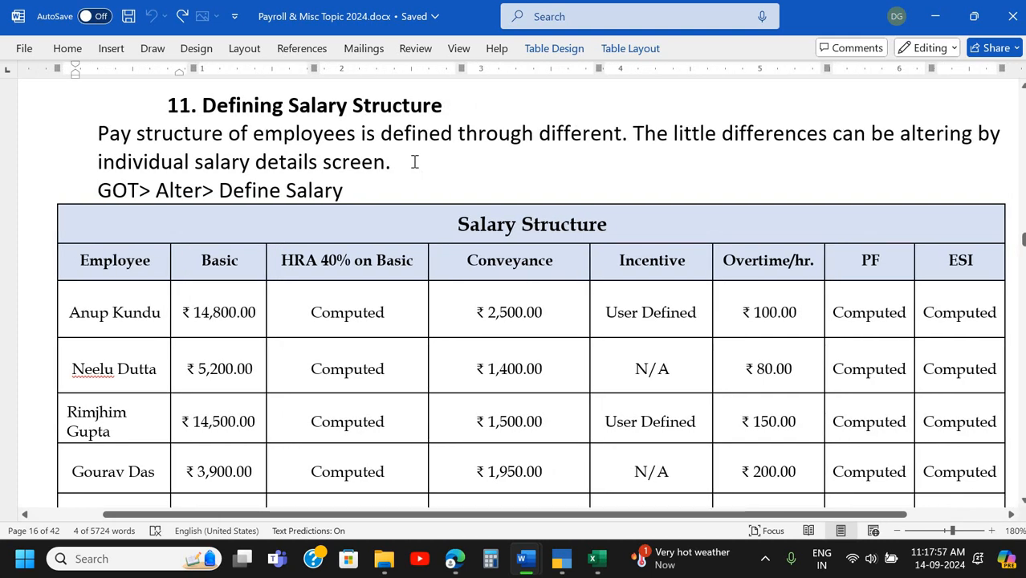
click(324, 164)
key(alt+Tab)
key(Escape)
key(Escape)
key(Escape)
key(Escape)
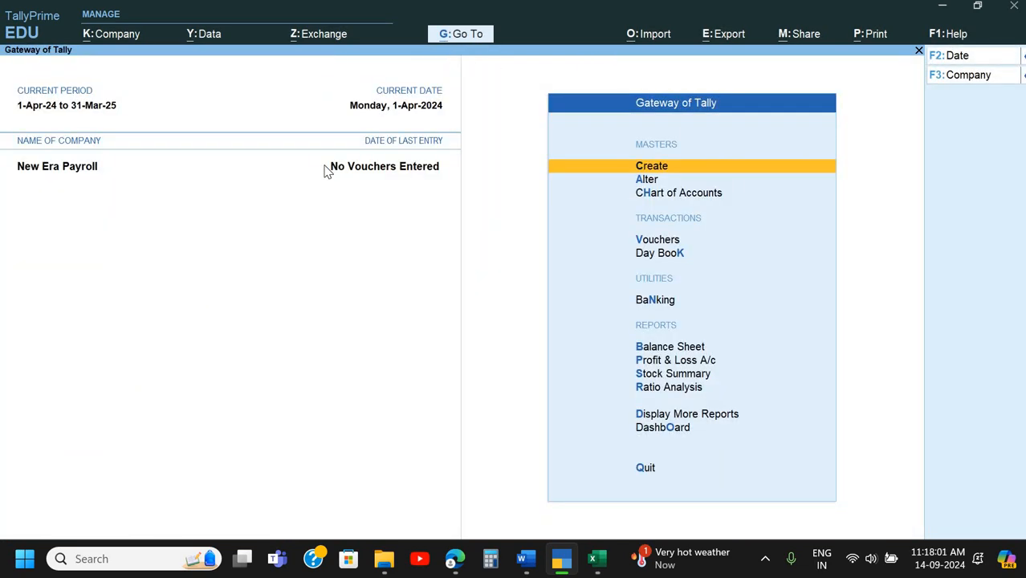
- Open the Define Salary payroll master for alteration to list the employee groups and employees
key(Down)
key(Return)
key(Down)
key(Down)
key(Down)
key(Down)
key(Down)
key(Down)
key(Down)
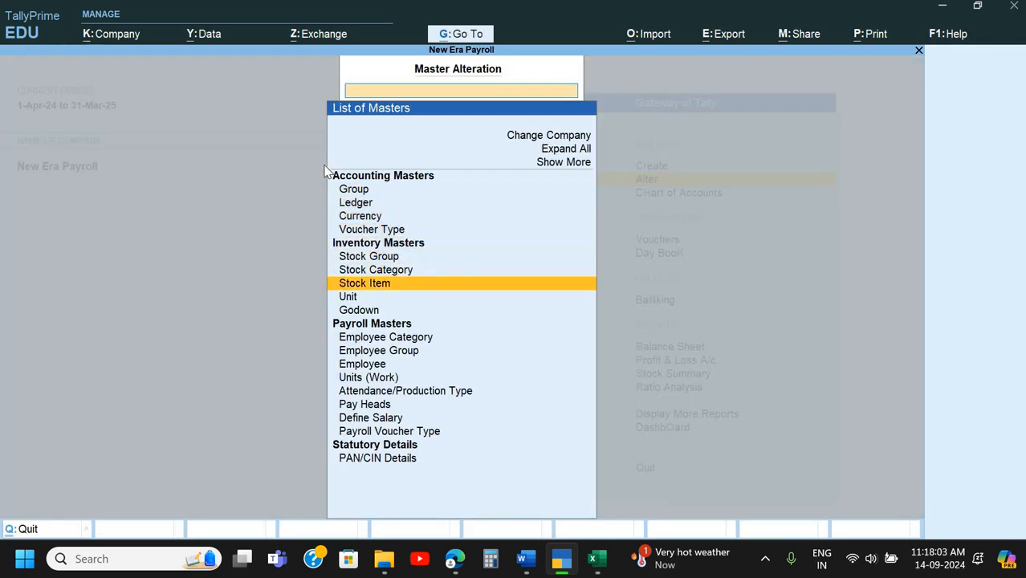
key(Down)
key(Down)
key(Down)
key(Down)
key(Down)
key(Down)
key(Down)
key(Down)
key(Down)
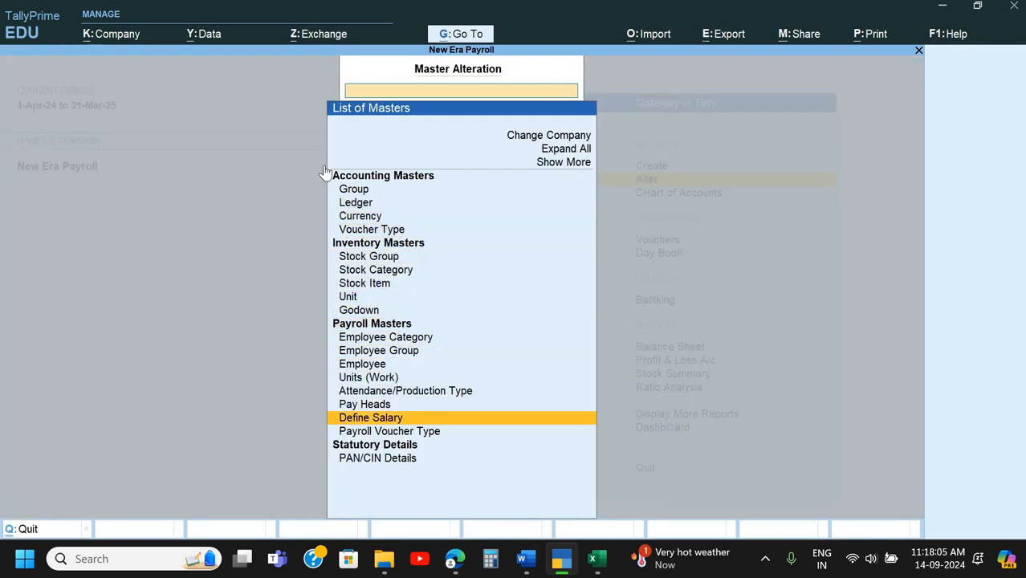
key(Return)
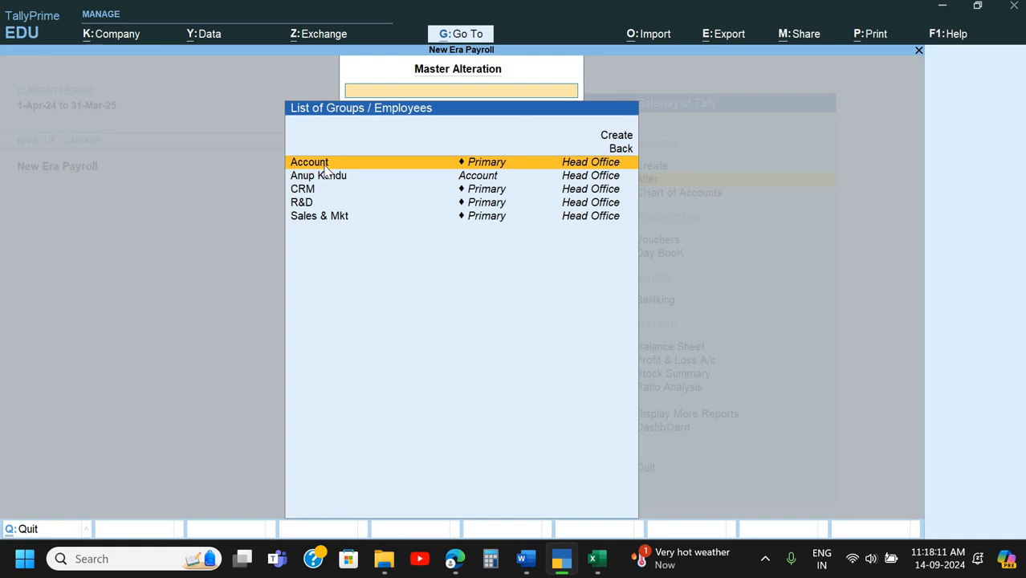
- Open the salary details of the employee in the Account group and check that employee's row in the Word salary table
key(Escape)
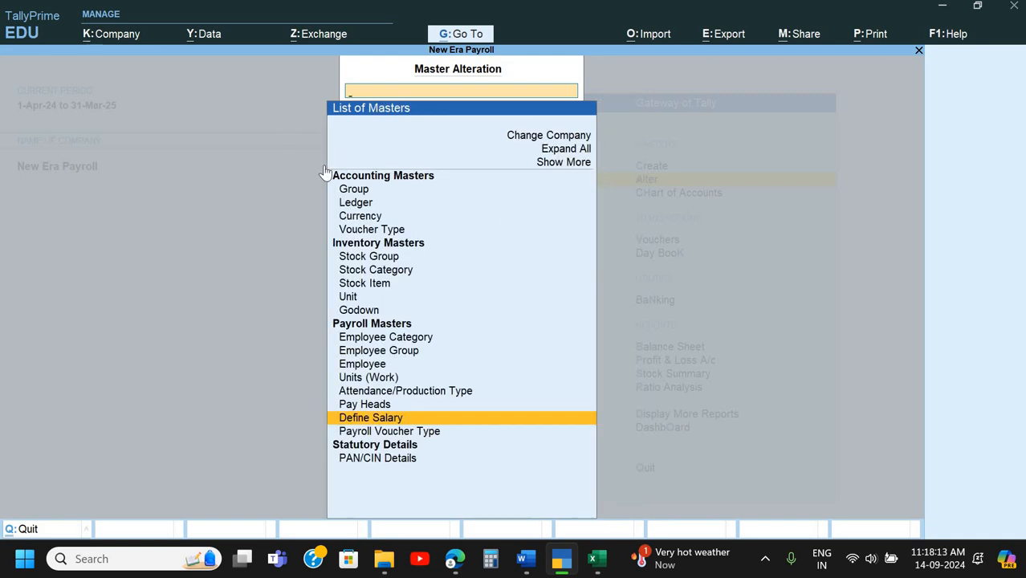
key(Return)
click(324, 170)
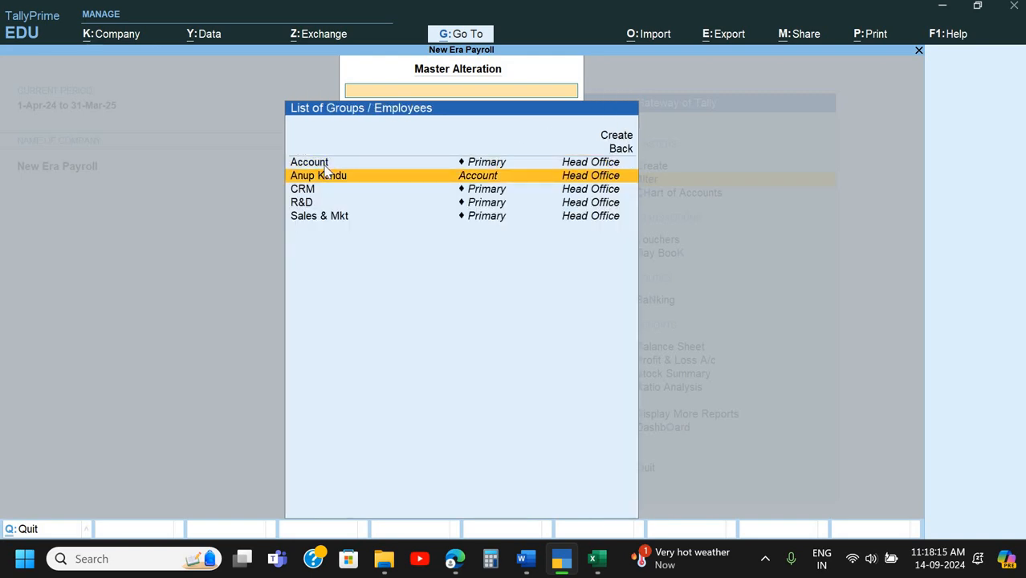
key(Return)
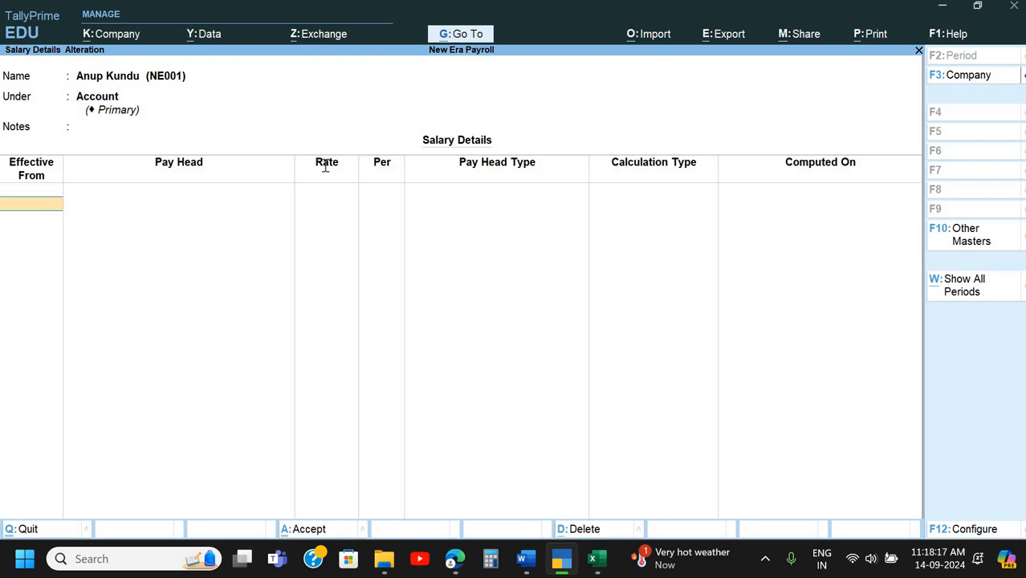
key(alt+Tab)
drag(70, 312, 163, 321)
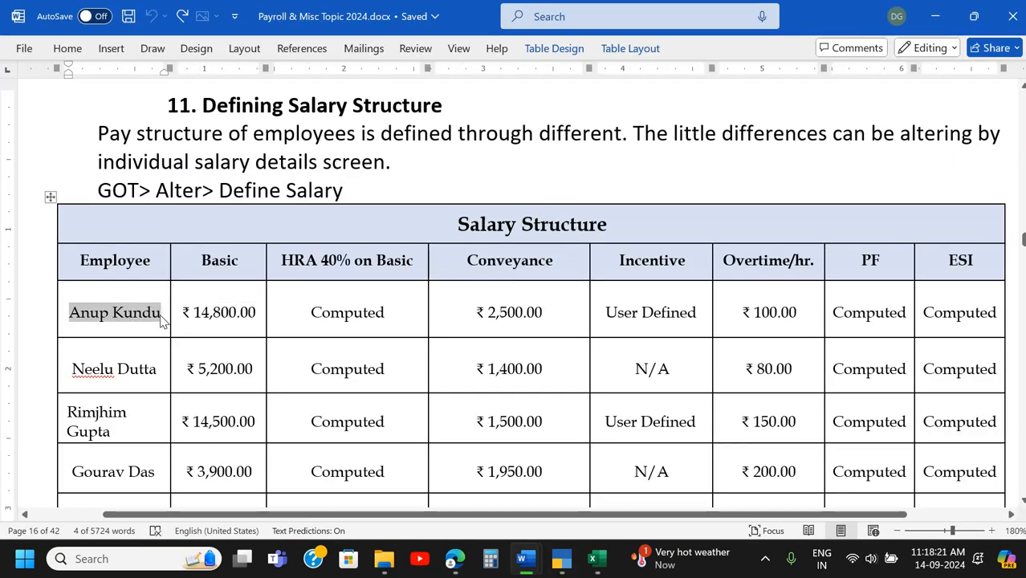
key(alt+Tab)
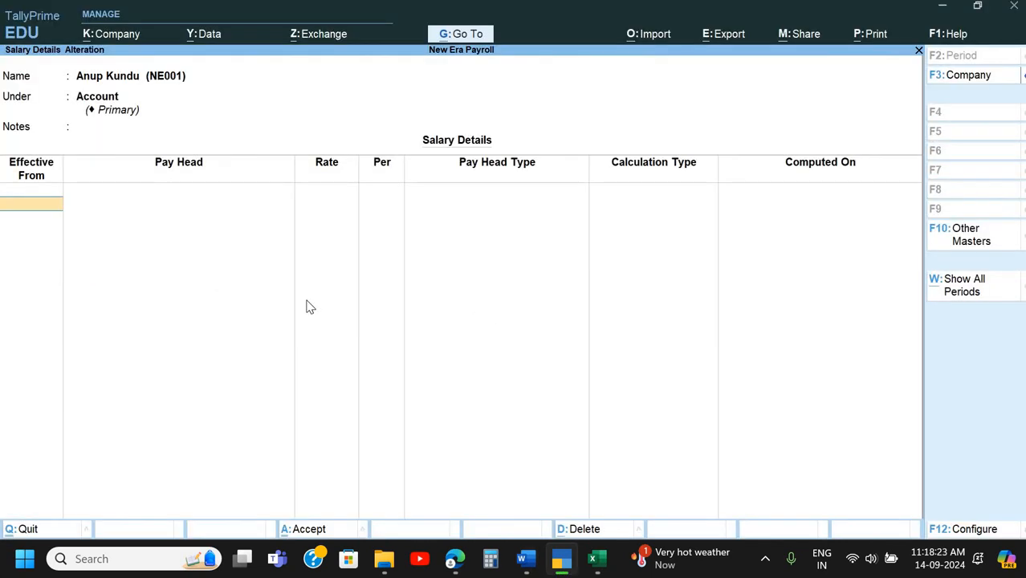
- Set the salary's effective date to 1-Apr-24 and add the Basic pay head at a rate of 14,800
text(1-4)
key(Return)
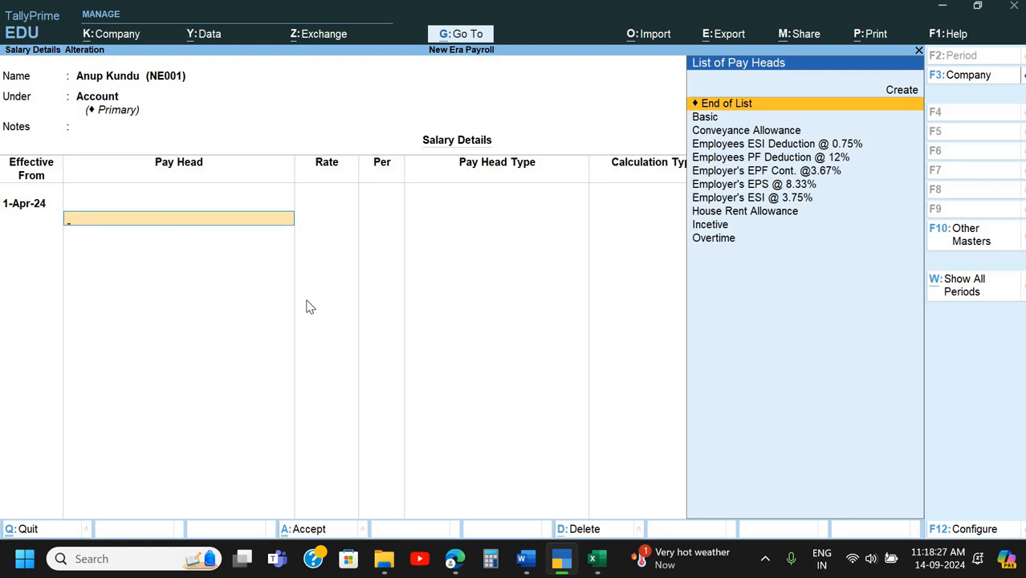
key(Down)
key(Return)
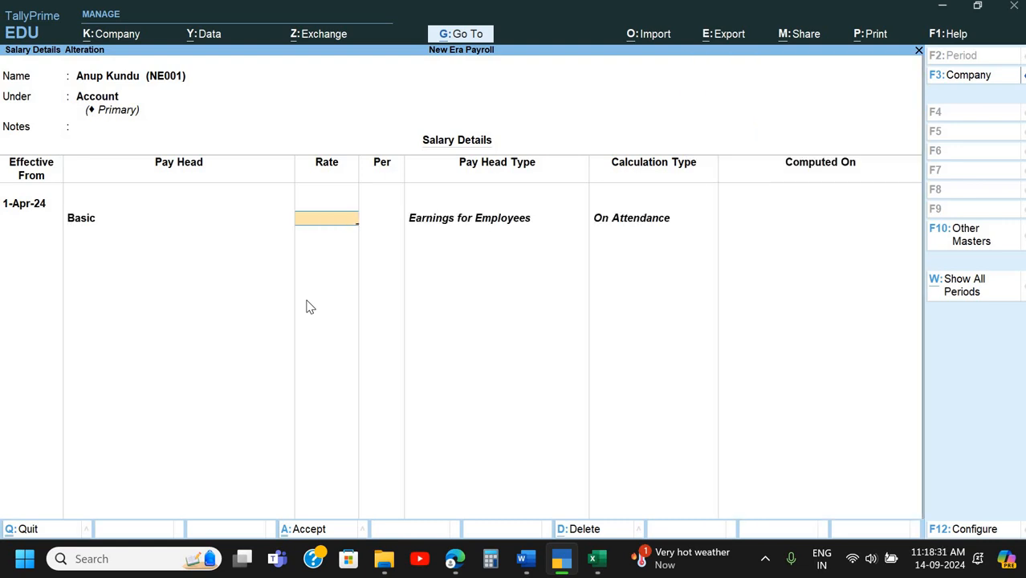
text(14,)
text(800)
key(Return)
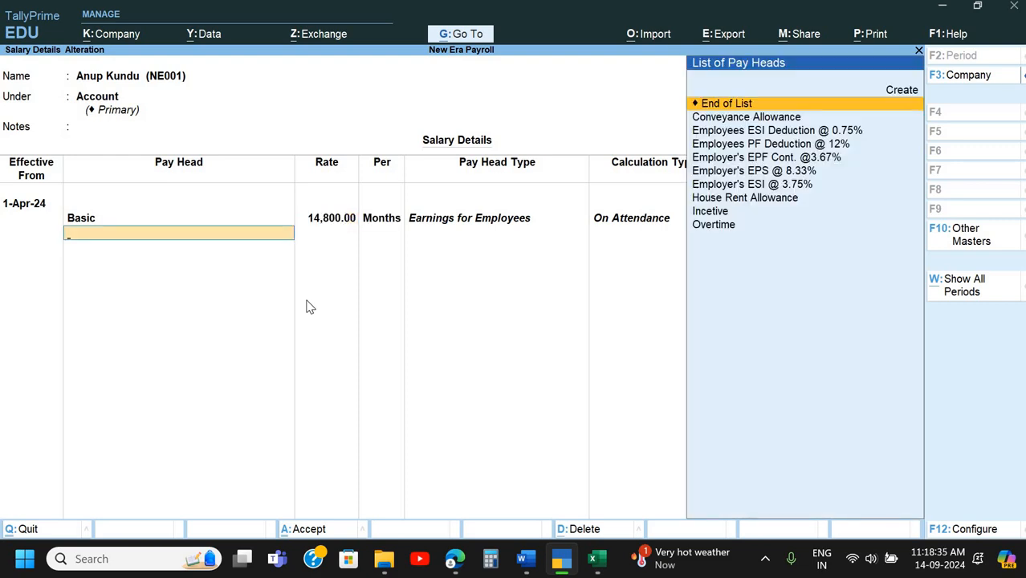
- Add the House Rent Allowance pay head to the employee's salary details below Basic
key(Down)
key(Down)
key(Down)
key(Down)
key(Down)
key(Down)
key(Down)
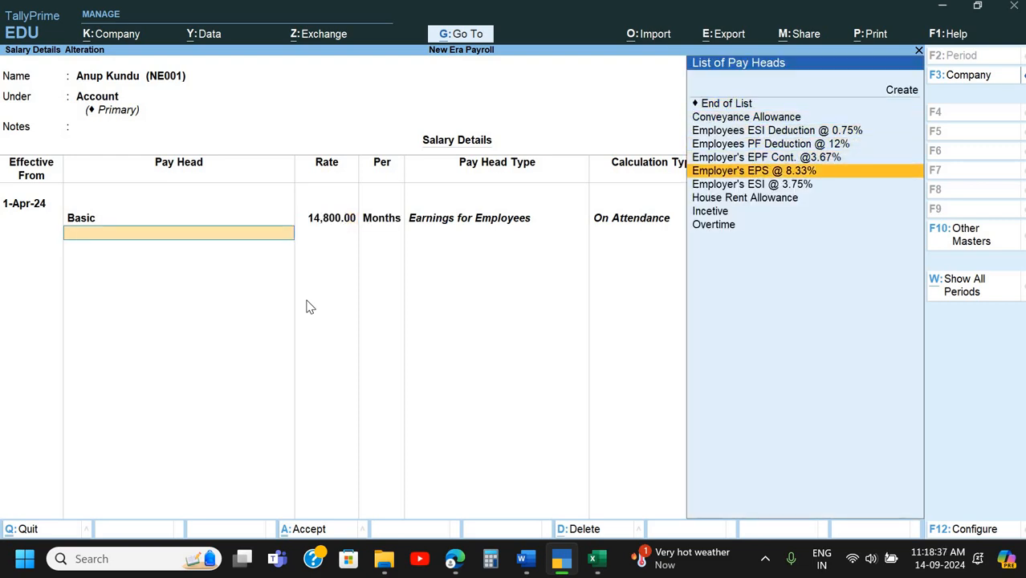
key(Return)
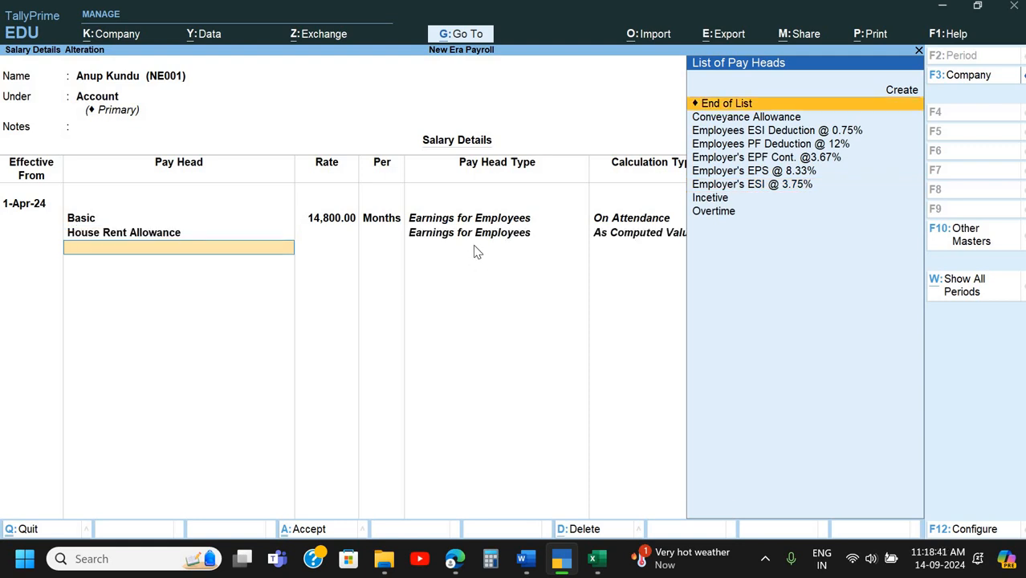
- Add the Conveyance Allowance pay head at a rate of 2,500, leaving the salary details configuration as it is
key(Down)
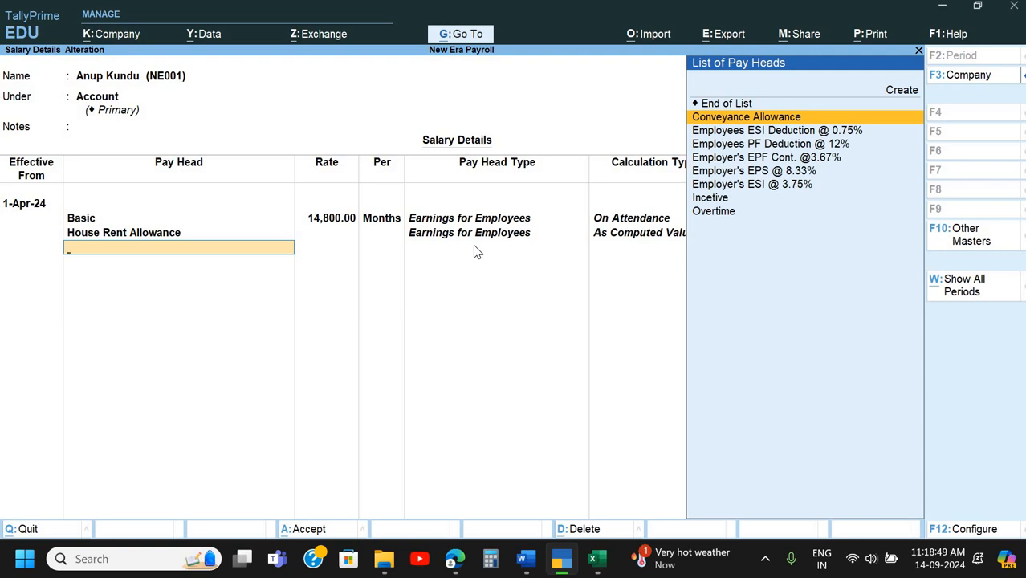
key(Return)
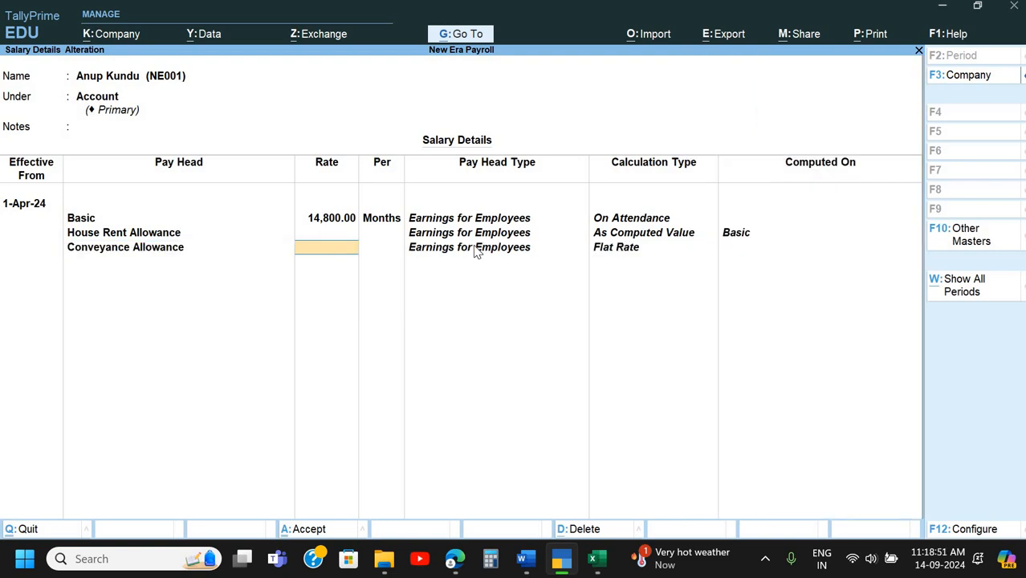
text(2500)
key(F12)
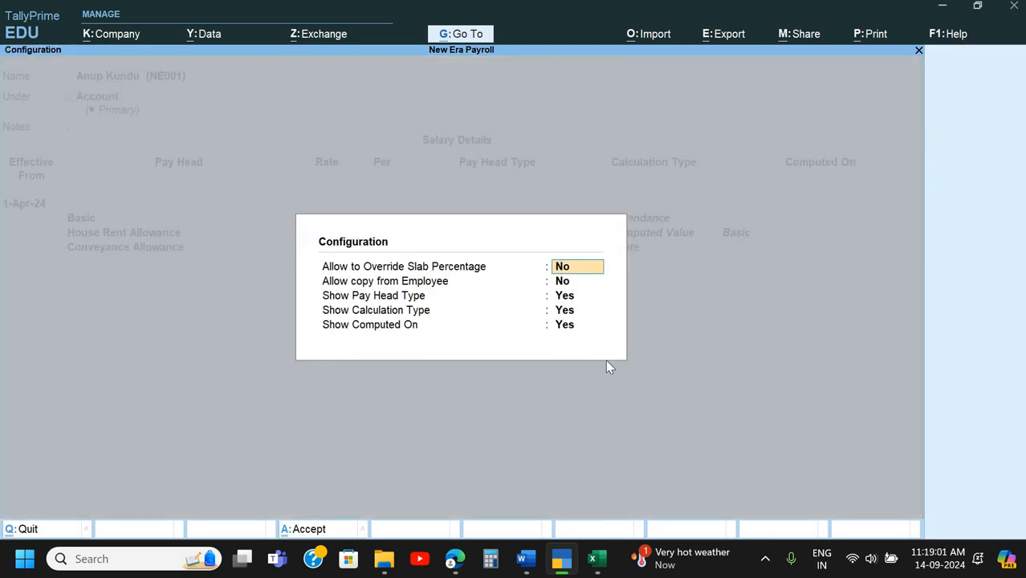
key(Escape)
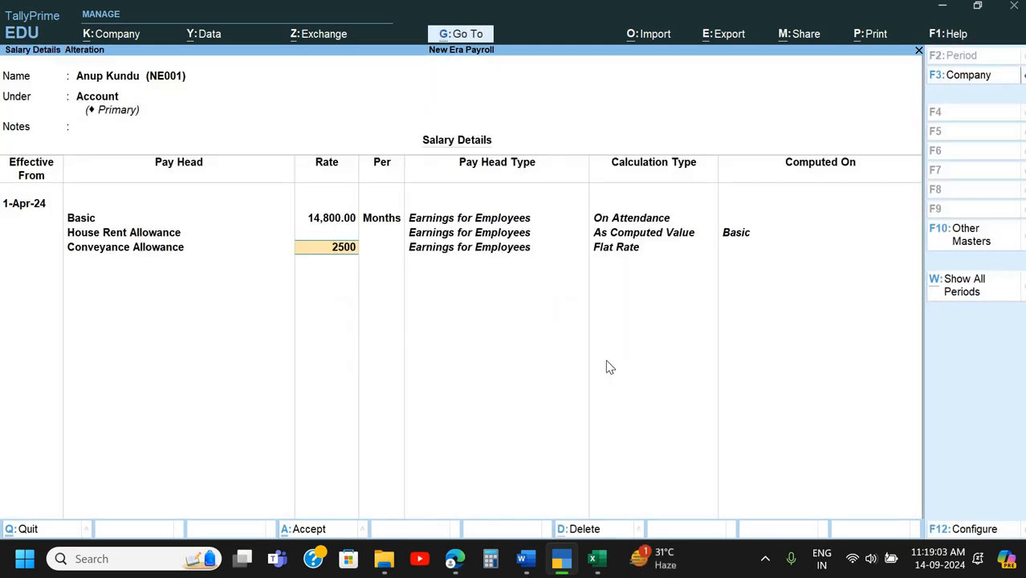
key(Return)
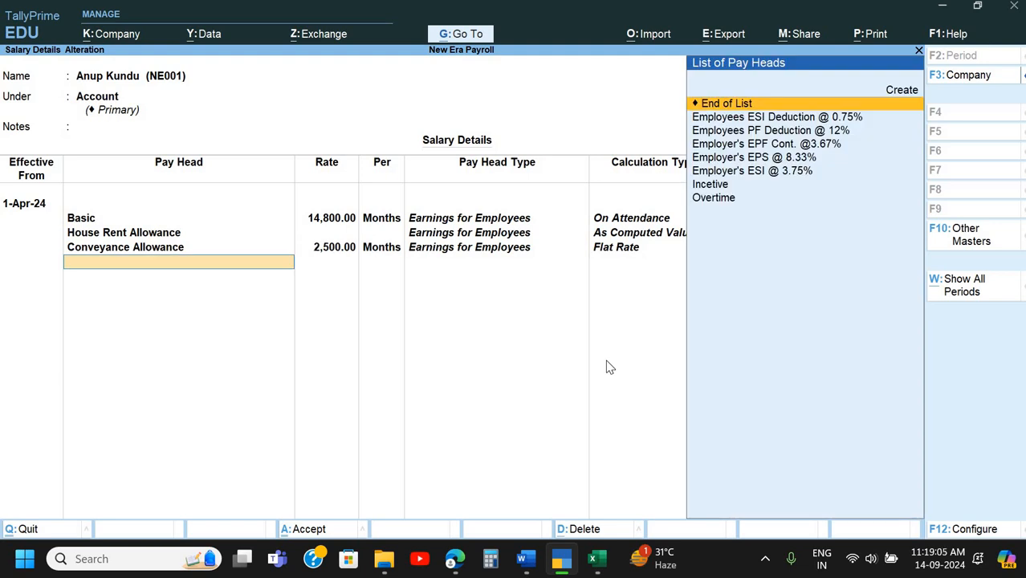
- Add the Incetive pay head to the employee's salary details below Conveyance Allowance
key(Down)
key(Down)
key(Down)
key(Down)
key(Down)
key(Down)
key(Return)
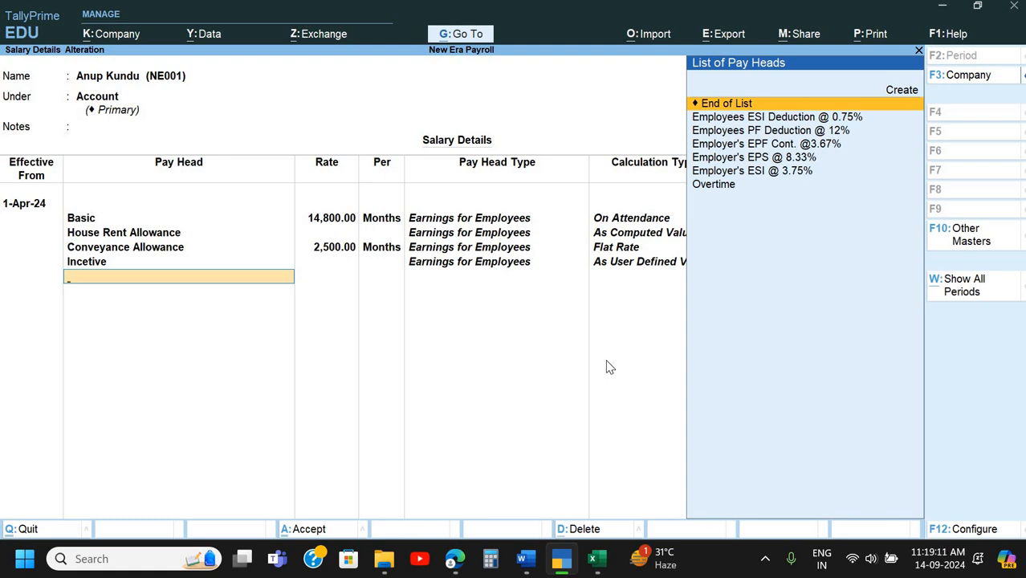
- Add the Overtime pay head to the salary details at a rate of 100 per hour
key(Down)
key(Down)
key(Down)
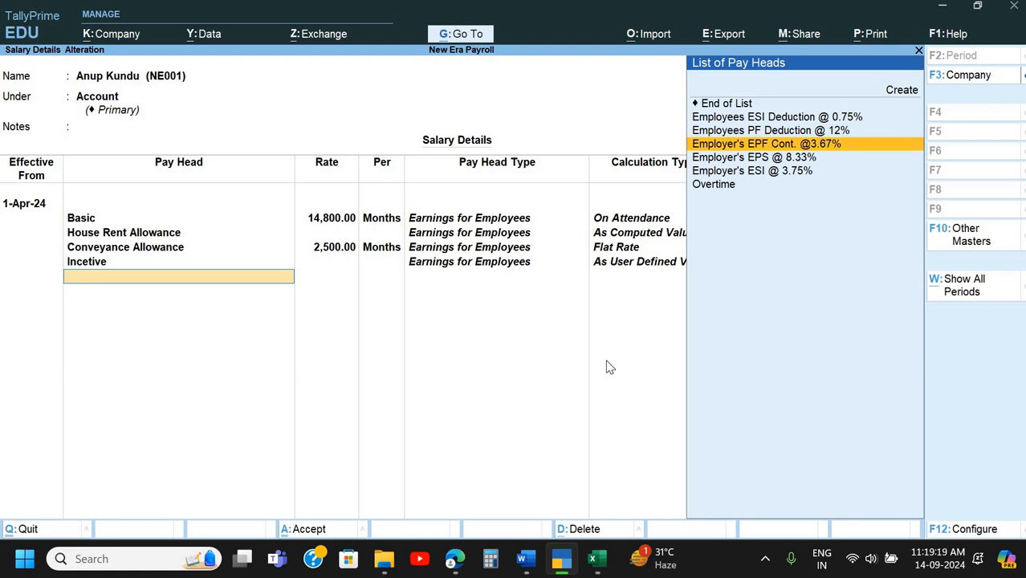
key(Down)
key(Down)
key(Down)
key(Return)
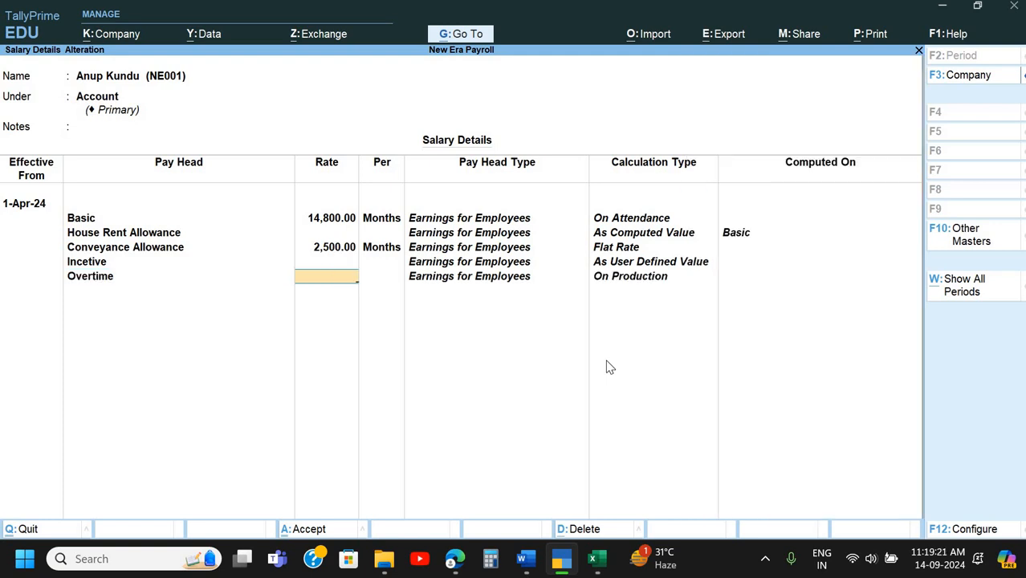
text(100)
key(Return)
key(Return)
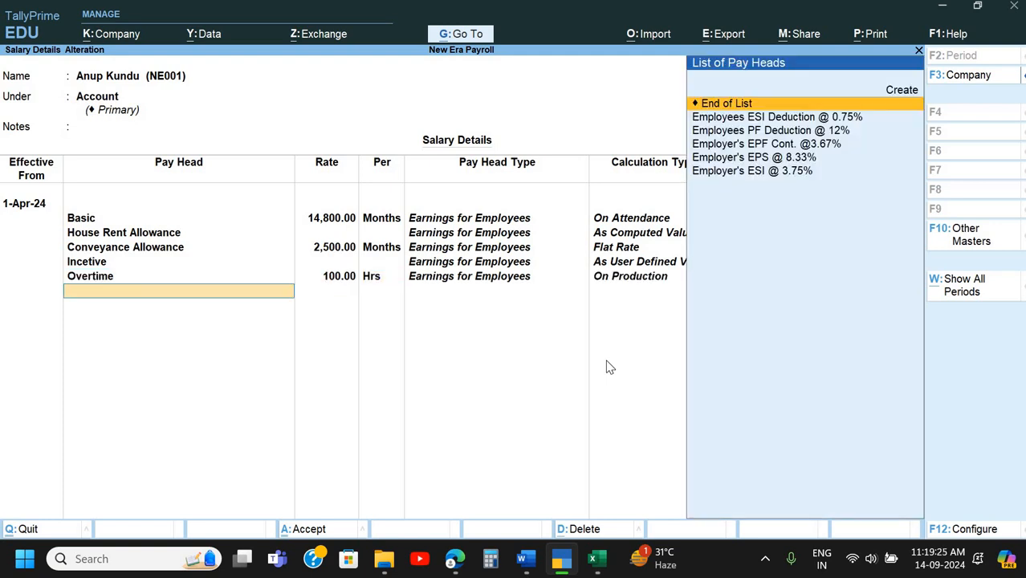
- Add the Employees PF Deduction @ 12% and Employees ESI Deduction @ 0.75% pay heads below Overtime
key(Down)
key(Down)
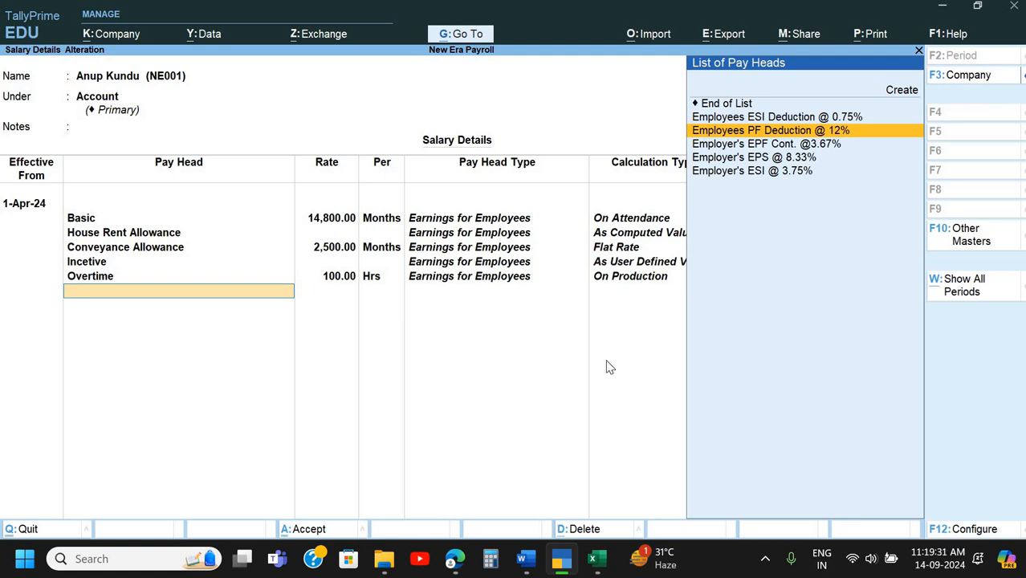
key(Return)
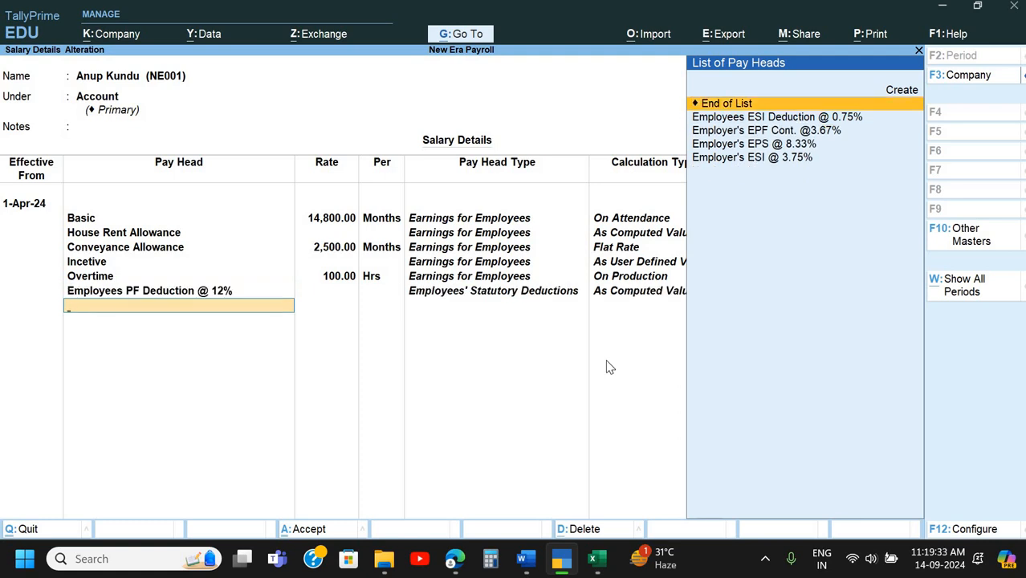
key(Down)
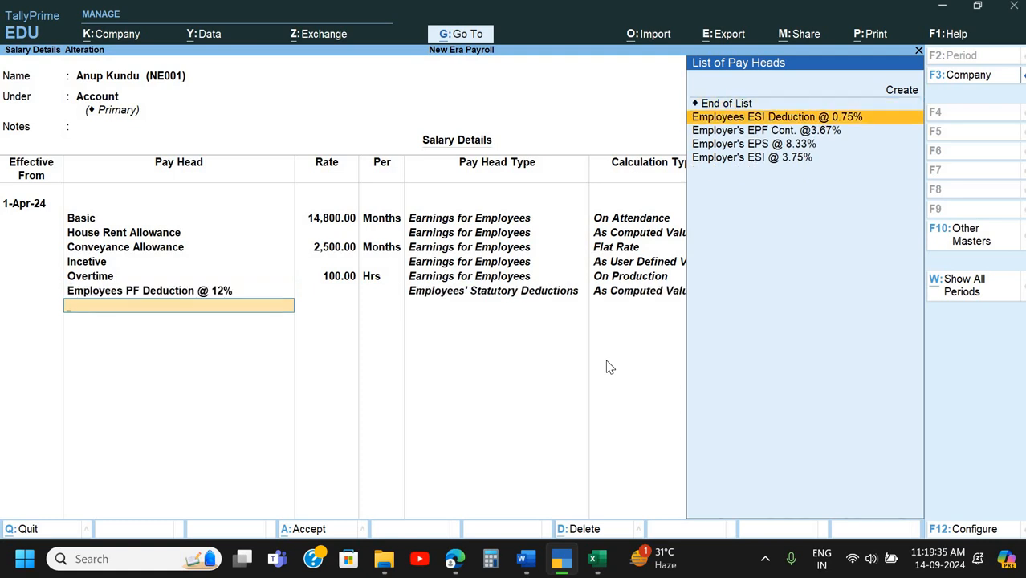
key(Return)
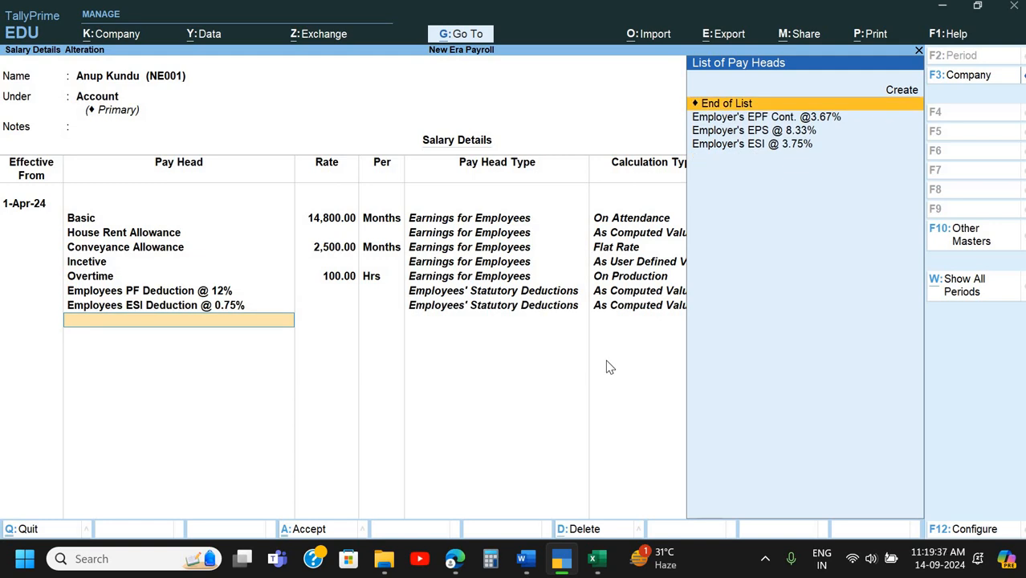
- Add the Employer's EPS @ 8.33% pay head, followed by Employer's EPF Cont. @3.67%, to the salary details
key(Down)
key(Down)
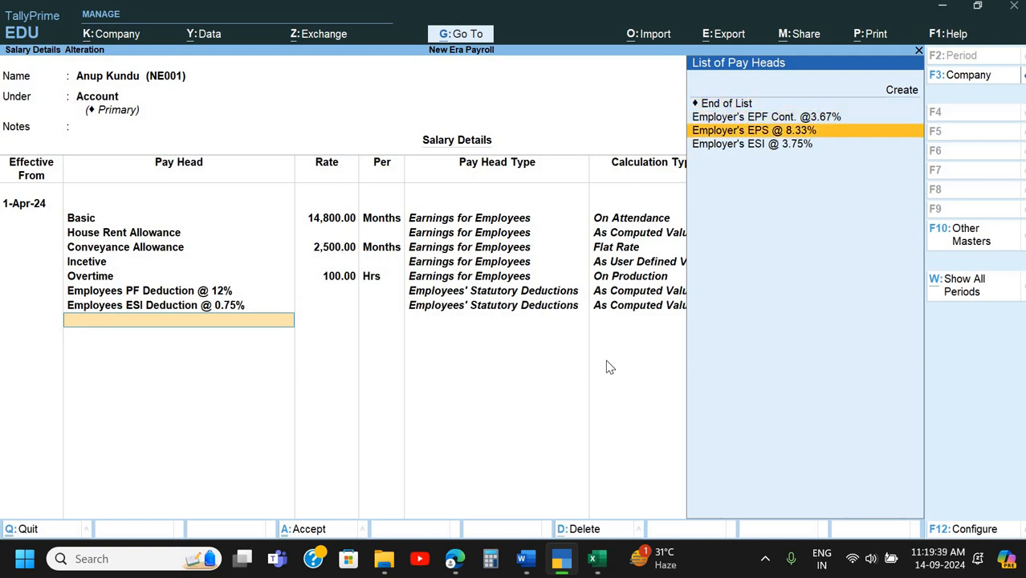
key(Return)
key(Down)
key(Return)
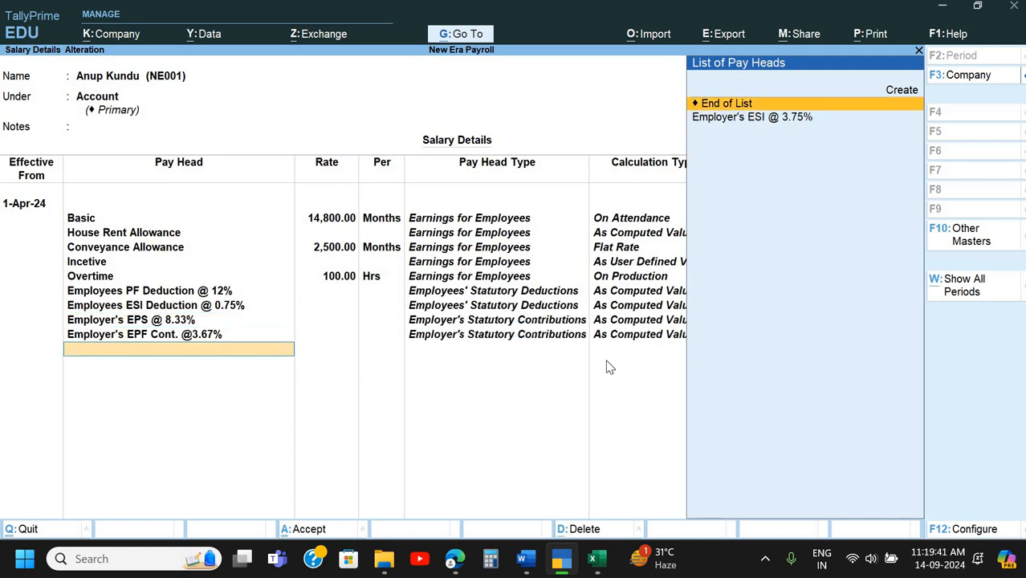
- Add the Employer's ESI @ 3.75% pay head as the final entry and save the employee's salary details
key(Down)
key(Return)
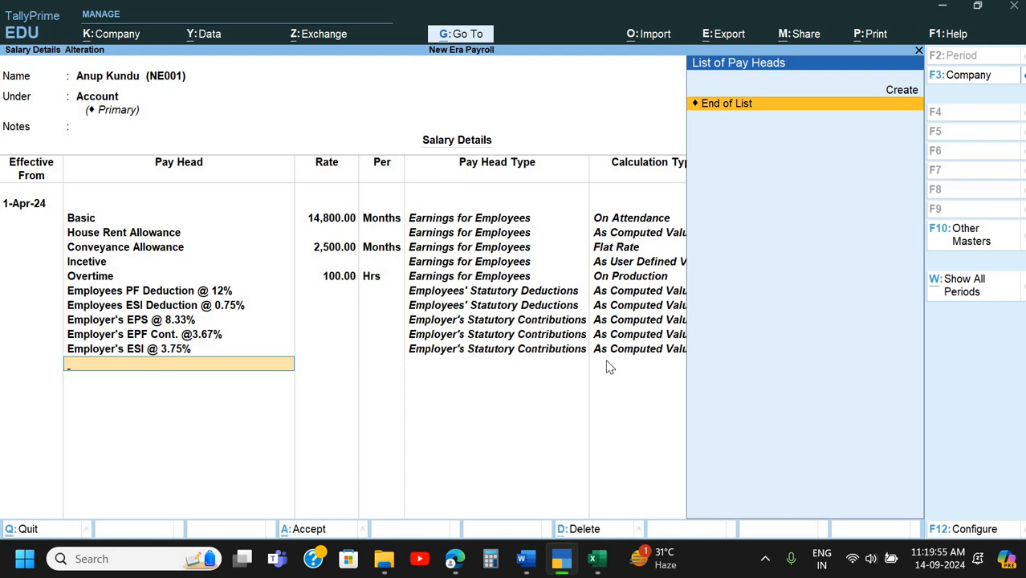
key(Return)
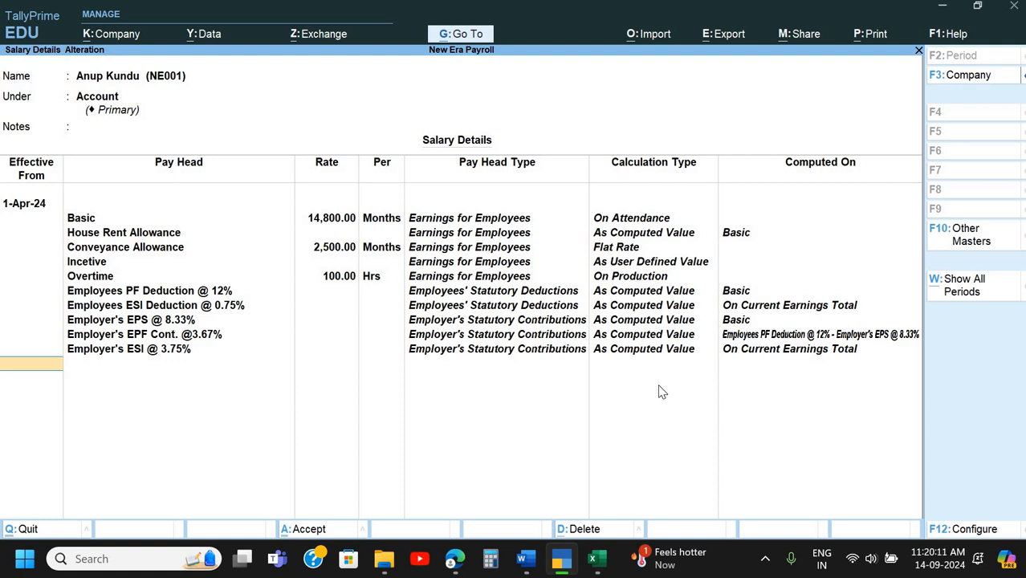
key(Return)
key(Return)
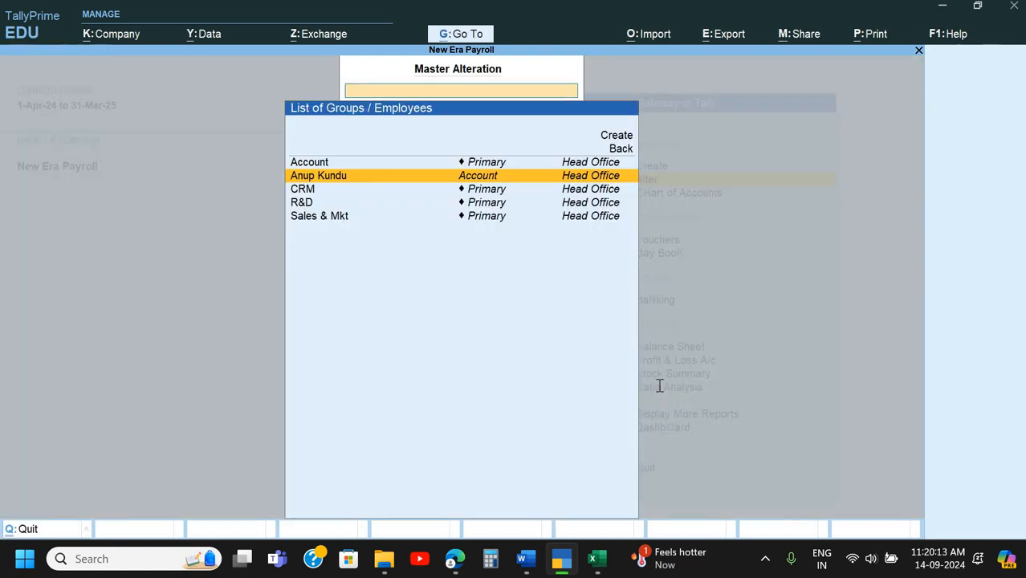
- Switch to the Word reference and review the salary structure table, the sample salary details, the Define Salary configuration and the notes on other employees
key(alt+Tab)
scroll(660, 386, down, 3)
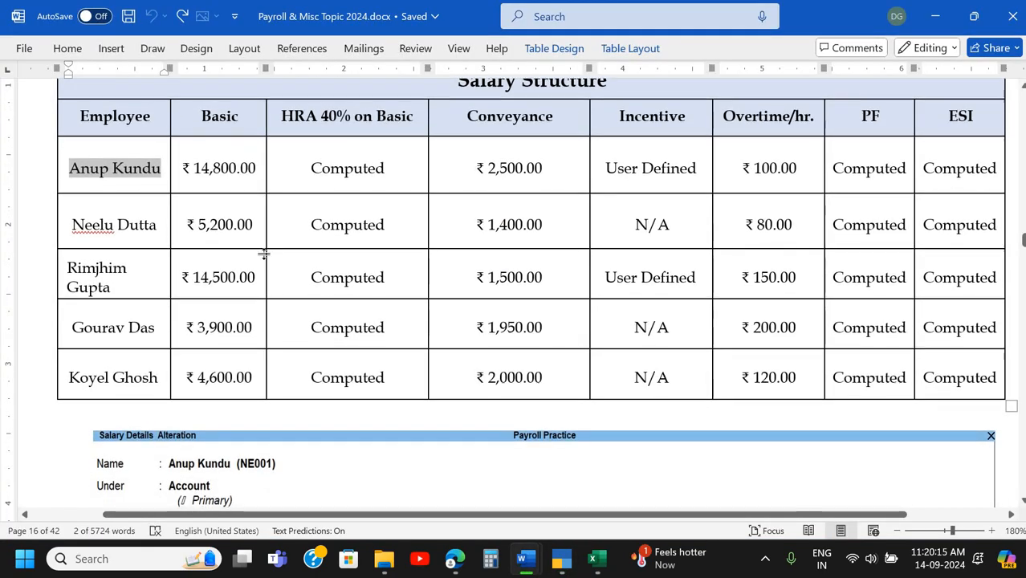
scroll(250, 277, down, 6)
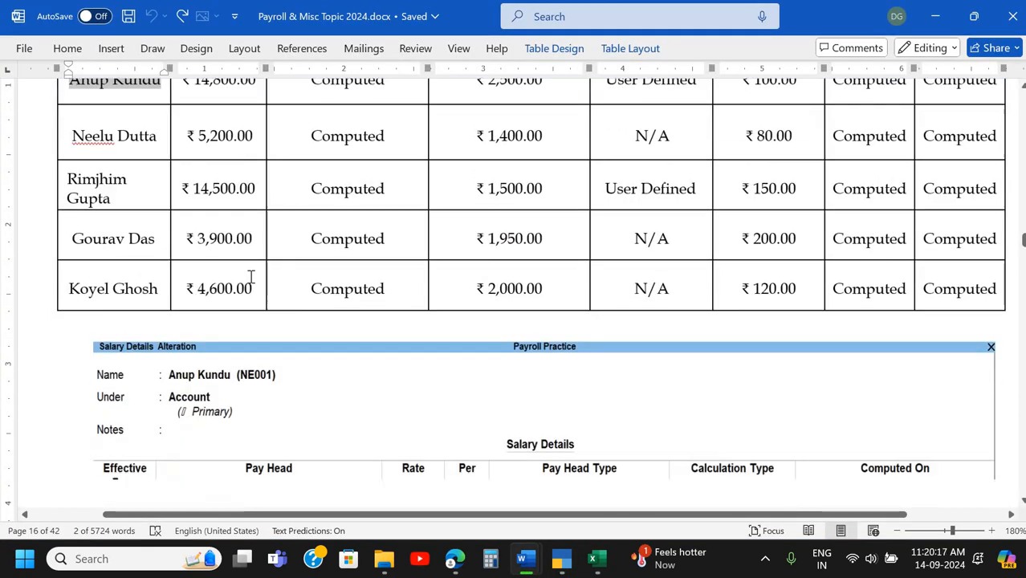
scroll(251, 277, down, 1)
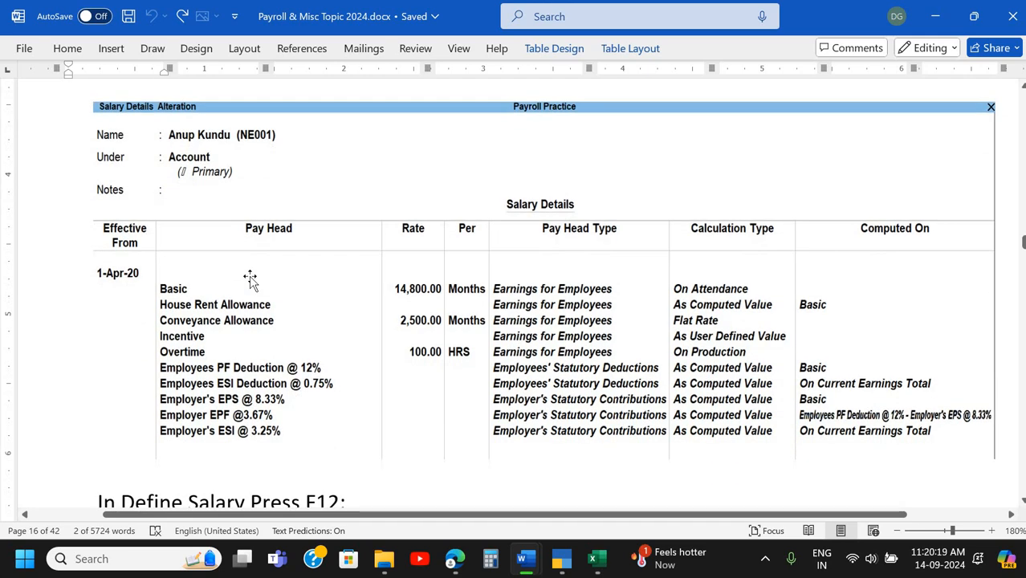
scroll(304, 349, down, 4)
scroll(306, 353, down, 3)
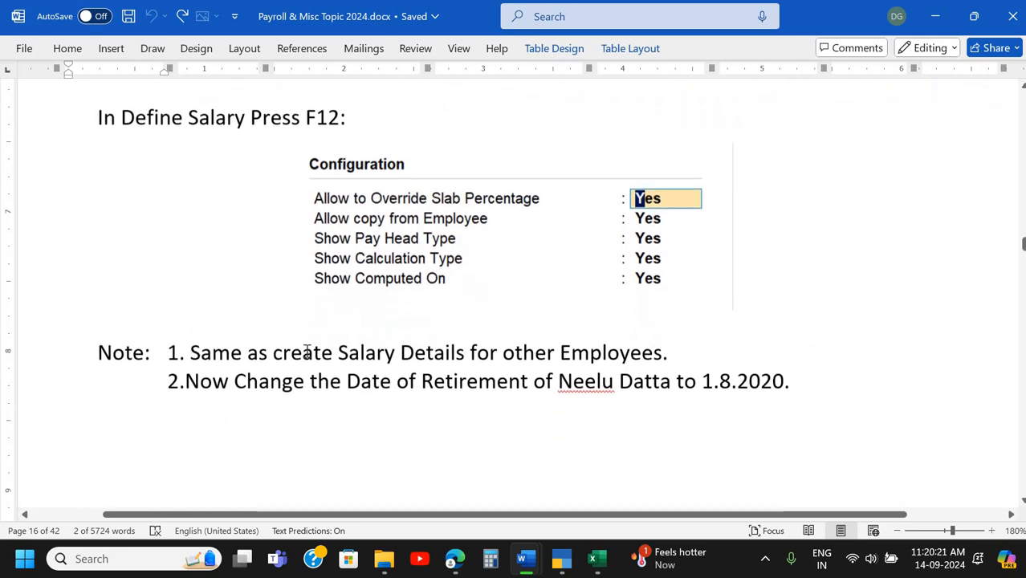
scroll(306, 353, up, 5)
scroll(306, 353, down, 18)
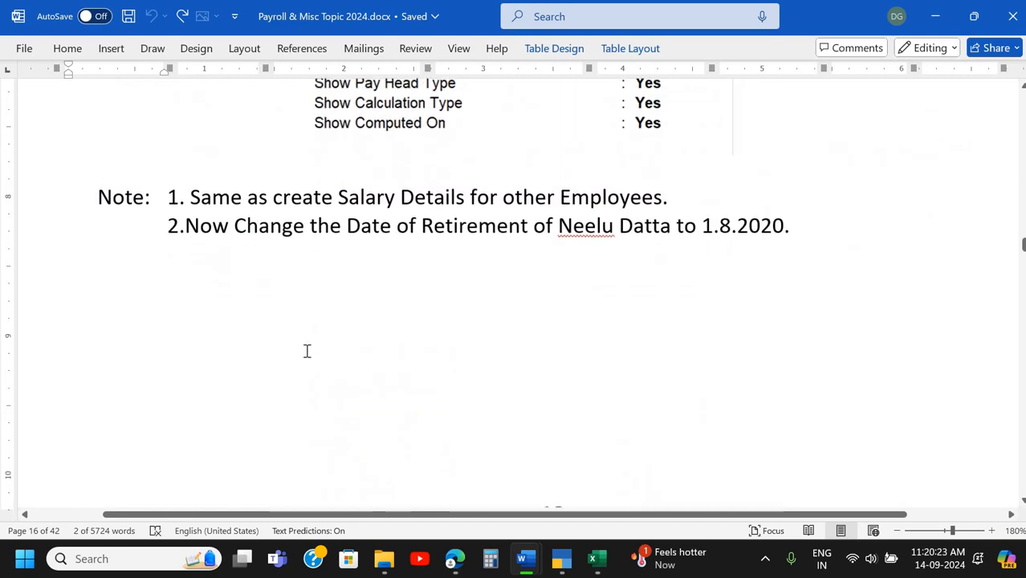